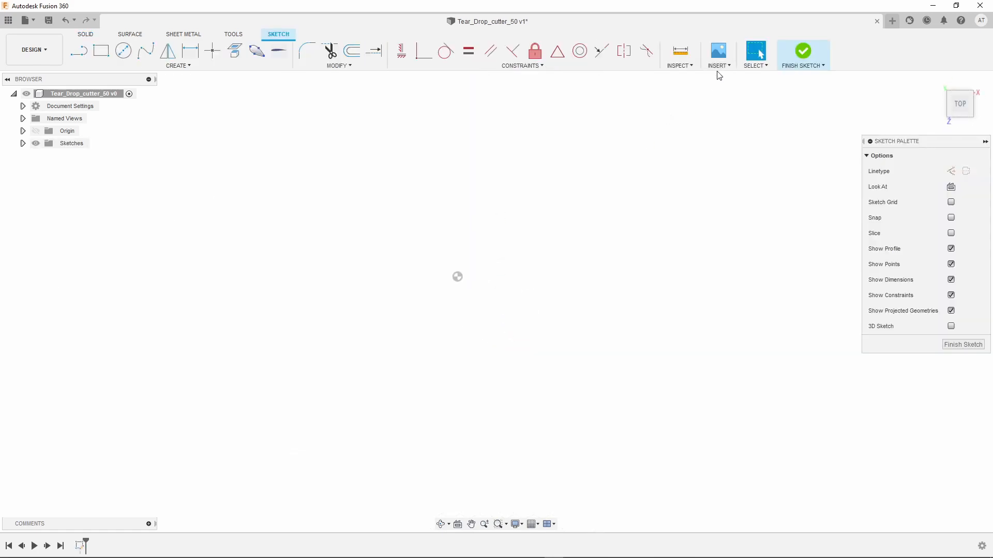
- Insert the Tear_drop_Image picture as a canvas on the XZ plane, rotated 90 degrees so the tip points up
left_click(718, 66)
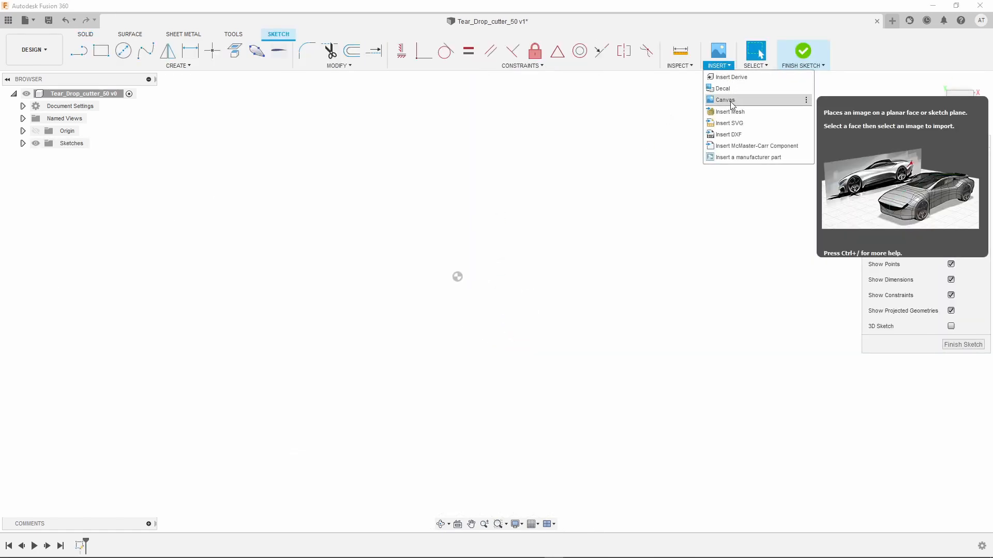
left_click(727, 99)
left_click(360, 383)
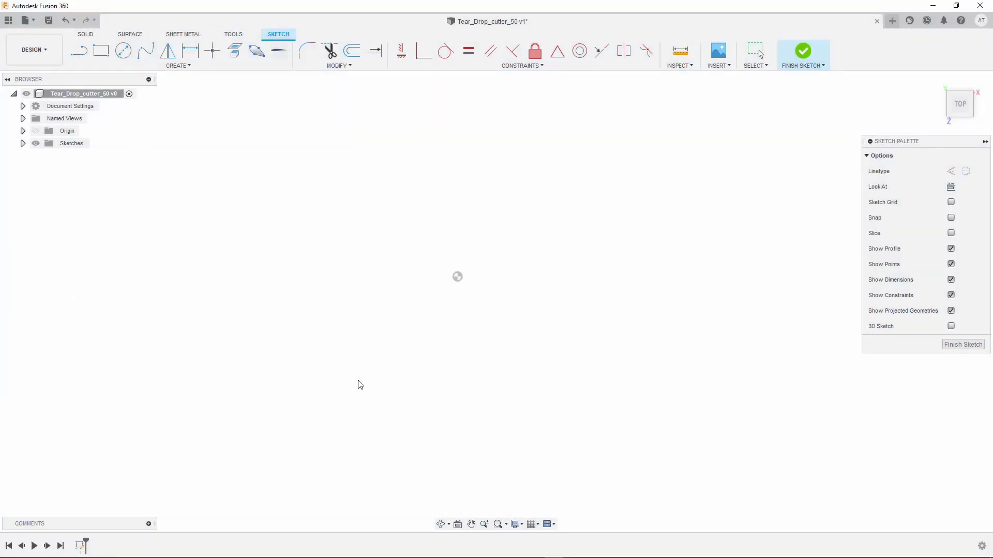
left_click(240, 113)
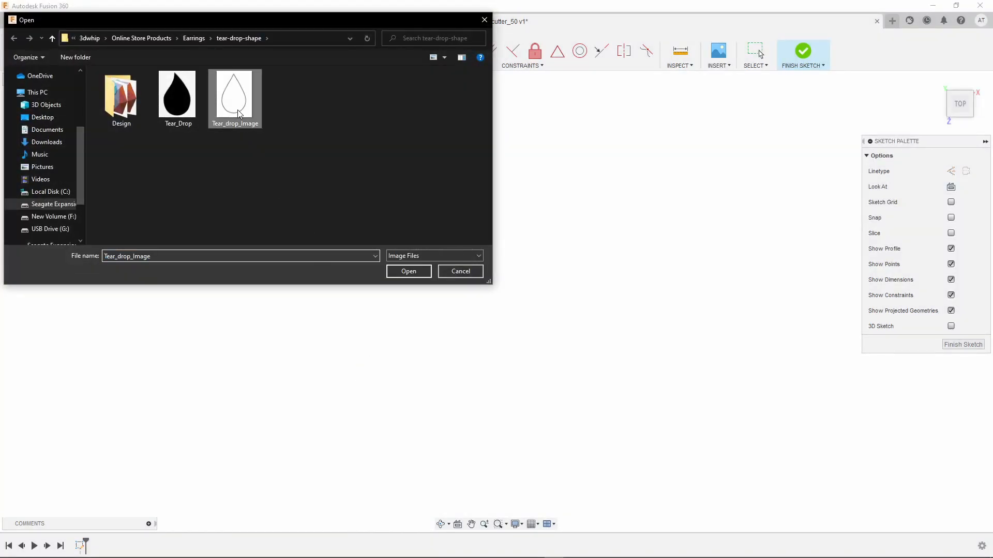
left_click(404, 272)
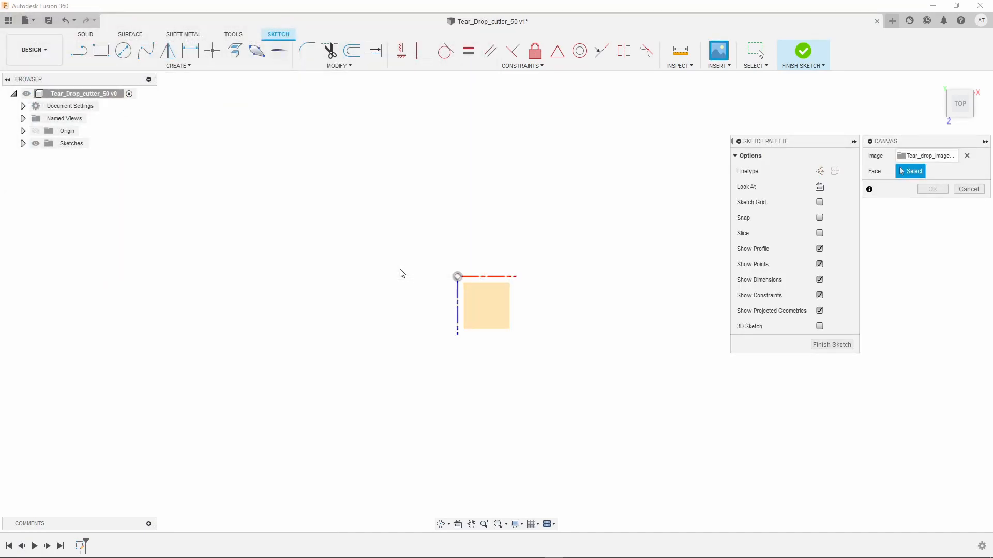
left_click(486, 301)
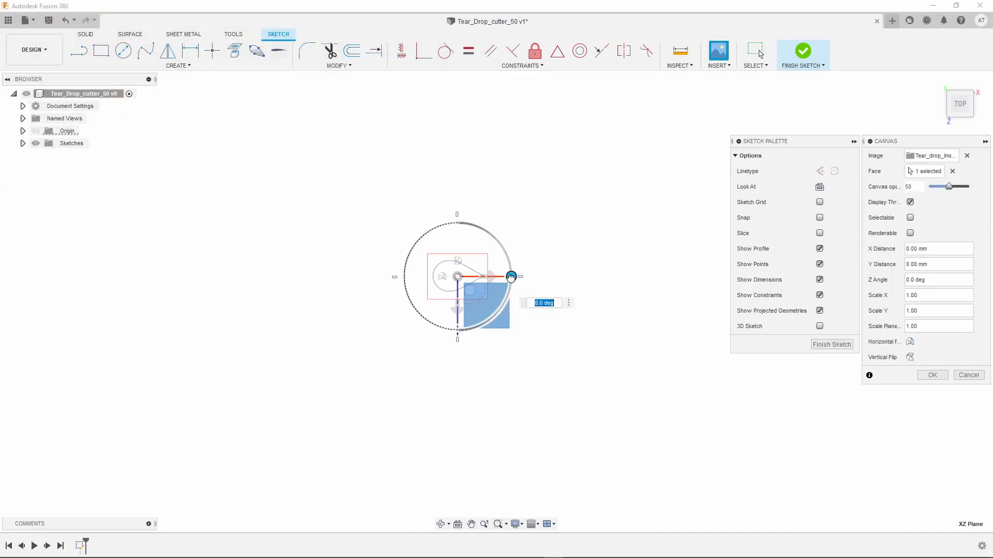
left_click_drag(511, 278, 458, 221)
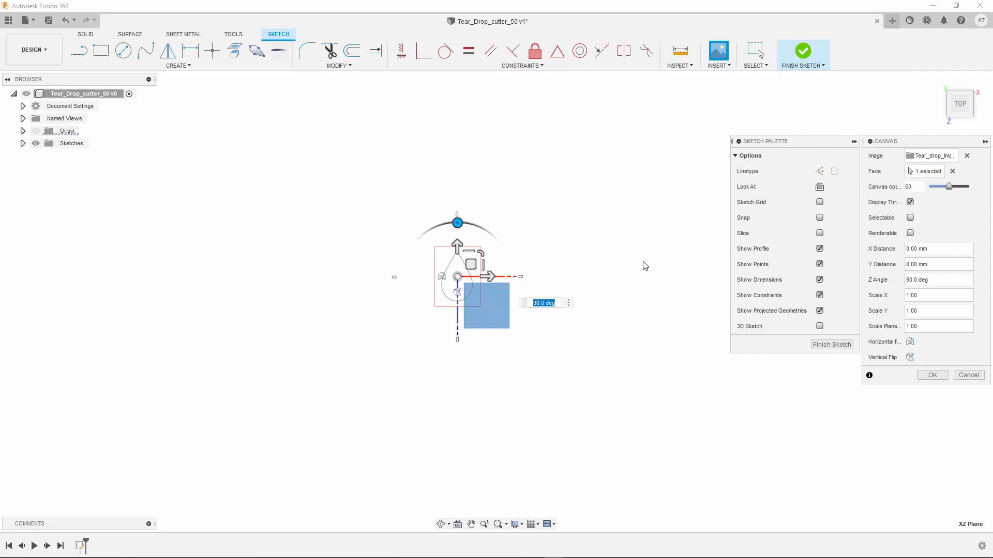
left_click(942, 375)
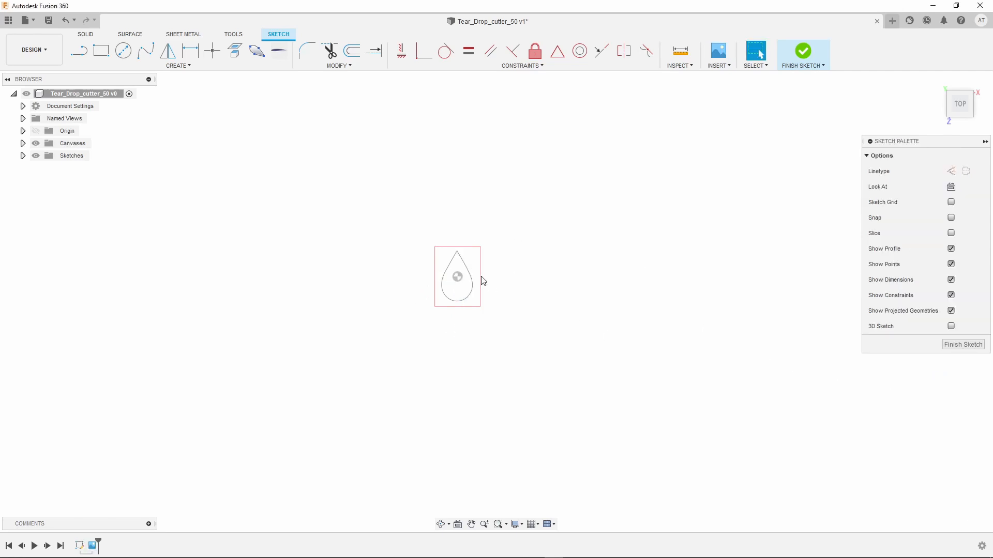
- Calibrate the Tear_drop_Image canvas to 50 mm between the drop's tip and its lowest point
scroll(463, 257, "up", 5)
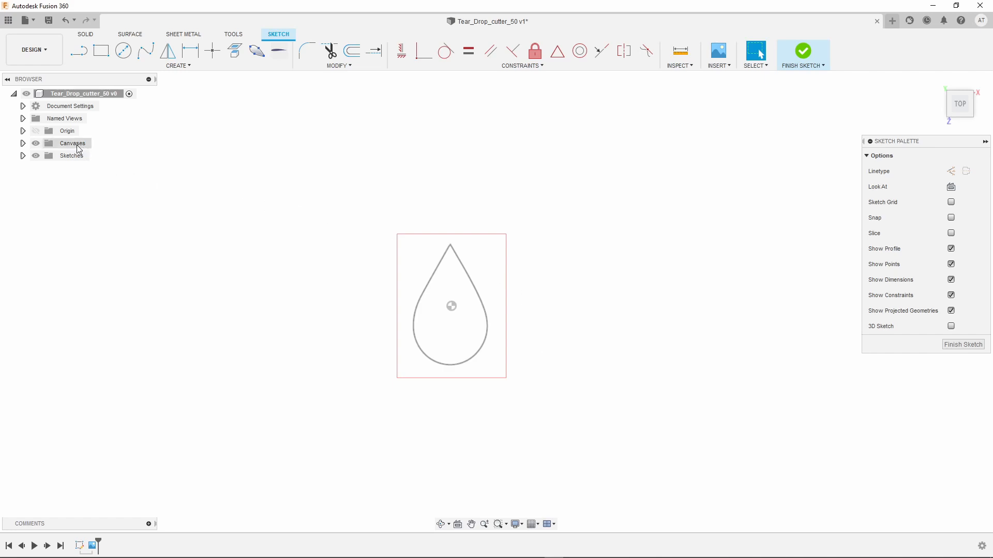
left_click(23, 144)
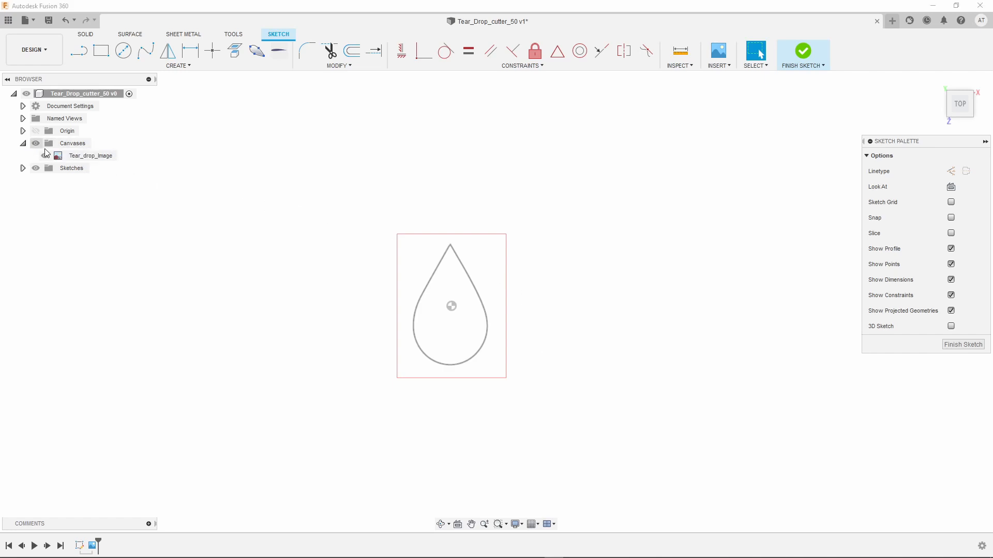
right_click(89, 159)
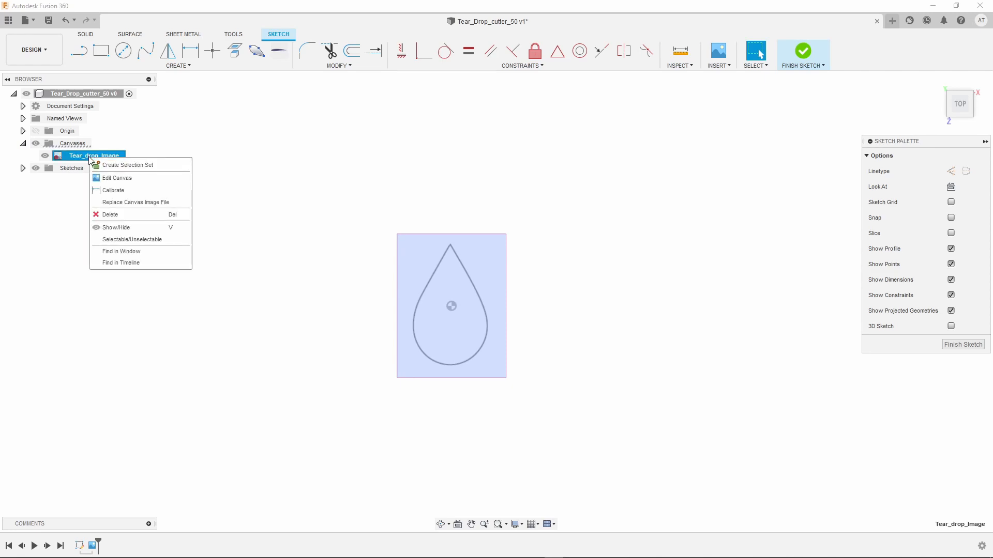
left_click(110, 192)
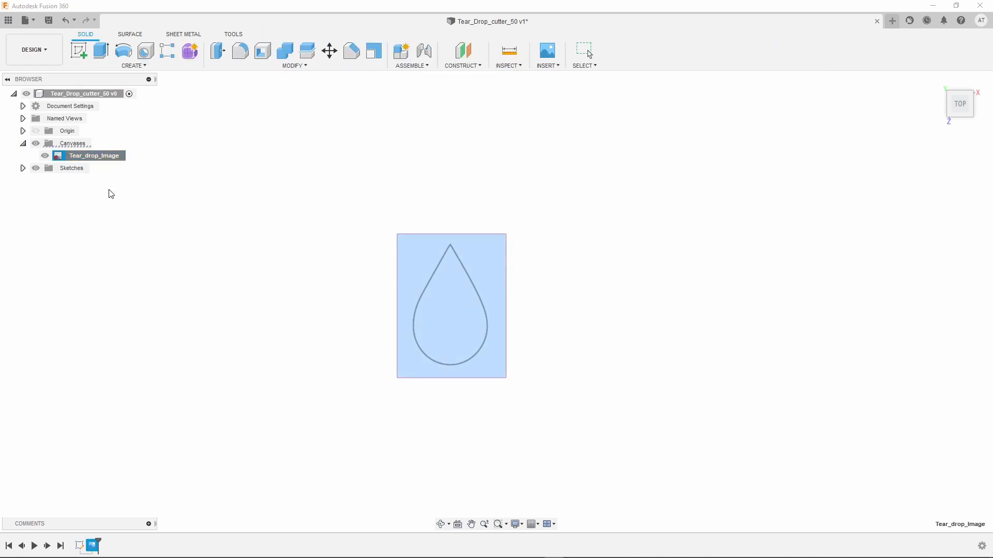
scroll(463, 294, "up", 4)
scroll(455, 291, "up", 1)
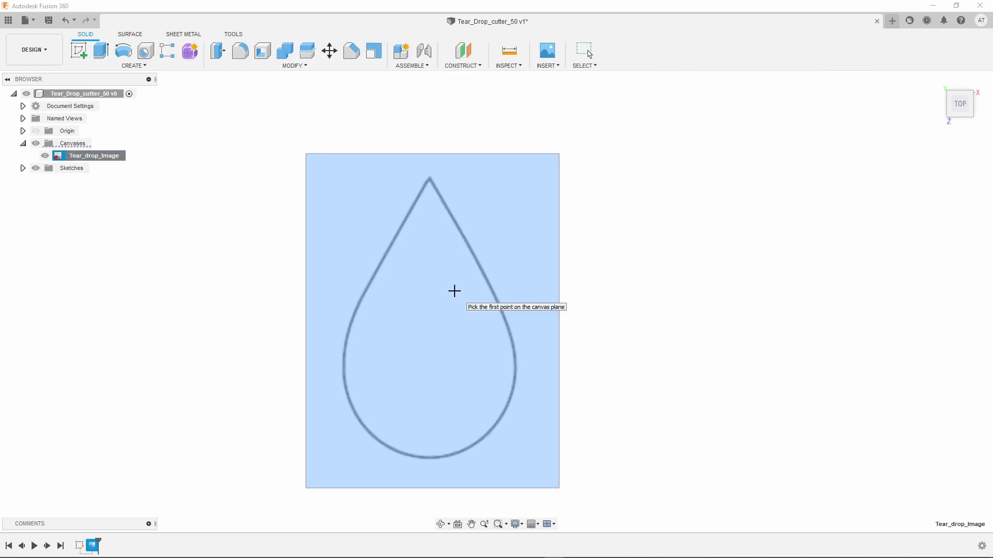
scroll(439, 253, "up", 1)
scroll(432, 234, "down", 1)
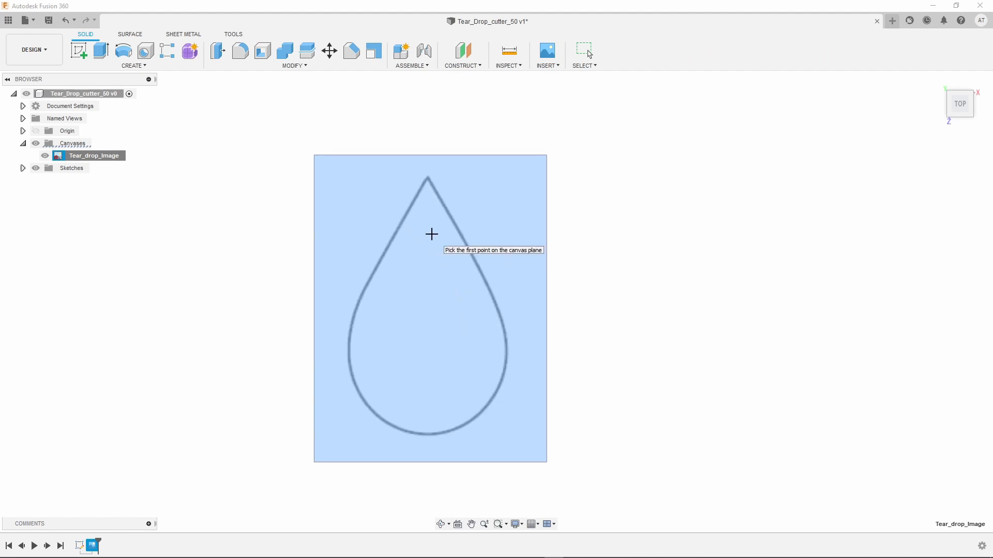
scroll(432, 233, "up", 1)
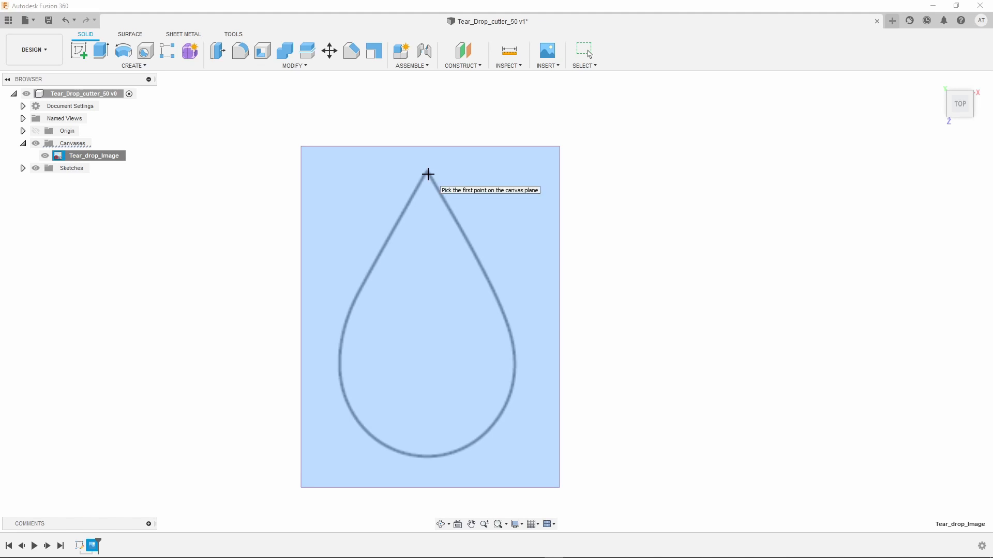
left_click(426, 174)
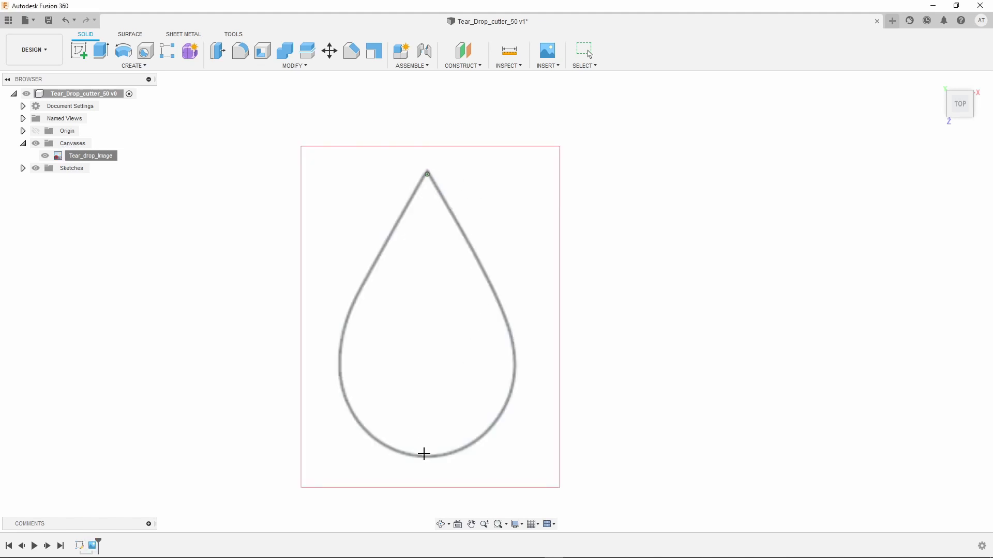
left_click(423, 455)
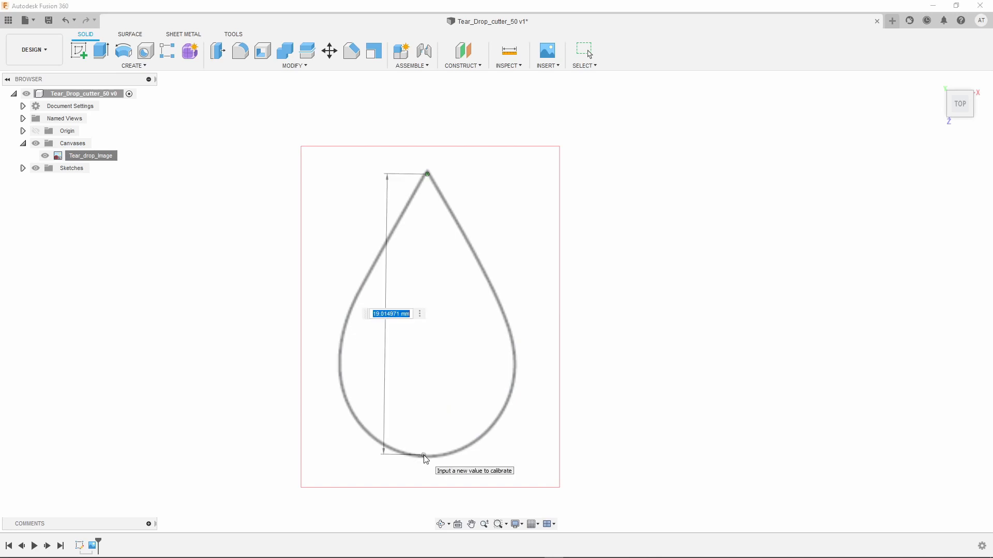
type("50")
key("Return")
- Draw a 50 mm vertical construction line from the drop's tip down to its base
scroll(475, 333, "down", 5)
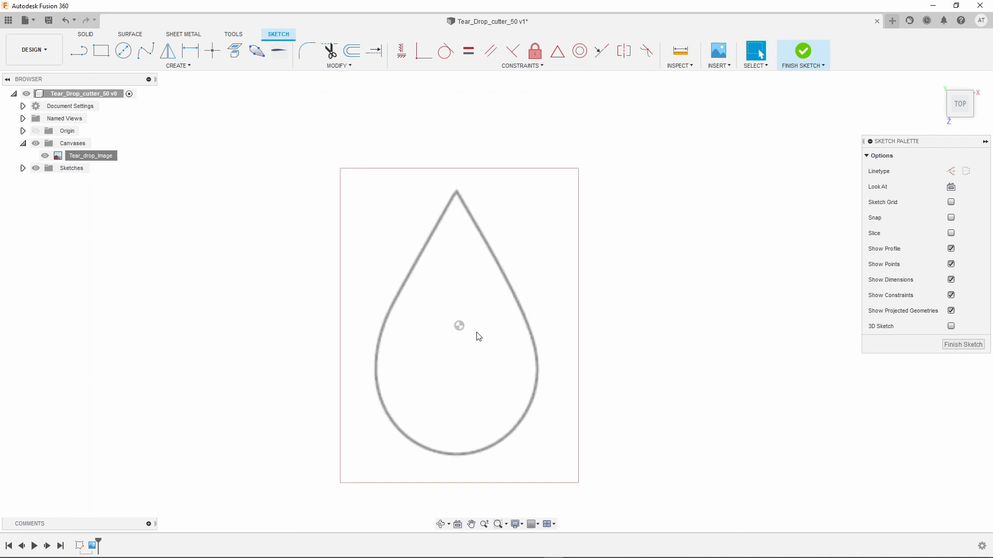
scroll(478, 336, "down", 2)
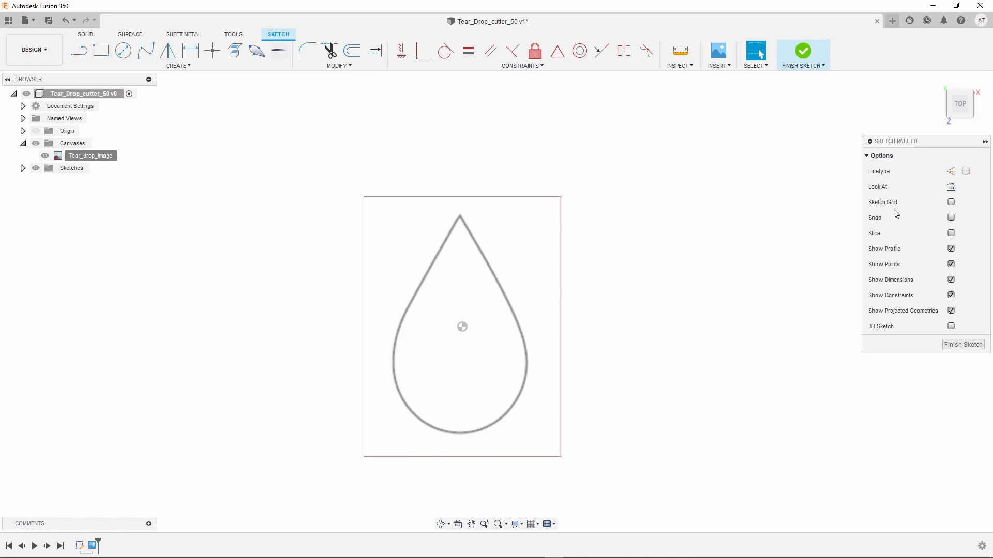
left_click(951, 171)
left_click(79, 52)
scroll(453, 381, "up", 3)
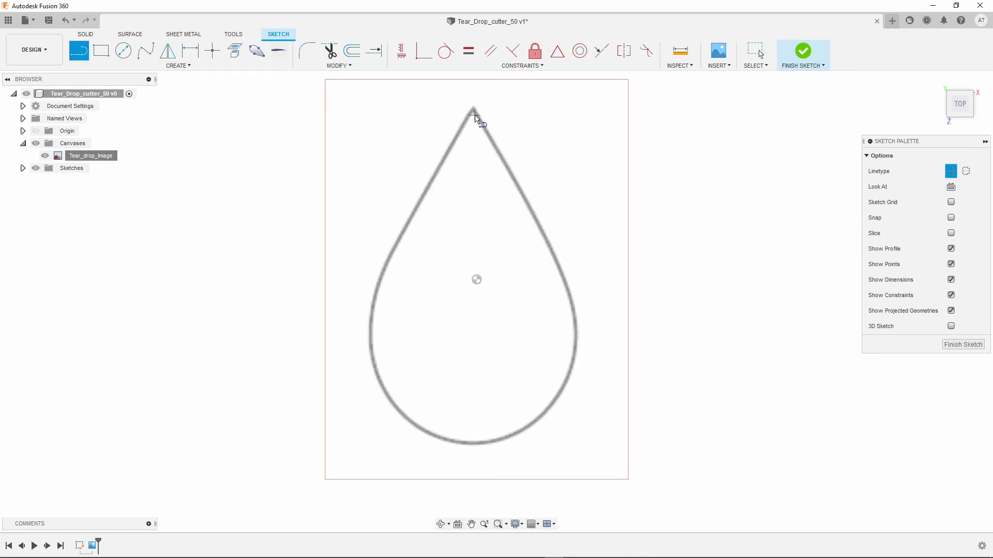
left_click(472, 111)
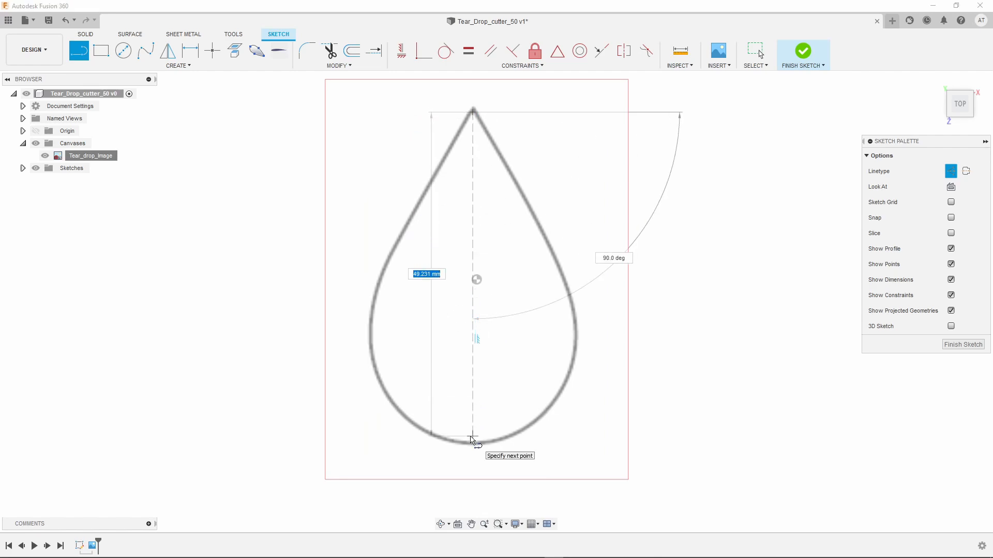
type("50")
key("Return")
key("Escape")
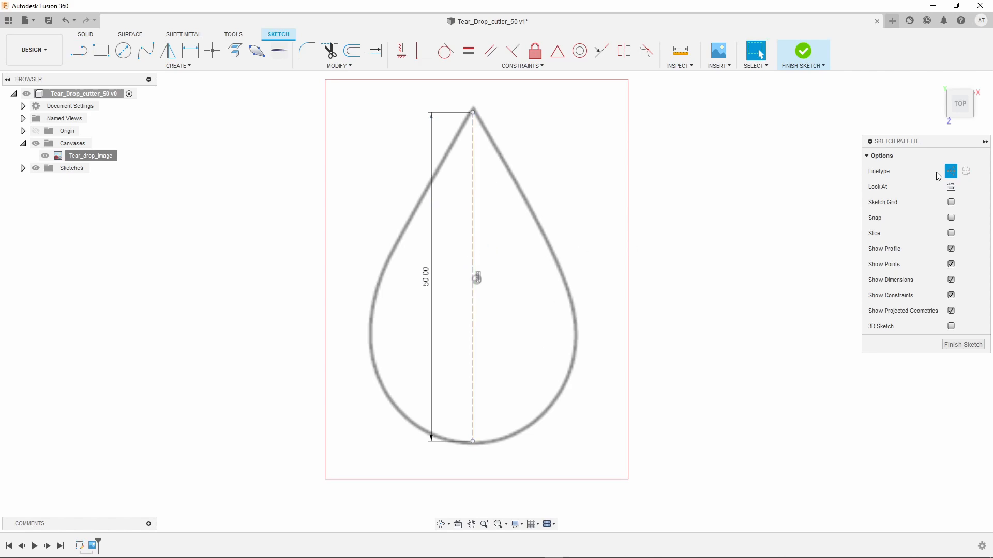
- Trace the right half of the drop outline with a fit point spline from the construction line's upper endpoint to its lower endpoint
scroll(593, 266, "down", 1)
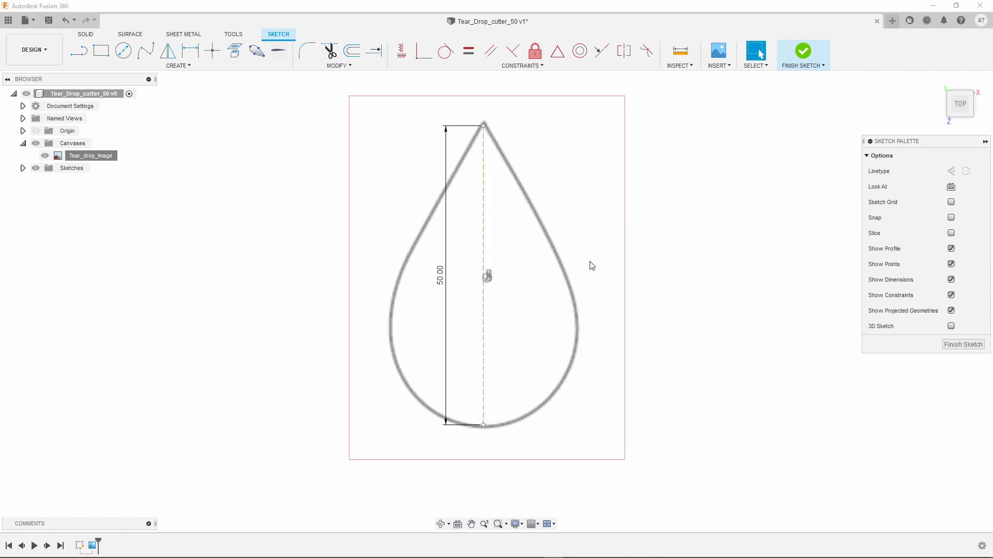
scroll(720, 228, "up", 1)
scroll(713, 230, "down", 1)
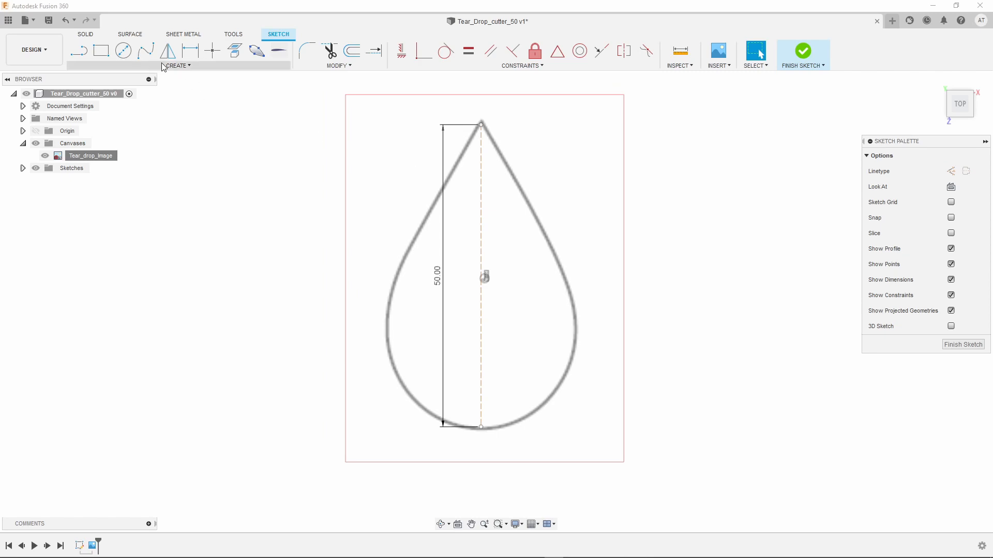
left_click(144, 53)
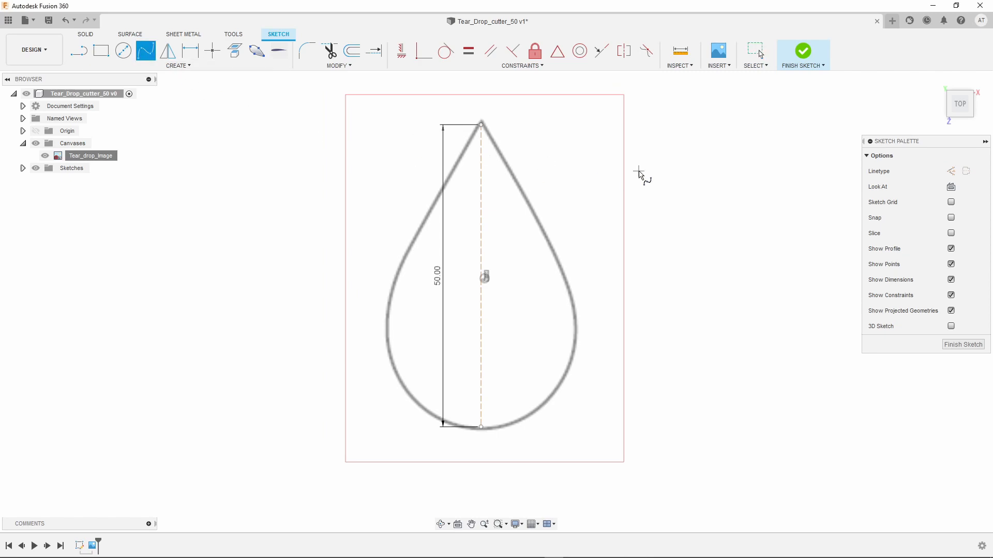
scroll(581, 132, "up", 1)
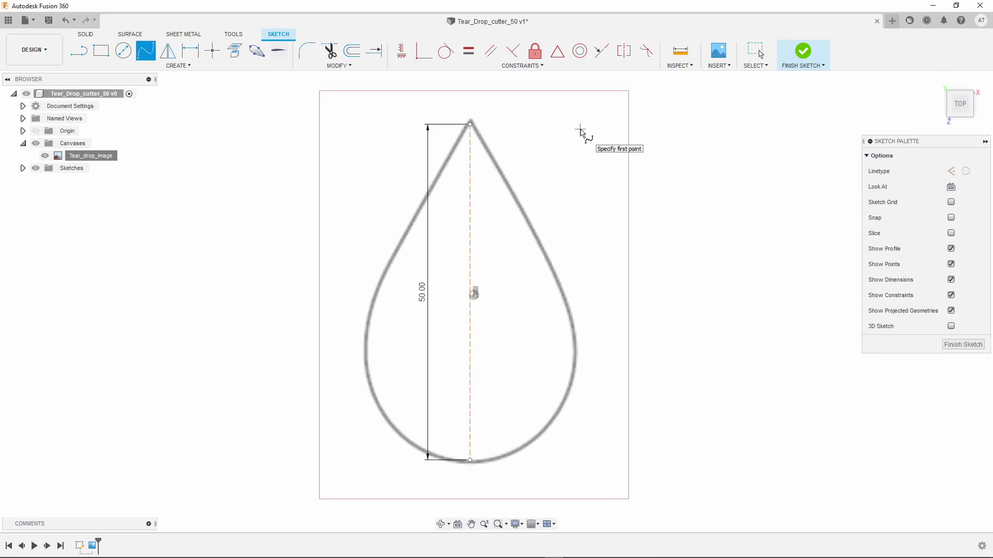
left_click(470, 124)
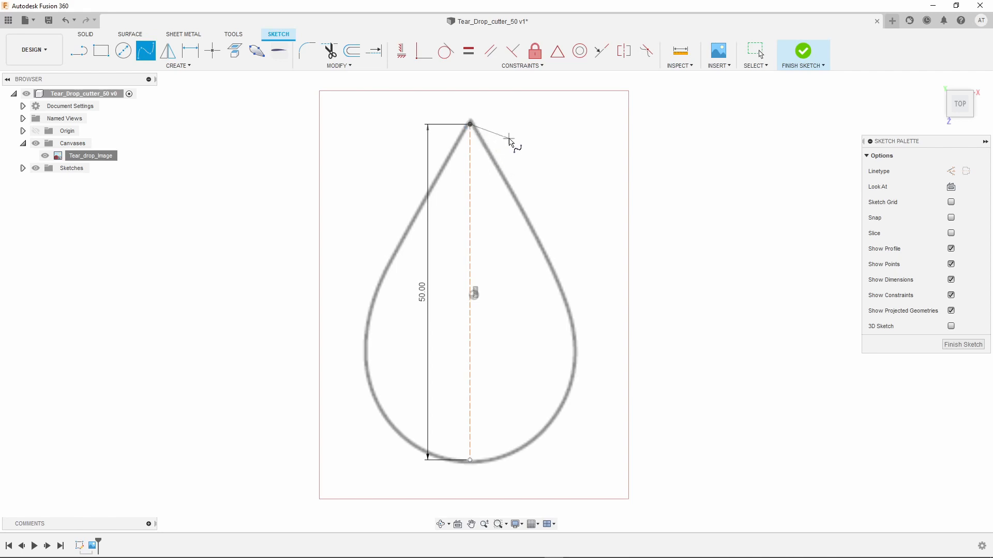
scroll(510, 140, "up", 1)
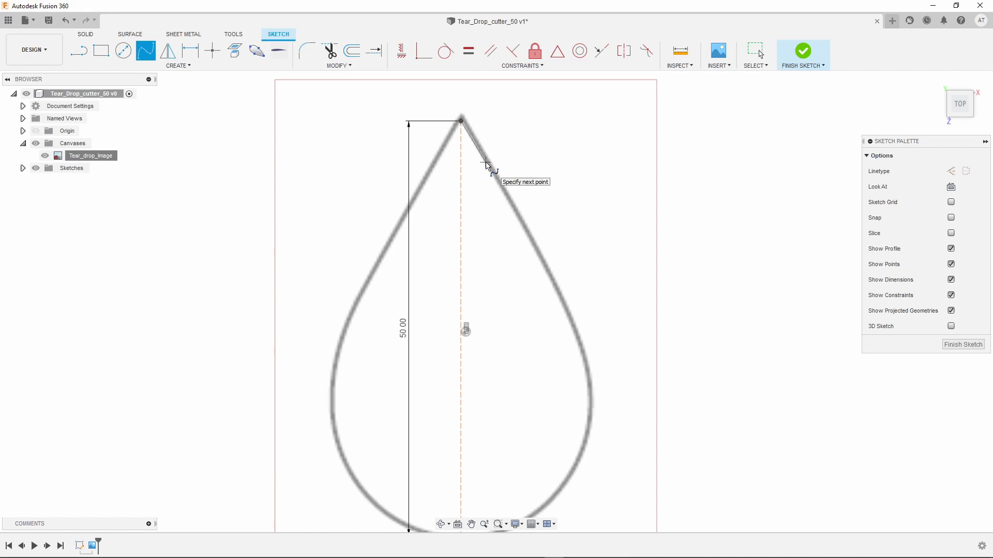
left_click(486, 163)
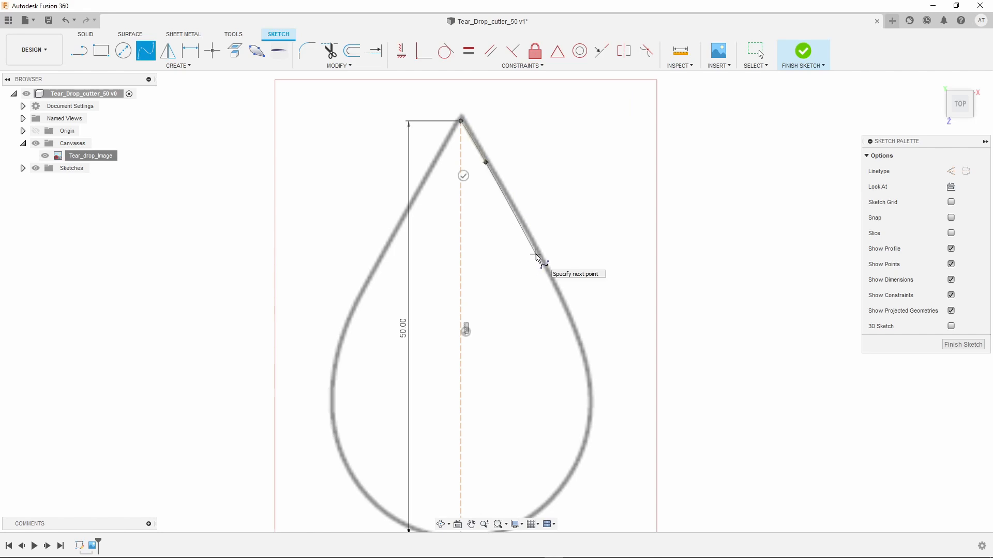
left_click(536, 253)
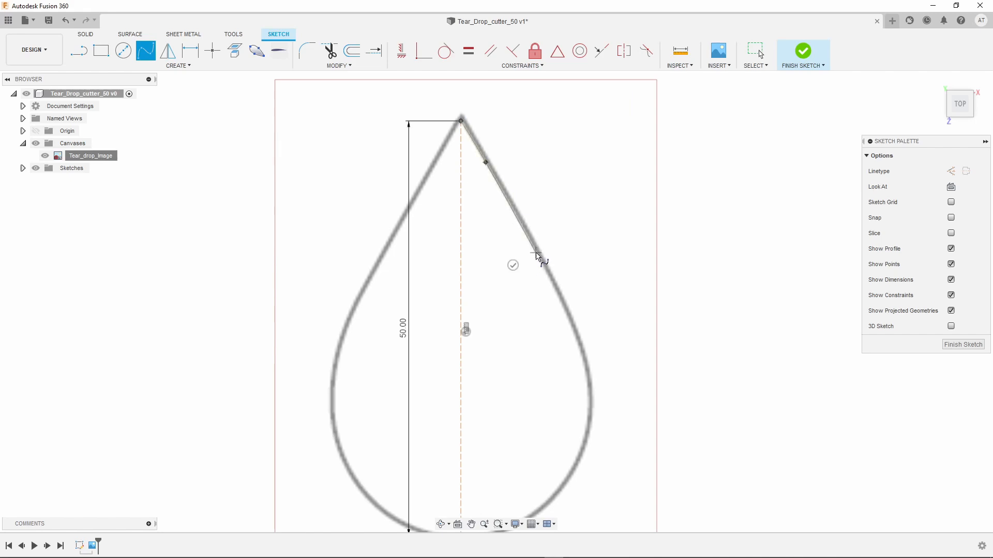
left_click(581, 354)
scroll(583, 341, "down", 2)
scroll(578, 383, "up", 2)
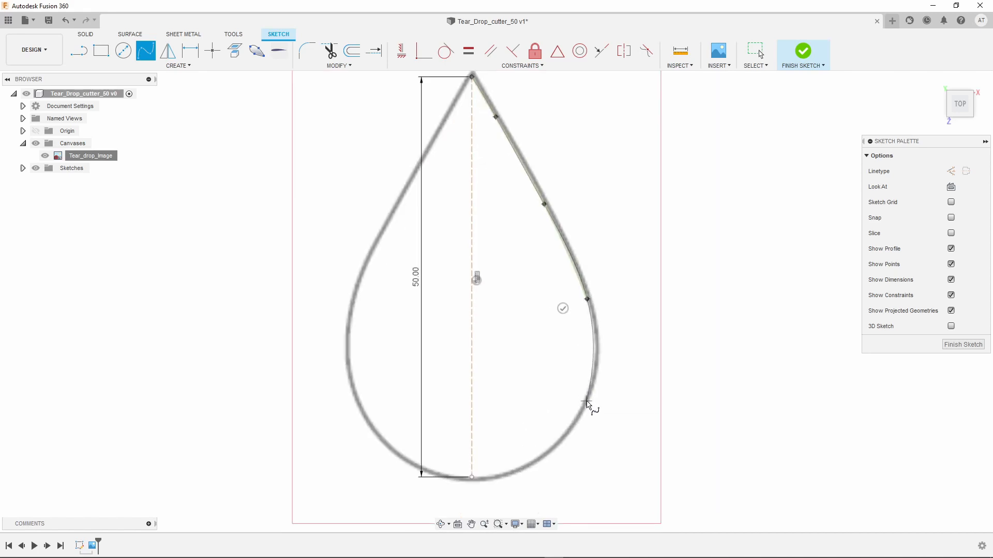
left_click(584, 403)
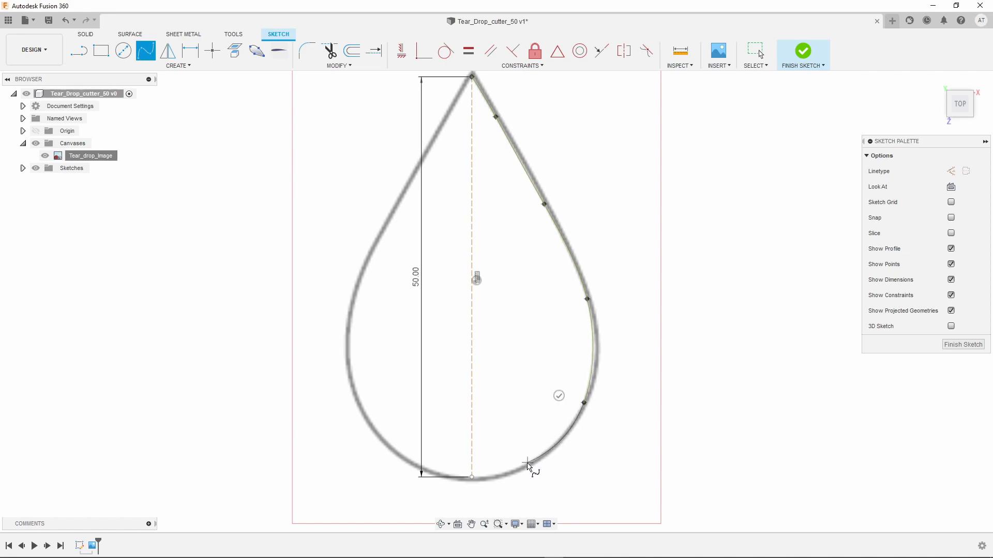
left_click(527, 464)
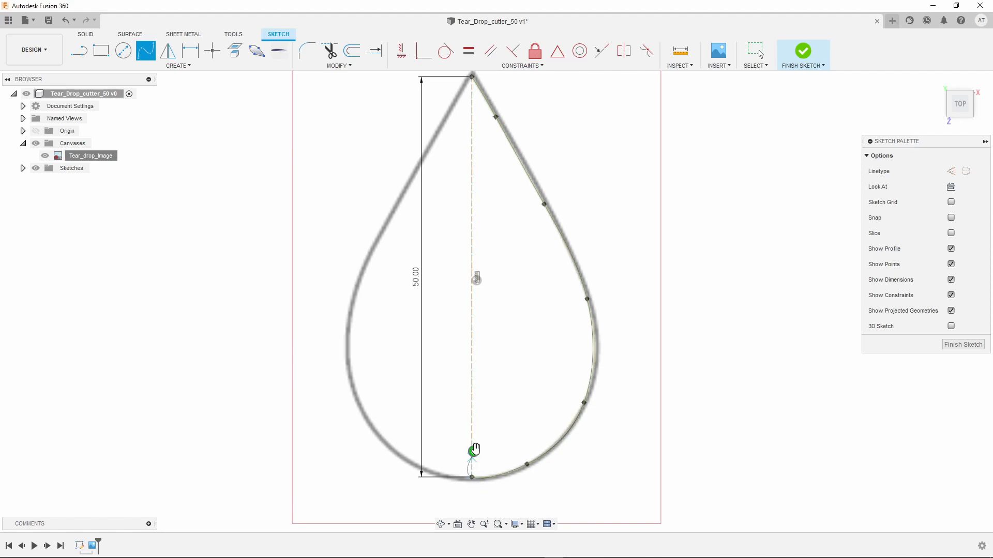
left_click(473, 452)
right_click(497, 425)
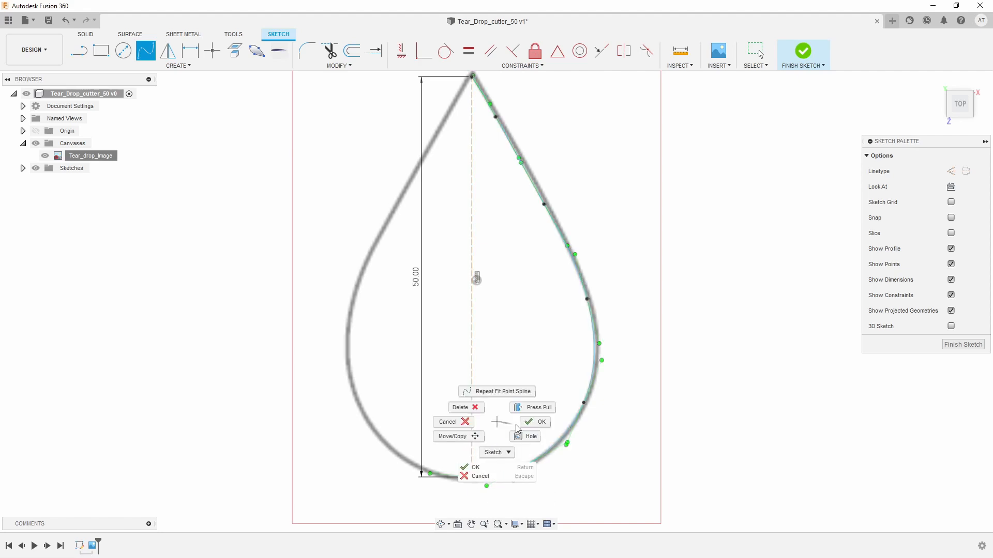
left_click(540, 407)
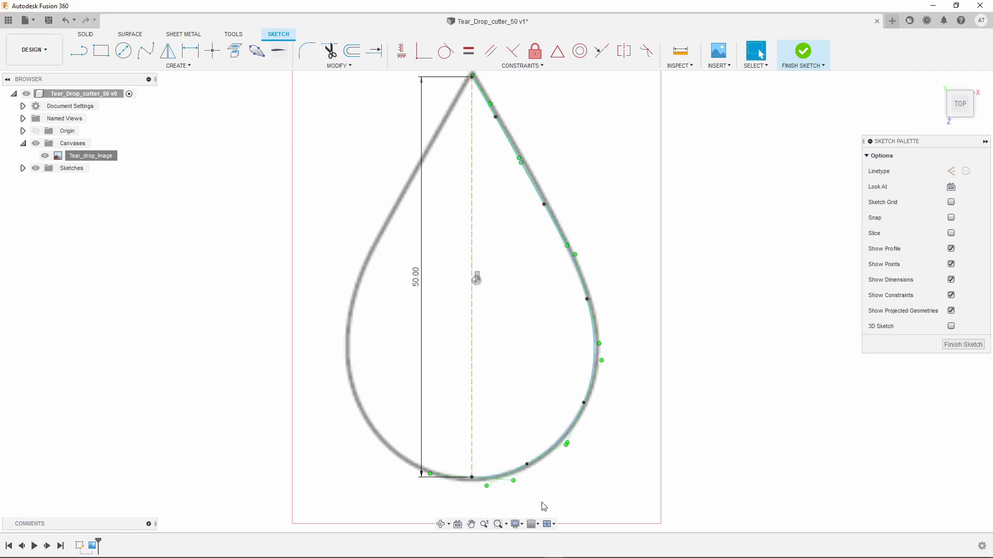
- Adjust the spline's tangent handle on the lower right curve so the spline follows the drop outline of the canvas
scroll(541, 505, "down", 2)
scroll(538, 479, "up", 3)
scroll(522, 480, "up", 2)
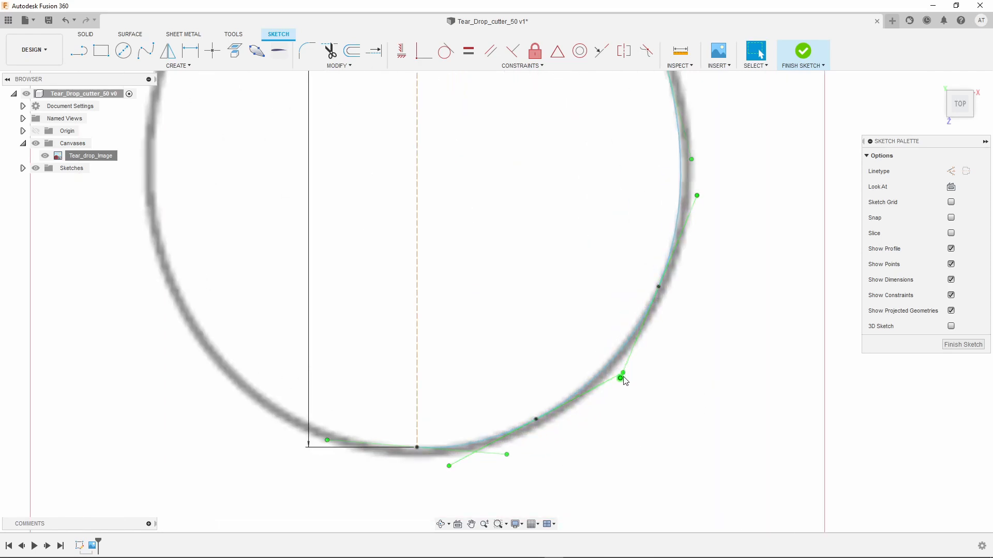
left_click_drag(624, 373, 622, 376)
scroll(621, 412, "down", 3)
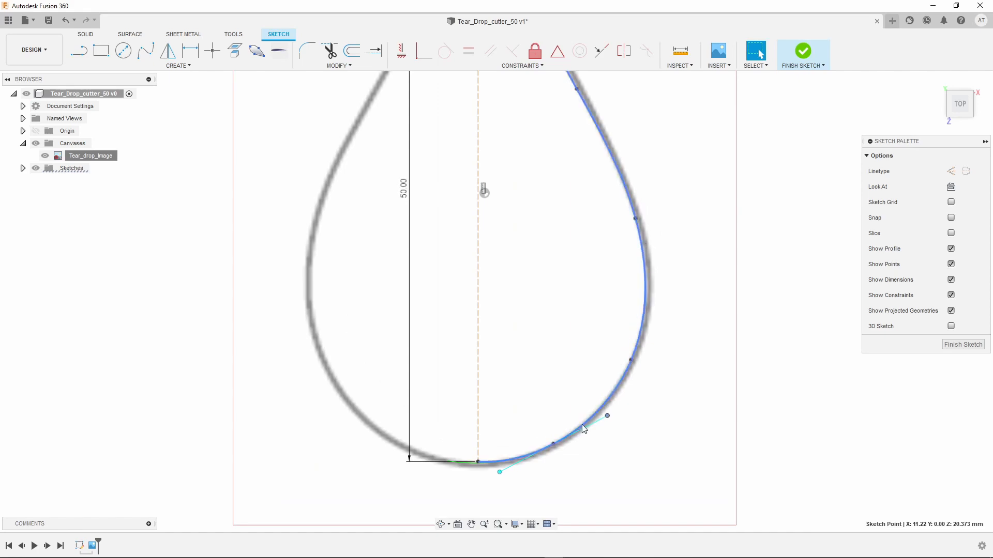
scroll(655, 315, "down", 5)
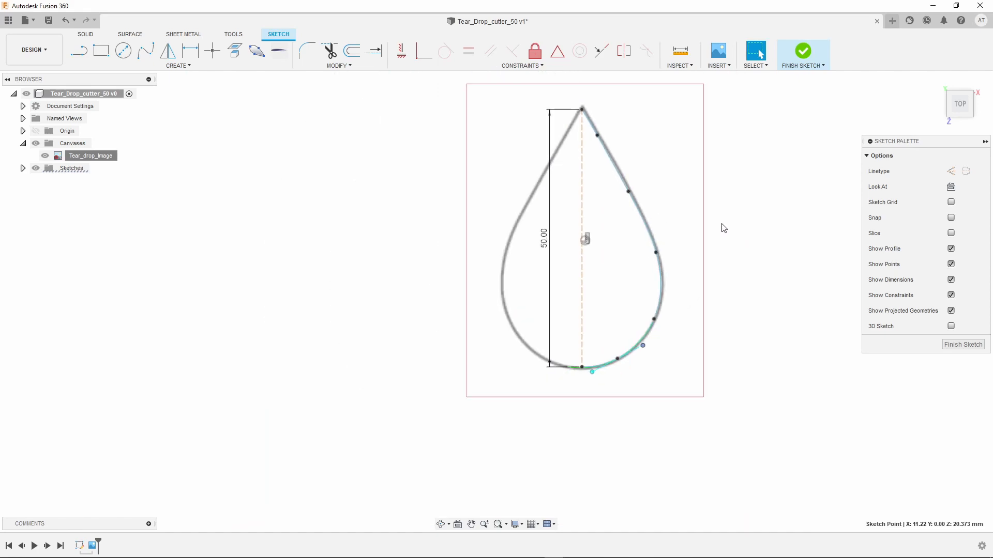
scroll(727, 163, "up", 2)
left_click(750, 187)
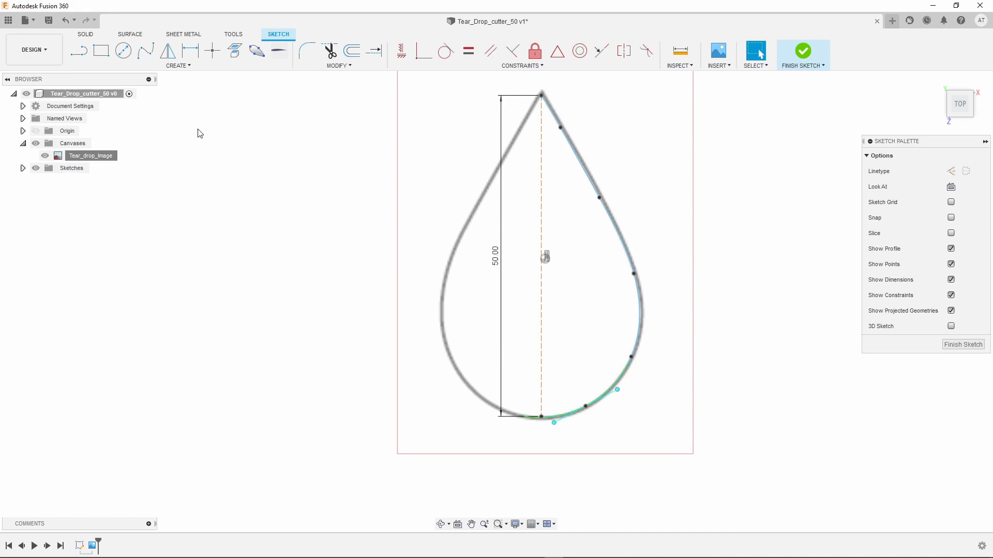
- Mirror the right-half spline across the vertical construction line to complete the teardrop outline
left_click(168, 51)
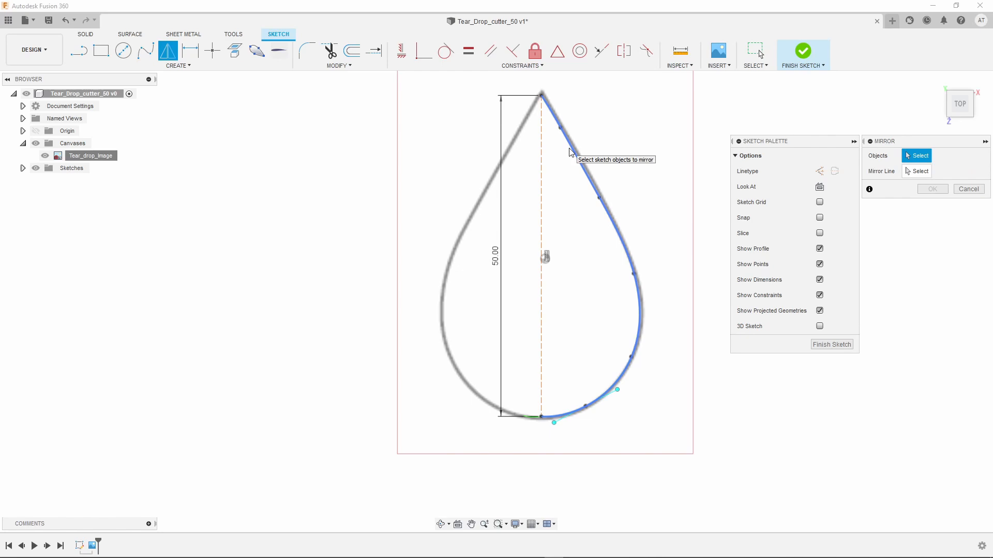
left_click(573, 152)
left_click(906, 171)
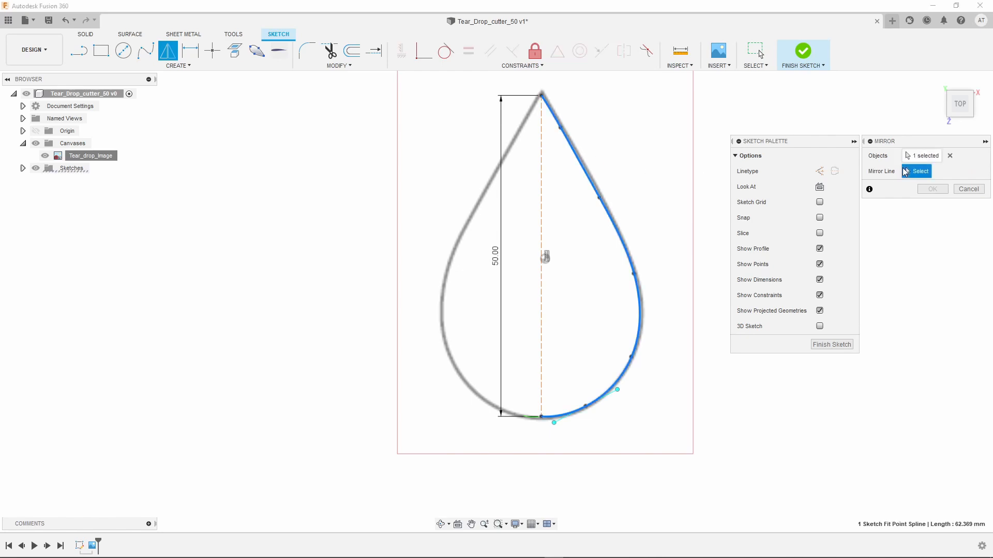
left_click(543, 179)
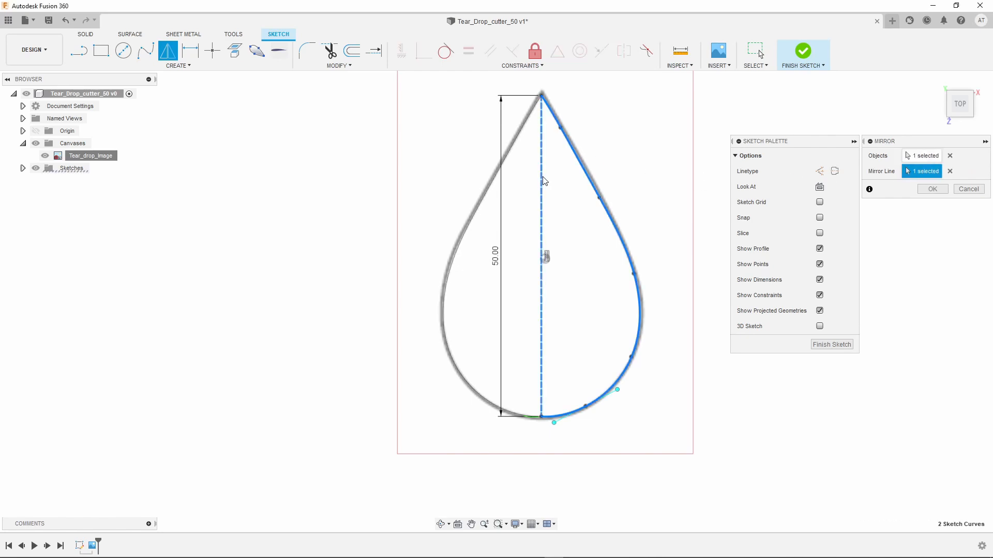
left_click(933, 189)
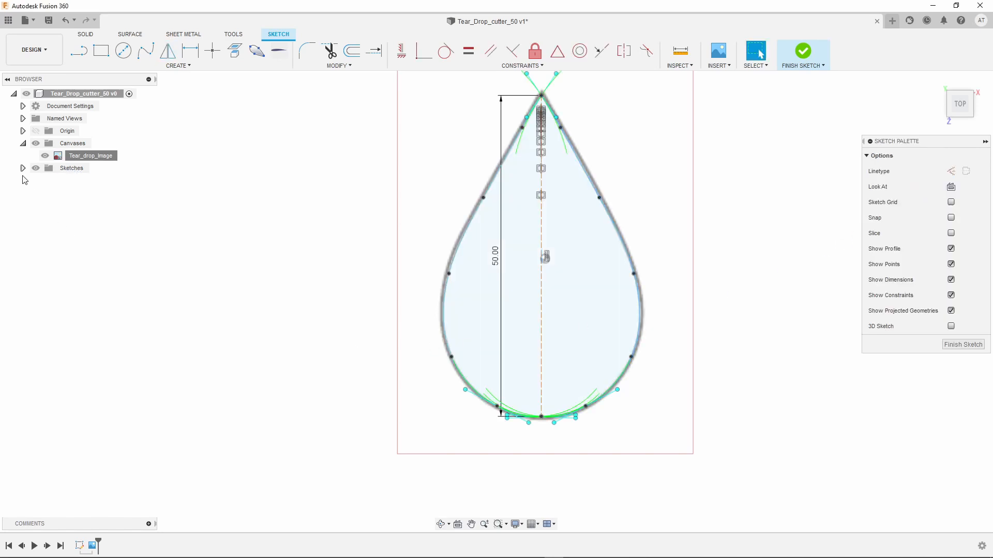
- Hide the Tear_drop_Image canvas so only the sketched teardrop is displayed
left_click(45, 159)
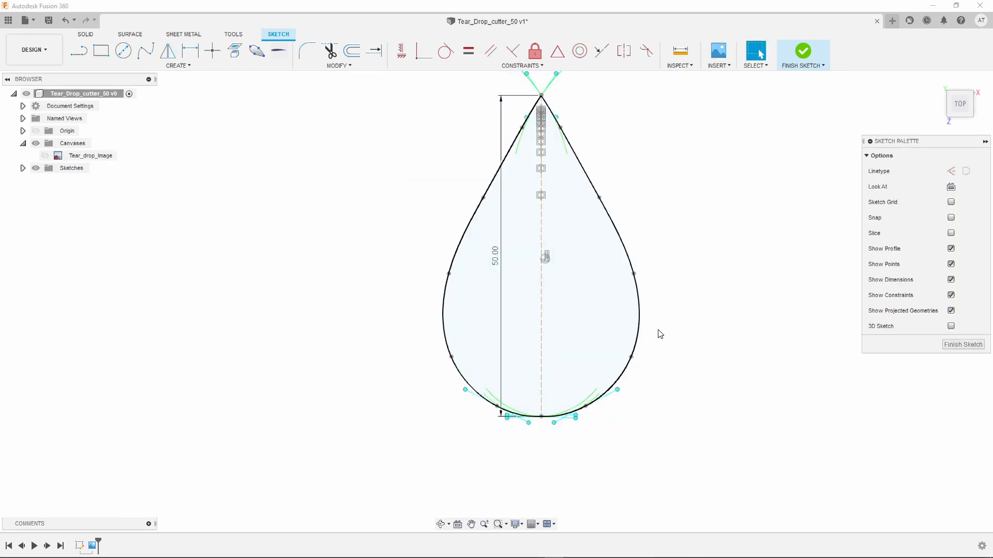
mouse_move(658, 333)
middle_mouse_down("shift")
mouse_move(752, 366)
mouse_move(724, 279)
mouse_move(727, 342)
mouse_move(758, 388)
middle_mouse_up("shift")
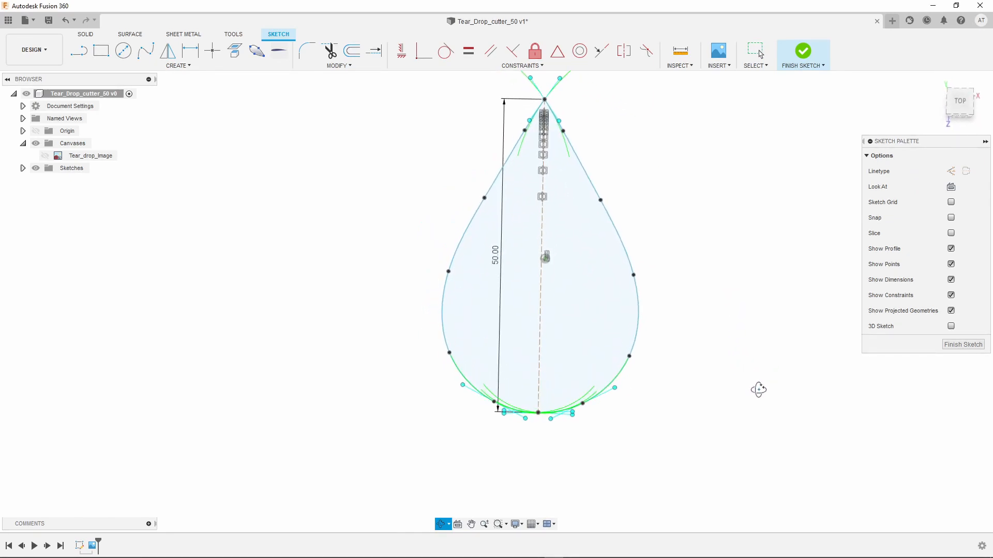
scroll(756, 391, "down", 4)
scroll(810, 289, "up", 2)
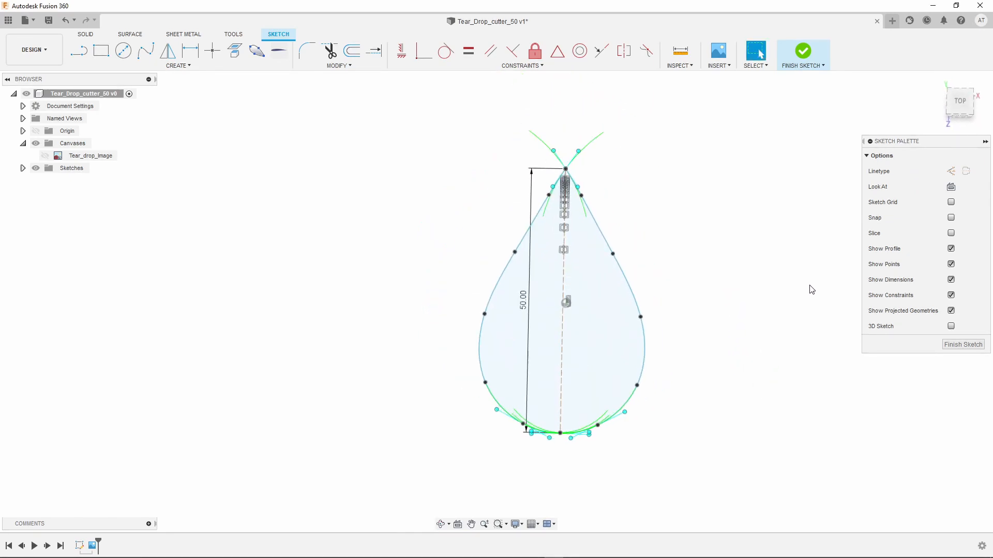
- Offset the complete teardrop outline outward by 1 mm
left_click(959, 102)
scroll(729, 308, "up", 3)
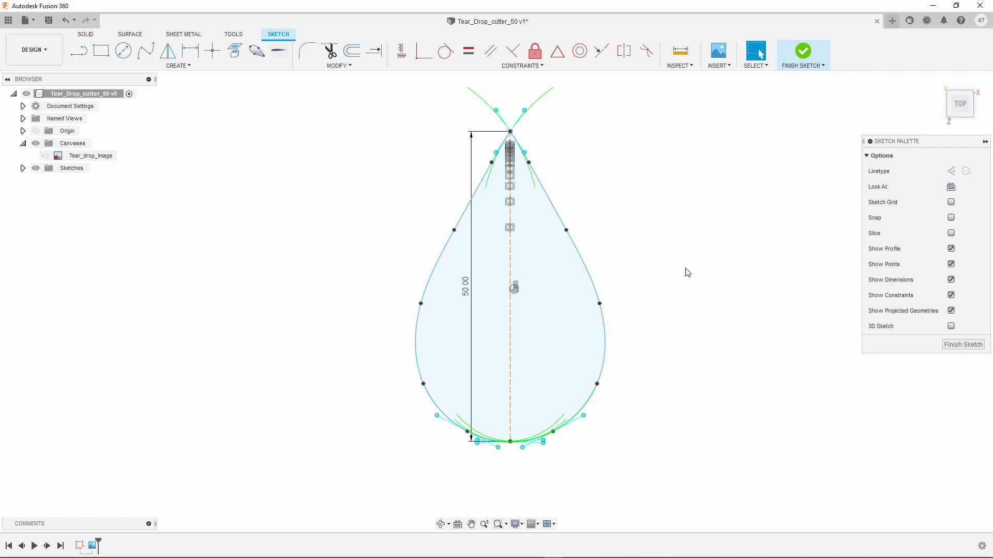
left_click(351, 52)
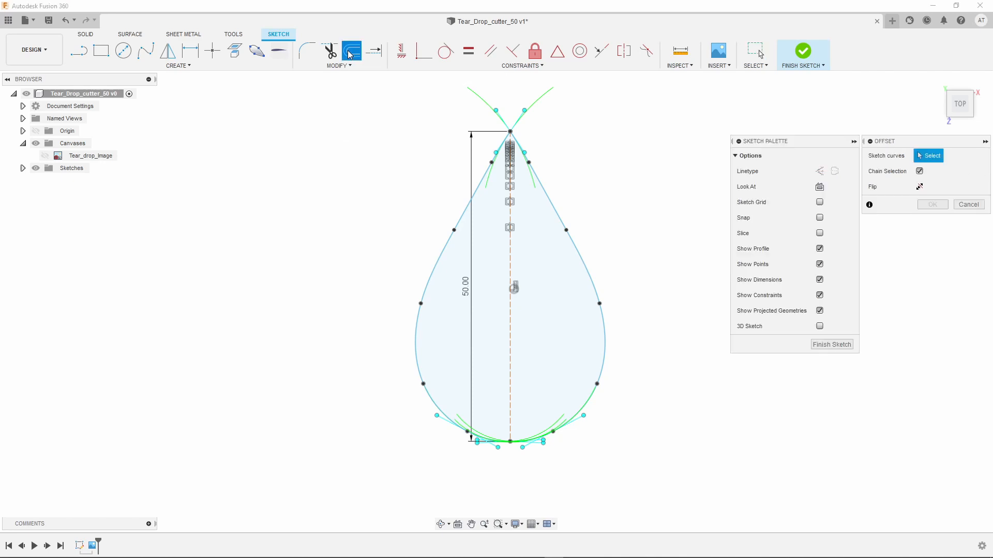
left_click(546, 190)
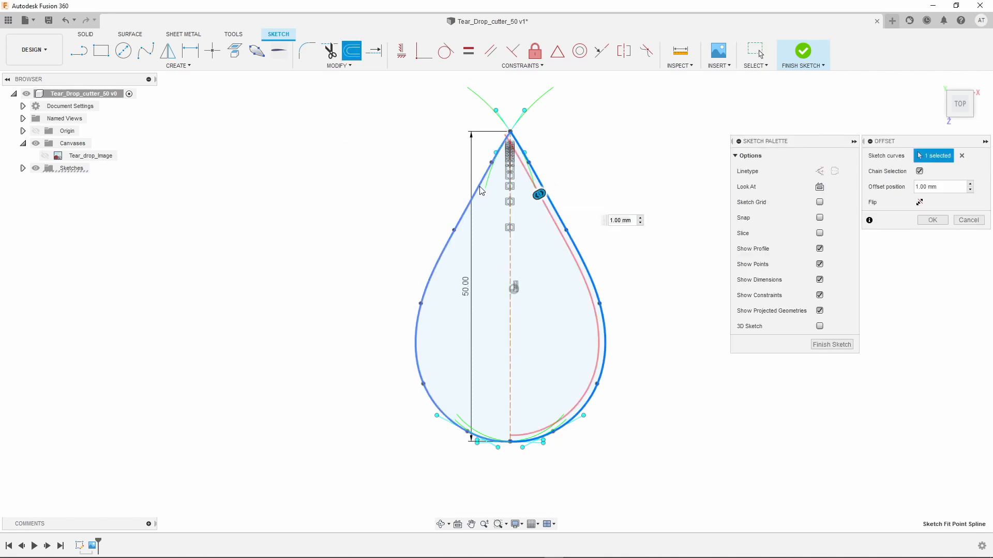
scroll(616, 222, "up", 1)
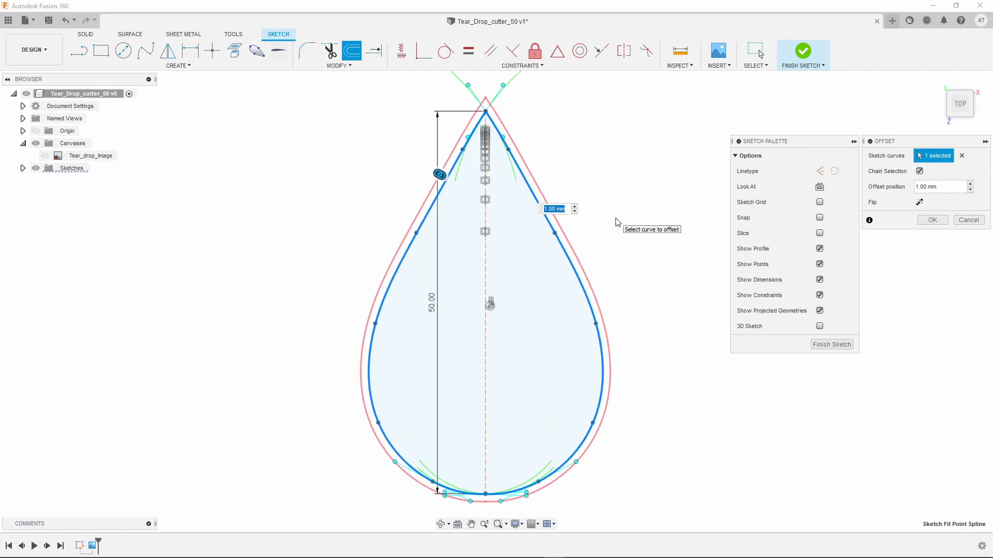
key("Return")
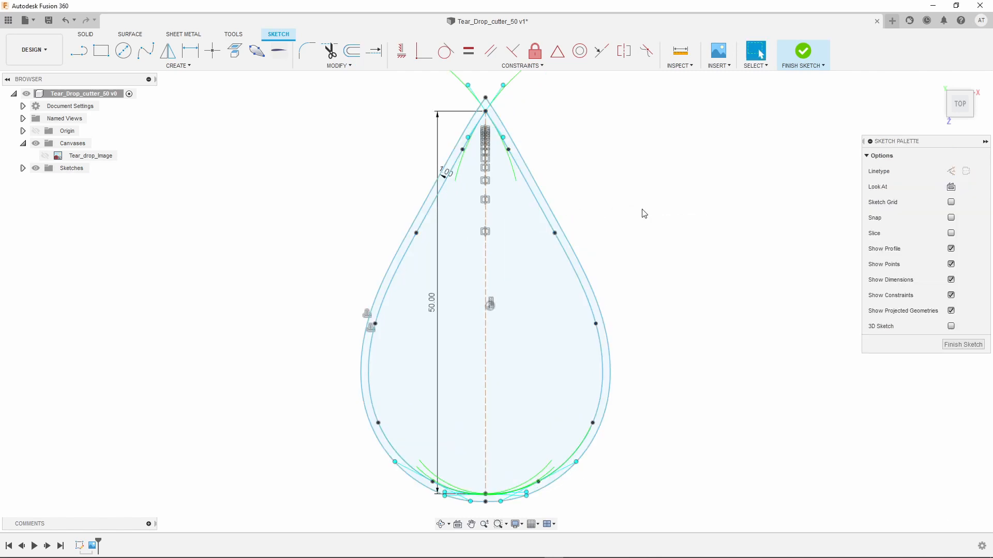
- Offset the original teardrop outline outward by 0.5 mm
left_click(360, 59)
scroll(512, 212, "up", 2)
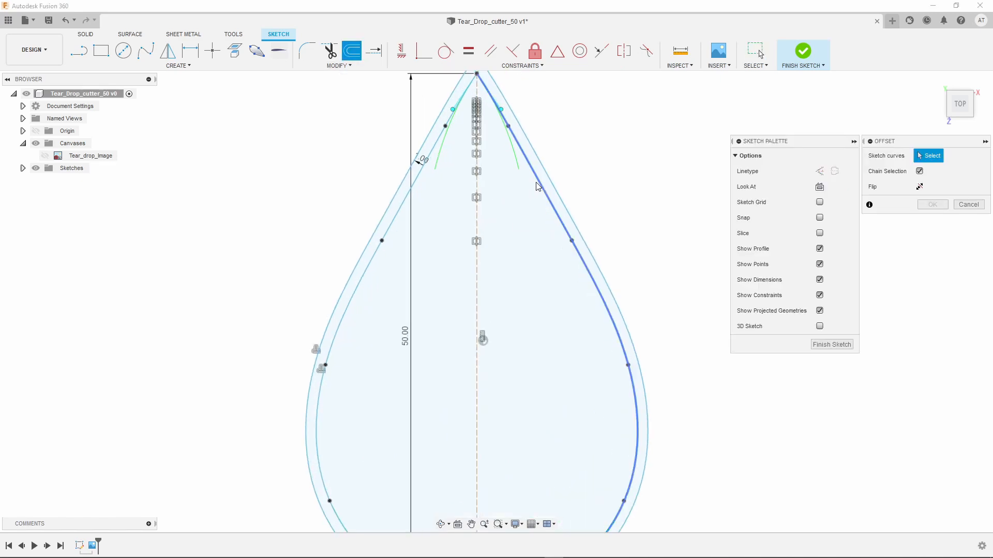
left_click(537, 186)
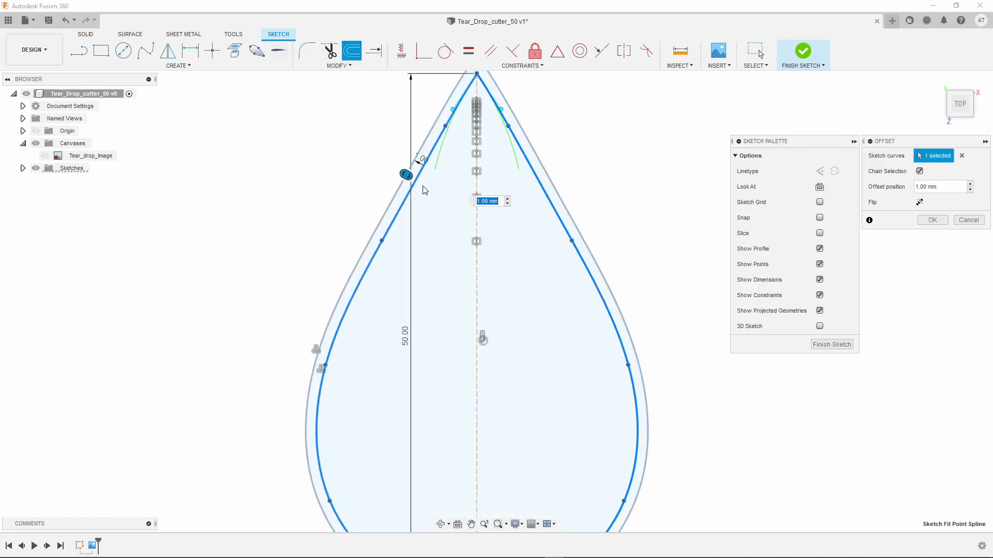
type("0.5")
key("Return")
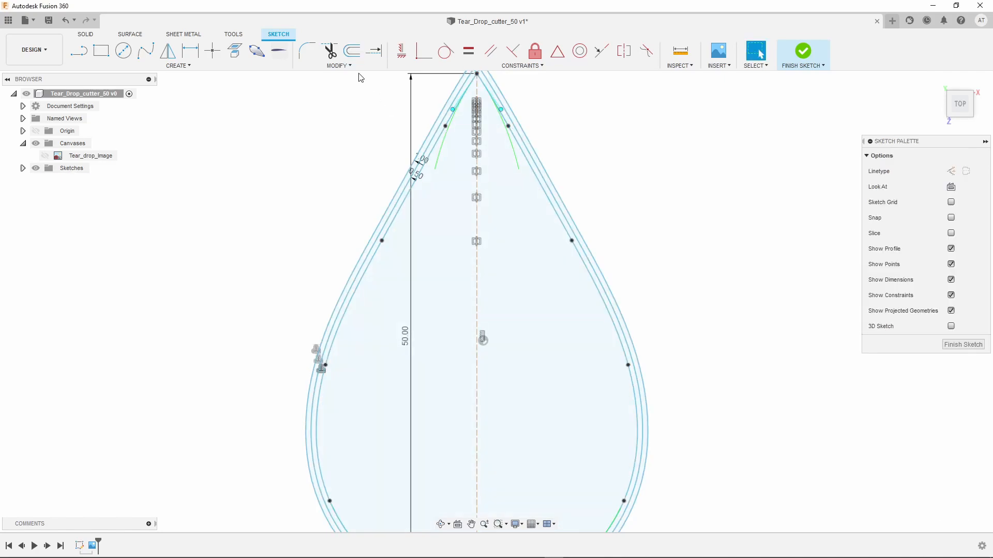
- Offset the original teardrop outline by 2.5 mm, flipped to the outside
left_click(359, 53)
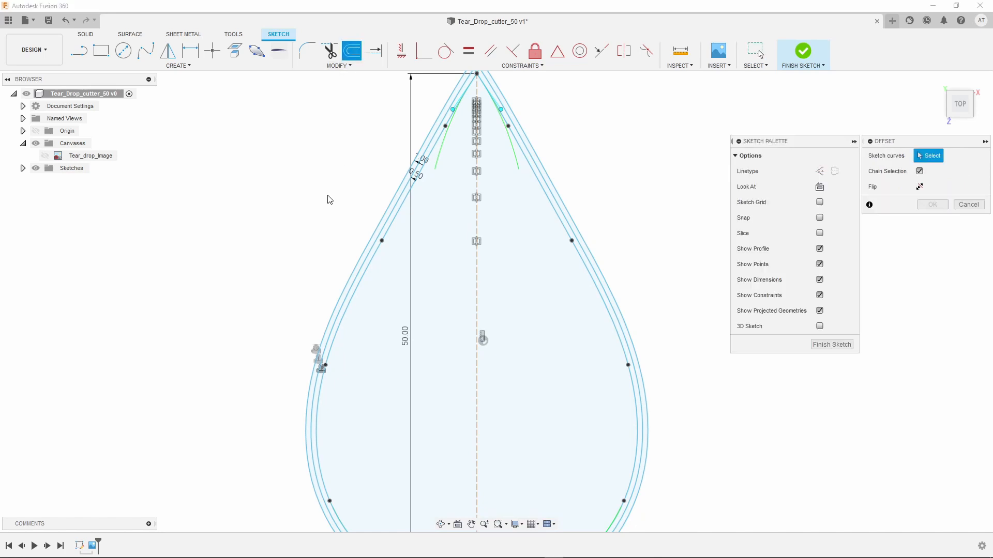
left_click(408, 218)
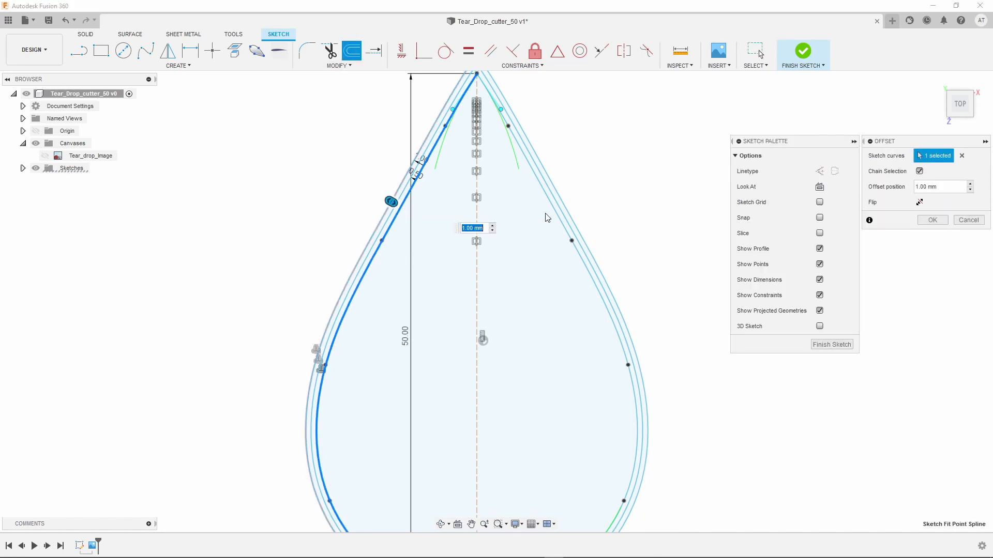
left_click(553, 213)
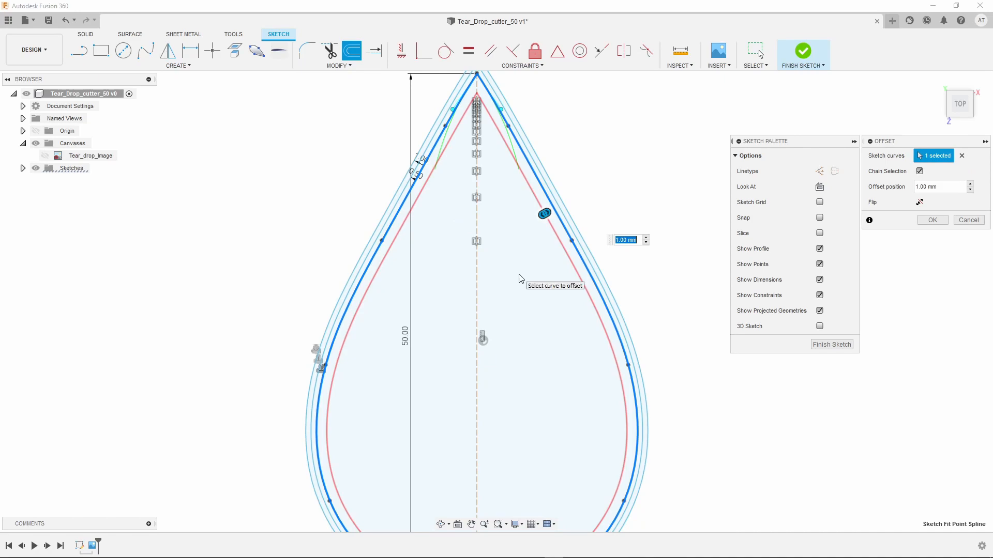
type("2.5")
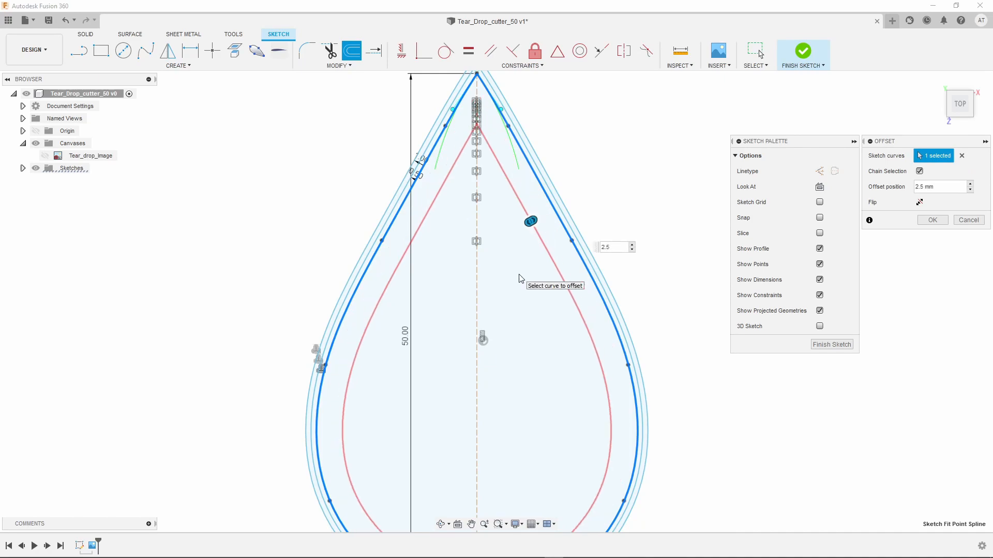
left_click(920, 202)
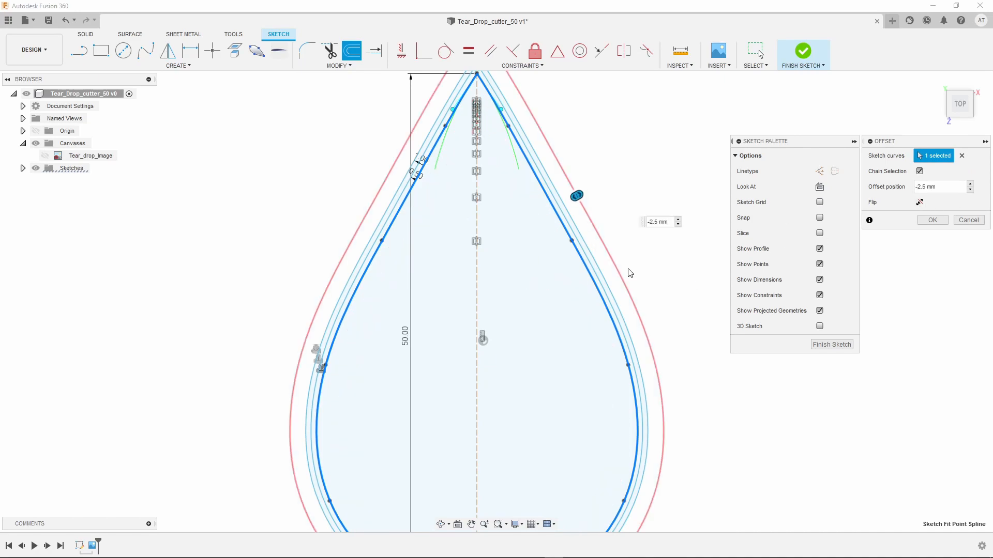
left_click(932, 219)
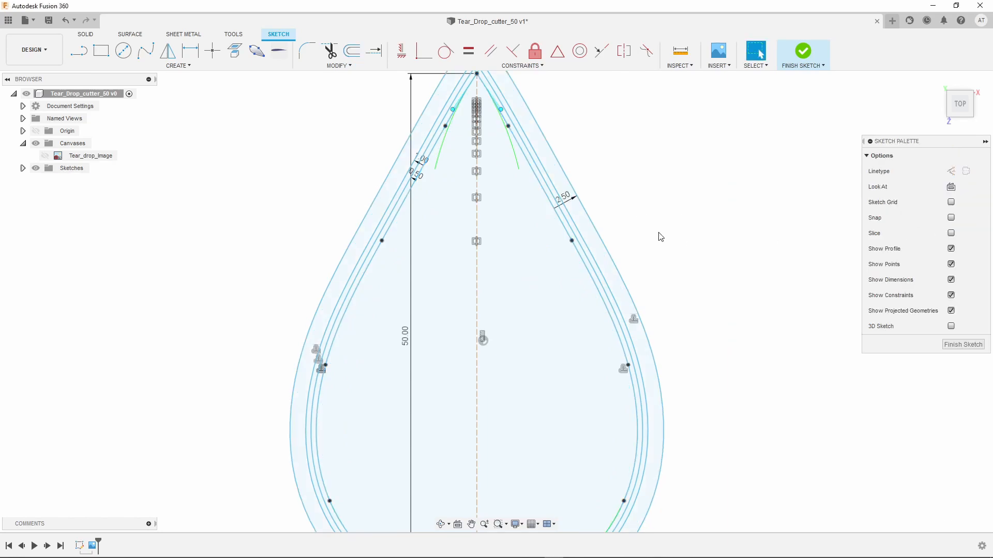
- Extrude the outermost ring between the 1 mm and 2.5 mm offsets by 2.5 mm as a new body
scroll(579, 239, "up", 3)
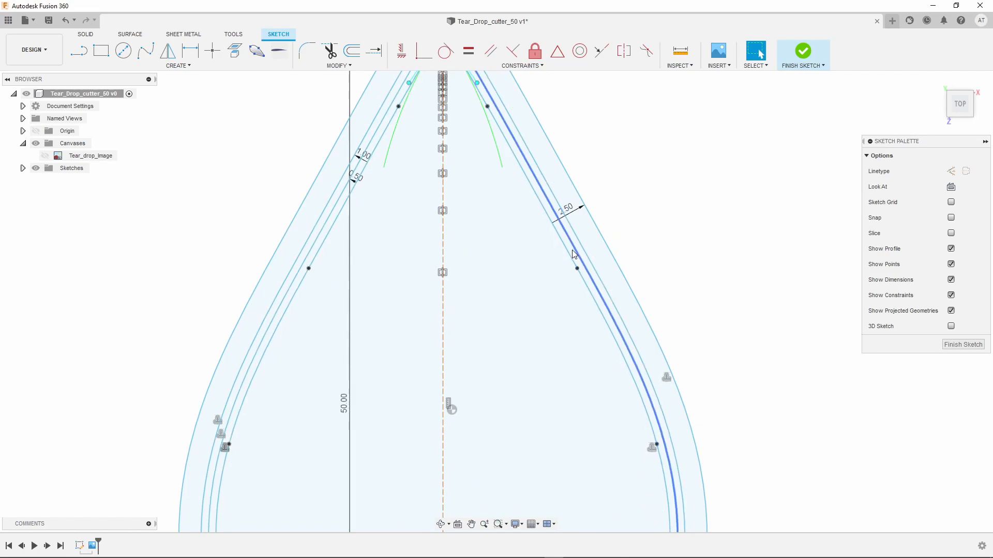
scroll(578, 260, "up", 4)
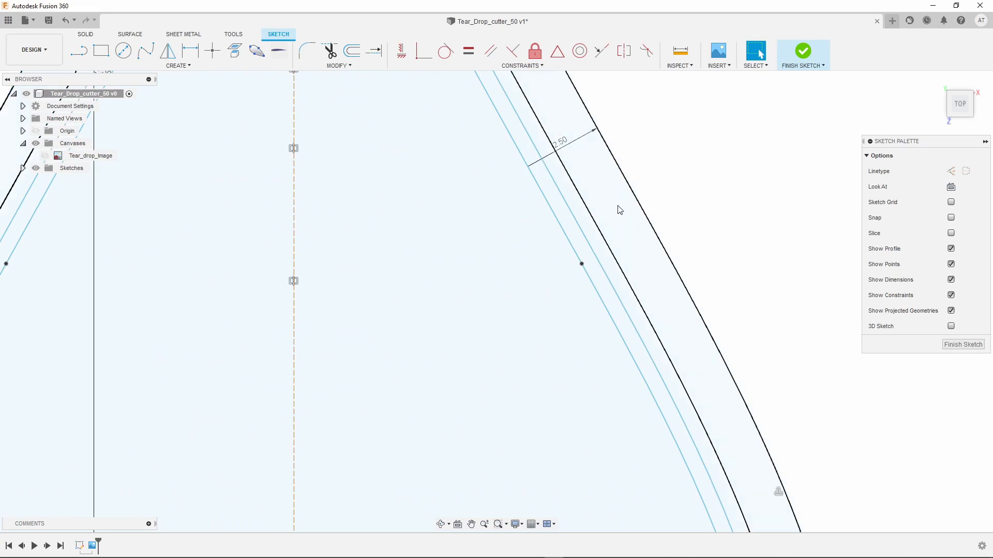
scroll(620, 209, "down", 10)
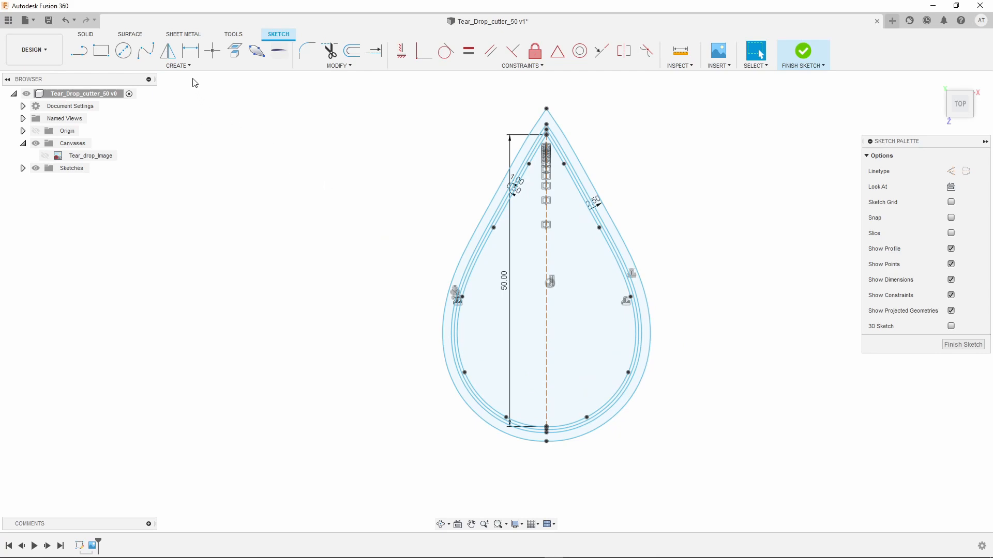
left_click(86, 34)
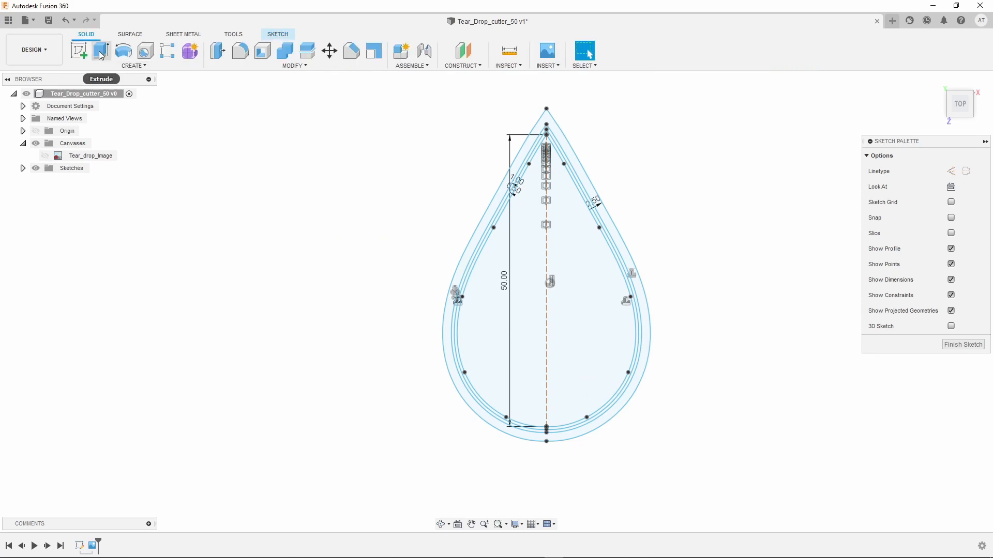
left_click(100, 53)
scroll(621, 153, "up", 3)
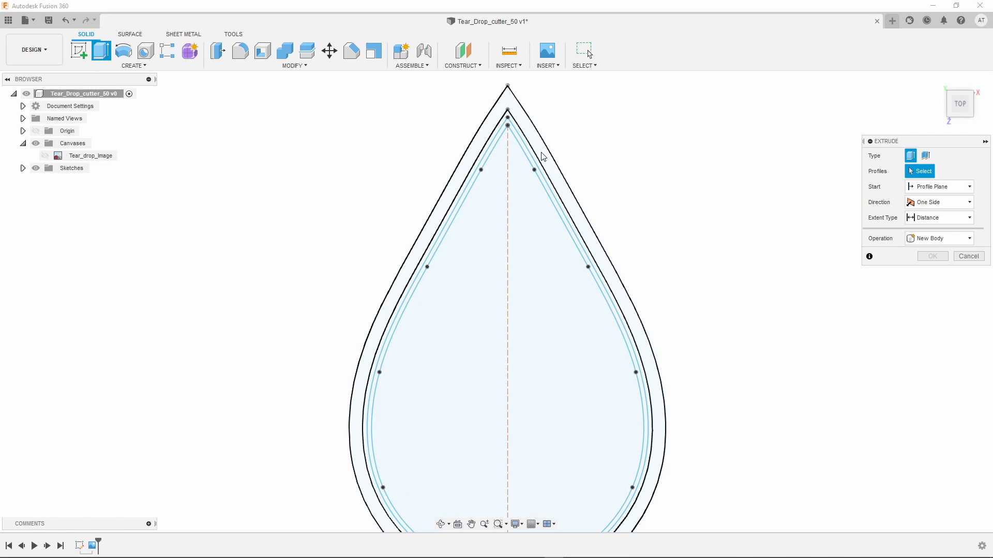
left_click(542, 155)
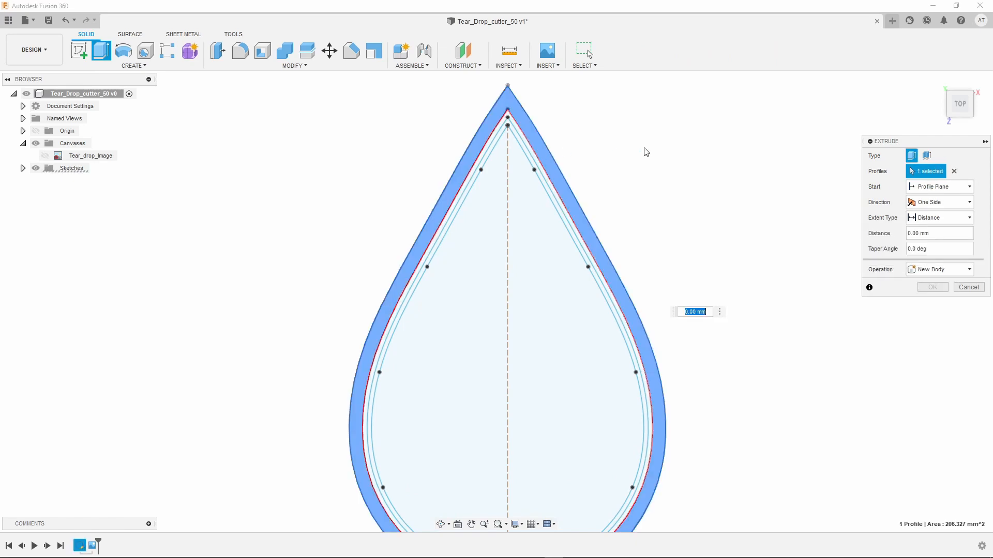
middle_click_drag(714, 211, 700, 155, "shift")
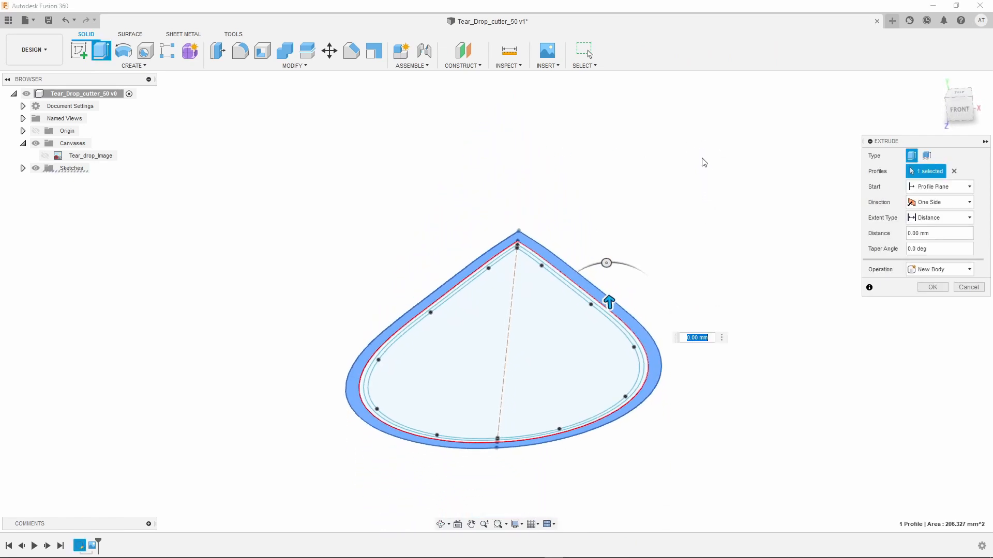
scroll(683, 402, "up", 1)
type("2")
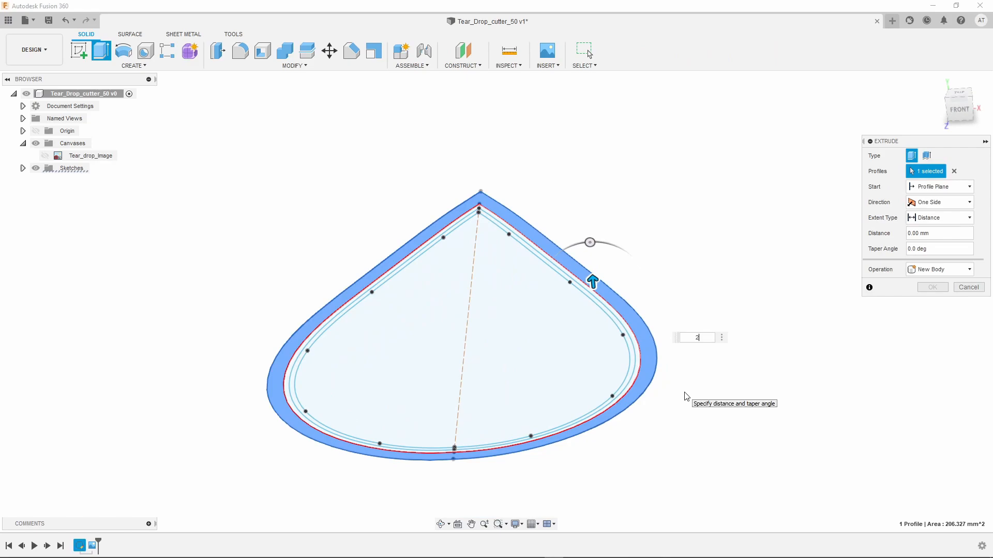
type(".5")
key("Return")
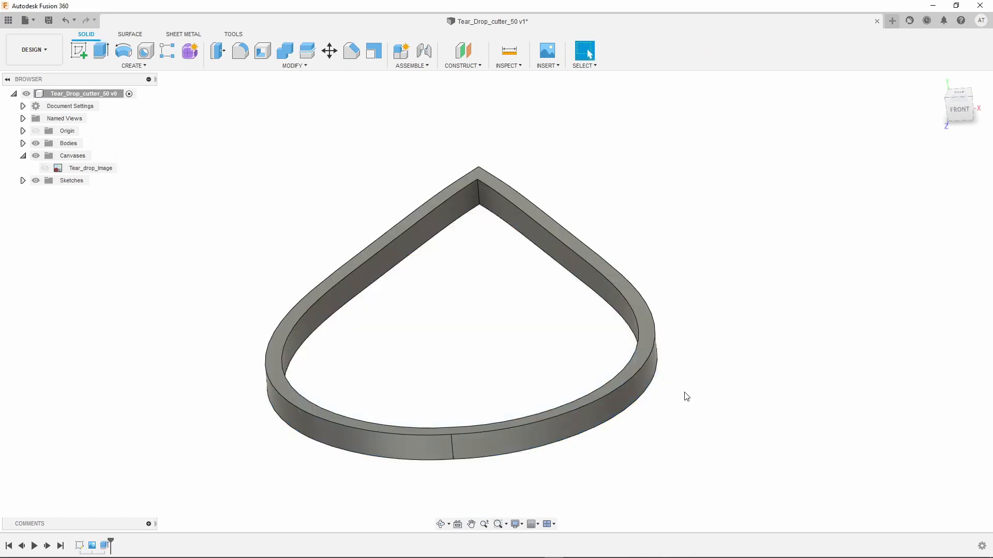
middle_click_drag(635, 149, 657, 216, "shift")
middle_click_drag(662, 146, 733, 228, "shift")
scroll(776, 128, "up", 1)
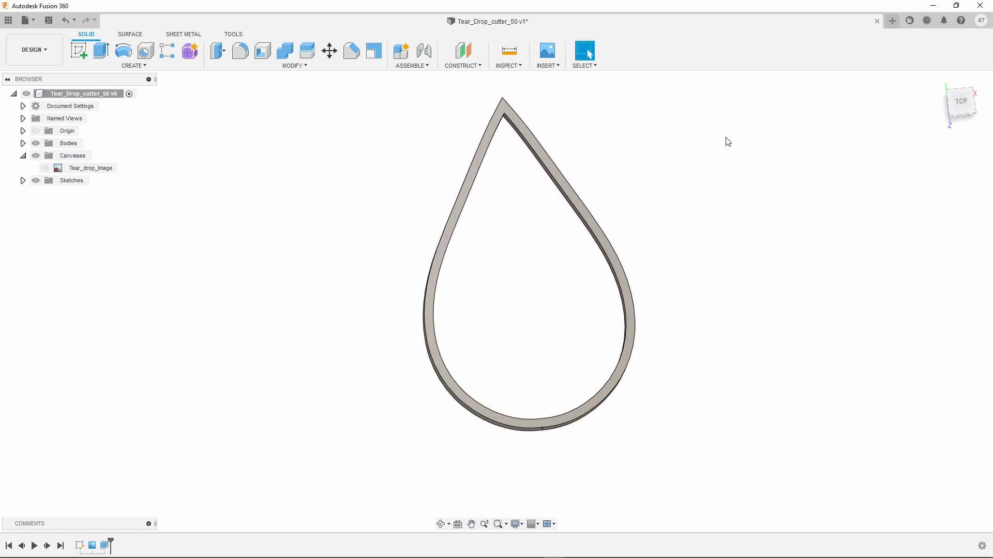
- Make Sketch1 with the offset teardrop outlines visible again
scroll(725, 142, "up", 1)
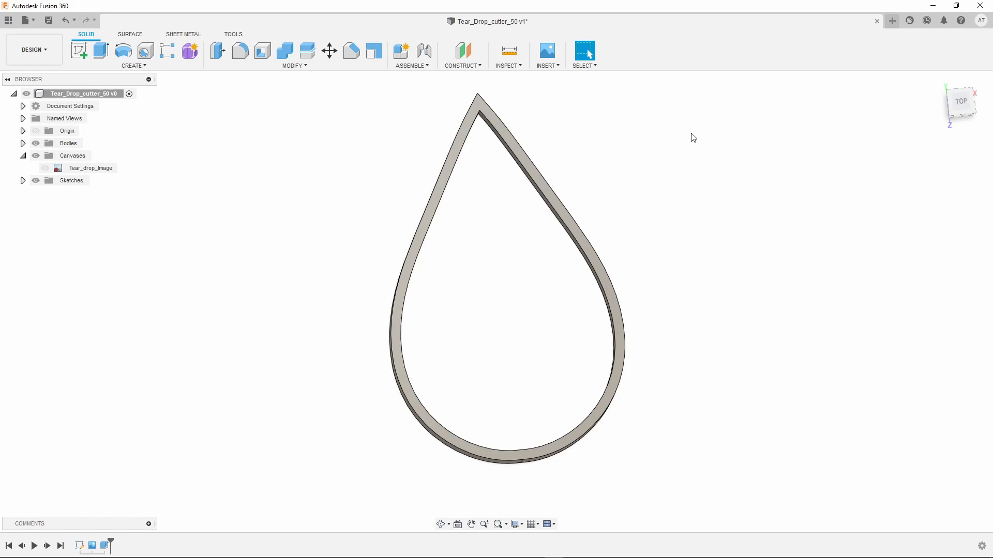
left_click(23, 182)
left_click(50, 196)
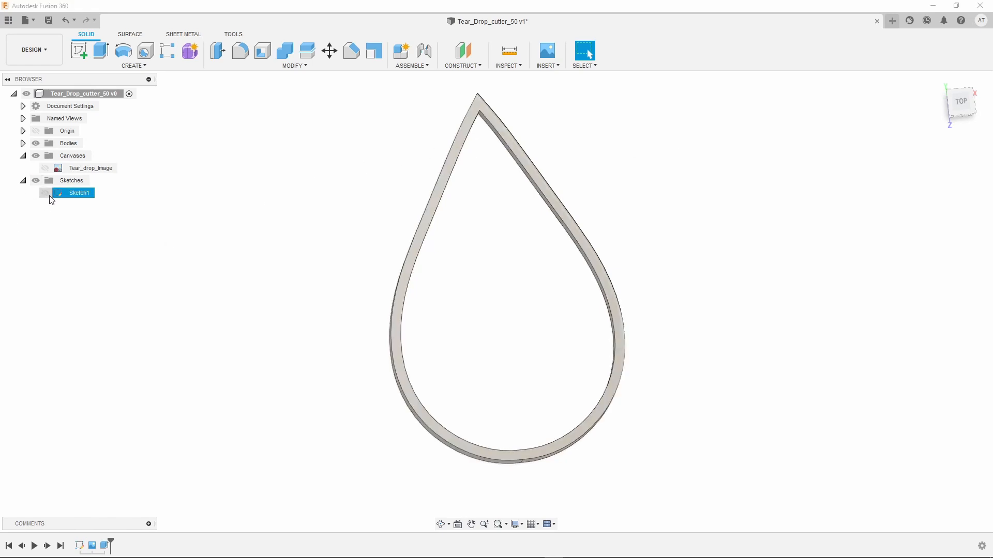
left_click(45, 194)
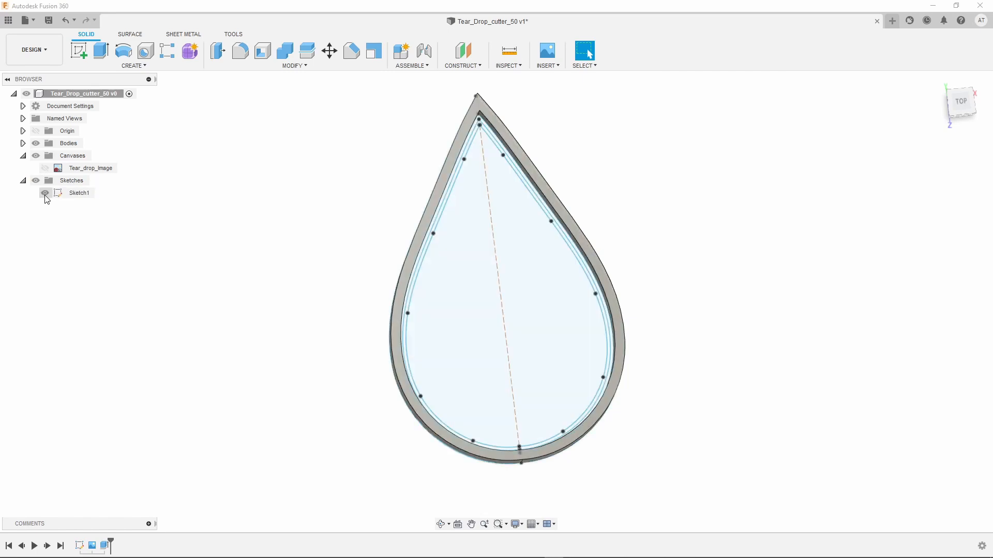
middle_click_drag(370, 200, 364, 174, "shift")
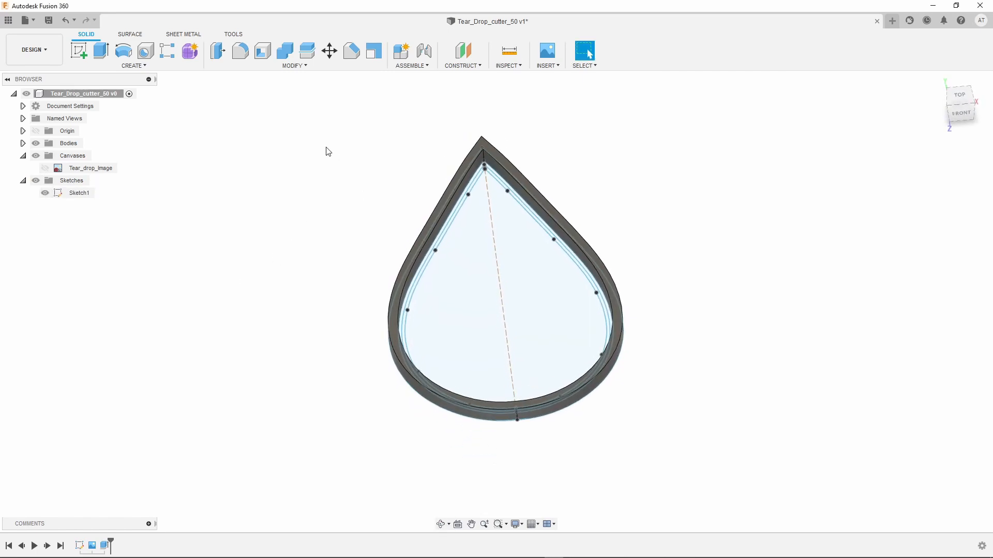
- Extrude the ring between the 0.5 mm and 1 mm offsets by 10 mm
left_click(98, 56)
scroll(559, 171, "up", 5)
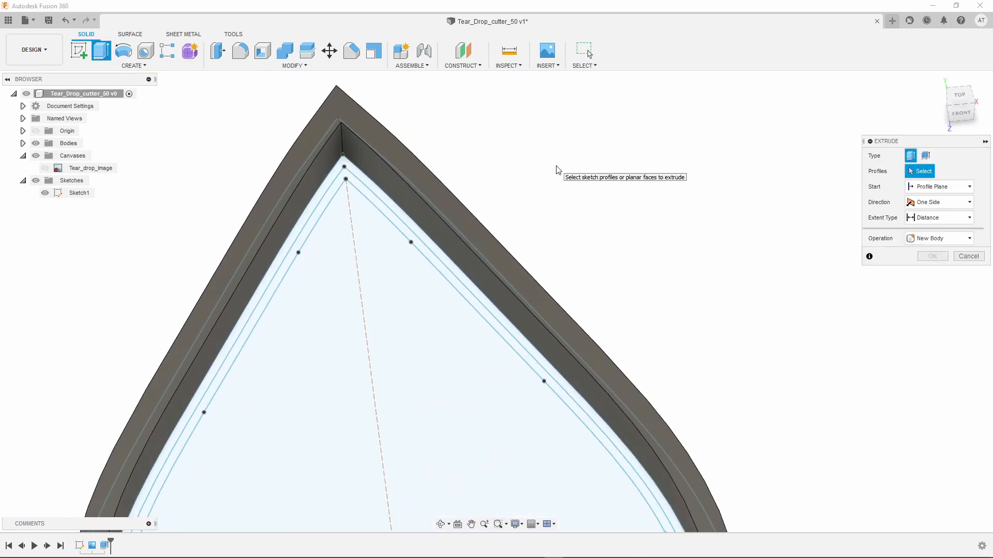
left_click(442, 261)
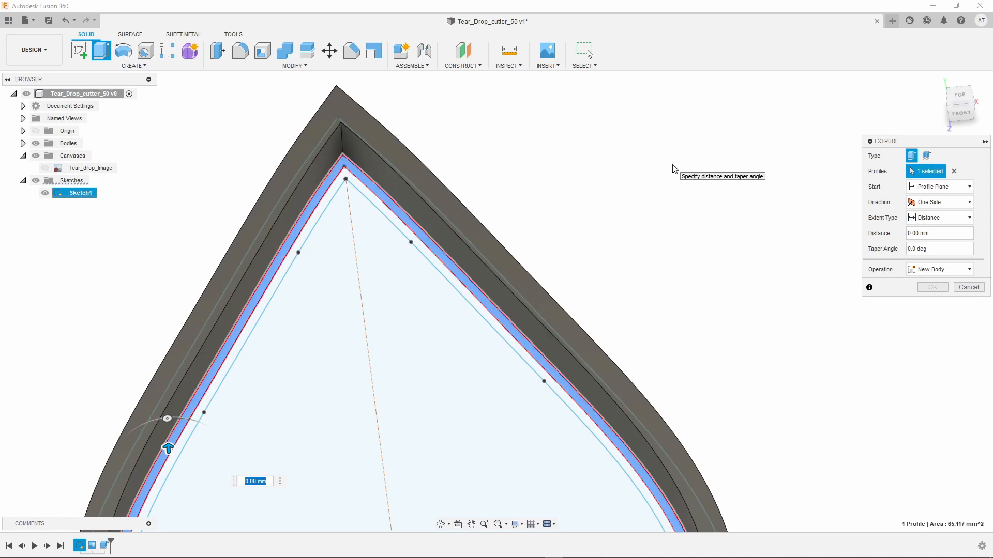
type("10")
key("Return")
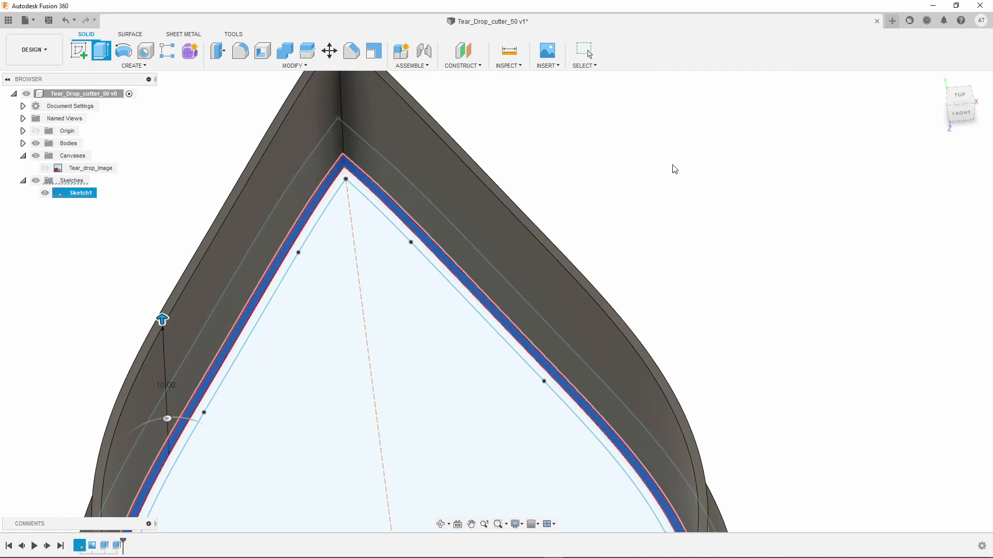
scroll(651, 157, "down", 4)
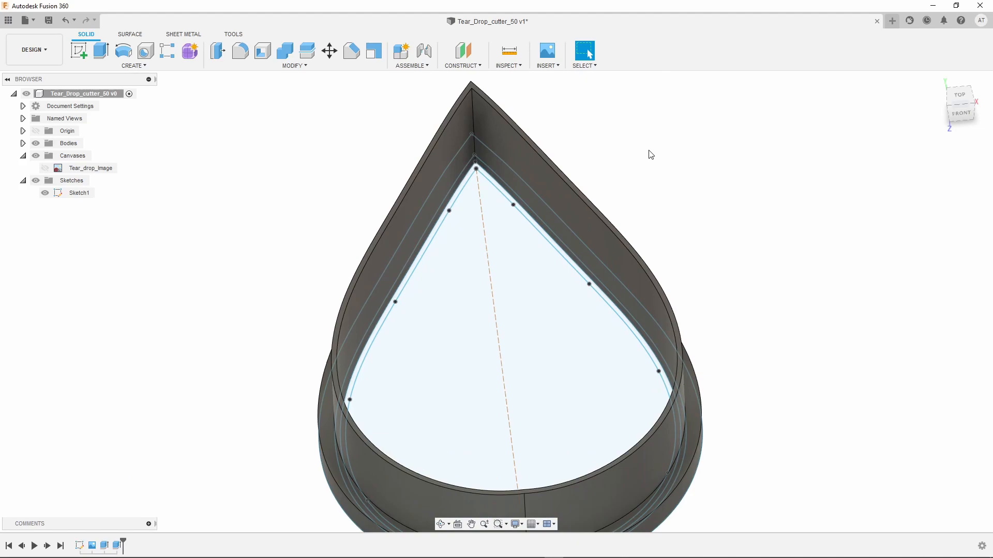
- Extrude the innermost ring between the original outline and the 0.5 mm offset by 11 mm, joined to the body
left_click(102, 51)
scroll(505, 250, "up", 5)
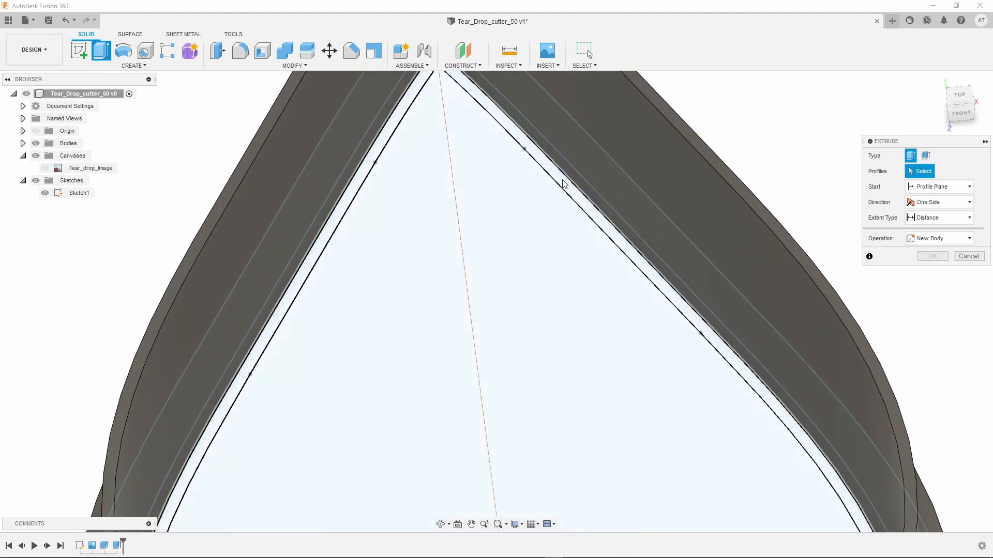
left_click(566, 185)
scroll(566, 184, "down", 5)
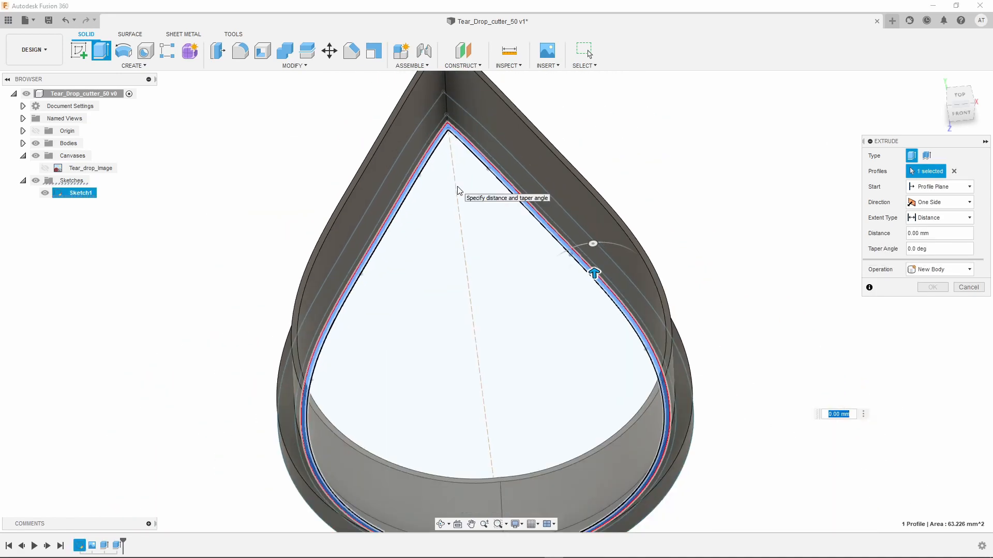
type("11")
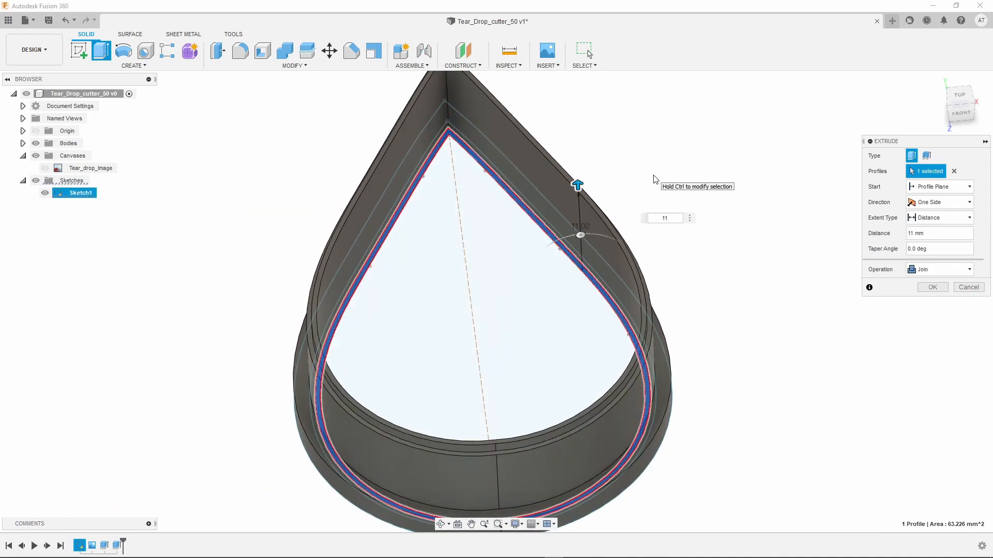
key("Return")
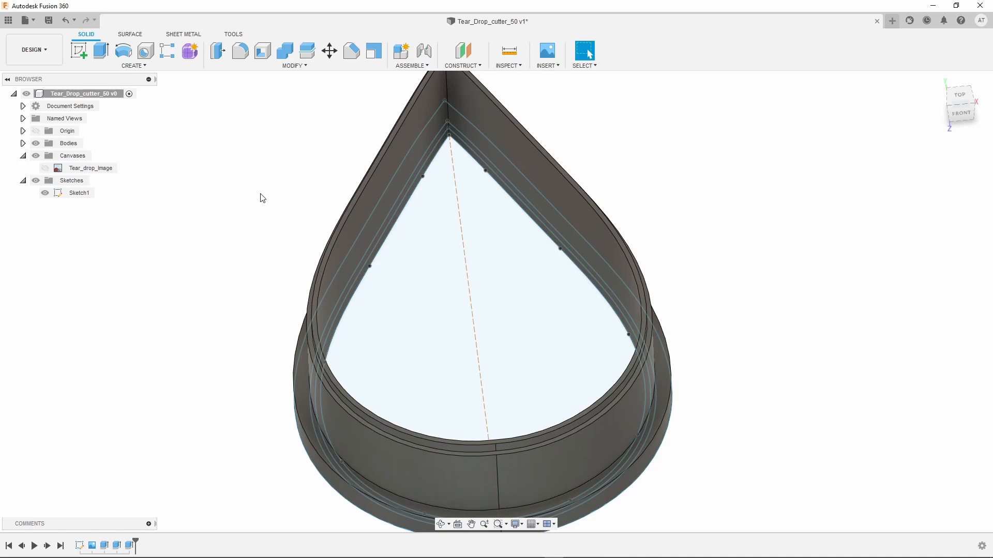
- Hide Sketch1 and examine the cutter's stepped wall and base flange from several sides
left_click(45, 193)
mouse_move(225, 234)
middle_mouse_down("shift")
mouse_move(215, 181)
mouse_move(186, 176)
mouse_move(213, 178)
mouse_move(119, 191)
mouse_move(80, 241)
mouse_move(119, 171)
mouse_move(141, 169)
middle_mouse_up("shift")
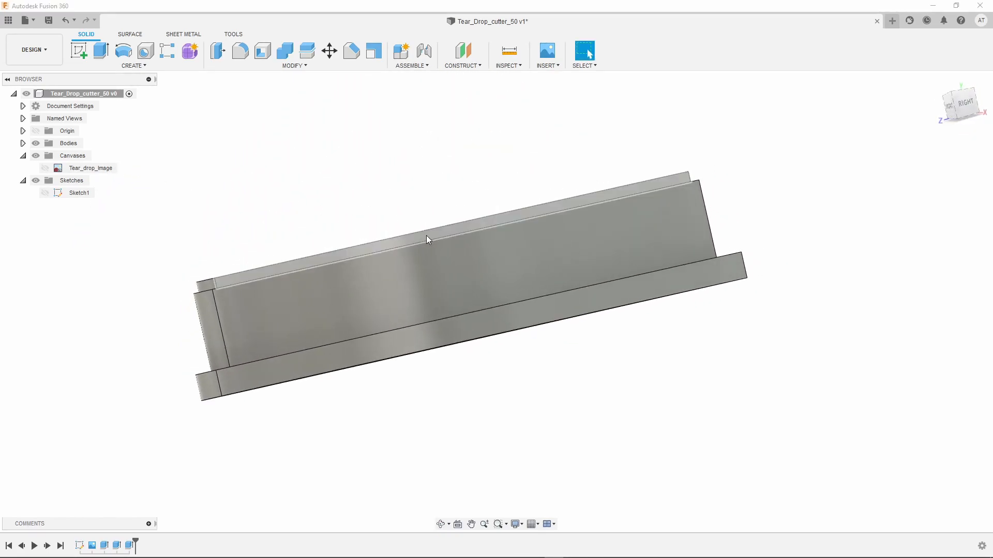
scroll(467, 228, "up", 5)
middle_click_drag(471, 237, 574, 303, "shift")
scroll(573, 299, "down", 8)
middle_click_drag(632, 290, 658, 307, "shift")
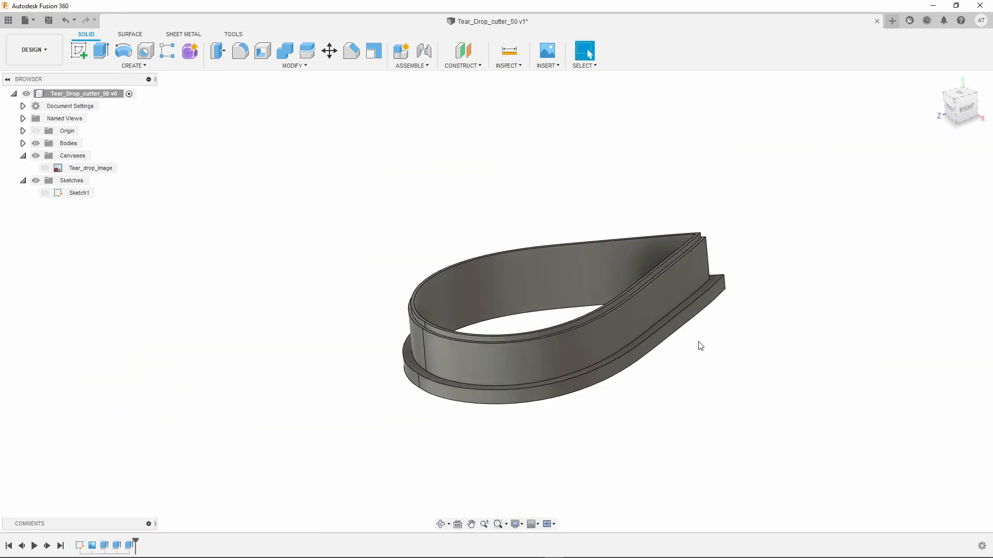
scroll(703, 346, "up", 3)
middle_click_drag(707, 350, 722, 353, "shift")
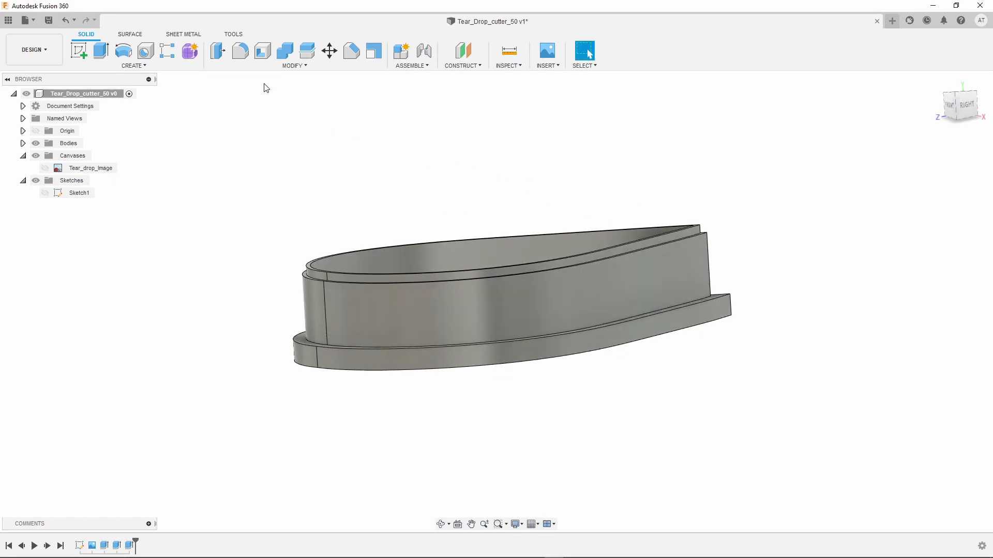
- Fillet both outer side faces of the base flange with a 0.5 mm radius
left_click(245, 56)
scroll(711, 437, "up", 2)
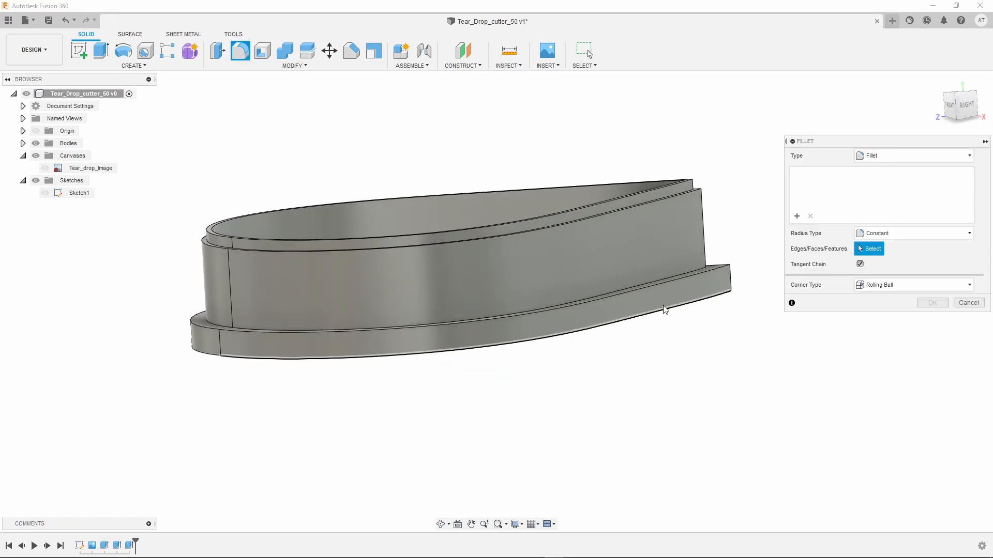
left_click(703, 288)
middle_click_drag(704, 288, 299, 369, "shift")
left_click(299, 370)
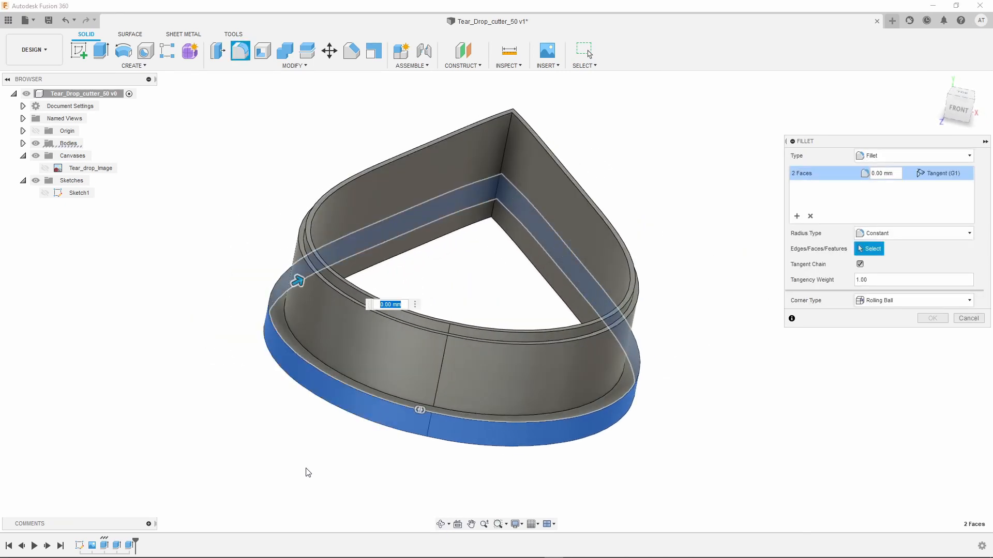
type("0.5")
key("Return")
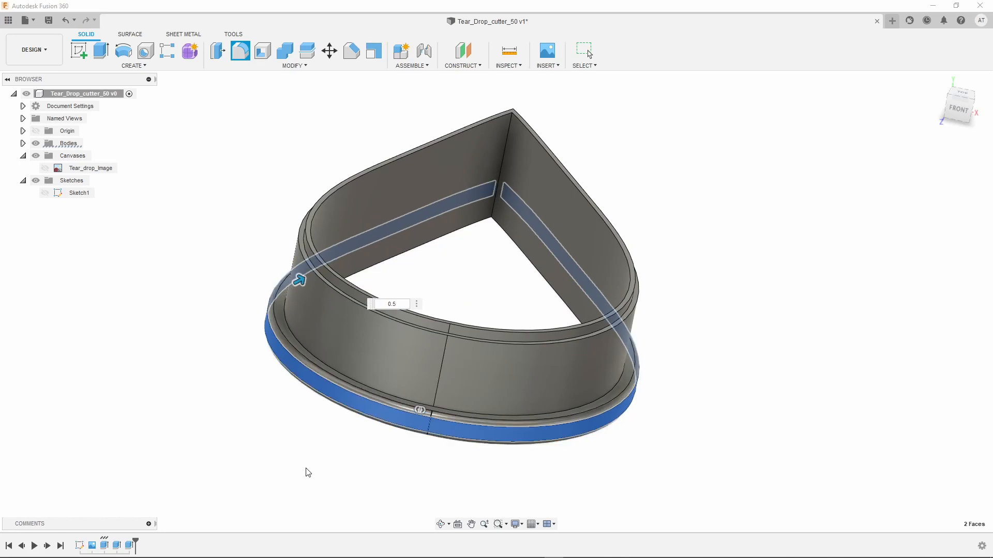
- Fillet the two edges where the cutter's outer wall meets the top of the base flange
middle_click_drag(241, 387, 283, 244, "shift")
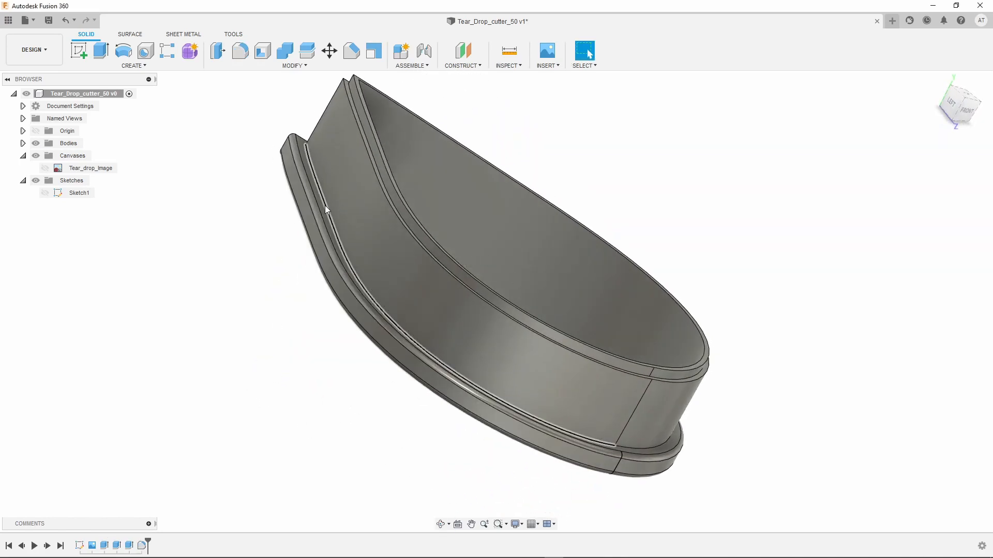
left_click(240, 51)
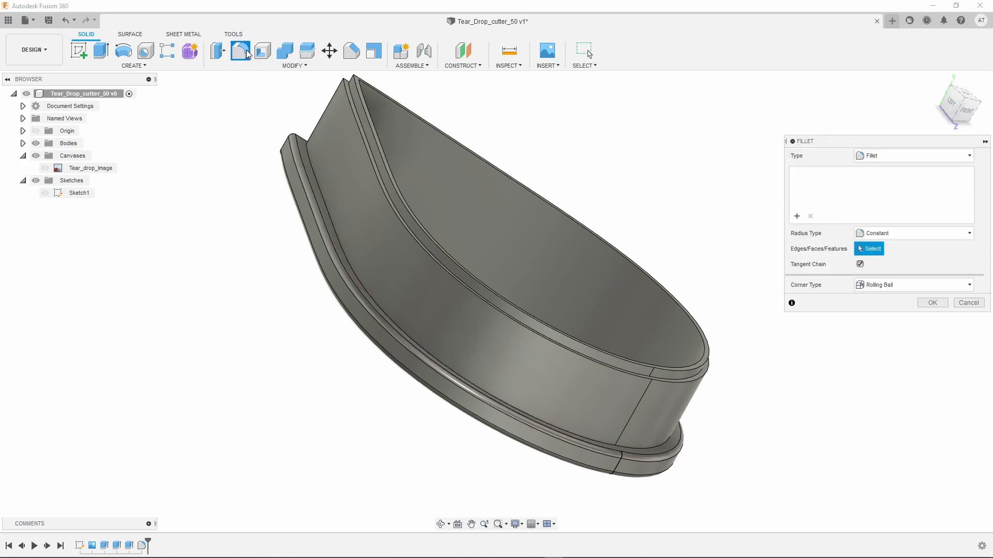
left_click(296, 151)
middle_click_drag(329, 296, 328, 280, "shift")
scroll(591, 401, "up", 3)
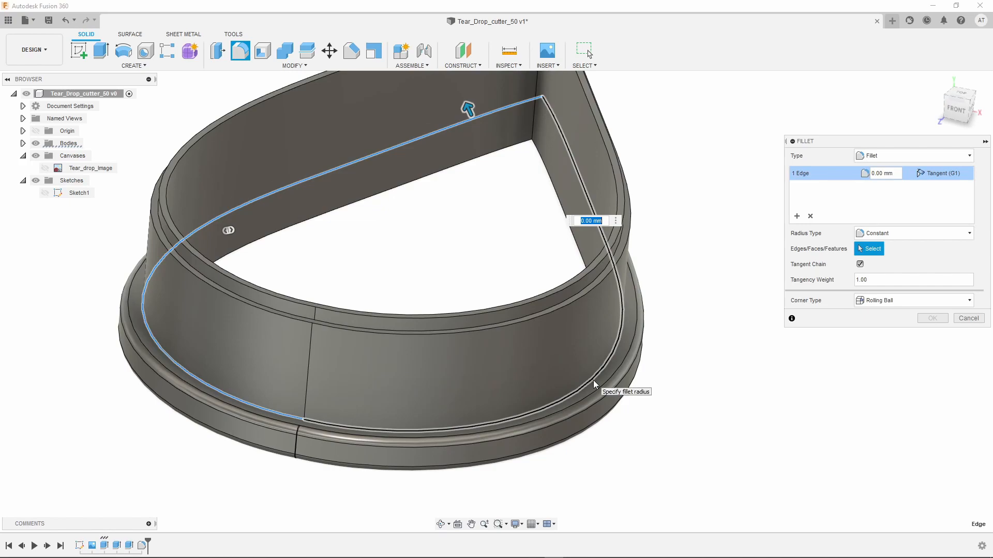
left_click(595, 385)
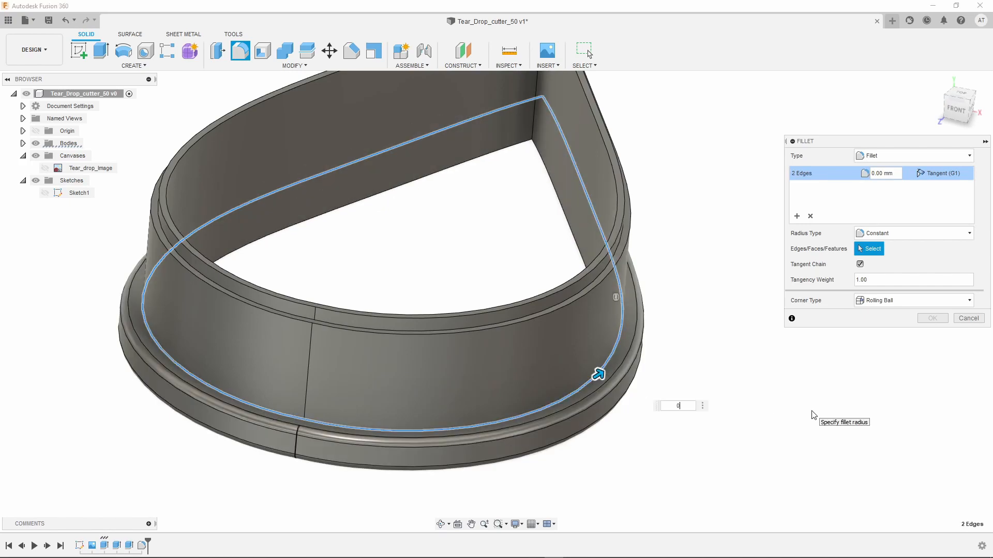
key("Return")
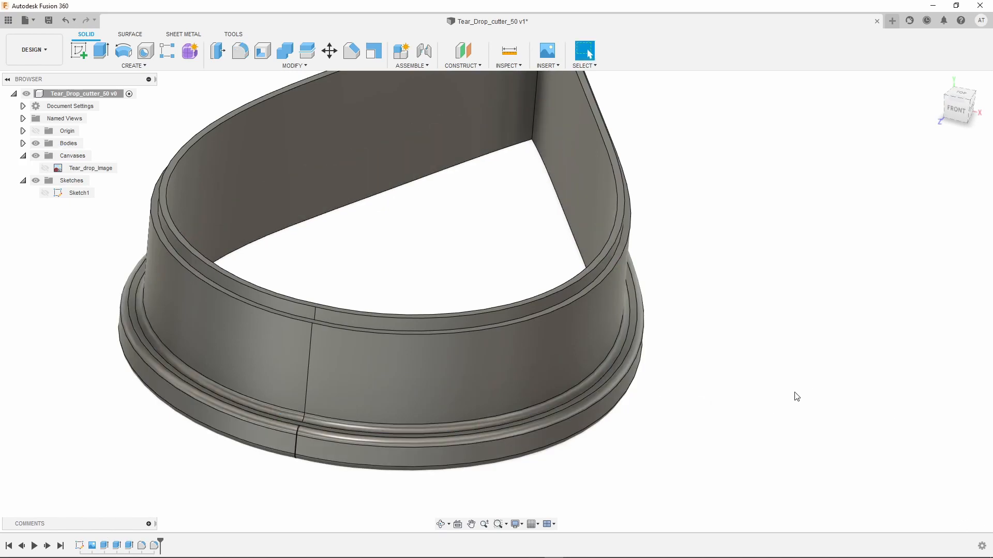
- Rename the cutter body as Tear_drop_cutter_50
left_click(957, 109)
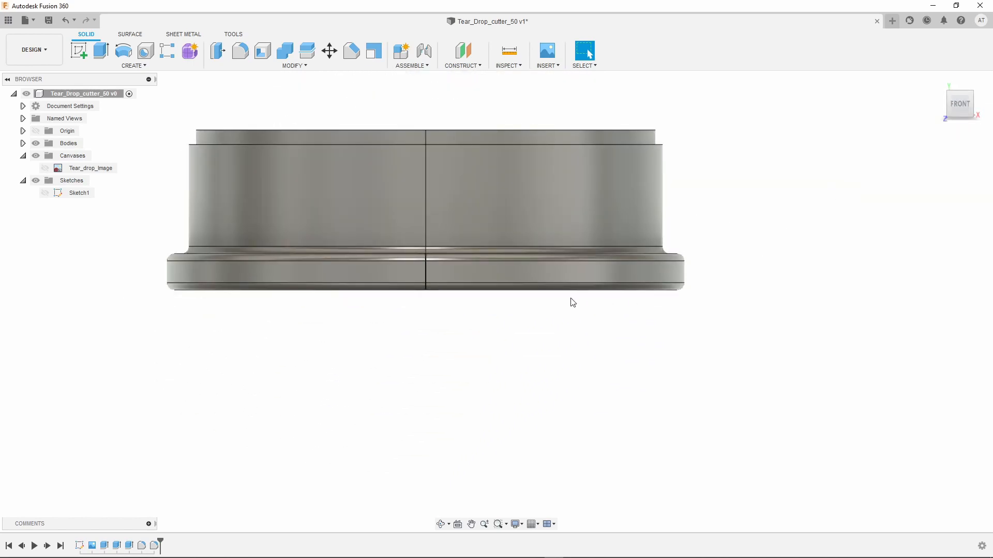
middle_click_drag(740, 175, 653, 339, "shift")
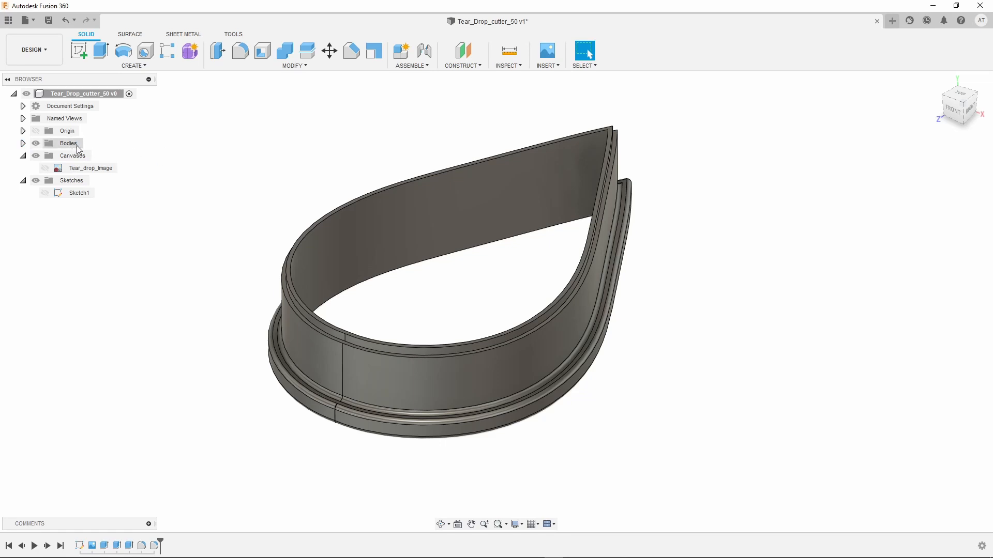
left_click(22, 143)
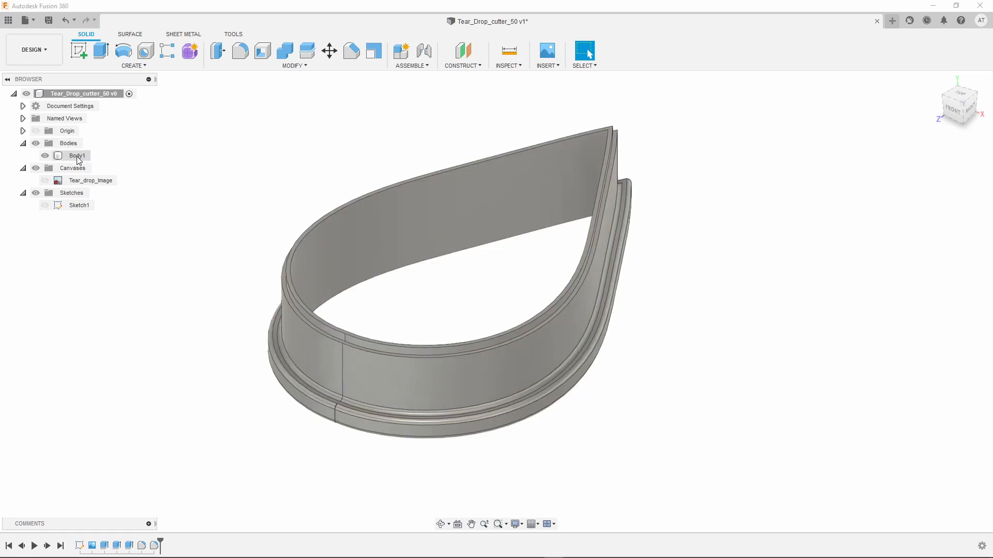
double_click(77, 156)
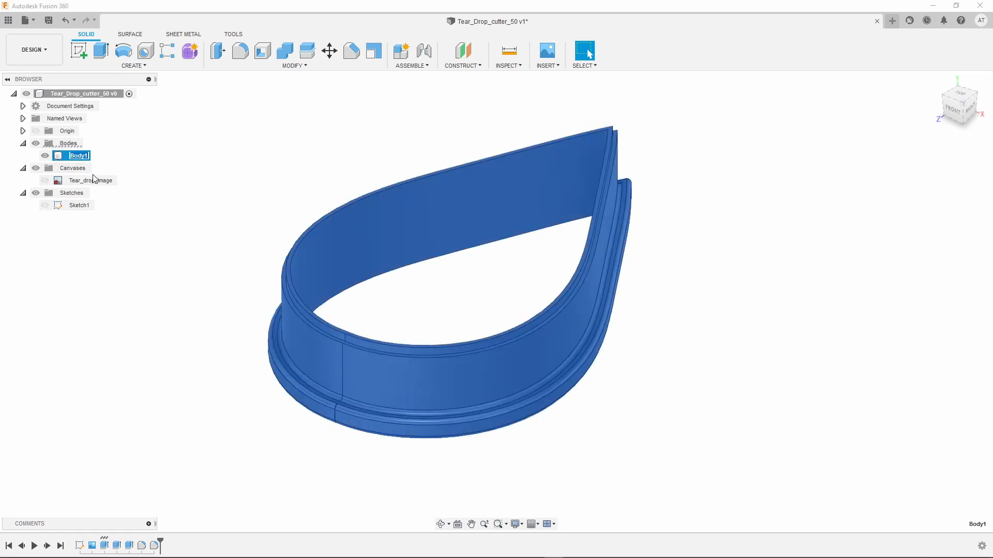
type("Te")
type("ar_drop_cutter_50")
key("Return")
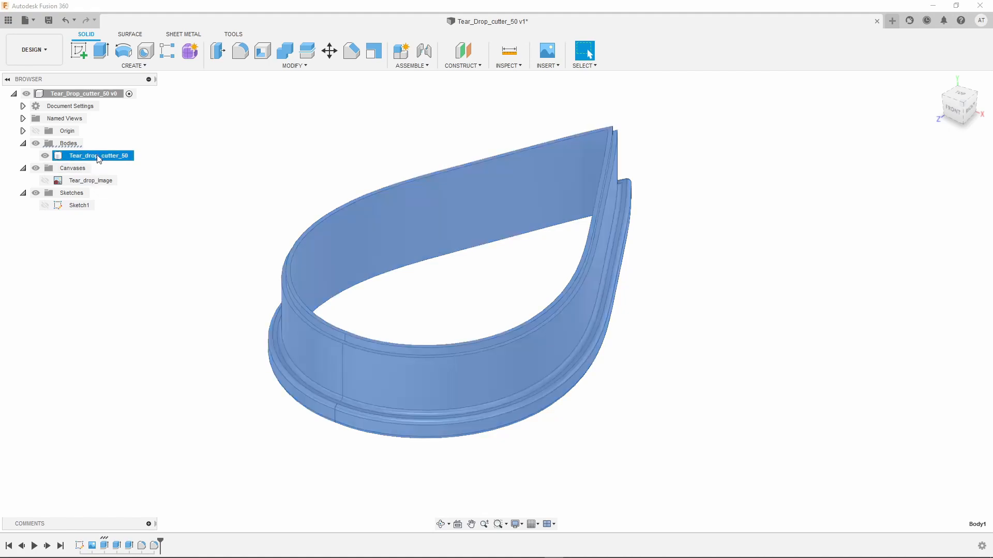
- Save the cutter body as a binary STL with High refinement, named Tear_drop_cutter_50, in the tear-drop-shape folder
right_click(98, 157)
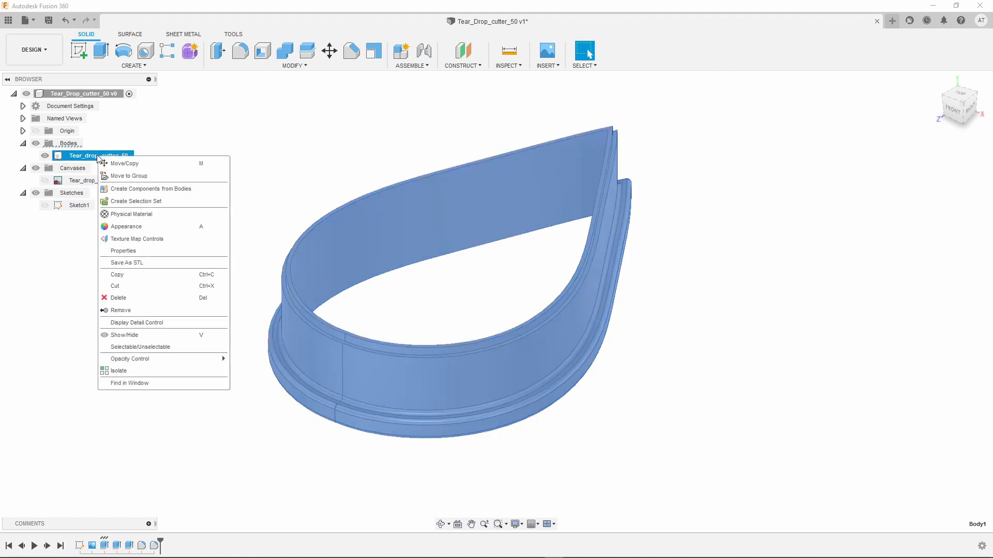
left_click(144, 264)
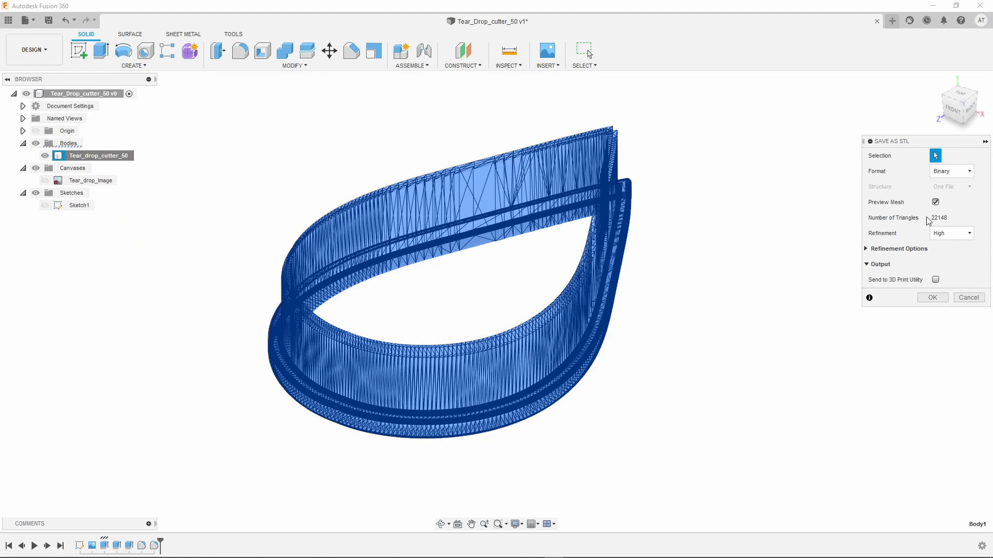
left_click(932, 297)
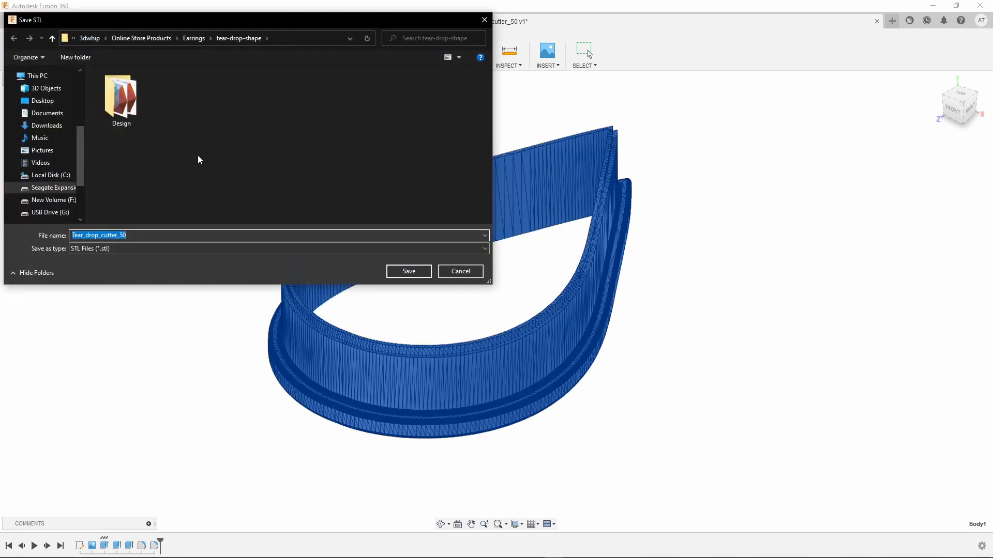
left_click(403, 272)
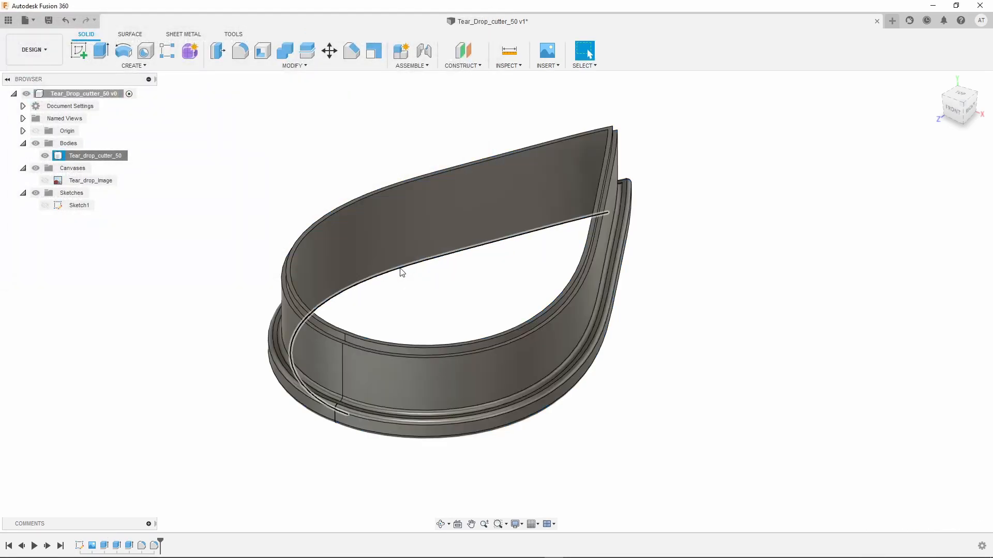
- Hide the Tear_drop_cutter_50 body
middle_click_drag(403, 273, 625, 306, "shift")
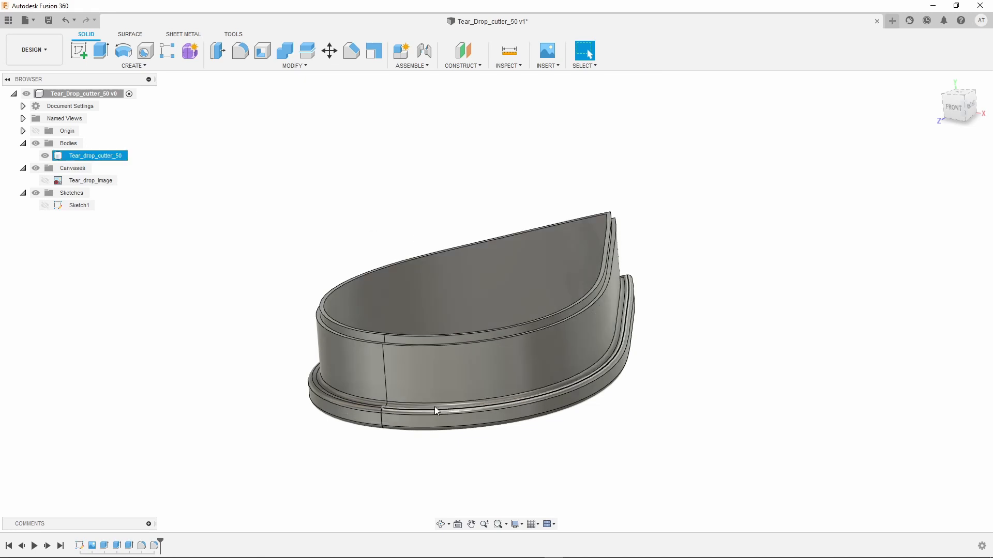
middle_click_drag(282, 217, 280, 254, "shift")
scroll(310, 283, "down", 3)
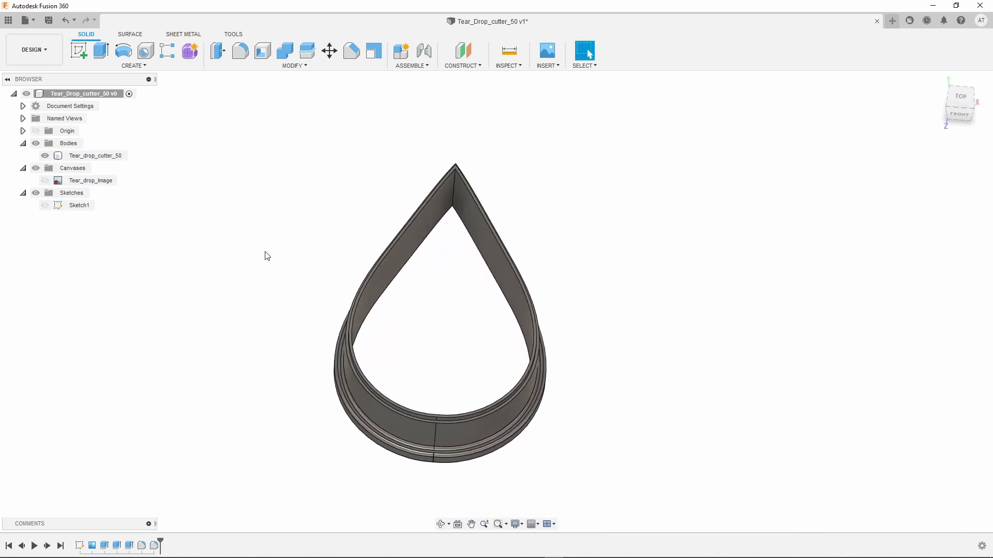
left_click(46, 156)
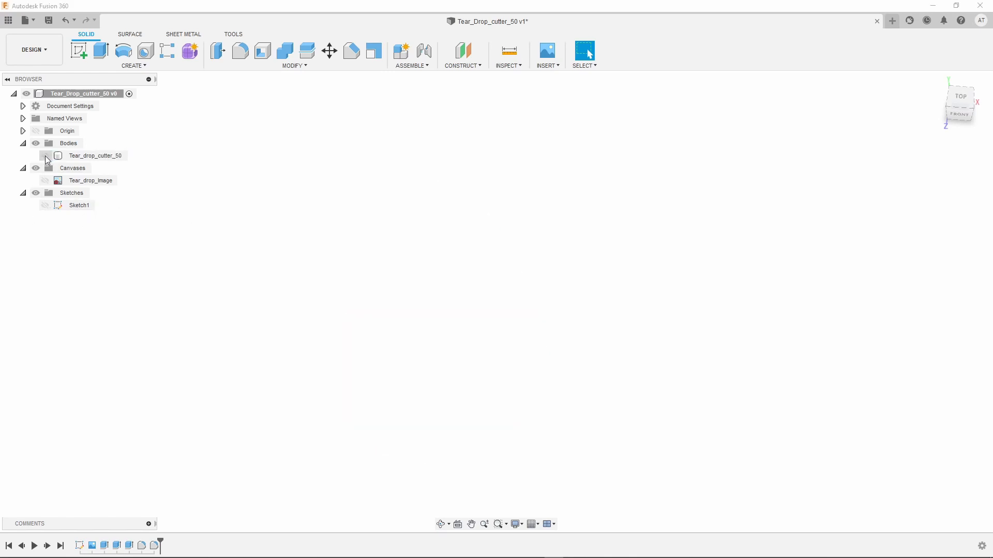
- Show Sketch1 and save it as the DXF file Tear_Drop_Main.dxf in the tear-drop-shape folder, replacing the existing file
left_click(45, 206)
mouse_move(302, 246)
middle_mouse_down("shift")
mouse_move(317, 226)
mouse_move(315, 264)
middle_mouse_up("shift")
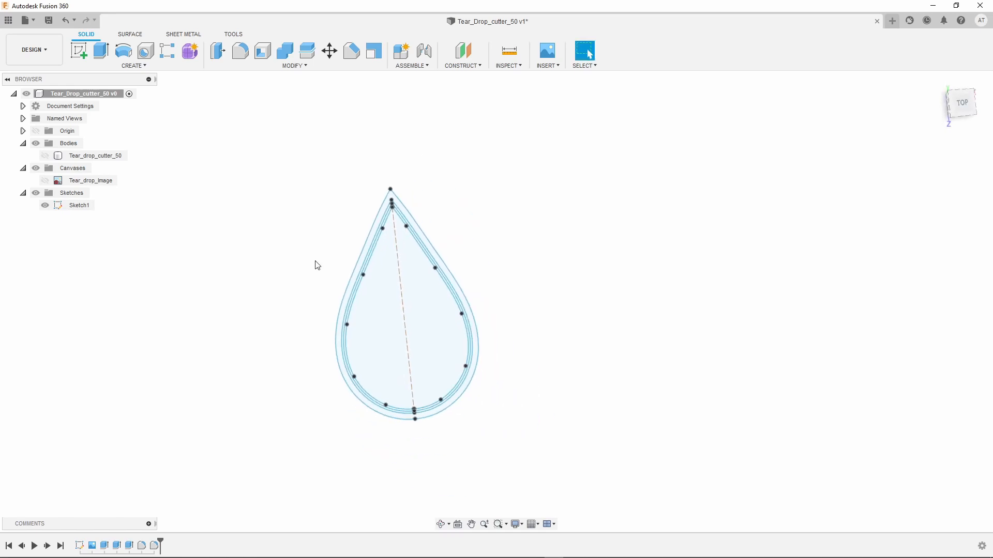
right_click(77, 205)
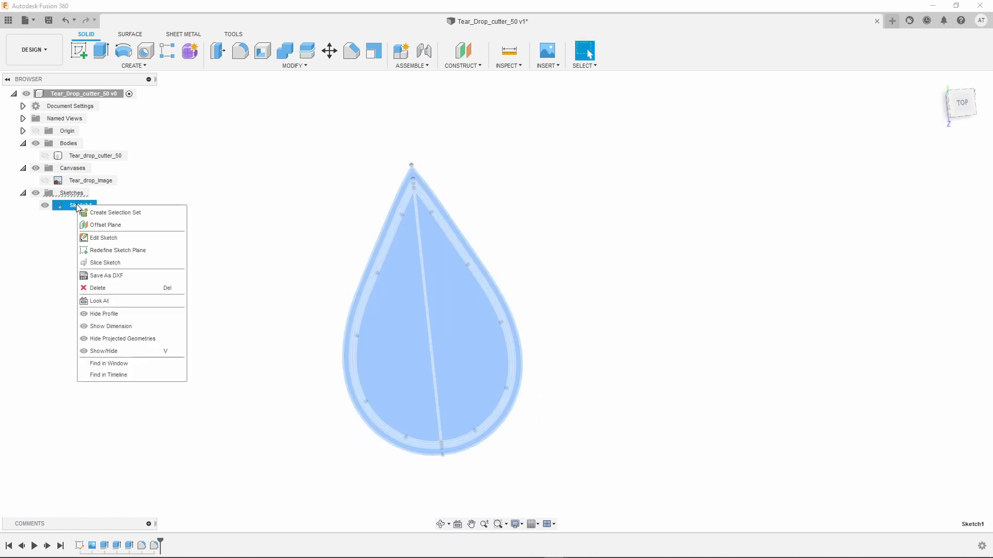
left_click(115, 277)
left_click(196, 128)
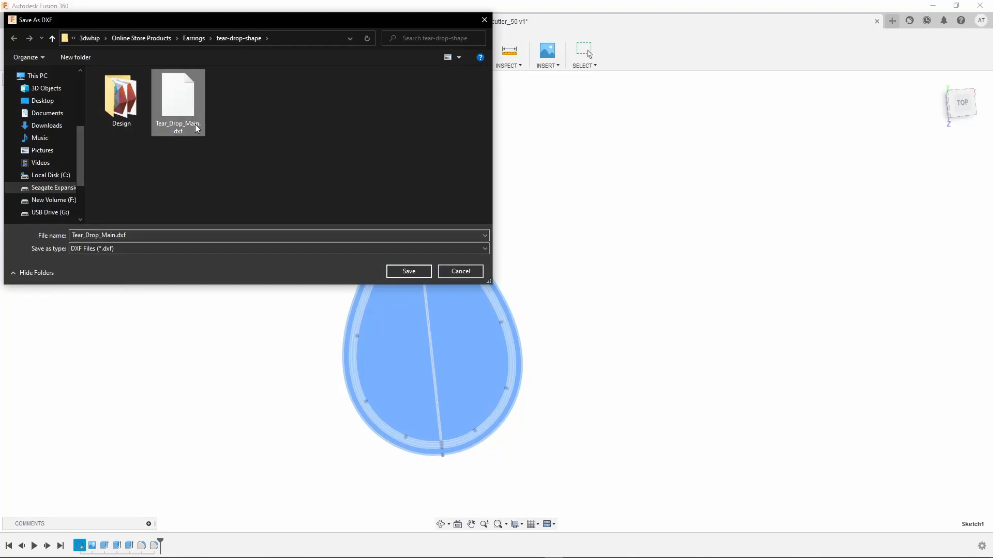
left_click(407, 270)
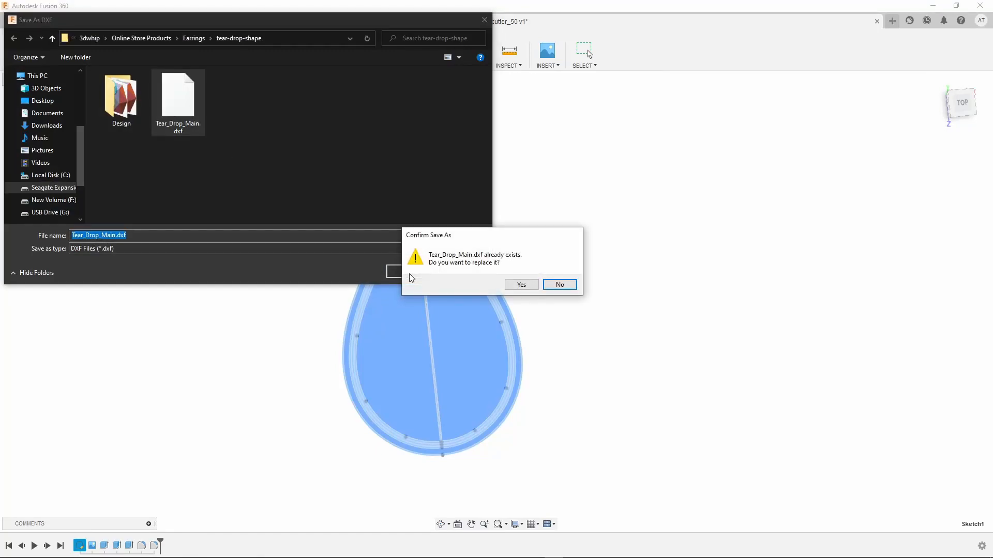
left_click(522, 284)
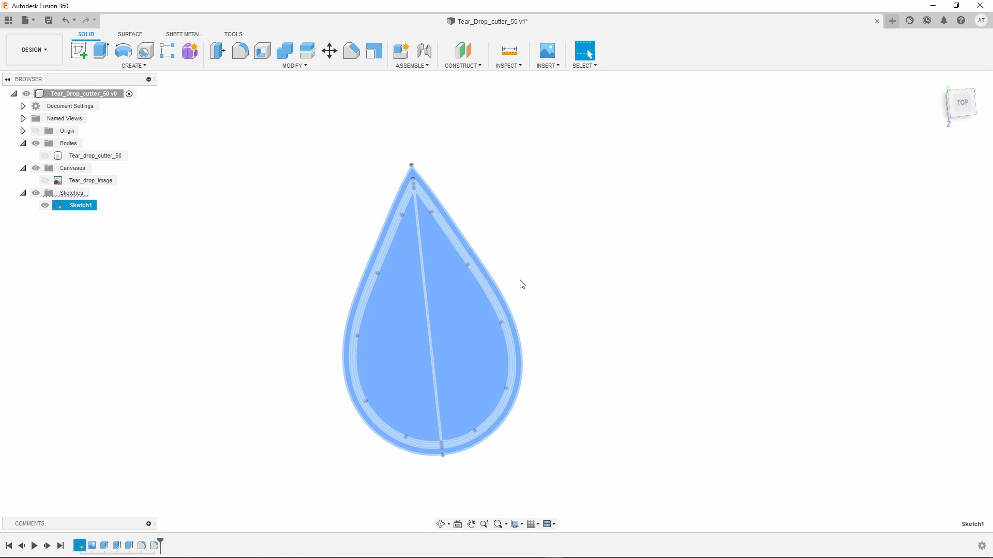
middle_click_drag(564, 258, 542, 260, "shift")
left_click(543, 260)
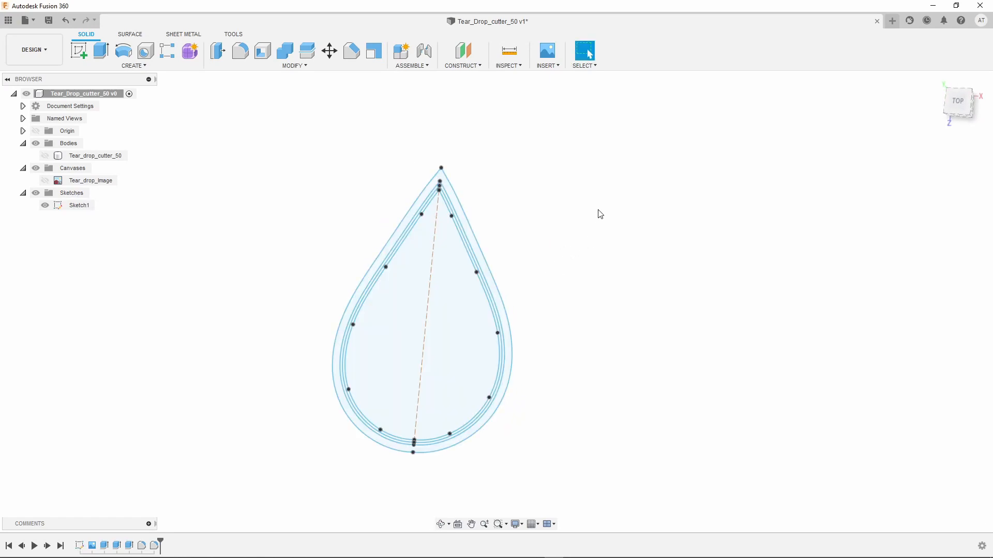
- Open Tear_Drop_Main.dxf from the computer as a new design and view the teardrop from the front
left_click(27, 20)
left_click(34, 92)
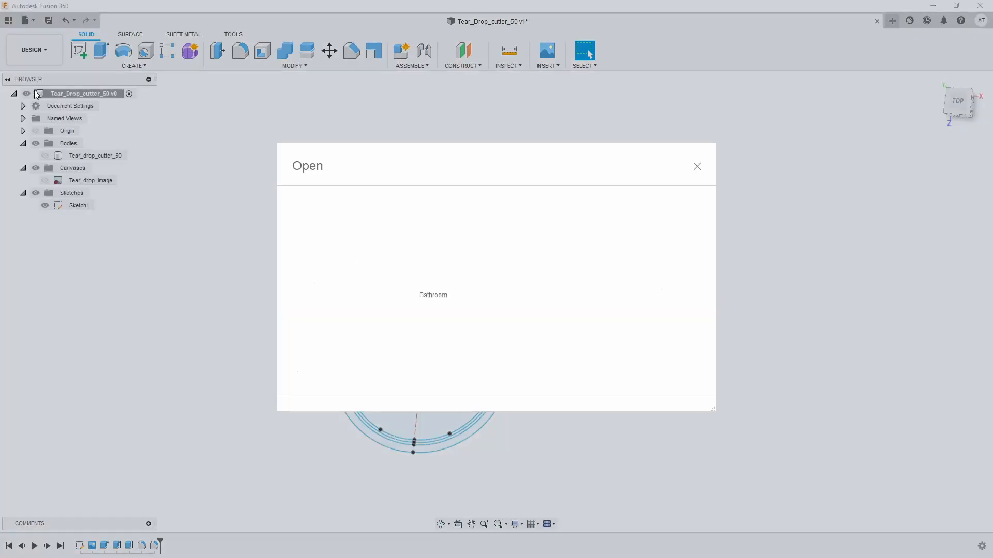
left_click(376, 380)
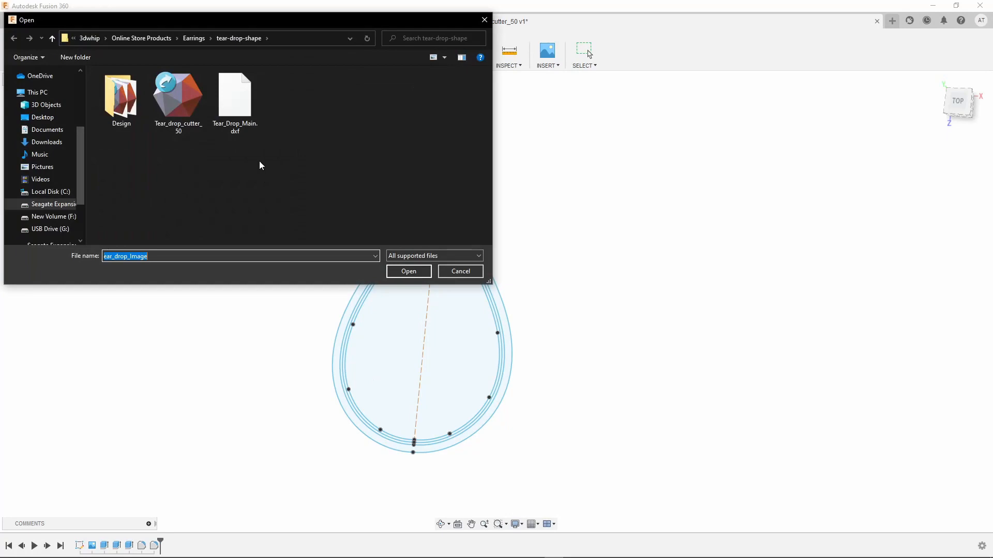
left_click(235, 103)
left_click(409, 272)
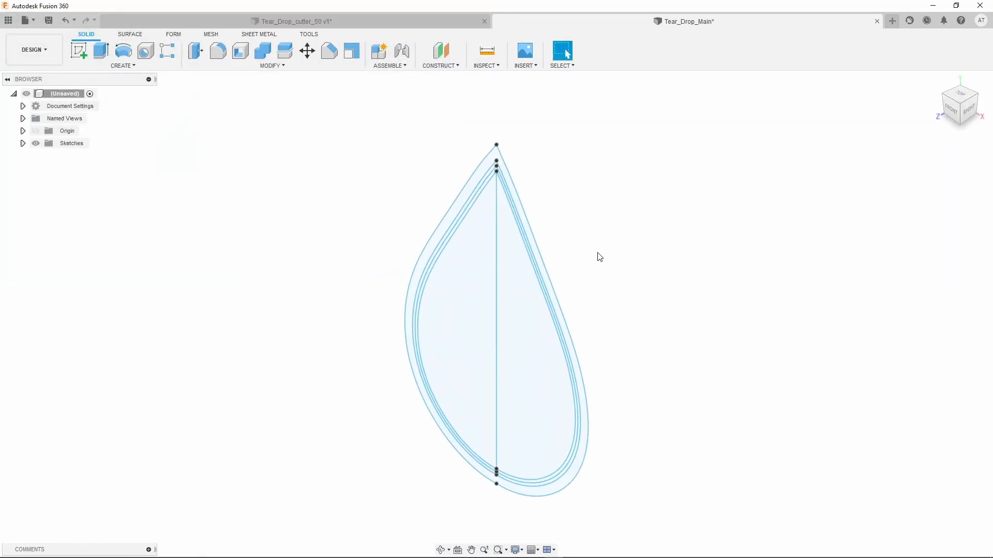
mouse_move(655, 186)
middle_mouse_down("shift")
mouse_move(686, 164)
mouse_move(718, 168)
middle_mouse_up("shift")
left_click(961, 107)
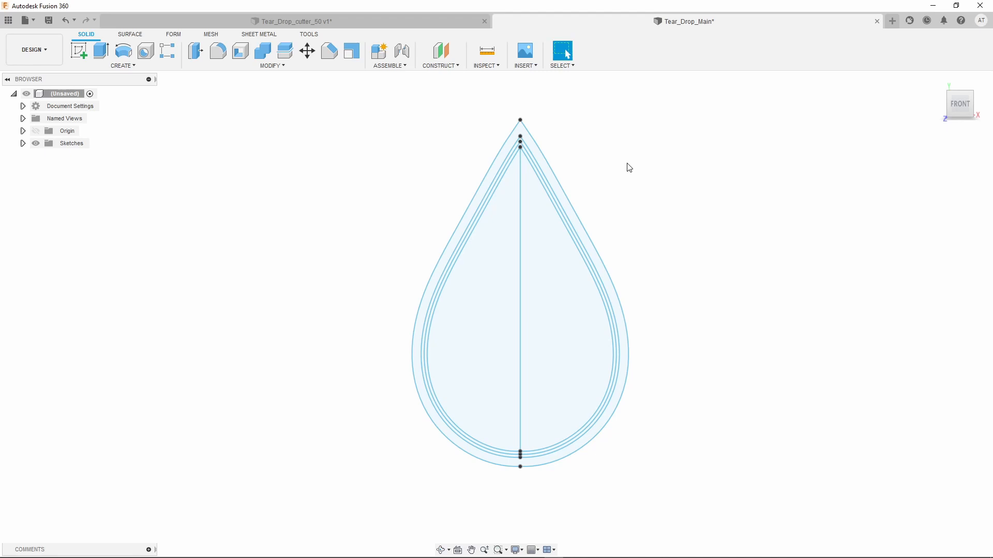
- Scale the imported teardrop sketch uniformly by a factor of 0.5 about the lower end of the centre line
left_click(352, 50)
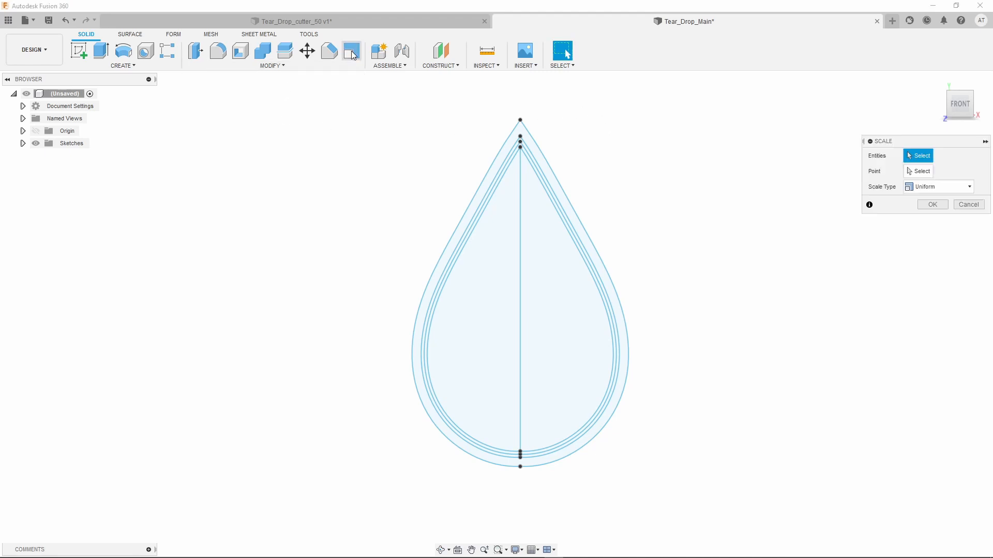
left_click_drag(385, 118, 689, 473)
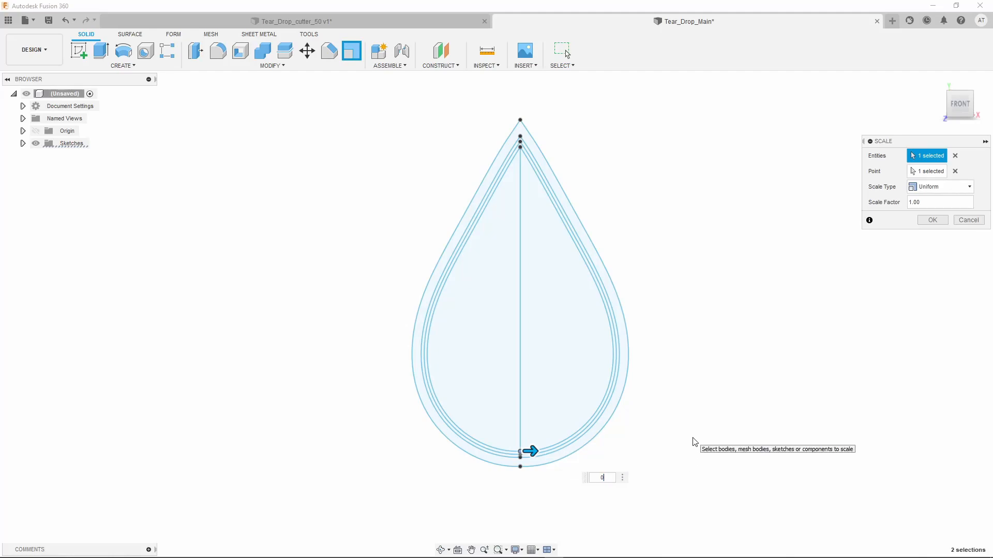
type("0.5")
key("Return")
key("Return")
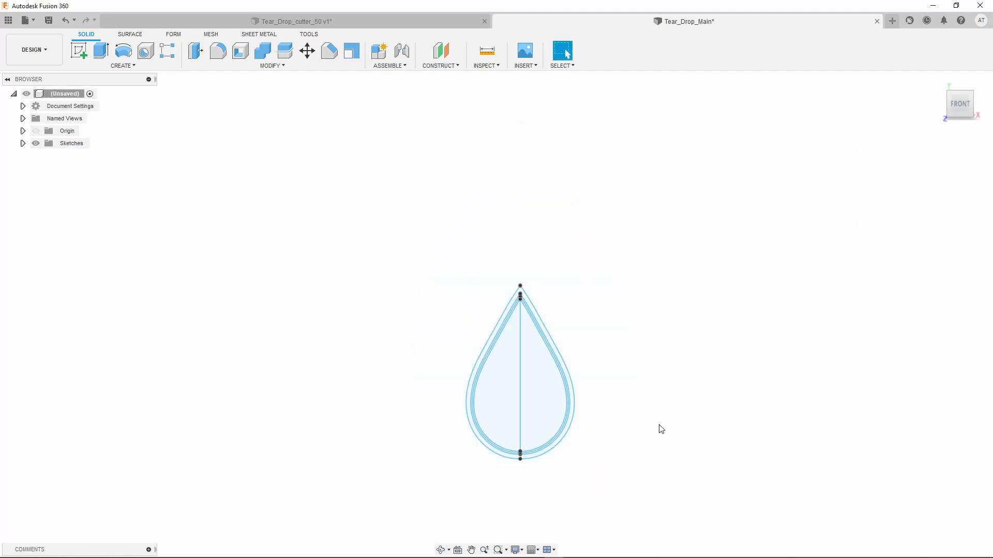
- Measure the height of the innermost teardrop outline from its tip to its lowest point
left_click(487, 51)
scroll(510, 359, "up", 5)
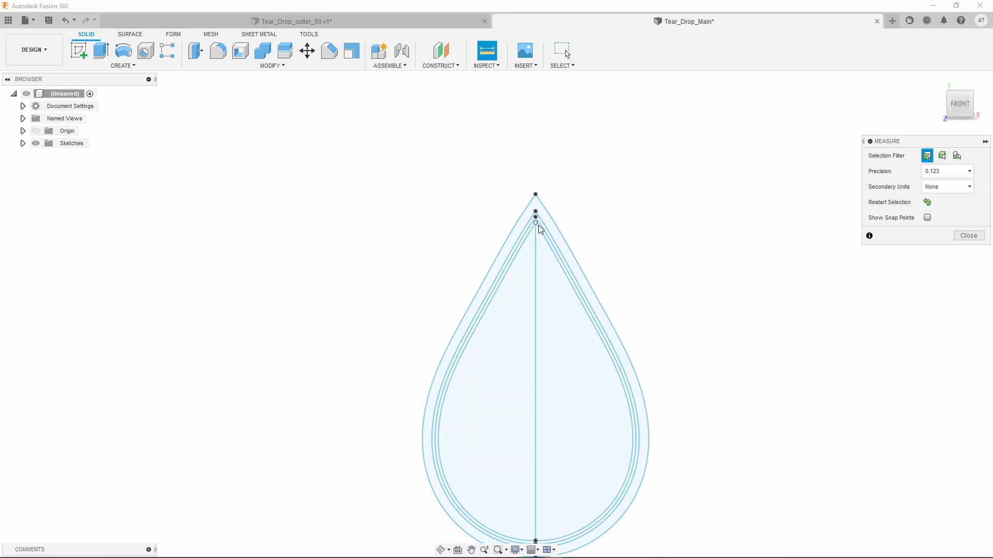
left_click(536, 223)
left_click(535, 542)
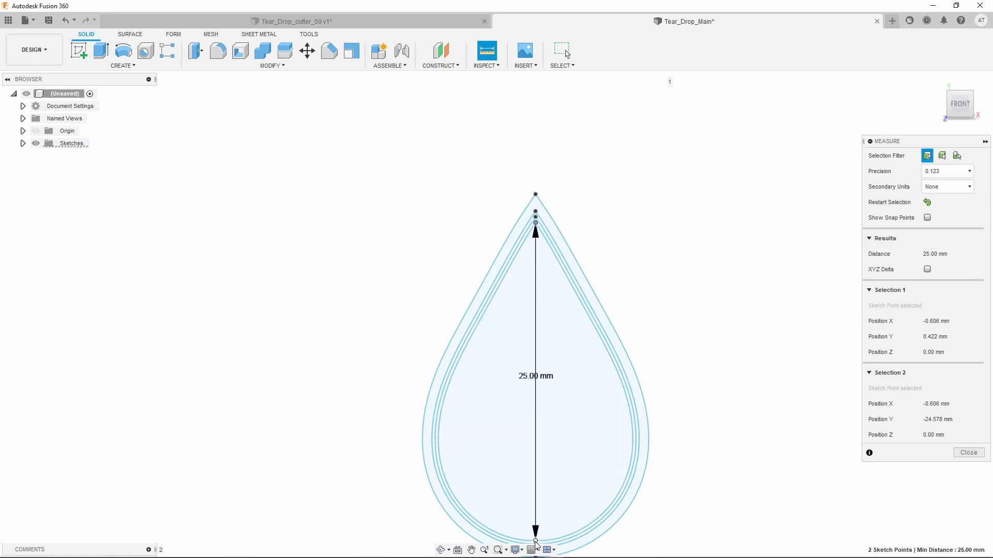
scroll(635, 231, "down", 3)
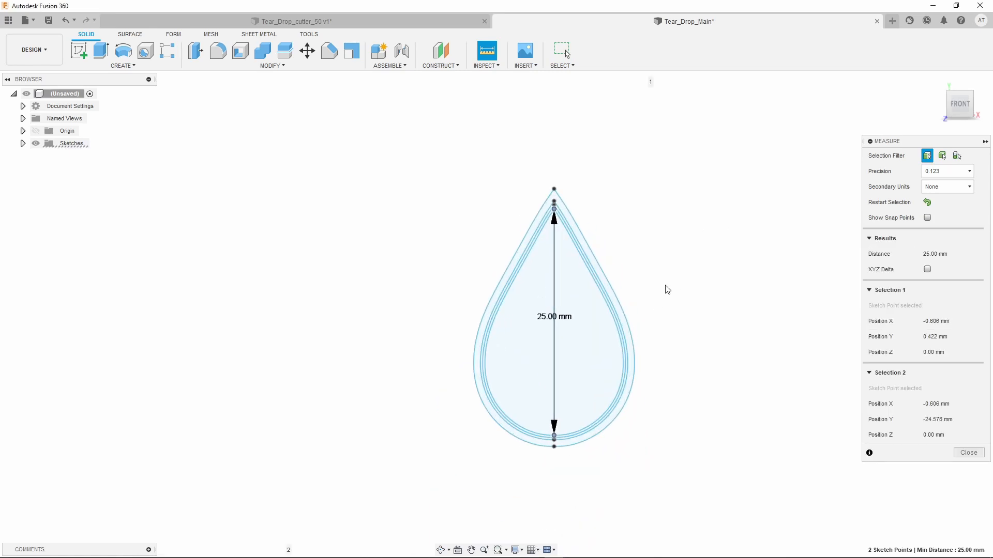
left_click(695, 274)
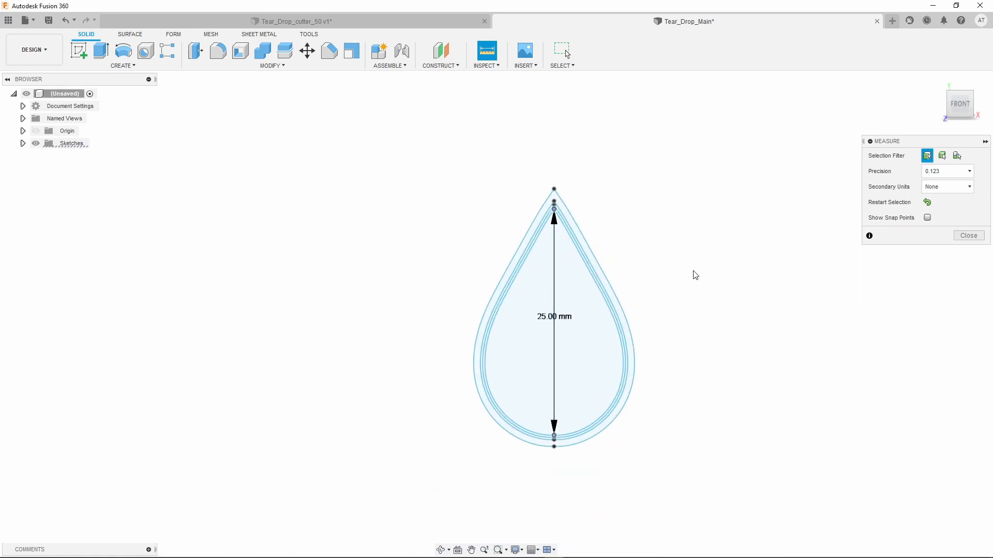
left_click(978, 236)
- Undo the last scaling of the teardrop sketch
left_click(66, 21)
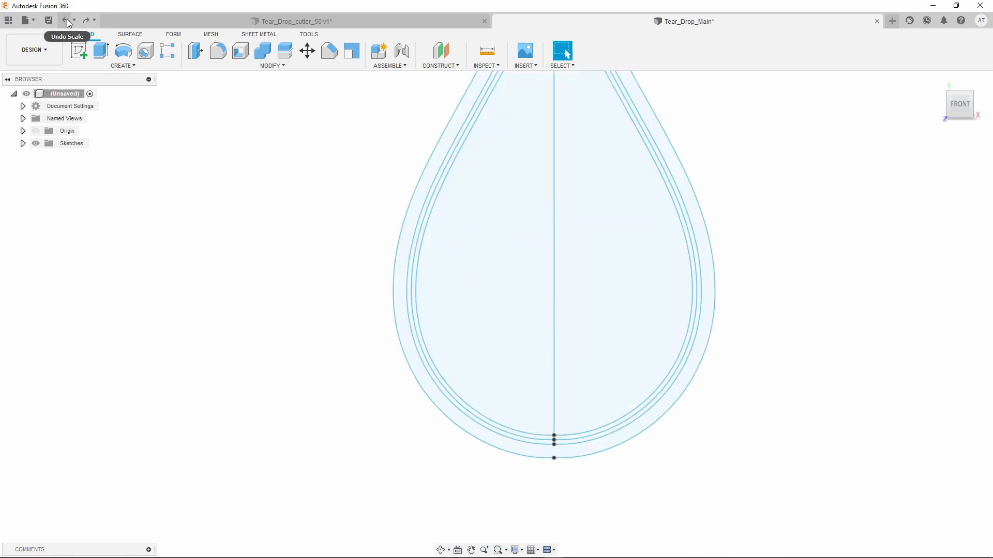
scroll(310, 315, "down", 3)
scroll(317, 171, "up", 2)
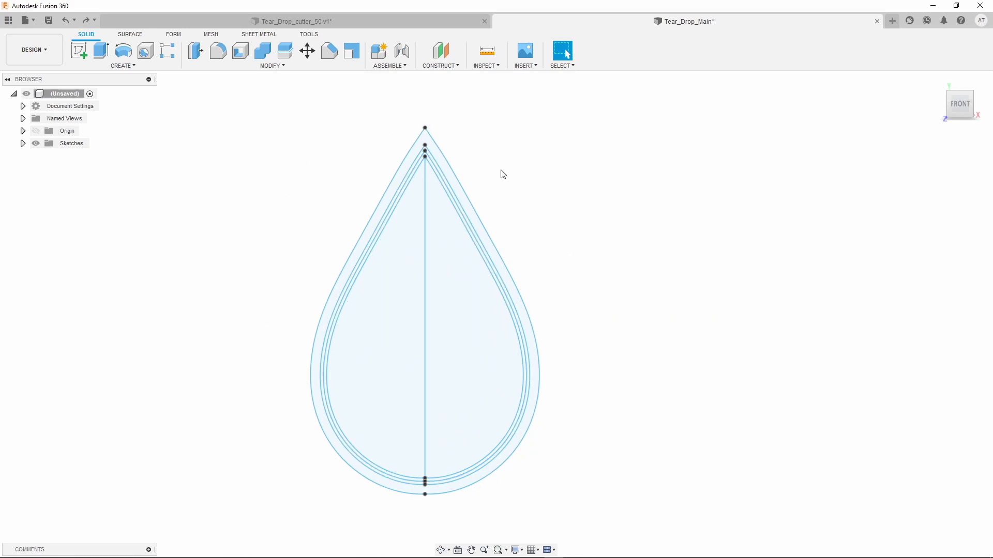
scroll(502, 174, "up", 1)
left_click(396, 225)
left_click(428, 230)
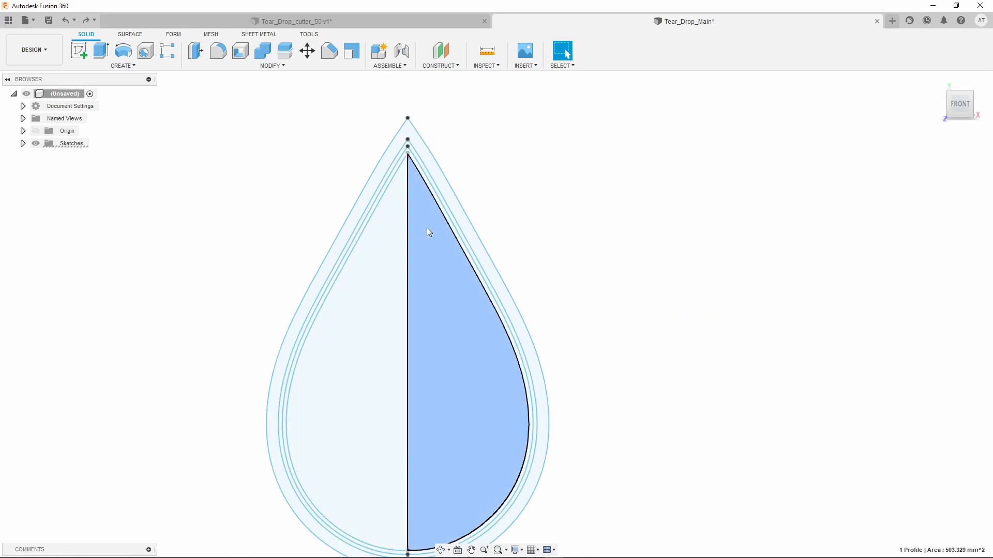
left_click(597, 165)
scroll(556, 212, "down", 2)
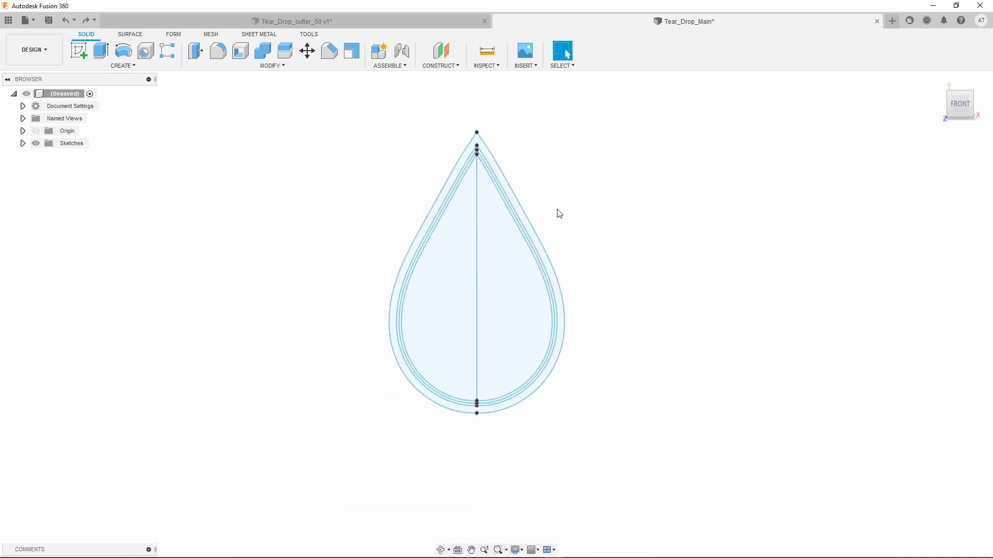
scroll(559, 214, "up", 1)
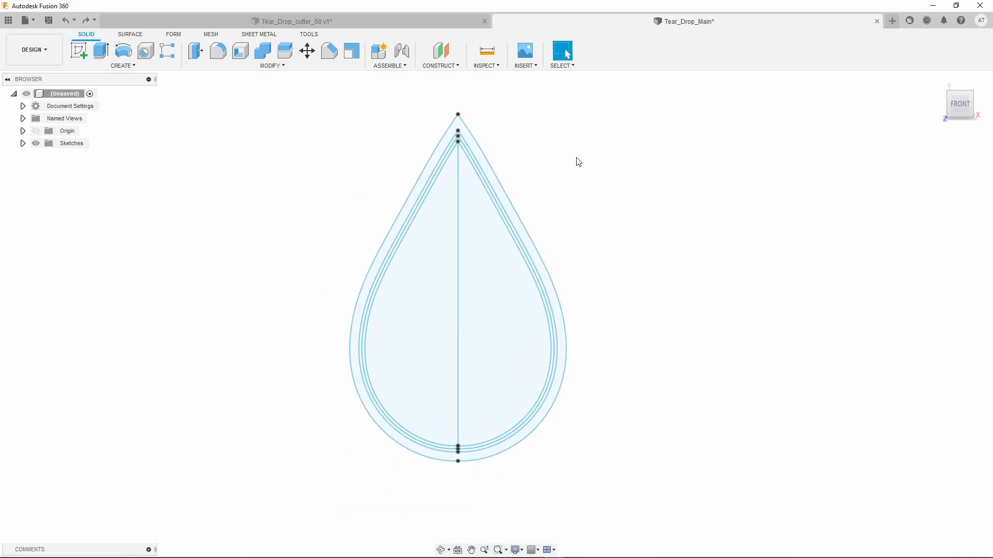
- Insert the Wings image from the computer as a canvas on one half of the innermost teardrop profile
left_click(526, 66)
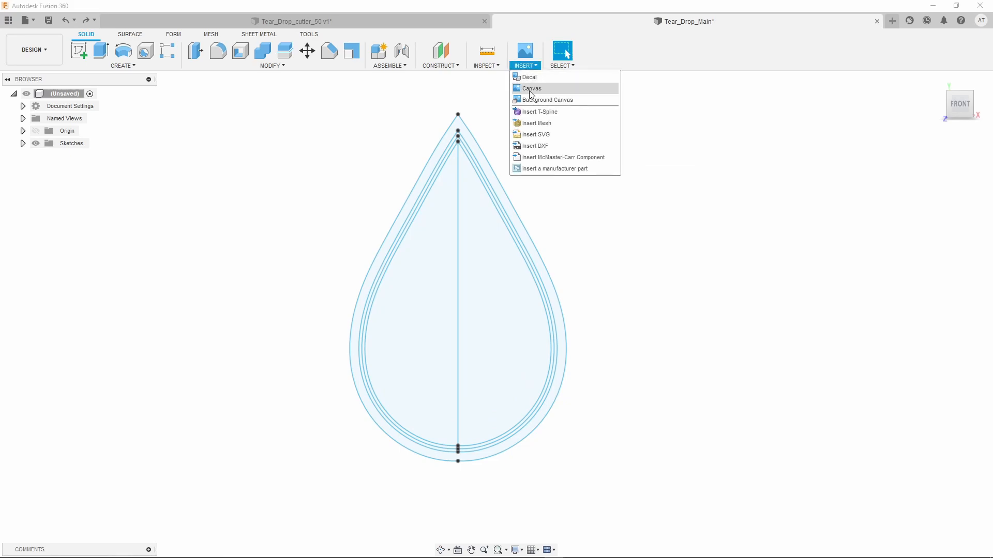
left_click(530, 89)
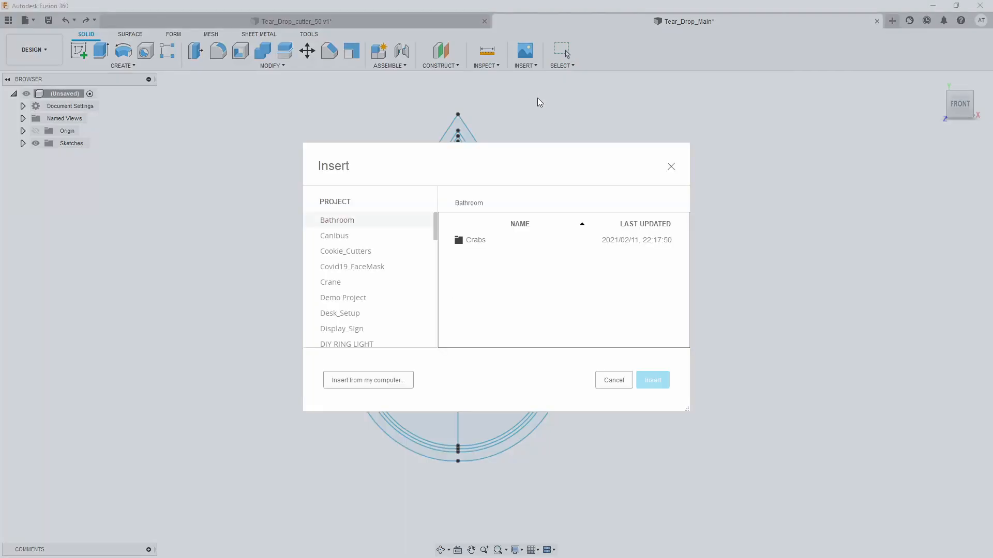
left_click(371, 381)
left_click(304, 103)
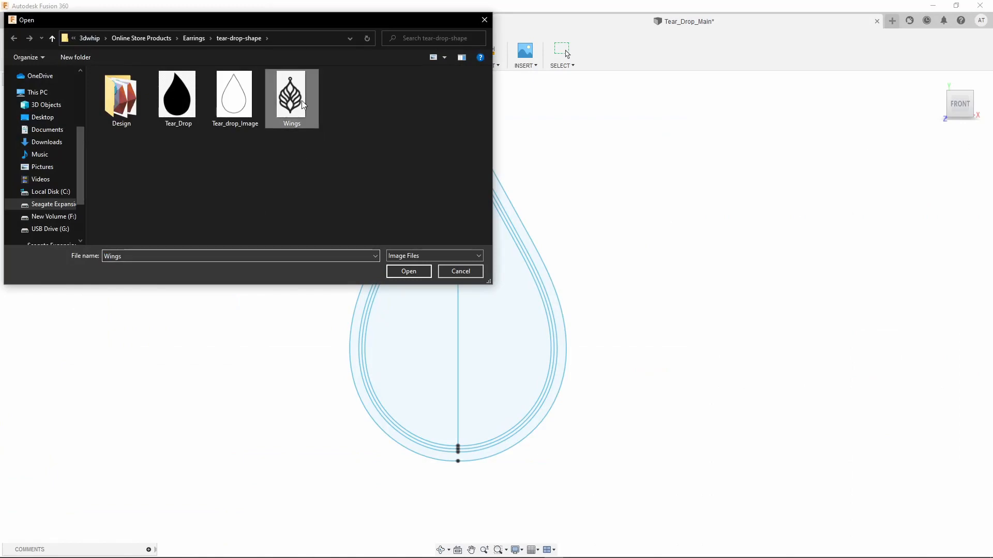
left_click(408, 271)
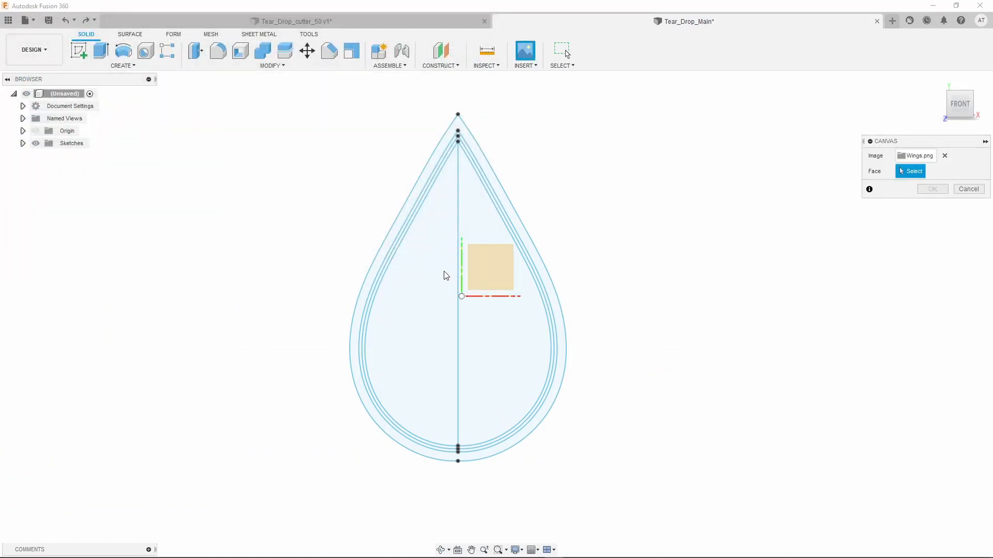
left_click(504, 328)
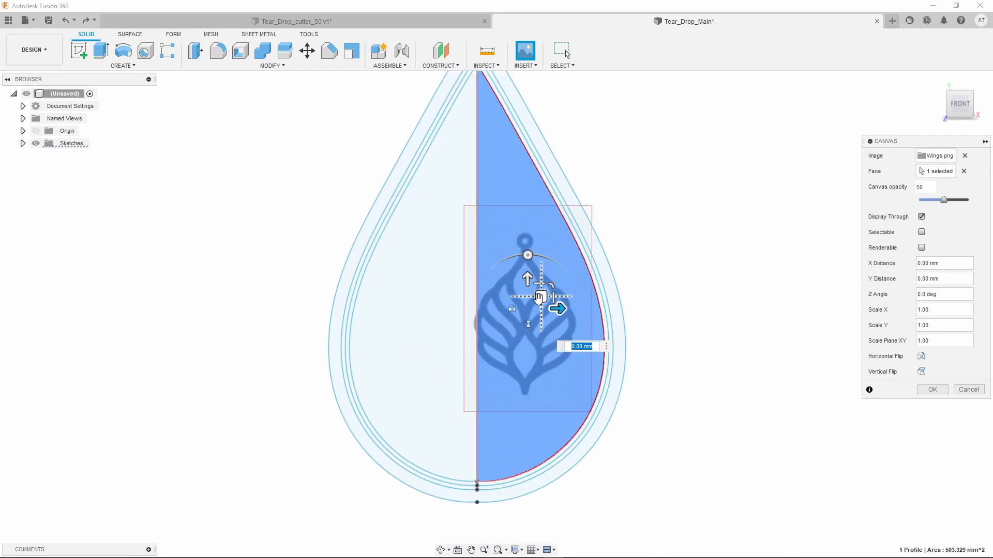
- Centre the Wings canvas on the teardrop's centre line and enlarge it inside the inner outline, with a plane scale of about 1.086
left_click_drag(541, 298, 454, 268)
key("F6")
left_click_drag(424, 298, 428, 287)
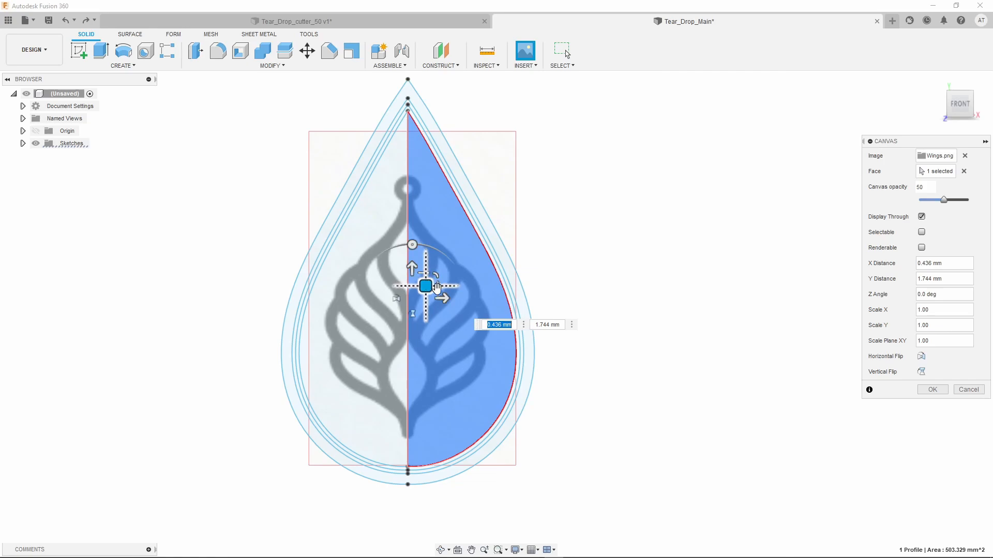
left_click_drag(437, 273, 440, 275)
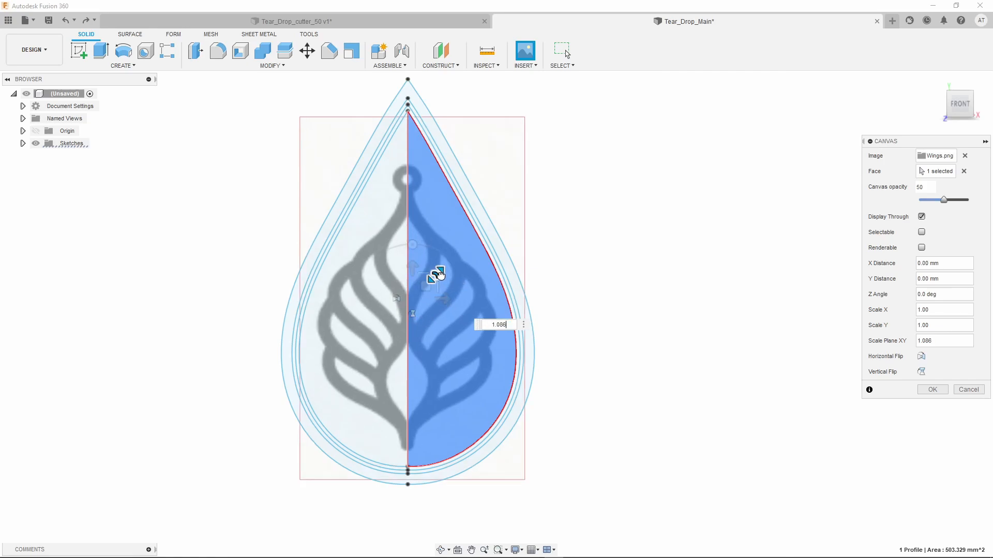
left_click(425, 286)
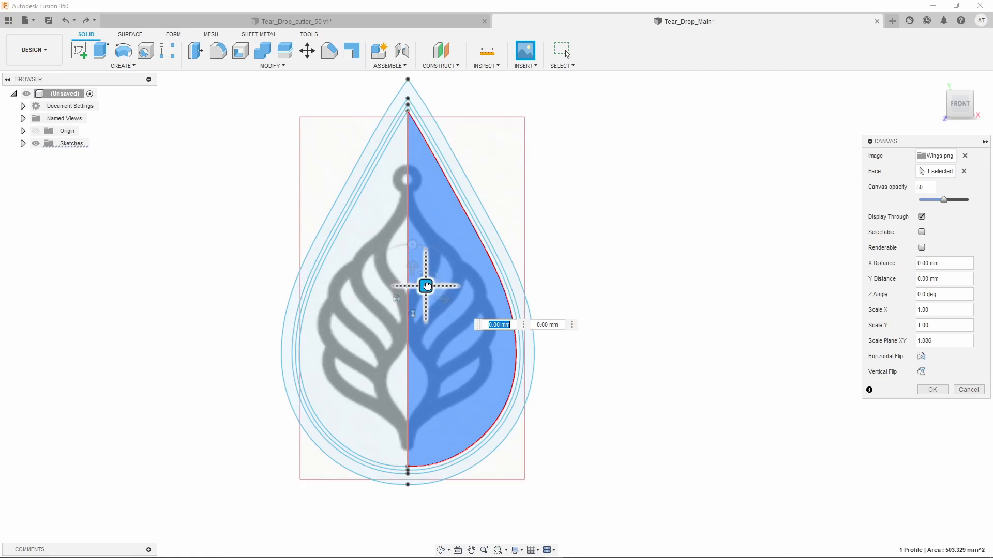
left_click(931, 390)
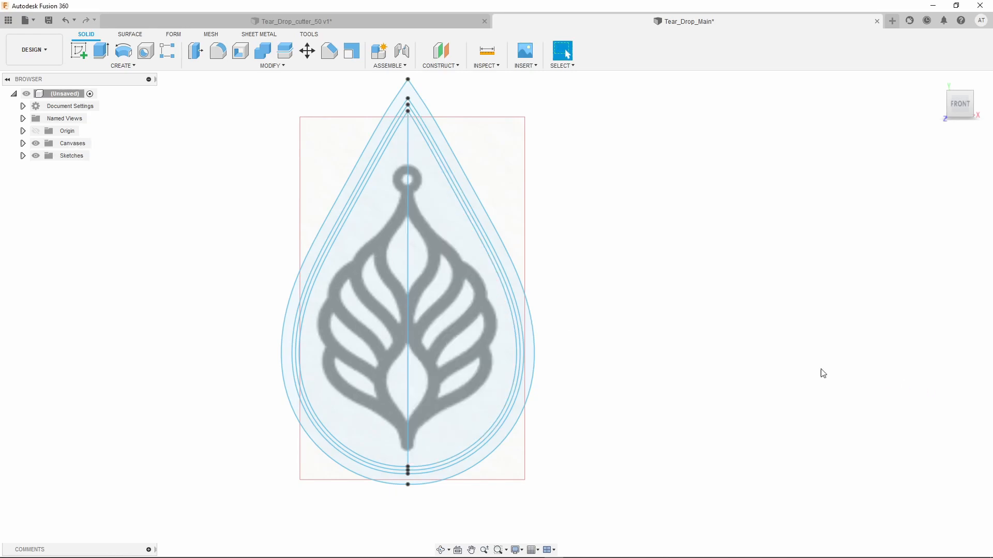
- Start a new sketch on the innermost teardrop profile over the Wings canvas
scroll(636, 286, "down", 2)
scroll(635, 286, "up", 2)
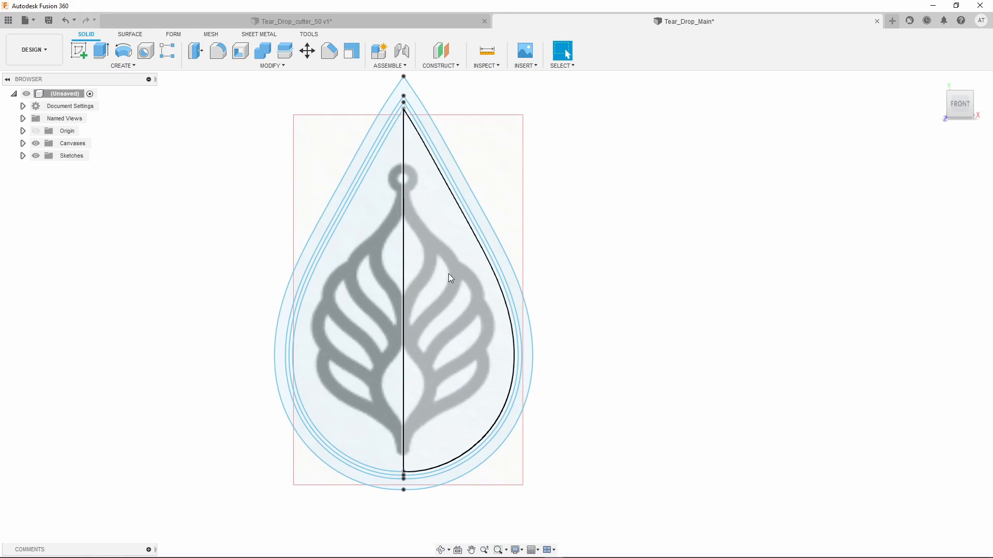
left_click(404, 199)
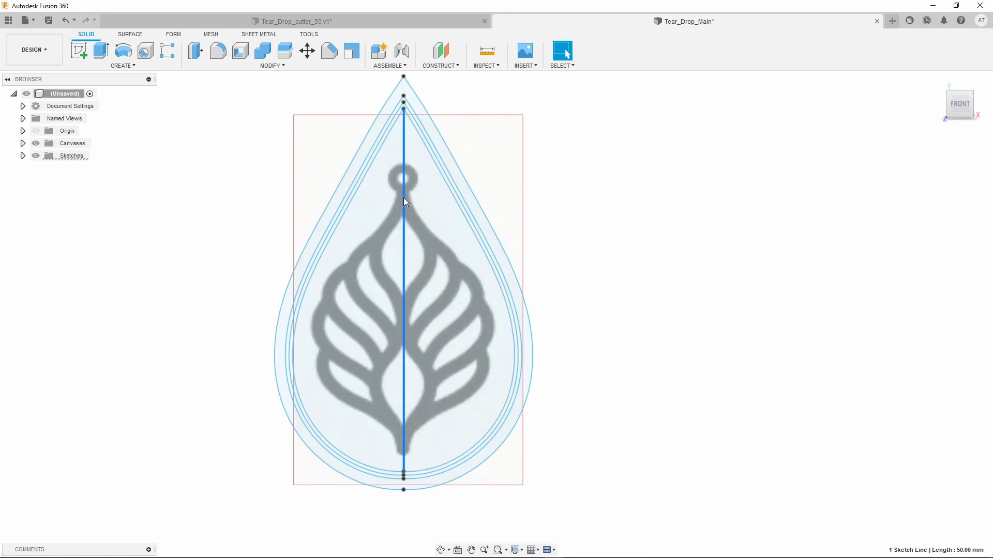
left_click(698, 146)
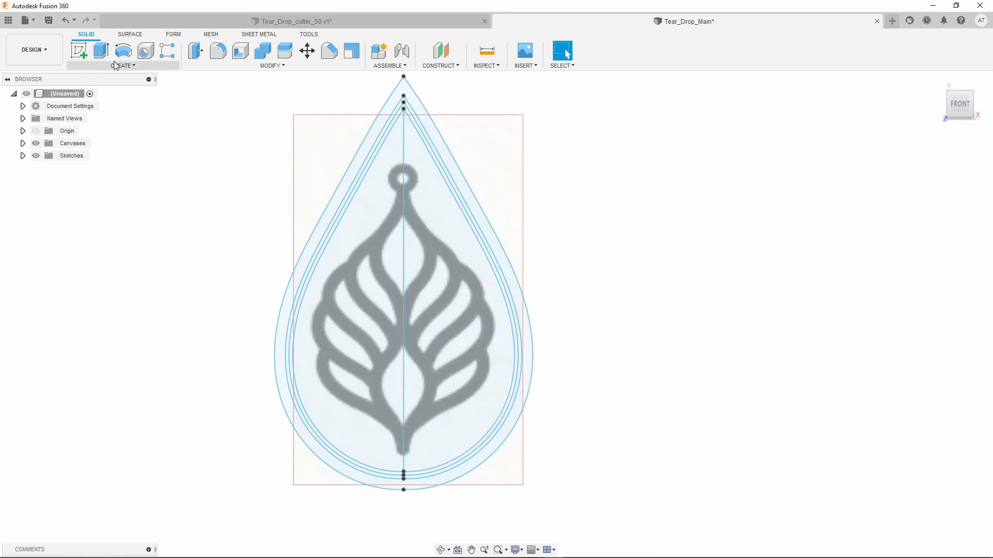
left_click(79, 51)
left_click(455, 266)
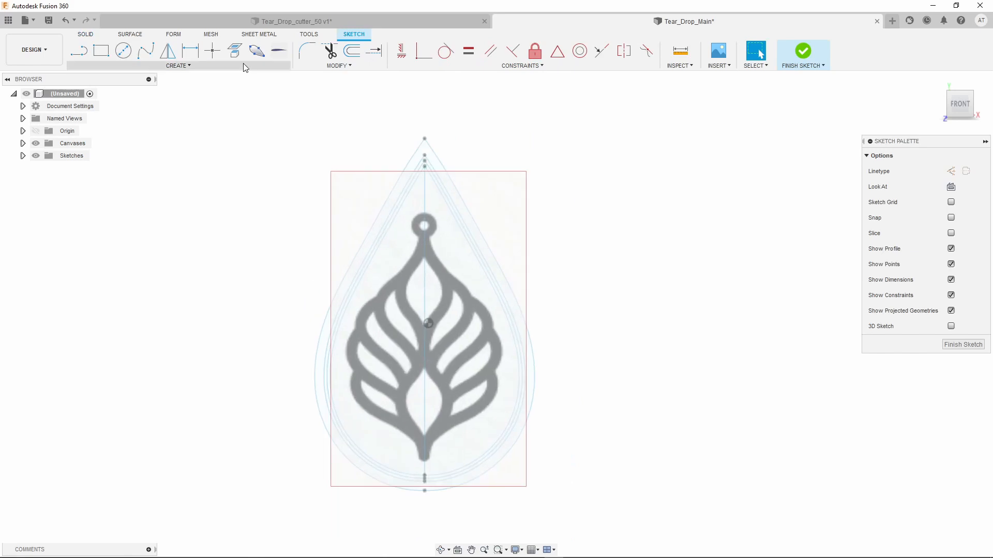
- Project the teardrop's vertical centre line into the new sketch
left_click(240, 61)
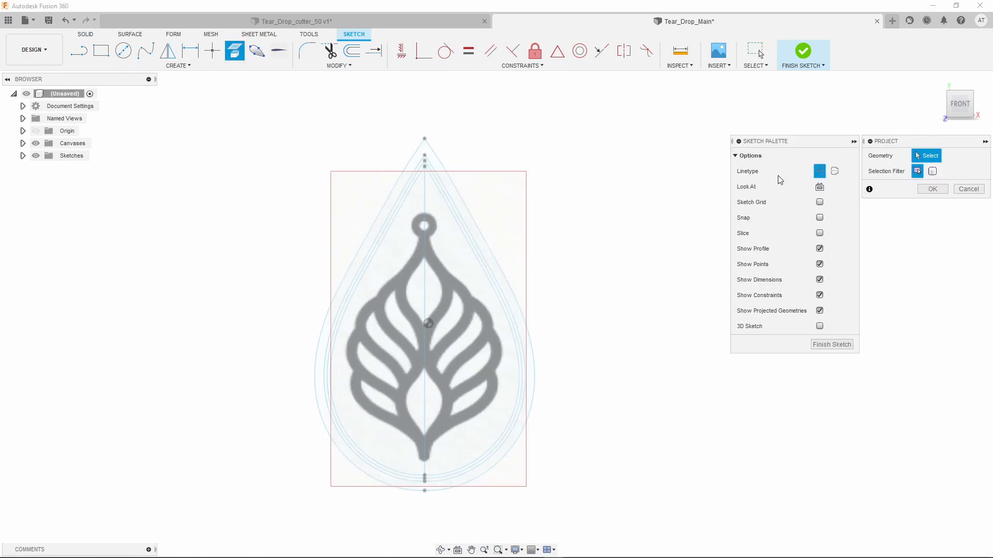
left_click(424, 224)
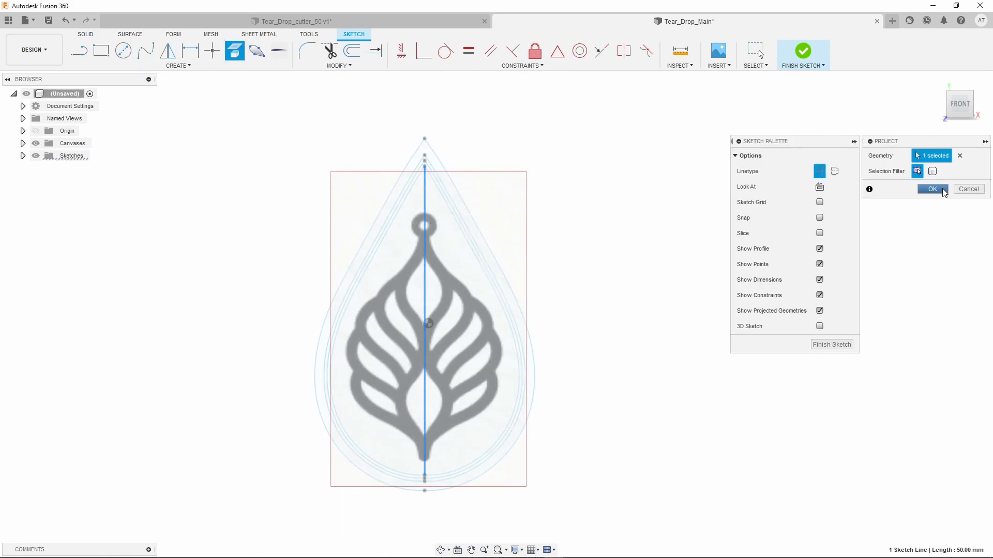
left_click(932, 189)
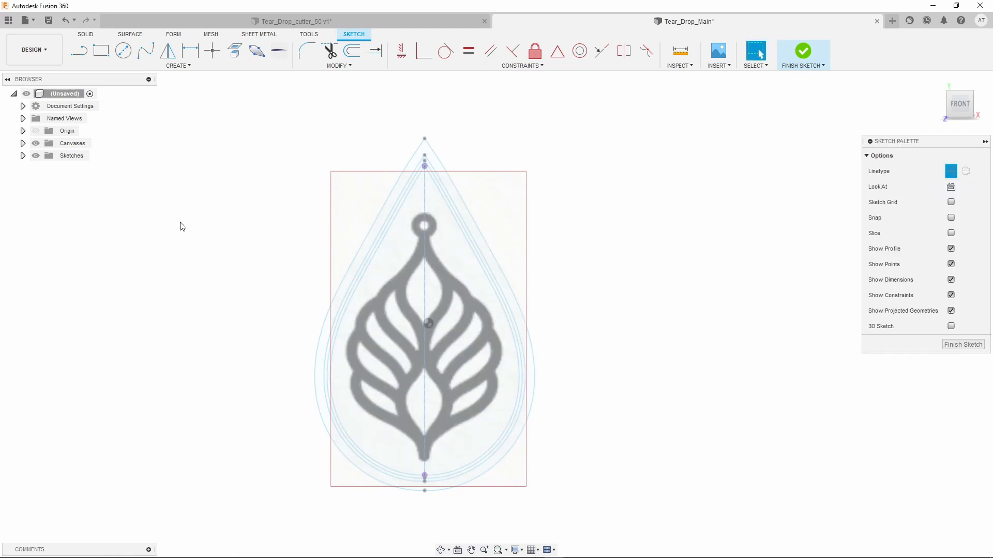
- Place sketch points at the outer tips of the four leaf-shaped openings on the right half of the Wings image
scroll(182, 226, "down", 1)
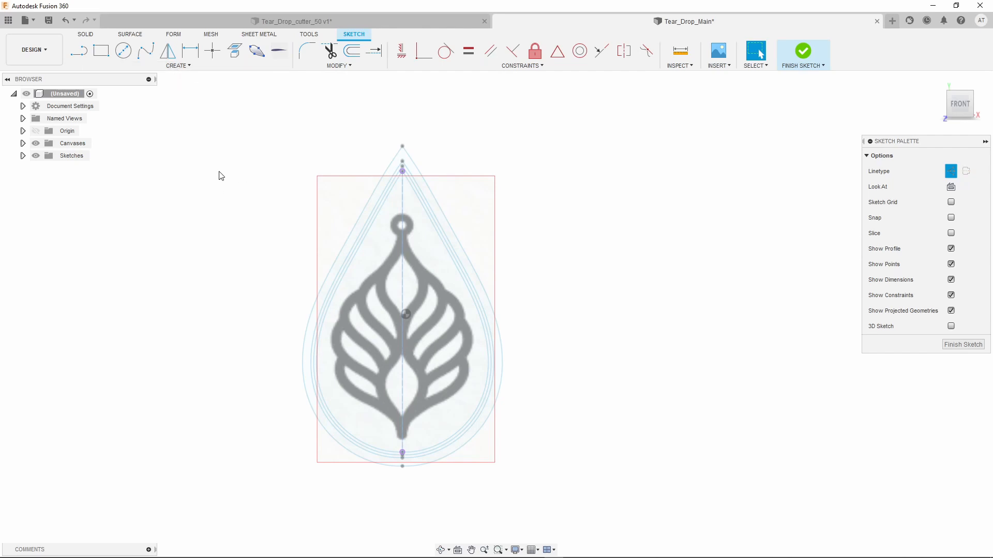
left_click(212, 51)
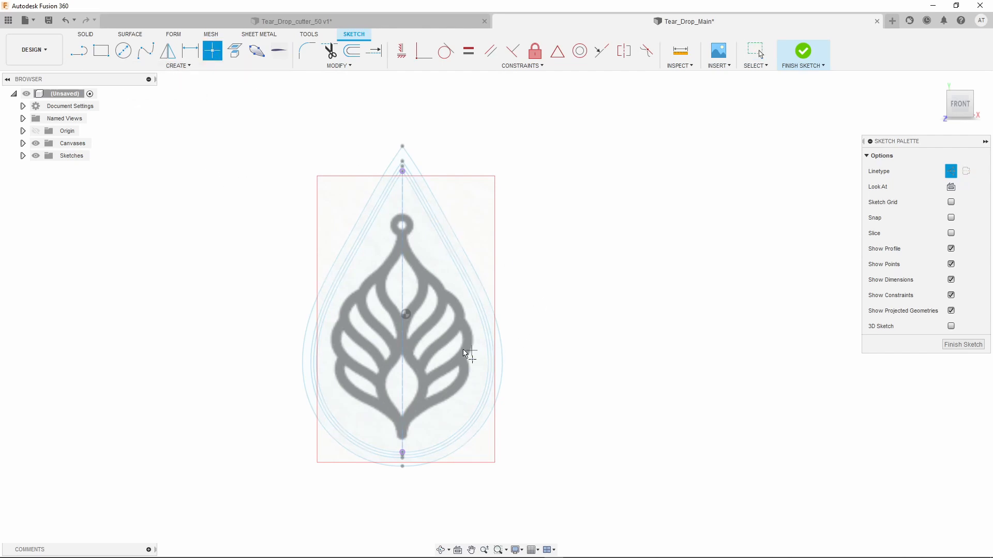
scroll(428, 335, "up", 4)
scroll(427, 335, "up", 3)
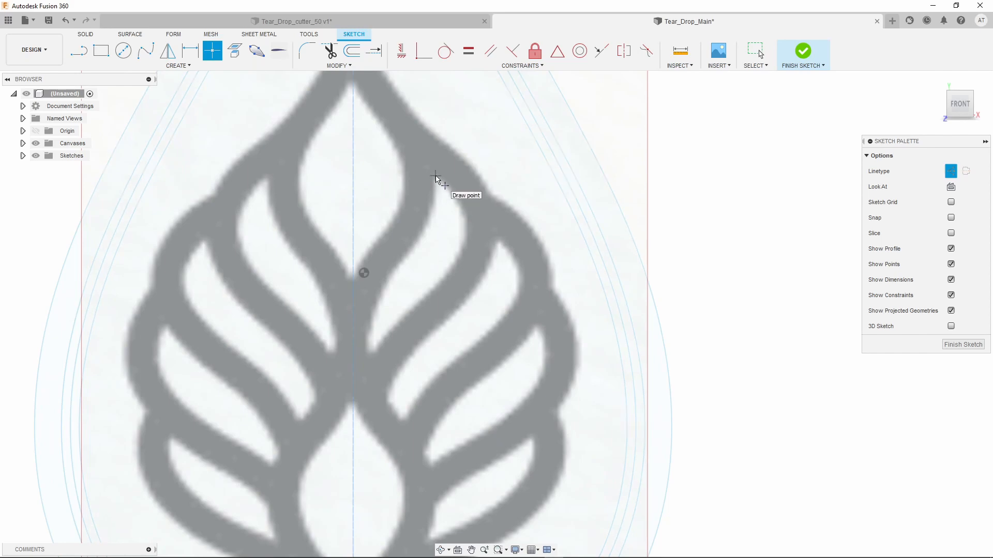
left_click(435, 176)
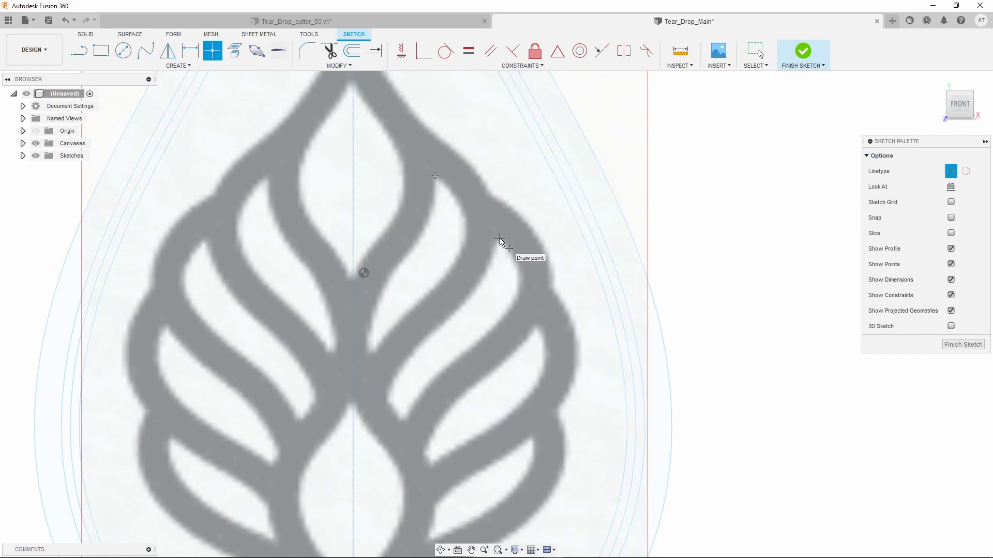
left_click(500, 239)
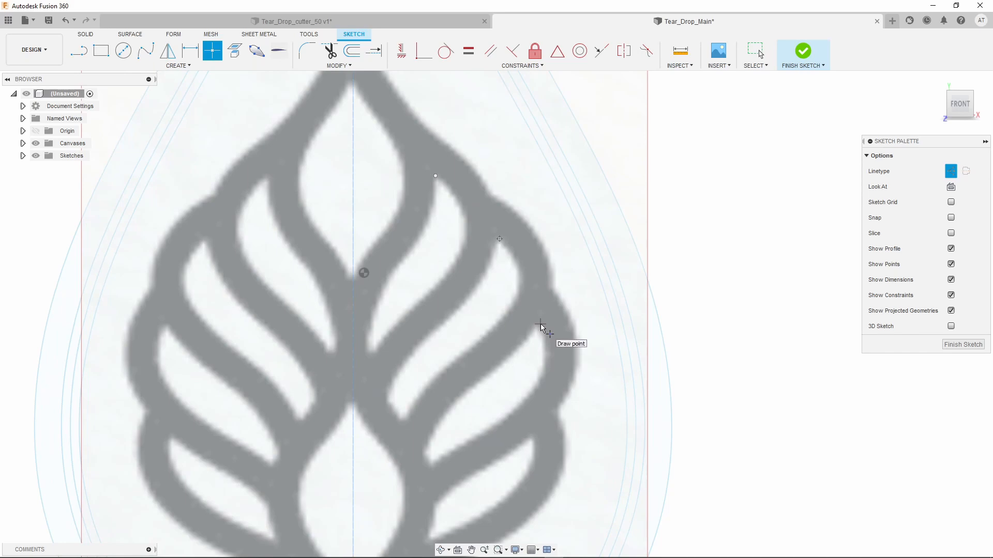
left_click(538, 324)
scroll(517, 336, "down", 2)
scroll(517, 343, "up", 1)
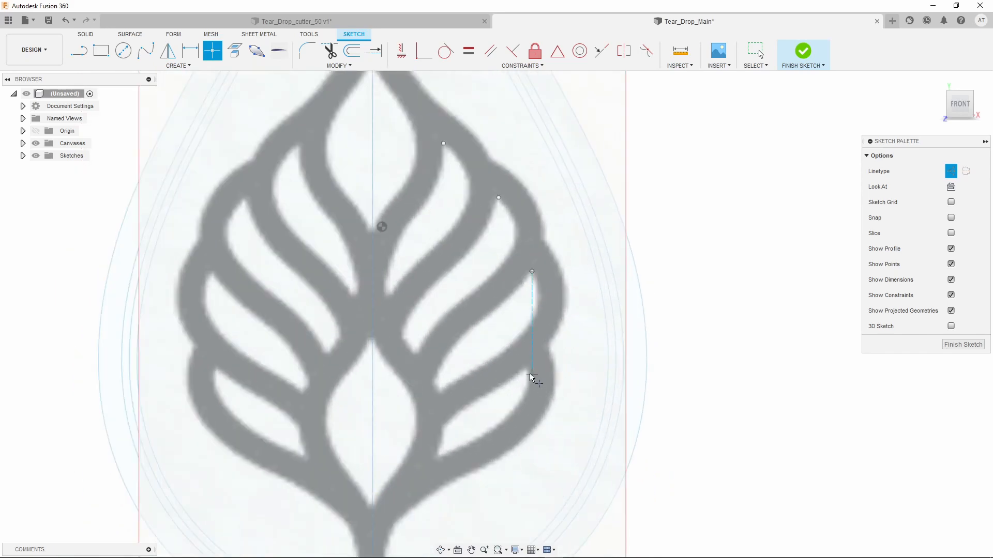
left_click(526, 368)
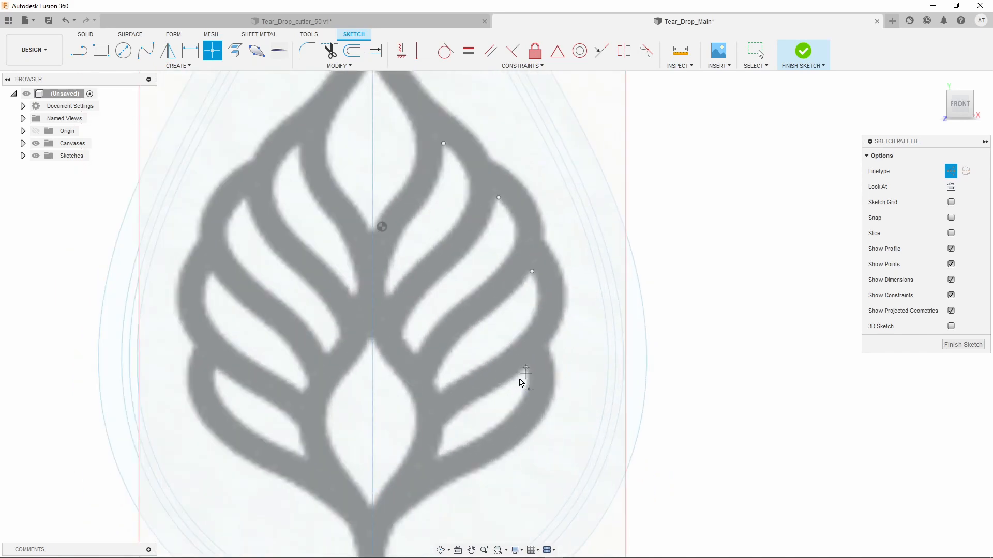
- Place sketch points at the inner tips of the same four openings on the right half of the Wings image
left_click(436, 457)
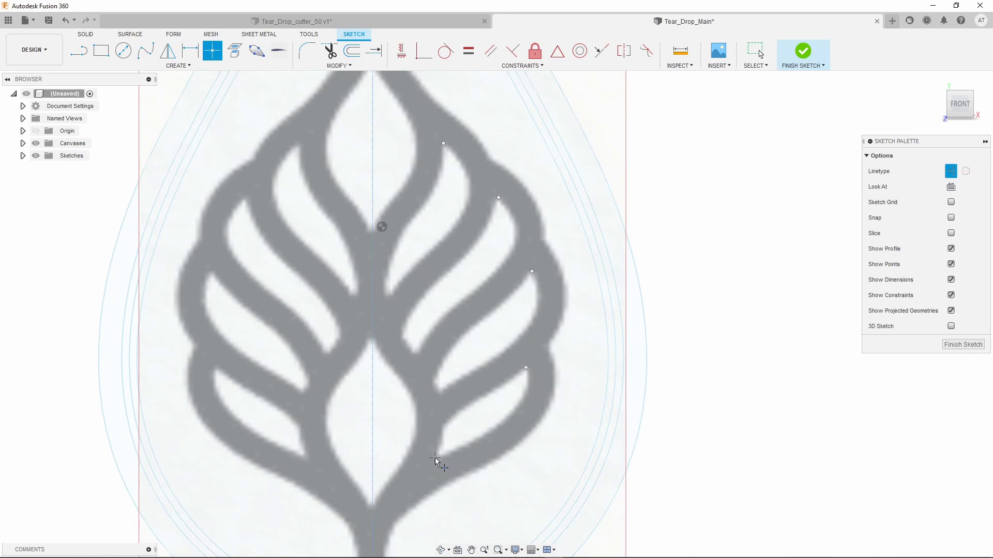
left_click(441, 392)
left_click(416, 354)
left_click(386, 294)
- Place points on the centre line at the lower end of the lower central opening and both ends of the upper central opening
scroll(388, 501, "down", 5)
scroll(390, 499, "up", 5)
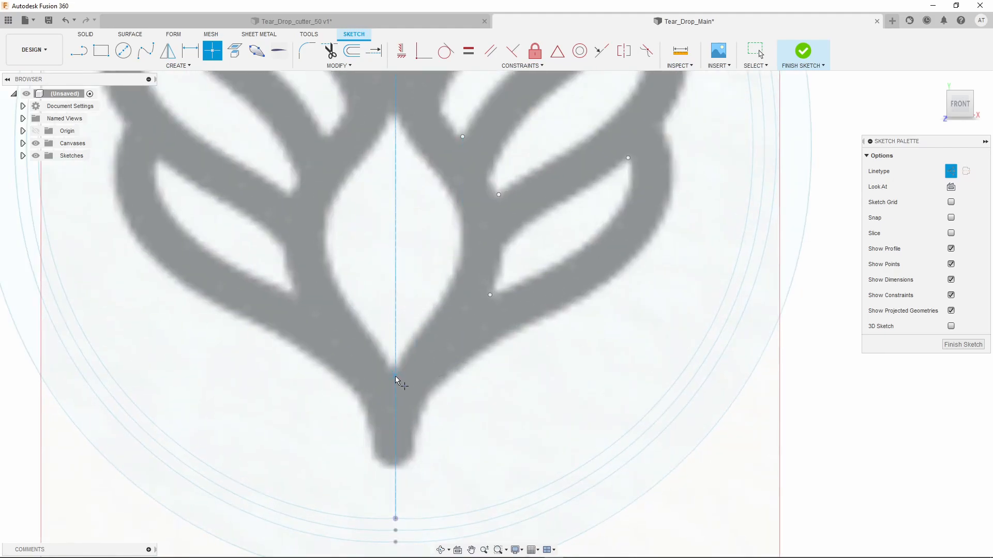
left_click(396, 378)
scroll(439, 413, "down", 4)
scroll(440, 414, "down", 2)
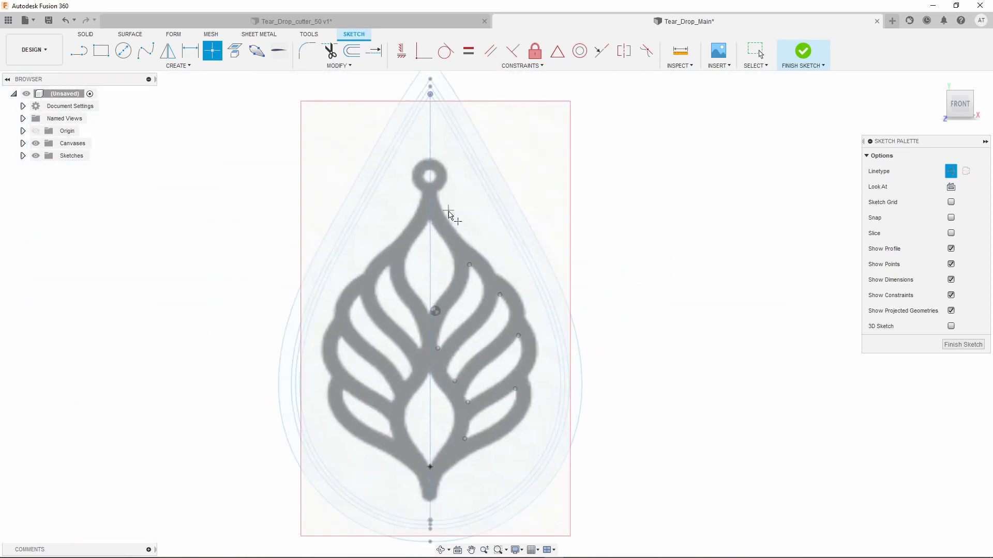
scroll(434, 316, "up", 6)
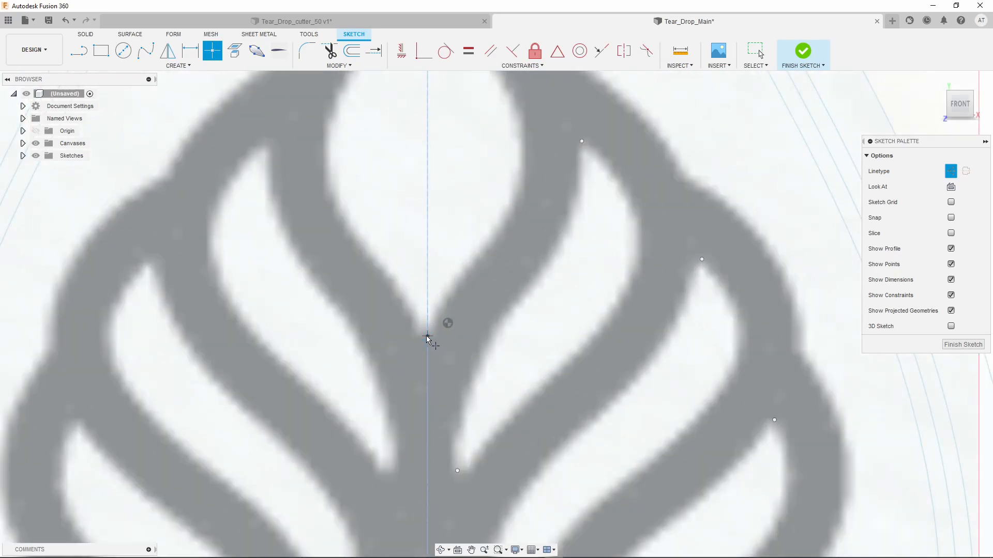
scroll(427, 339, "down", 3)
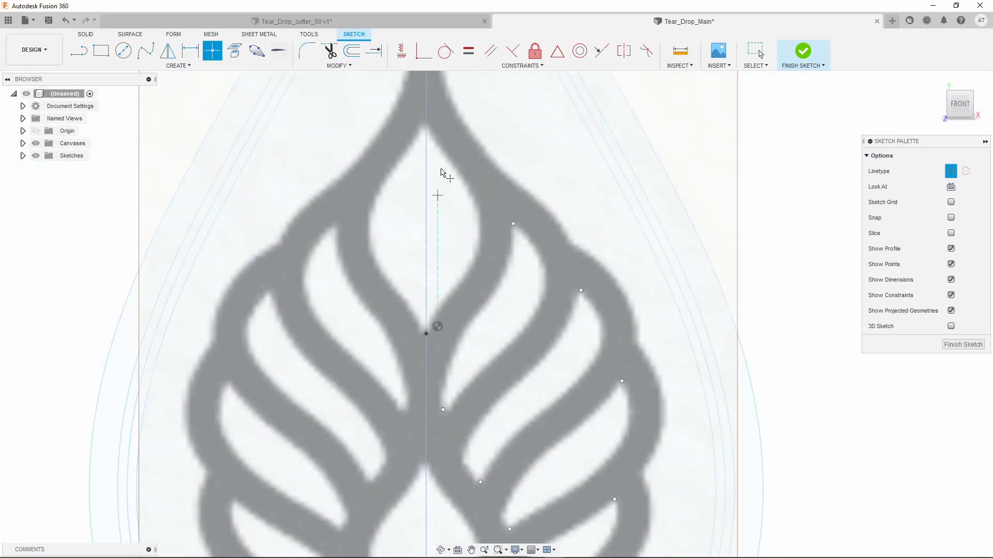
left_click(427, 128)
scroll(328, 200, "down", 5)
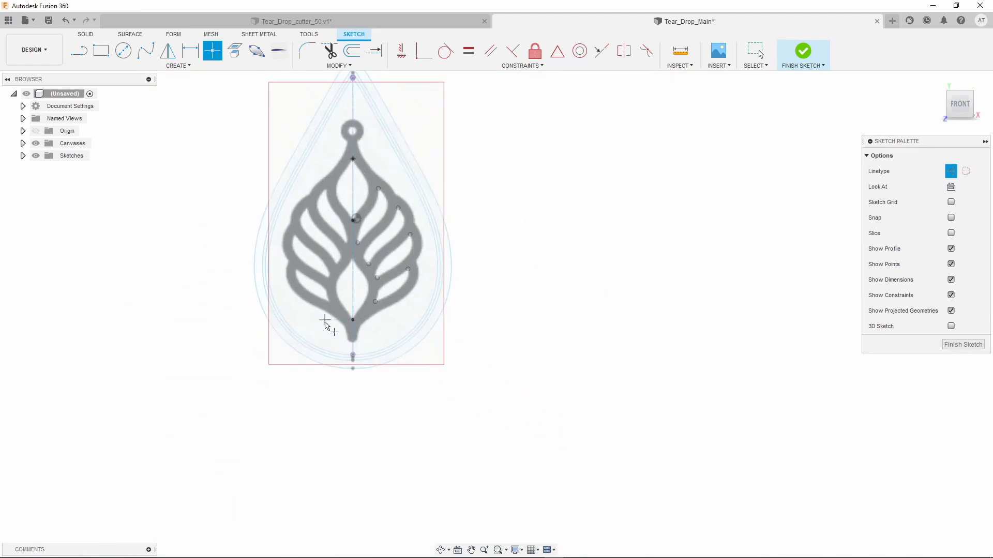
- Place a point where the neck's right edge meets the ring and one on the centre line at the stem's bottom end
scroll(351, 158, "up", 6)
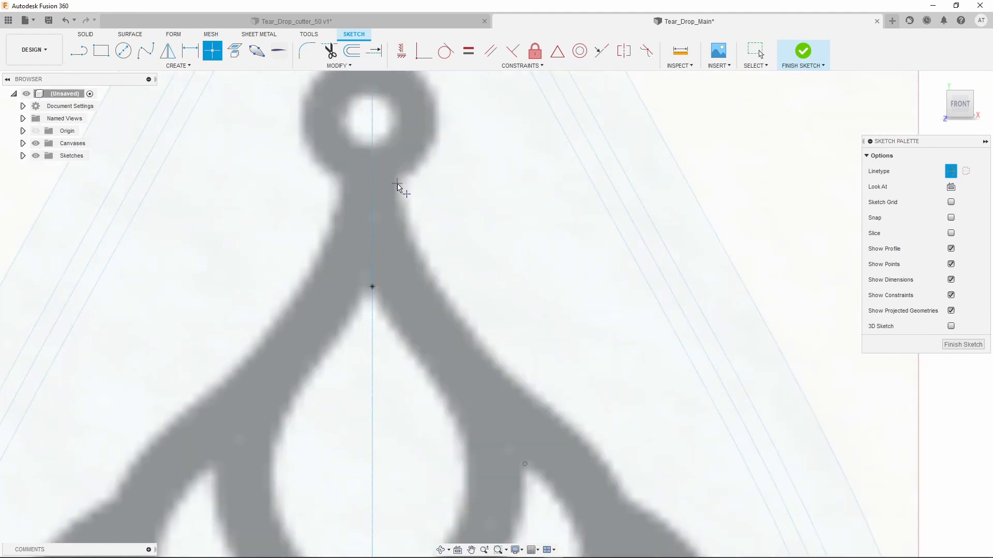
scroll(341, 193, "down", 6)
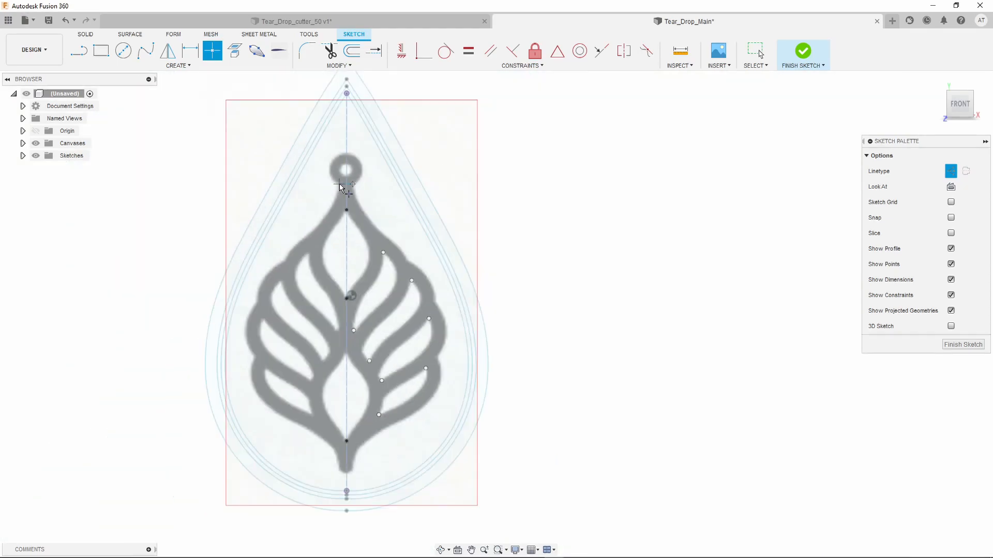
scroll(353, 376, "up", 5)
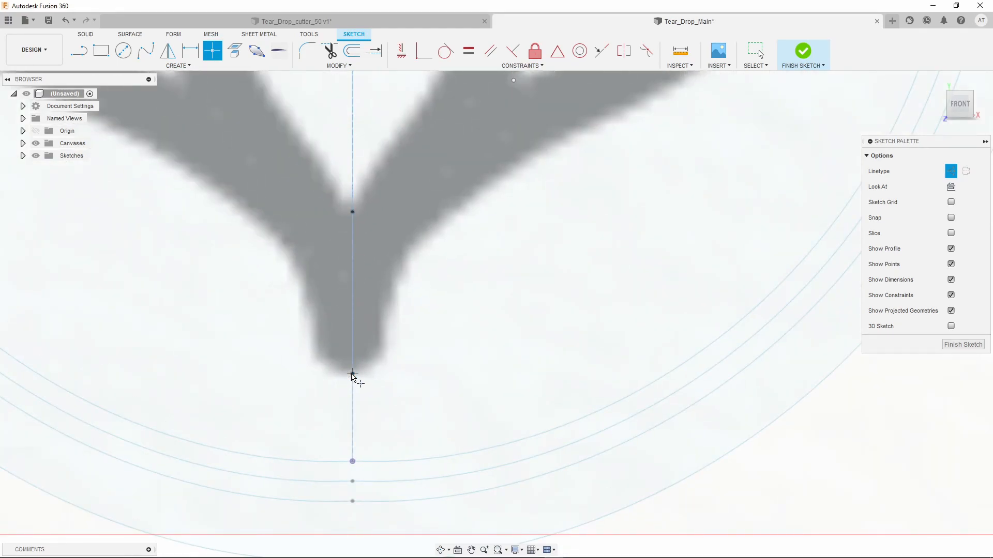
scroll(456, 325, "down", 6)
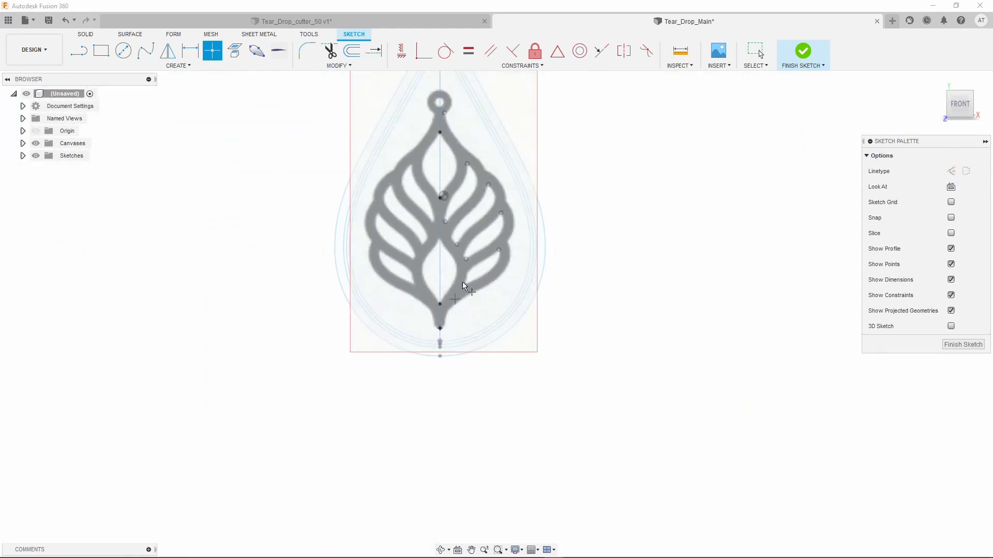
scroll(494, 153, "up", 3)
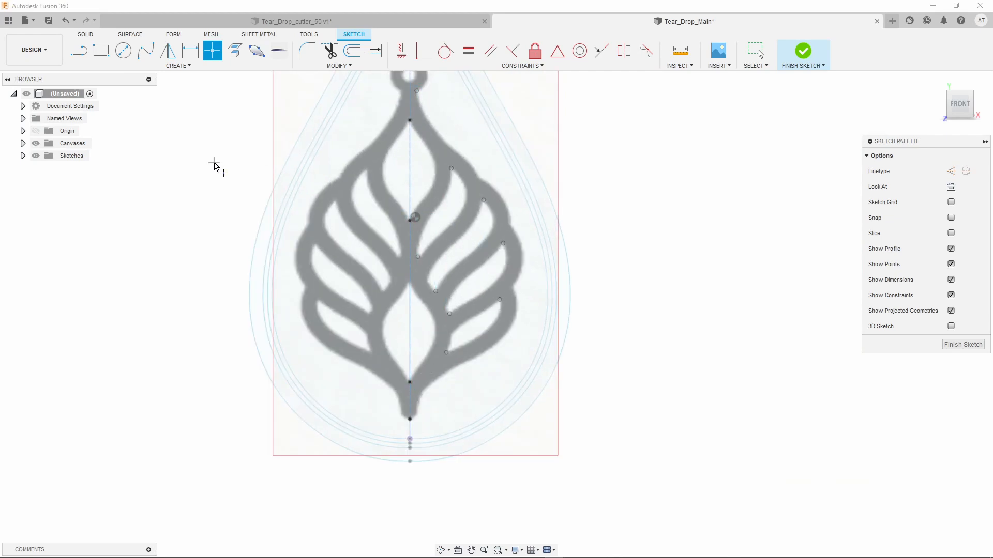
- Trace the right edge of the lower central opening with a fit point spline from its bottom point up to the centre line
left_click(146, 53)
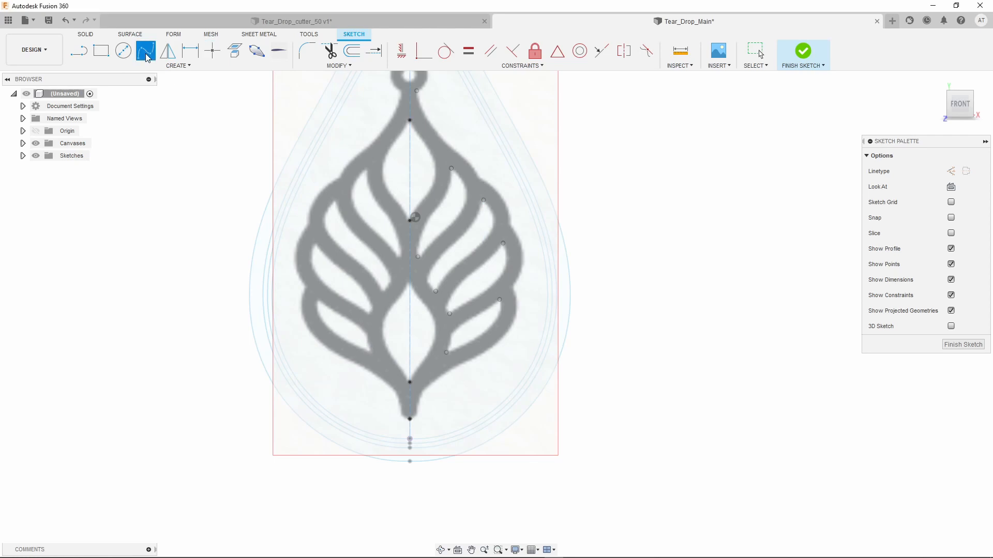
scroll(212, 253, "down", 2)
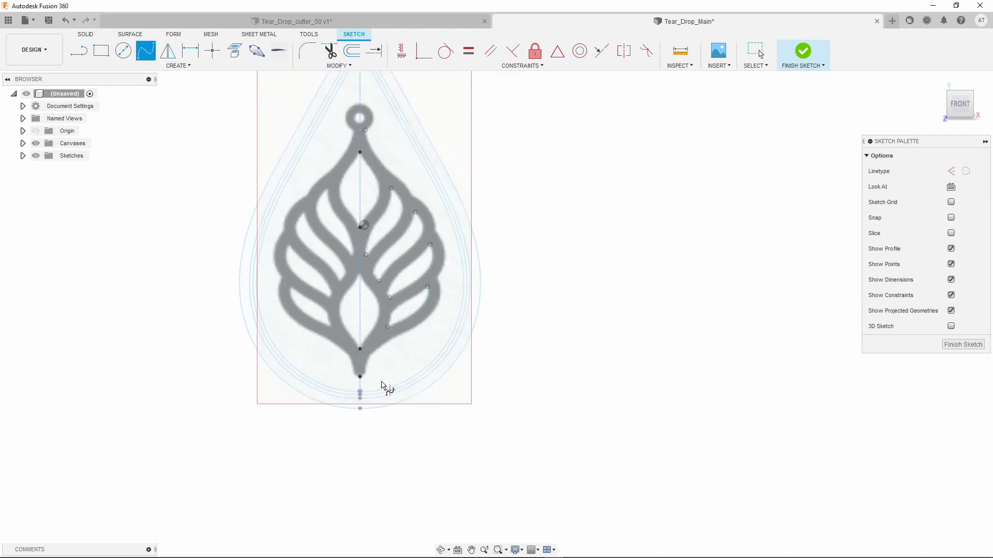
scroll(385, 387, "up", 5)
scroll(372, 385, "up", 4)
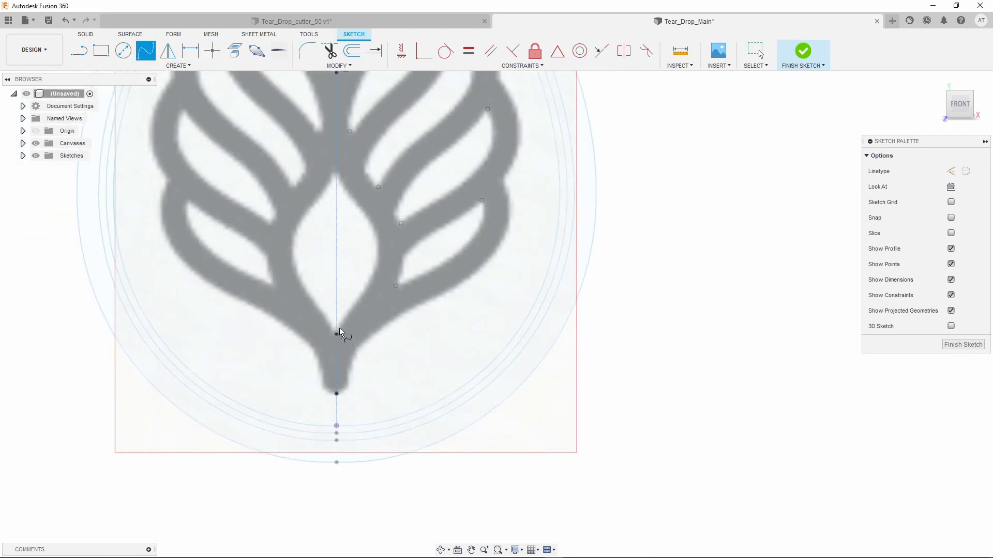
left_click(344, 351)
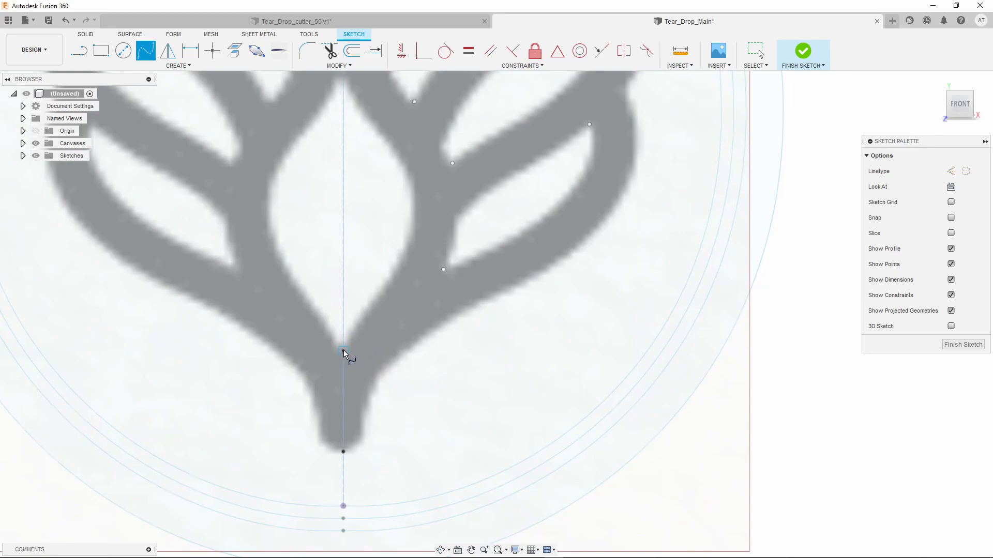
left_click(355, 327)
left_click(381, 291)
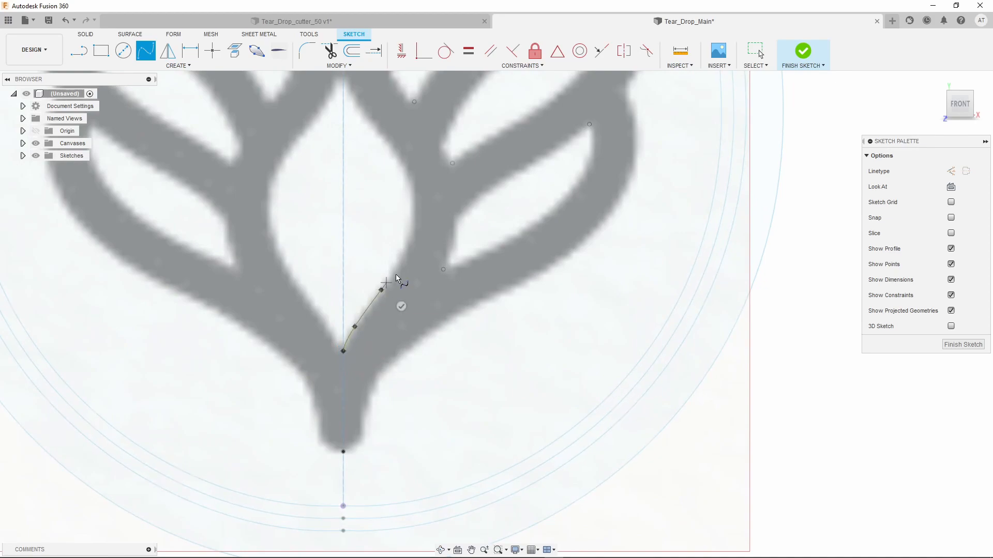
left_click(407, 249)
left_click(412, 190)
left_click(395, 154)
left_click(373, 124)
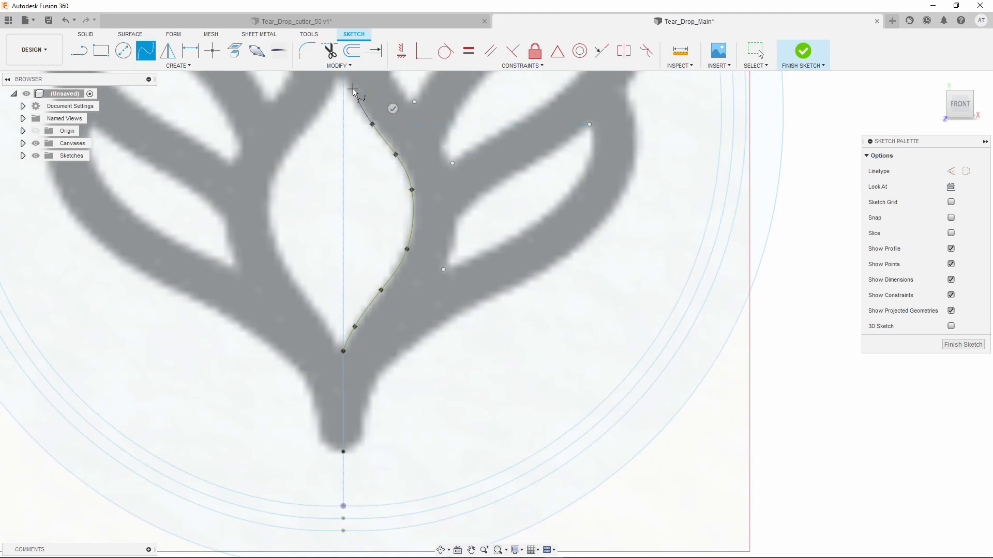
left_click(354, 93)
scroll(390, 105, "down", 3)
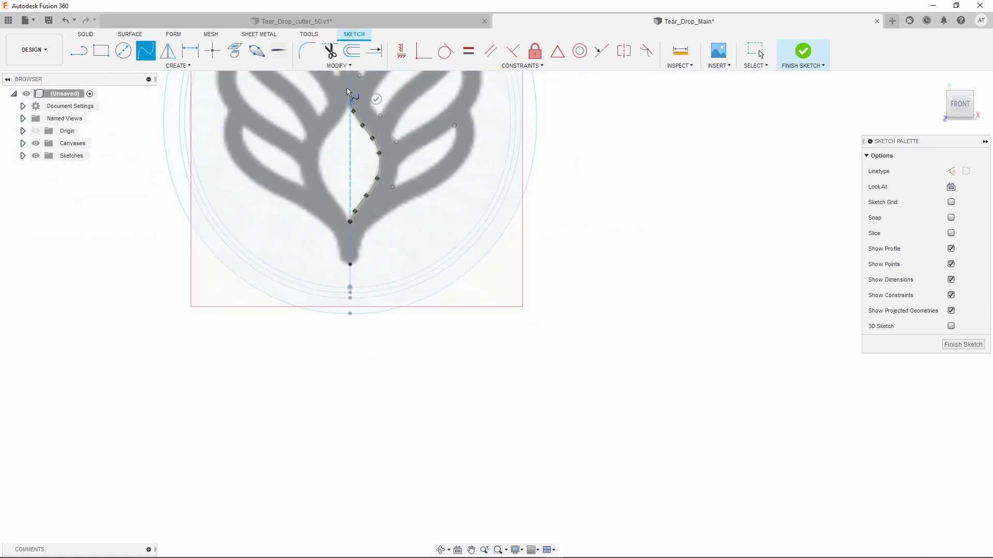
scroll(363, 152, "up", 6)
left_click(353, 127)
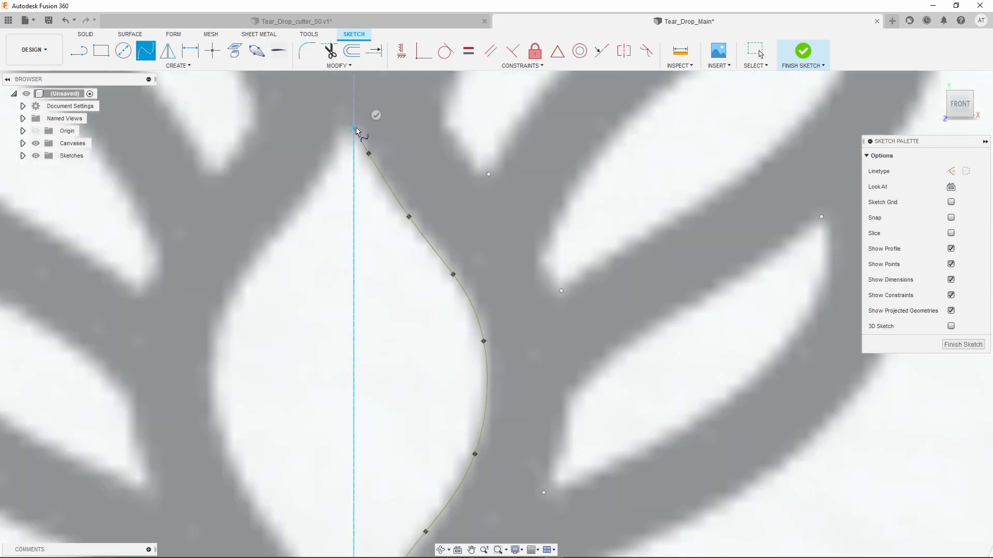
left_click(375, 117)
- Trace the lower edge of the lowest right-hand opening with a fit point spline from its inner tip to its outer tip
scroll(377, 190, "down", 4)
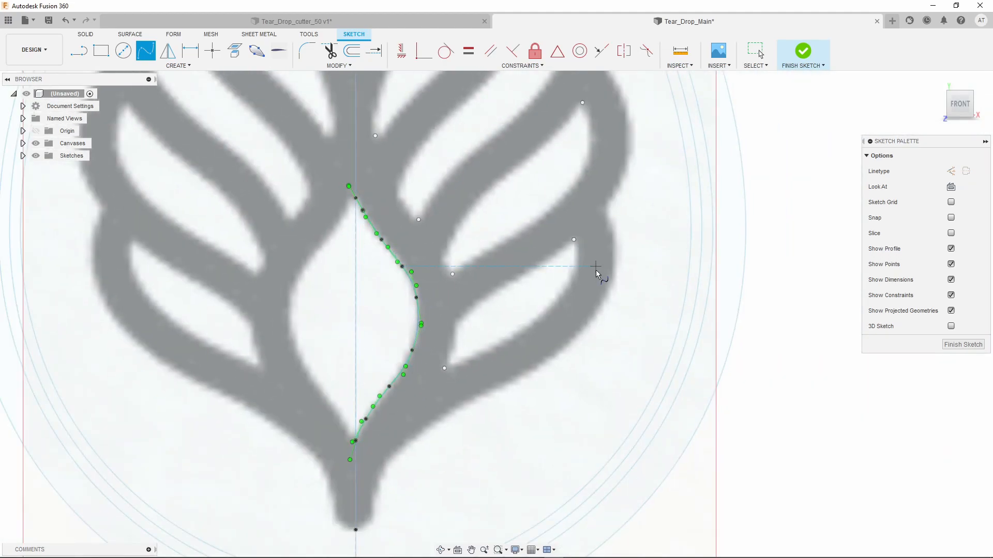
scroll(595, 269, "down", 3)
scroll(527, 262, "up", 5)
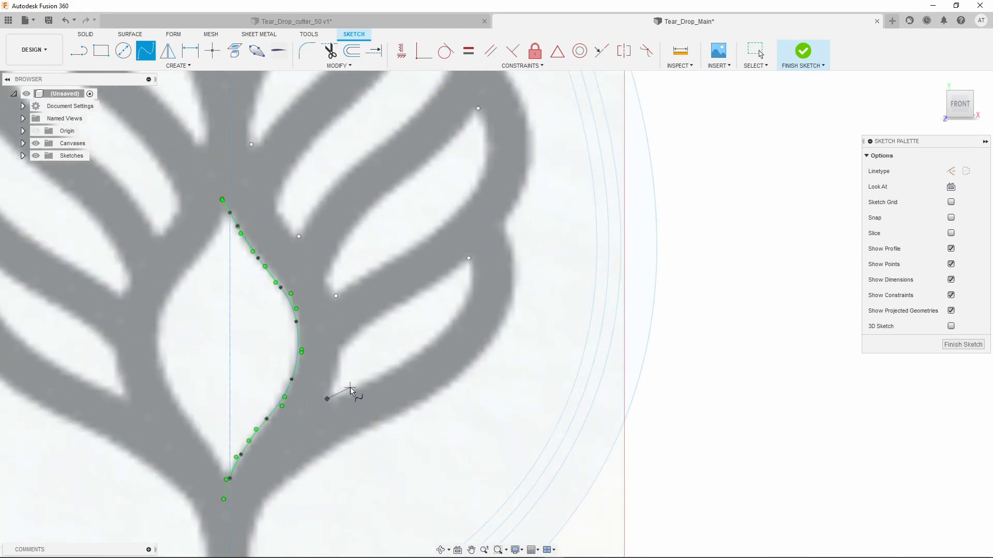
left_click(406, 359)
left_click(447, 324)
left_click(465, 299)
left_click(470, 258)
left_click(493, 256)
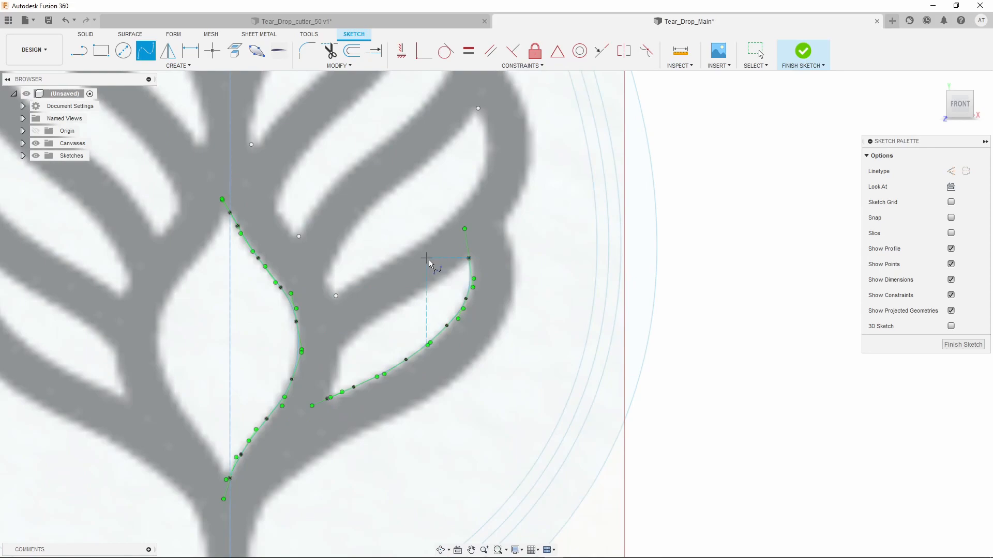
- Close the lowest right-hand opening with a second fit point spline along its upper edge, from inner tip to outer tip
left_click(327, 399)
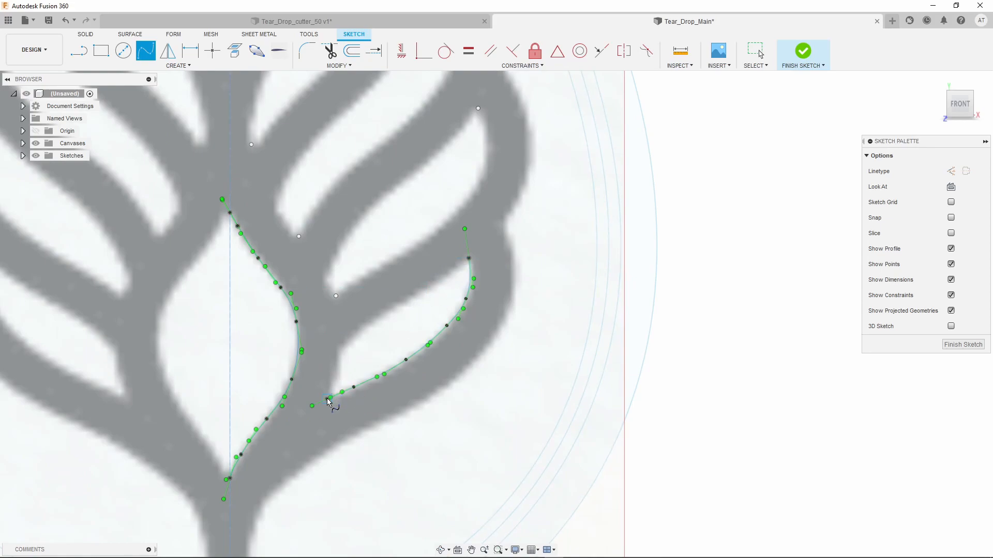
left_click(340, 350)
left_click(383, 315)
left_click(444, 277)
double_click(469, 259)
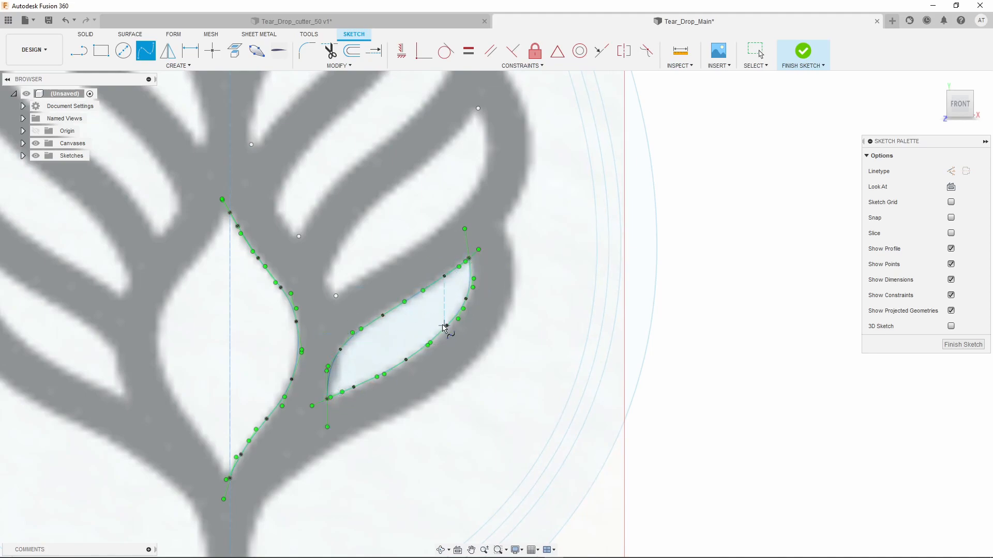
- Trace the lower edge of the second-lowest right-hand opening with a fit point spline from its inner tip through its outer tip
scroll(443, 327, "down", 2)
scroll(361, 376, "up", 3)
left_click(329, 414)
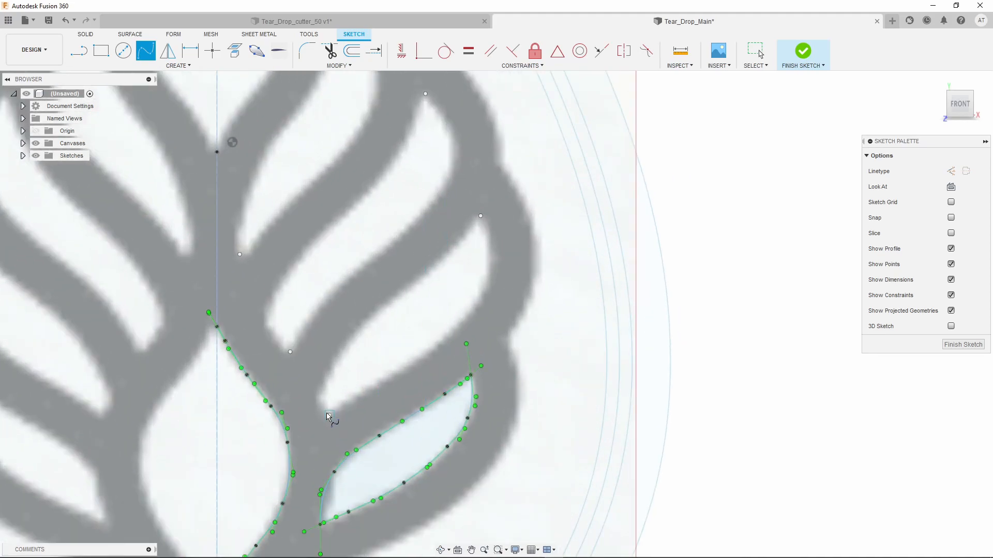
left_click(368, 385)
left_click(443, 339)
left_click(480, 294)
left_click(481, 215)
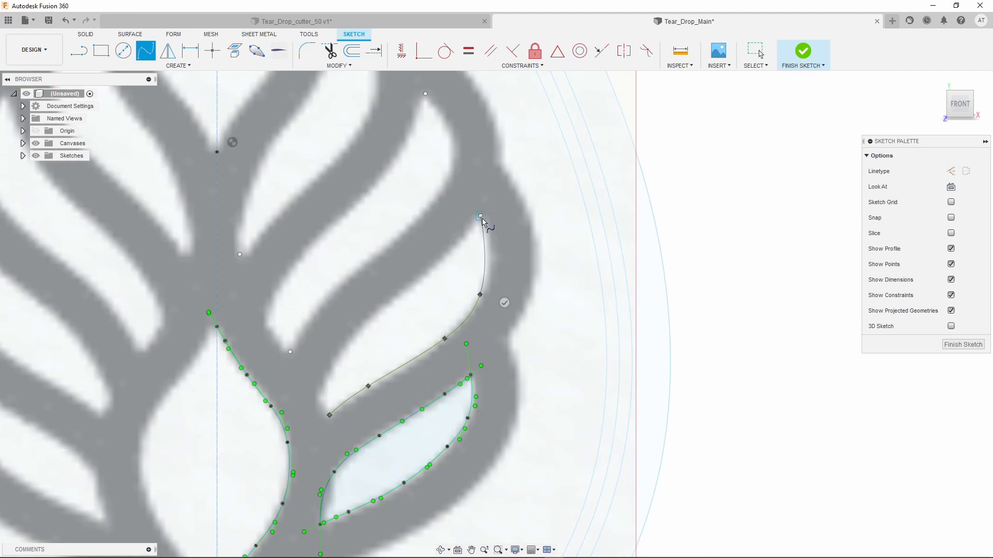
left_click(503, 206)
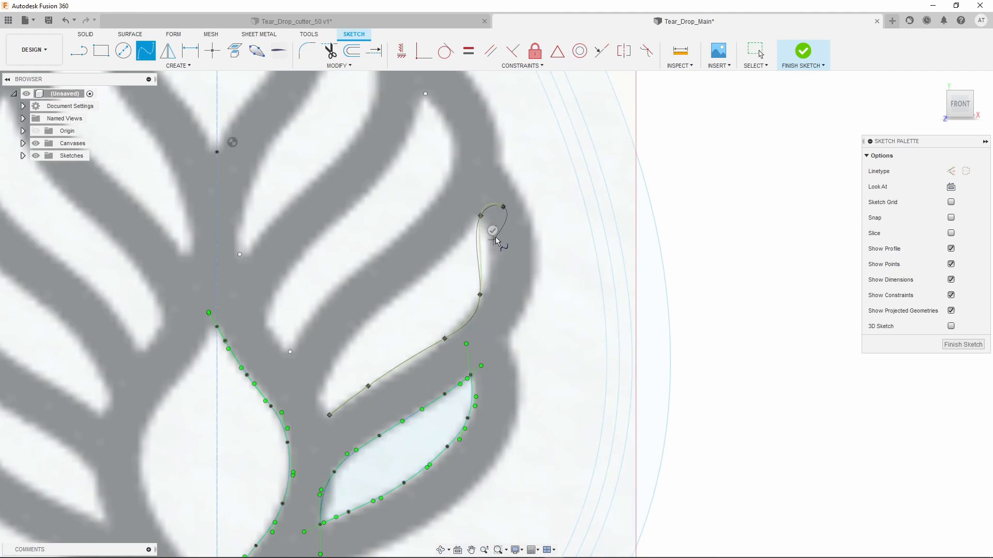
left_click(494, 230)
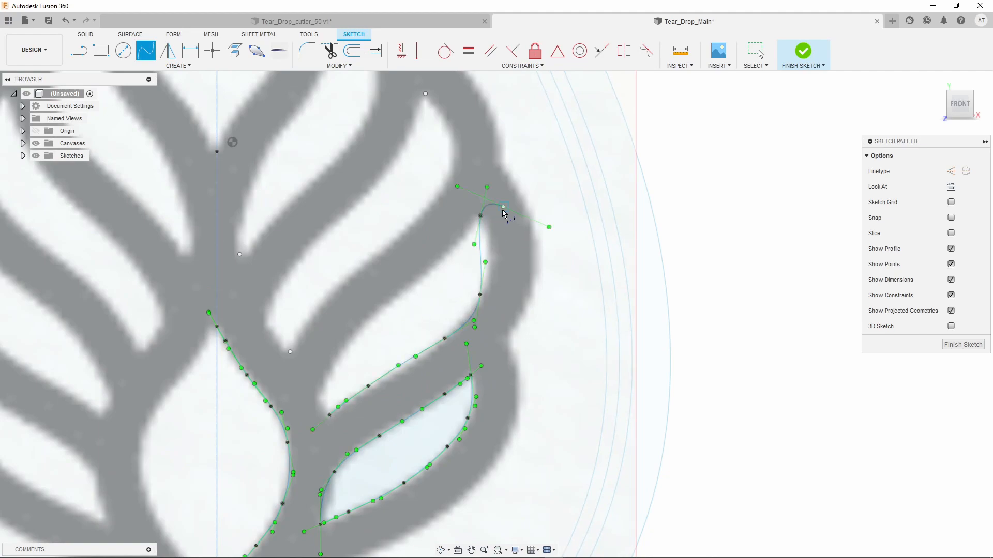
- Delete the stray spline point beyond the outer tip of the second-lowest right-hand opening
key("Escape")
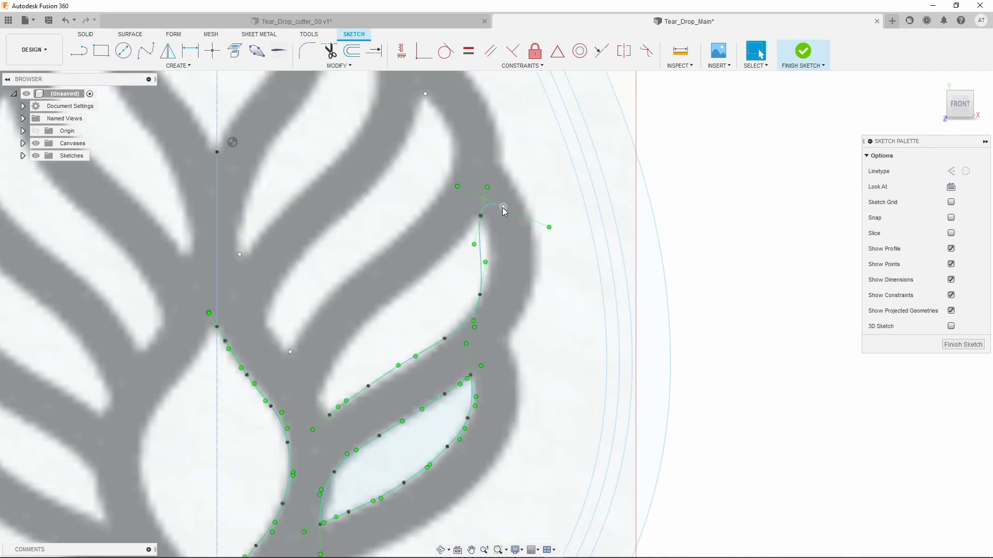
left_click(503, 207)
key("Delete")
- Close the second-lowest right-hand opening with a fit point spline along its upper edge, from inner tip to outer tip
left_click(145, 51)
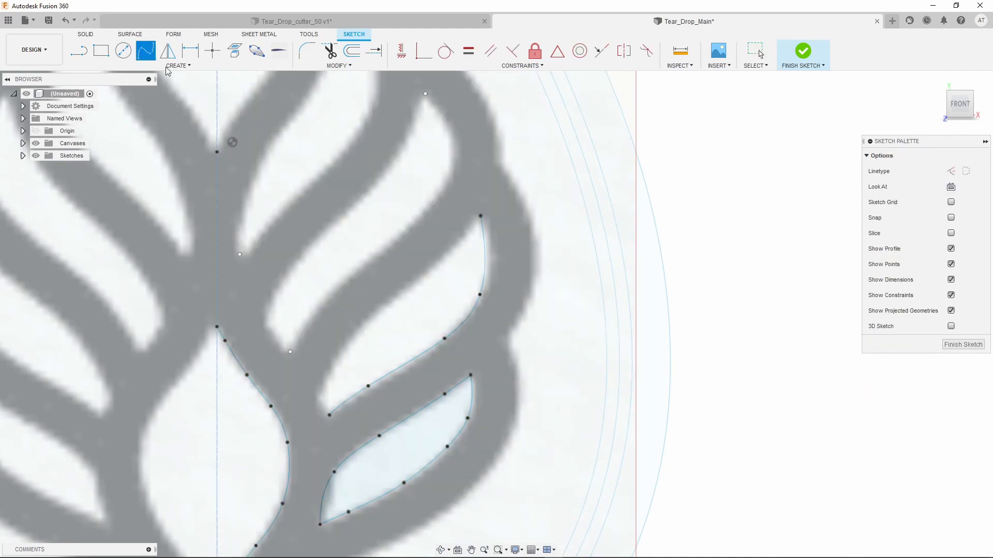
left_click(330, 414)
left_click(329, 373)
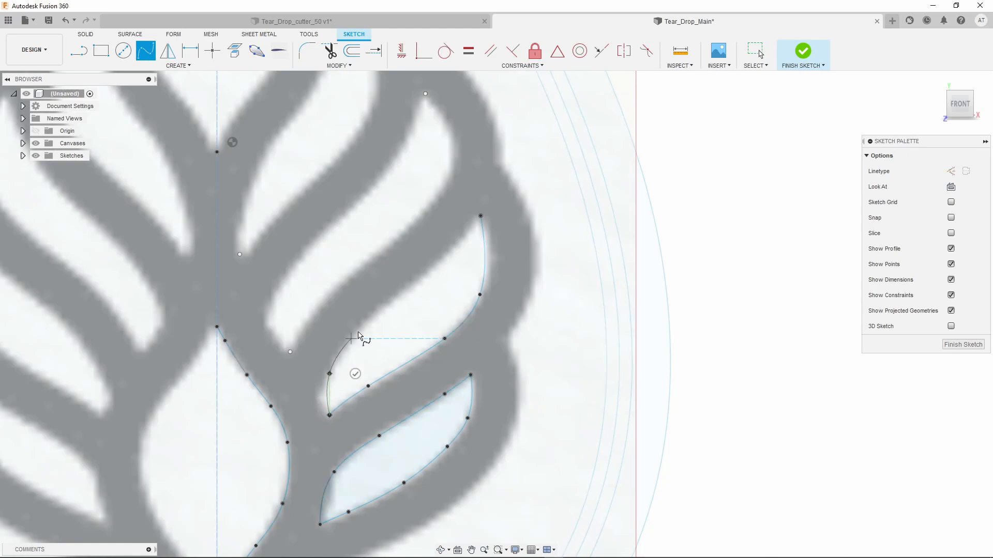
left_click(372, 320)
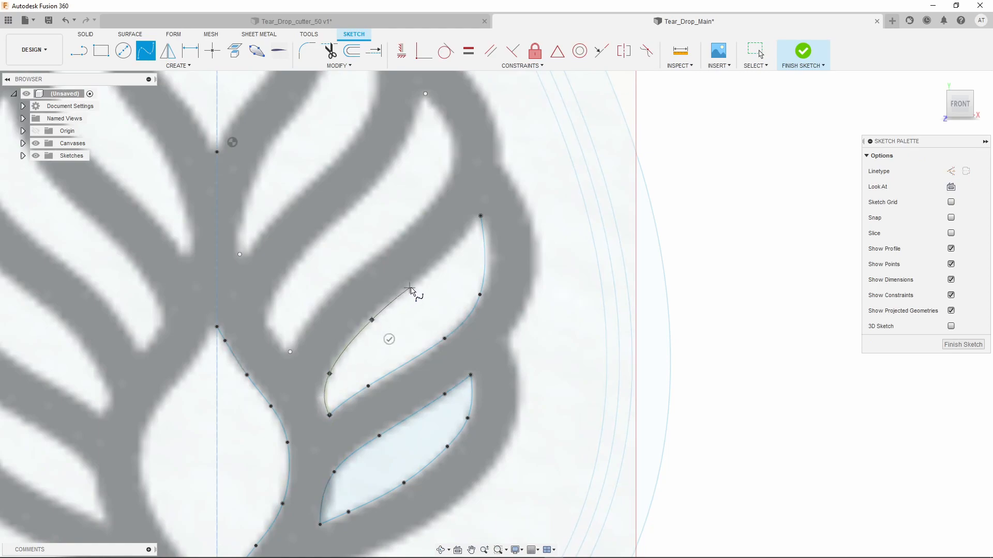
left_click(419, 282)
left_click(465, 237)
left_click(481, 216)
left_click(504, 226)
- Trace the lower edge of the third right-hand opening from the bottom with a fit point spline, from inner tip to outer tip
scroll(373, 317, "down", 3)
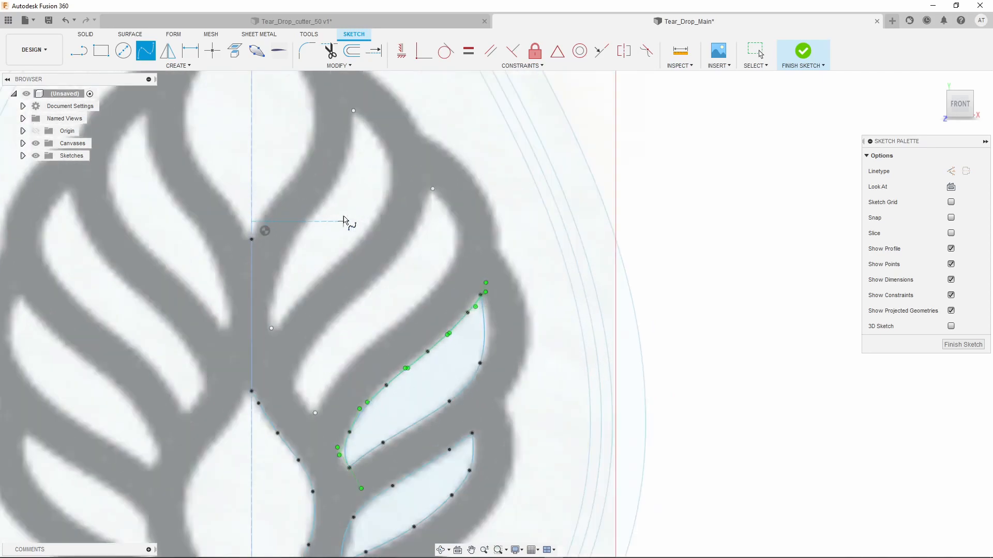
scroll(344, 221, "up", 3)
left_click(311, 435)
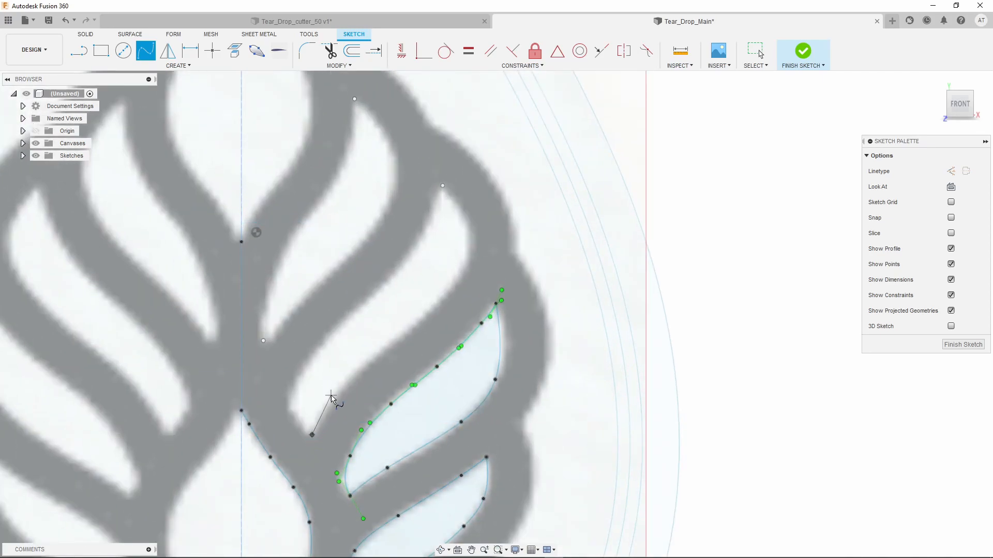
left_click(334, 395)
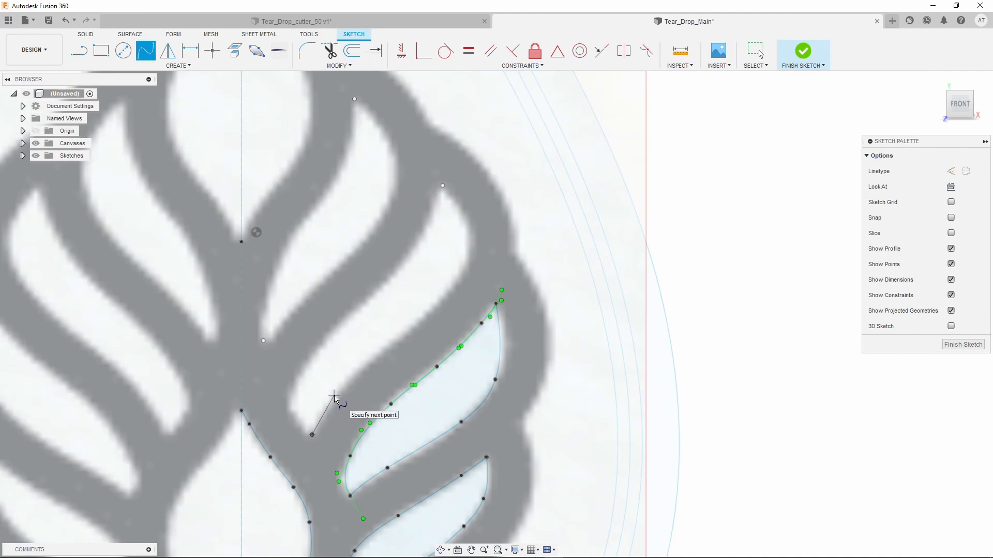
left_click(386, 346)
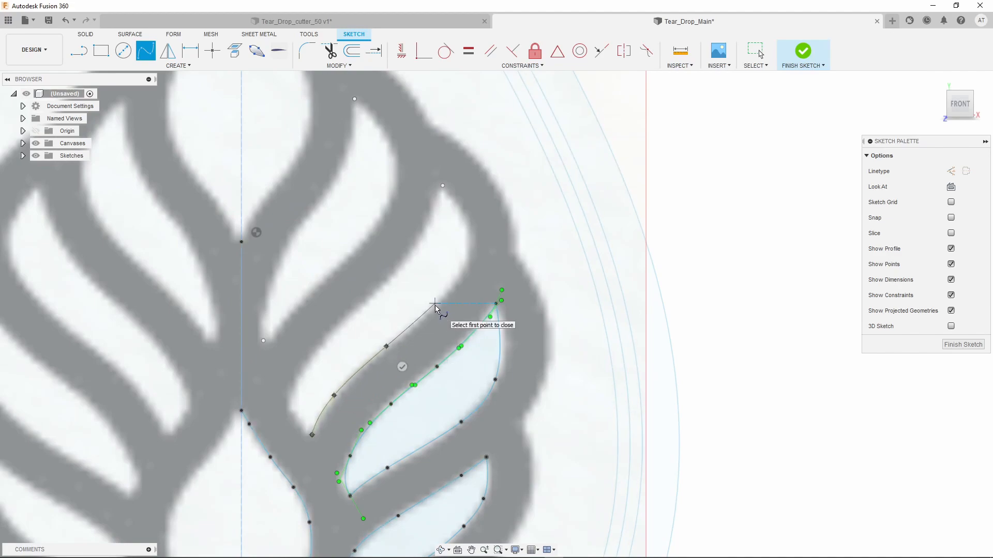
left_click(435, 304)
left_click(468, 257)
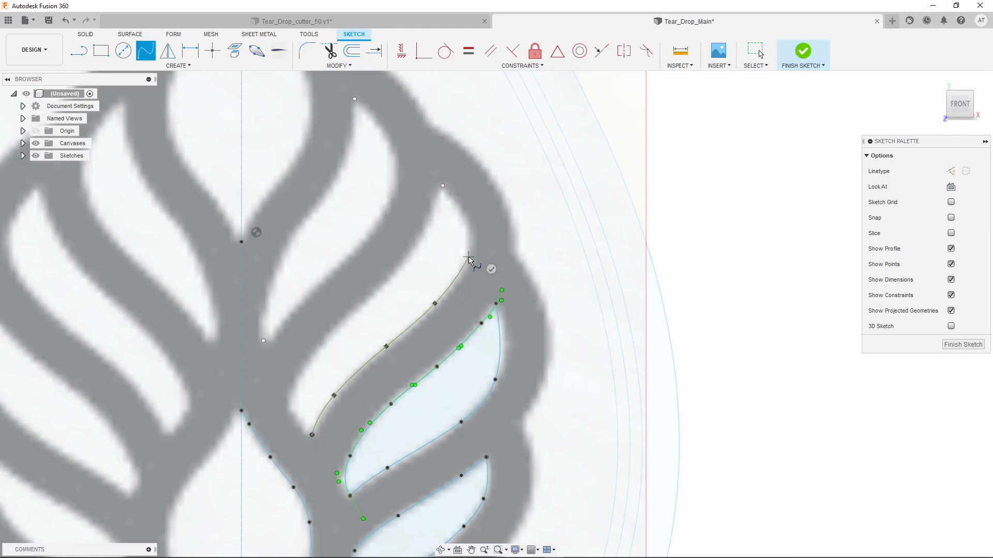
double_click(444, 182)
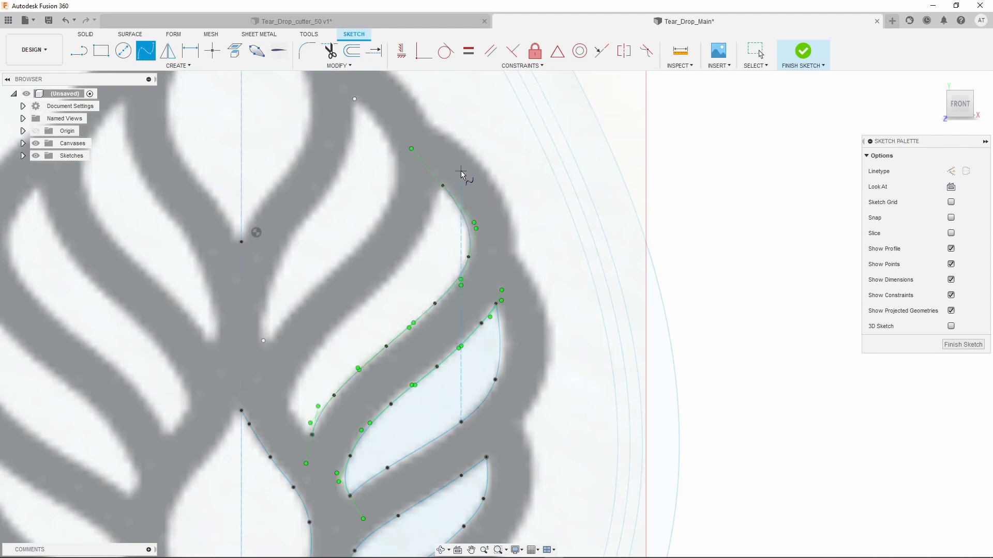
- Close the third right-hand opening with a fit point spline along its upper edge, from inner tip to outer tip
left_click(311, 434)
left_click(292, 404)
left_click(336, 333)
left_click(390, 280)
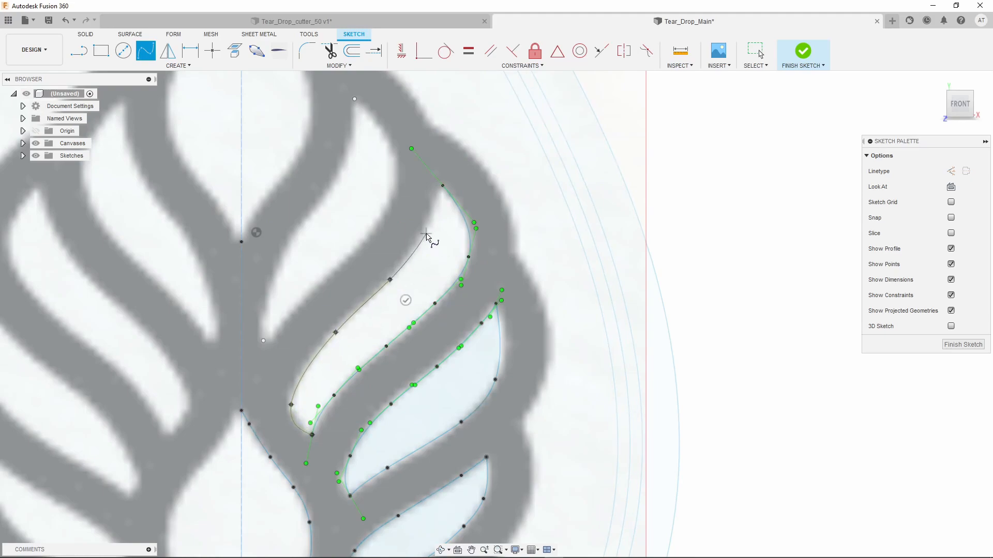
left_click(423, 234)
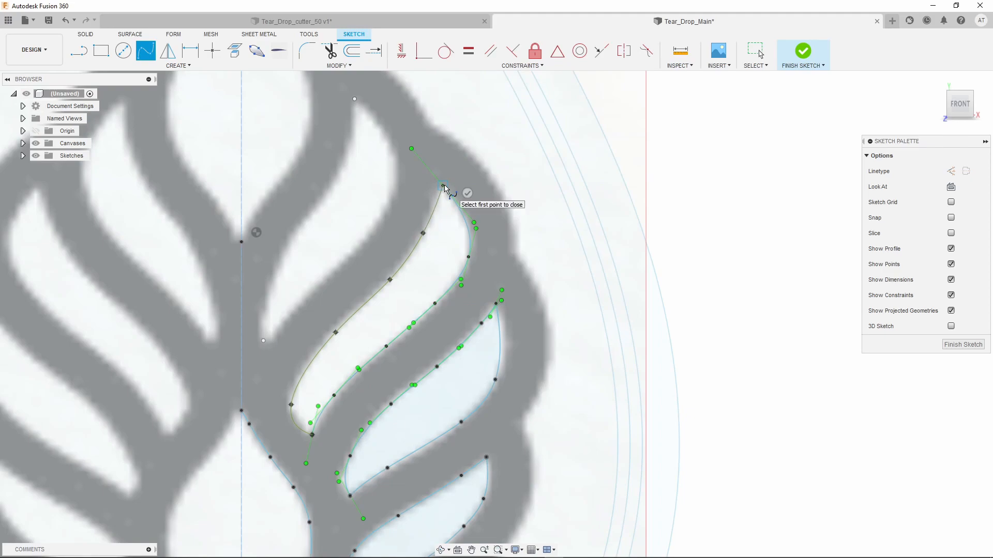
double_click(443, 186)
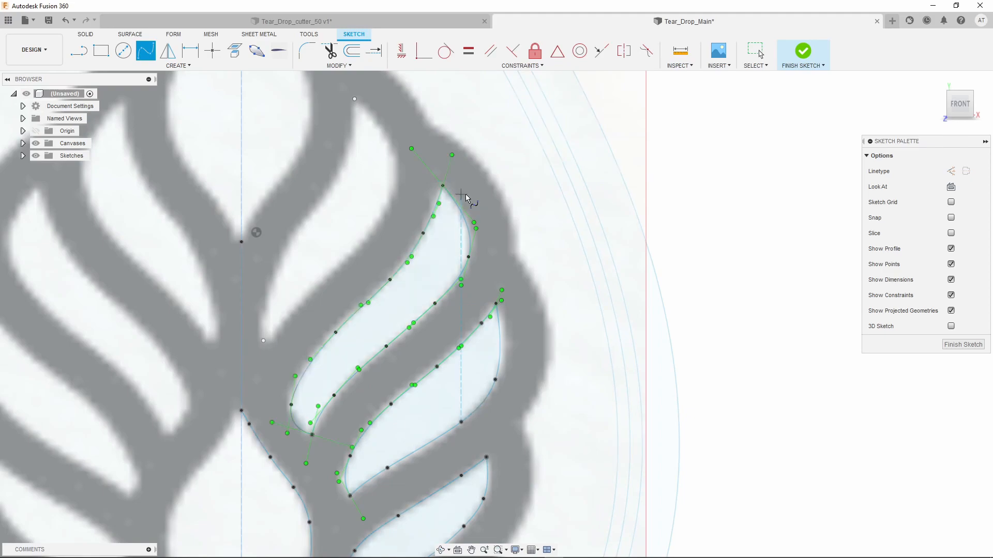
- Trace the lower right edge of the uppermost right-hand opening with a fit point spline from its inner tip to its top tip
left_click(263, 341)
left_click(293, 306)
left_click(353, 247)
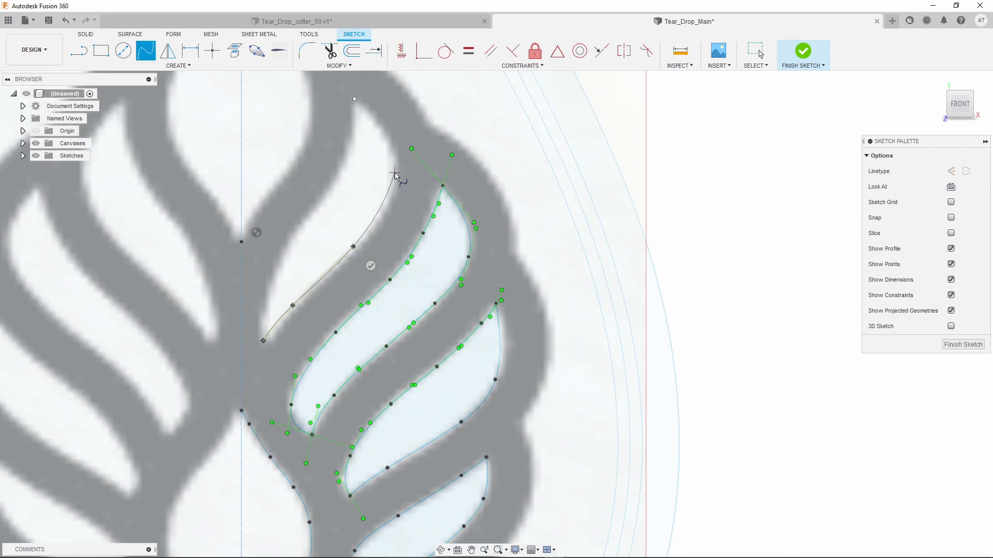
left_click(395, 173)
left_click(354, 98)
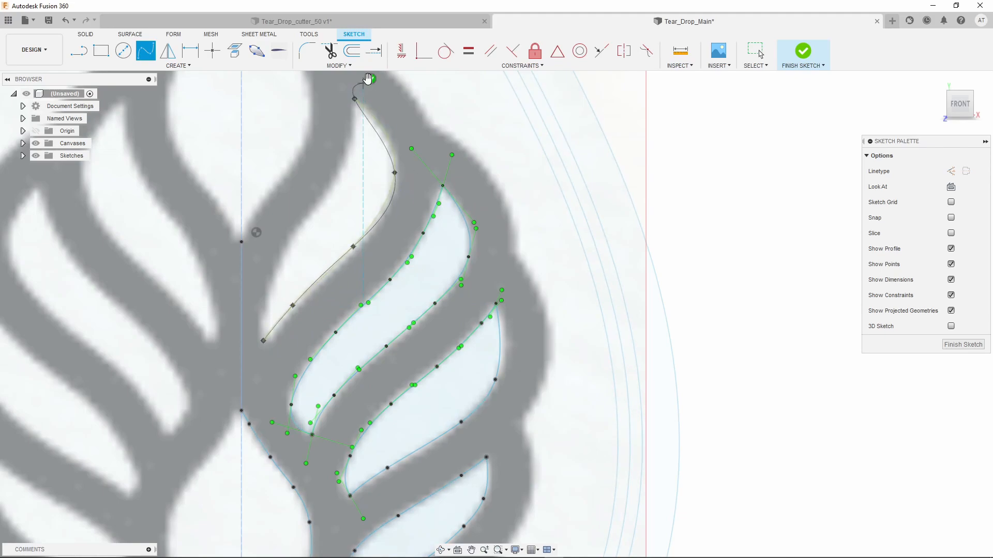
left_click(371, 78)
- Close the uppermost right-hand opening with a fit point spline along its upper left edge, from inner tip to top tip
left_click(264, 341)
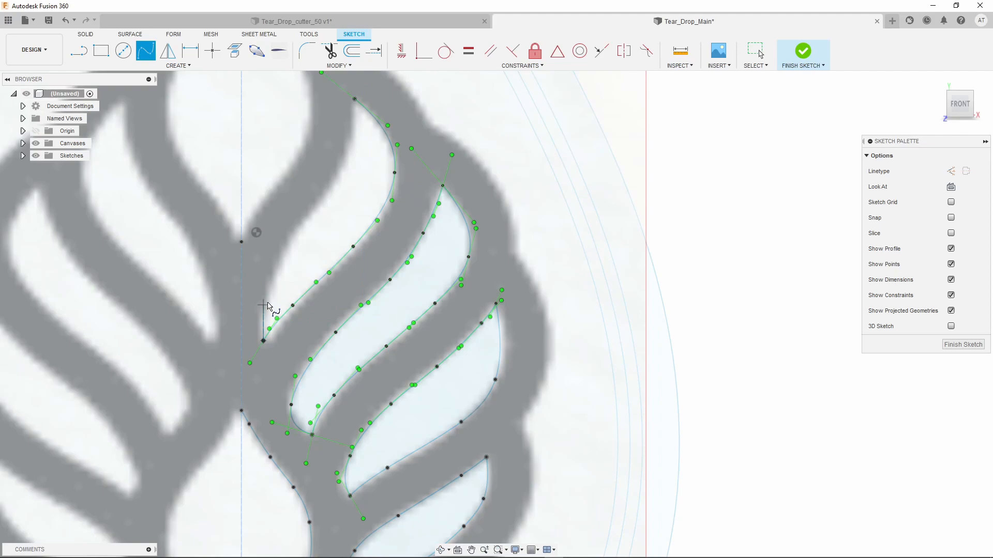
left_click(263, 302)
left_click(297, 230)
left_click(341, 172)
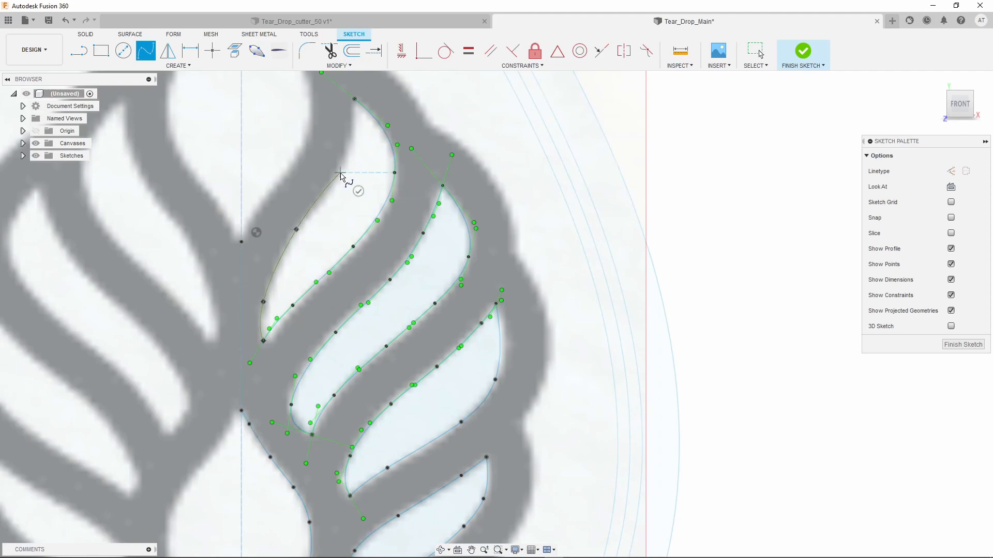
left_click(355, 99)
left_click(373, 117)
- Trace the right edge of the upper central opening with a fit point spline from its bottom point to its top point on the centre line
scroll(398, 282, "down", 4)
scroll(396, 280, "down", 3)
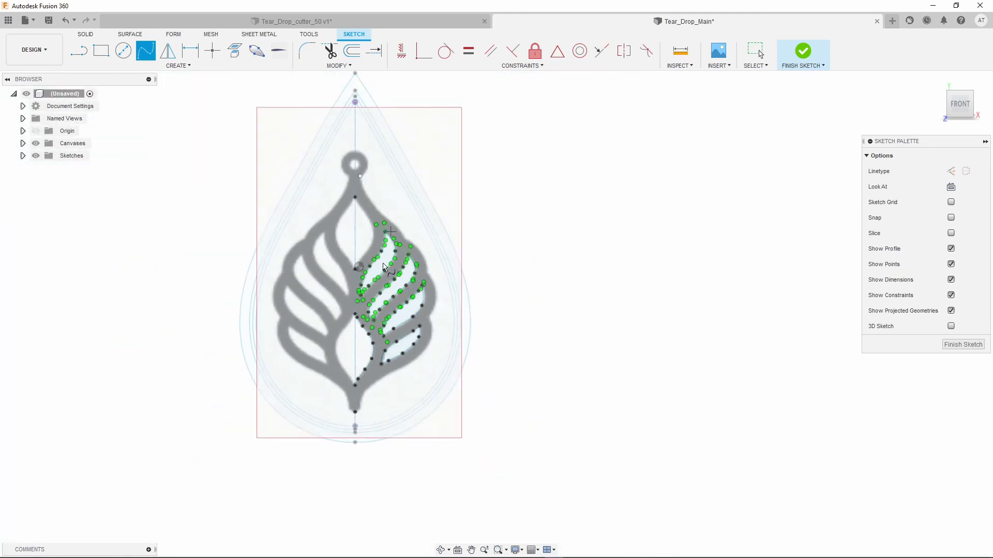
scroll(355, 217, "up", 5)
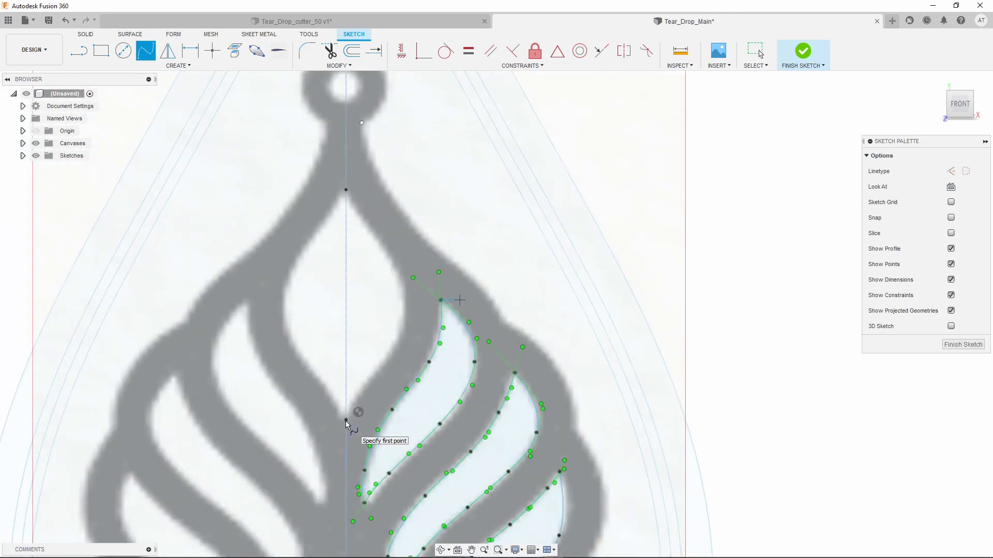
key("Escape")
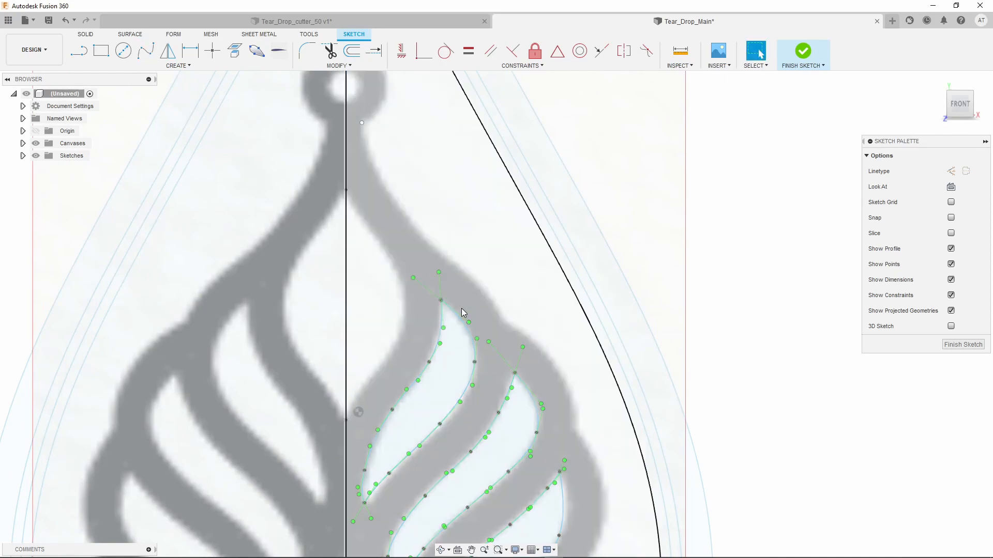
left_click(146, 50)
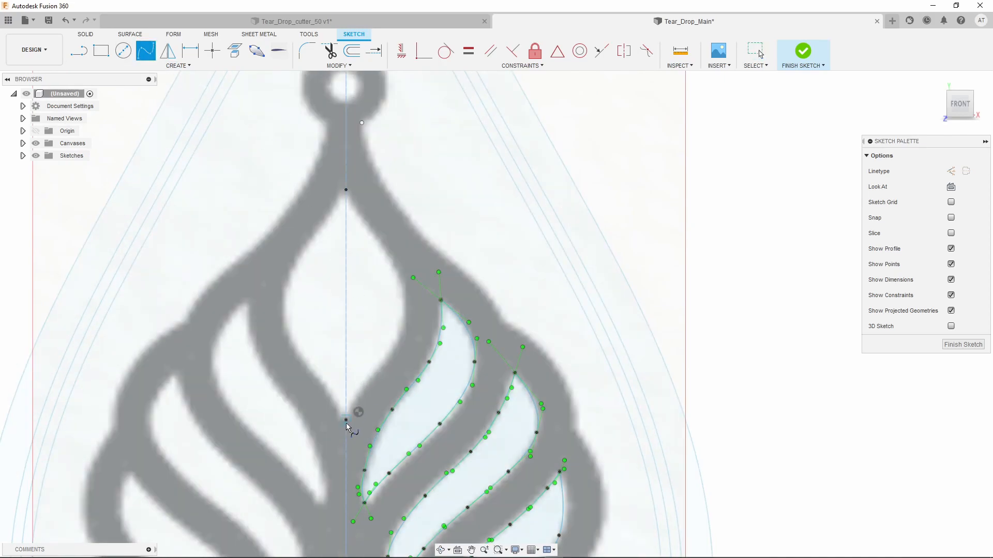
left_click(346, 420)
left_click(361, 392)
left_click(389, 354)
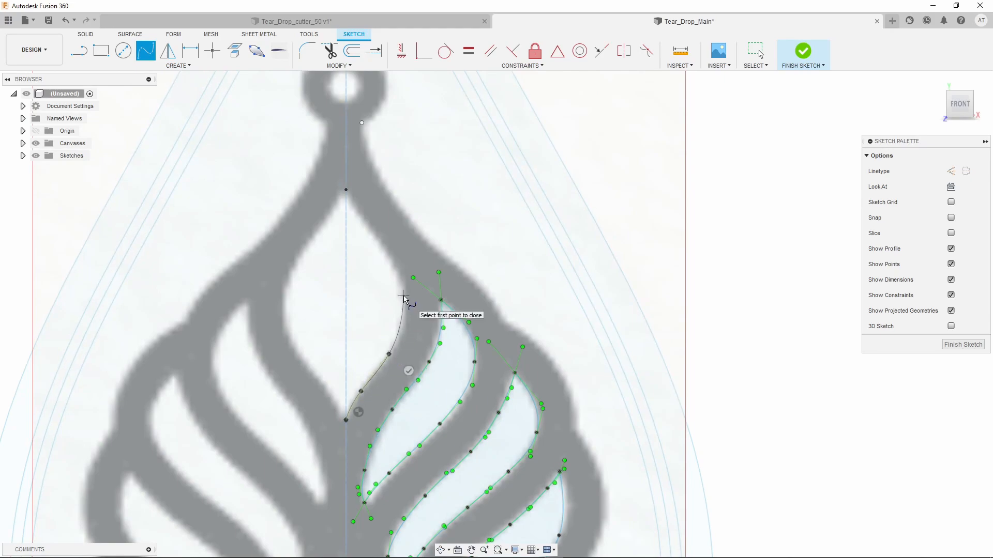
left_click(403, 296)
left_click(380, 242)
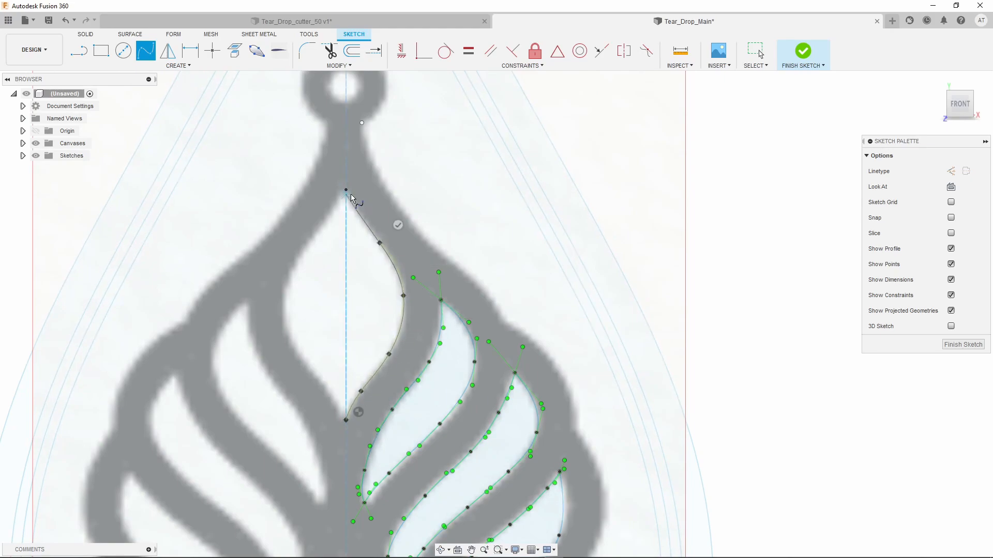
left_click(369, 178)
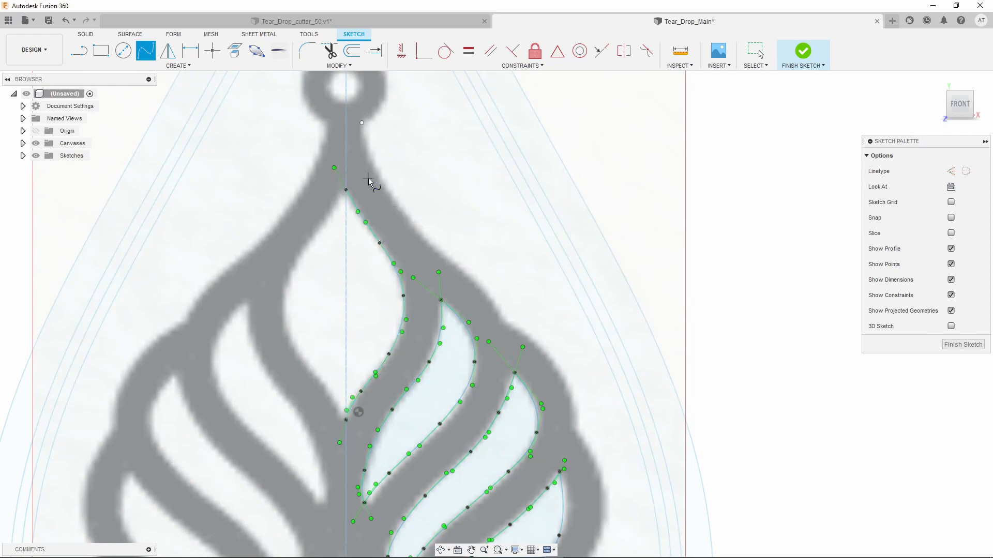
- Trace the lowest right outer edge of the wing with a fit point spline from the bottom point on the centre line to the first notch
scroll(448, 158, "down", 5)
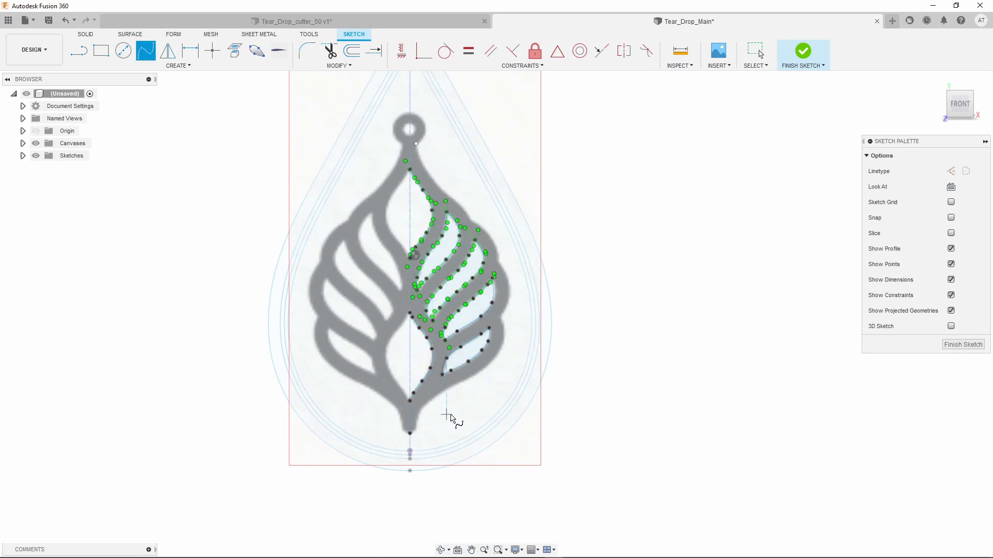
scroll(451, 416, "up", 8)
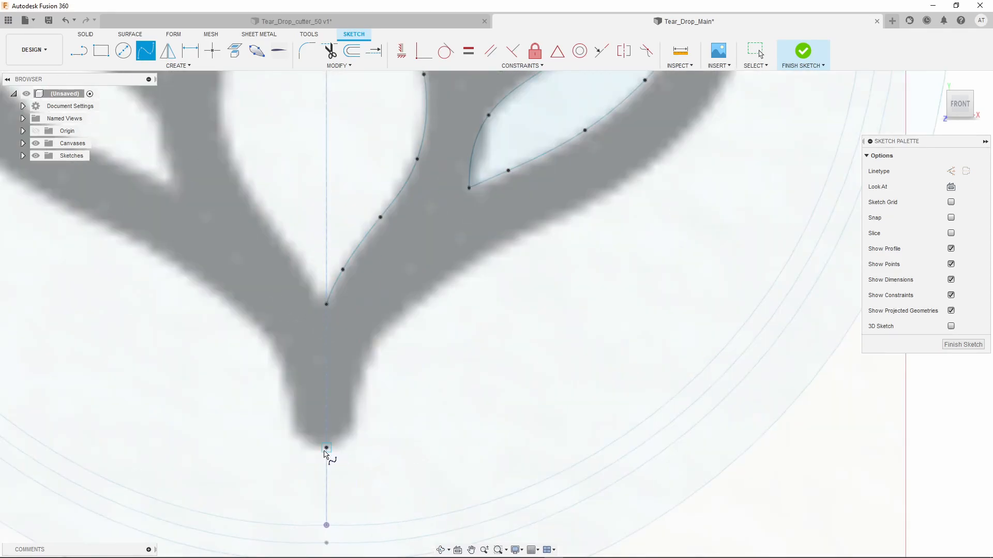
left_click(326, 448)
left_click(345, 443)
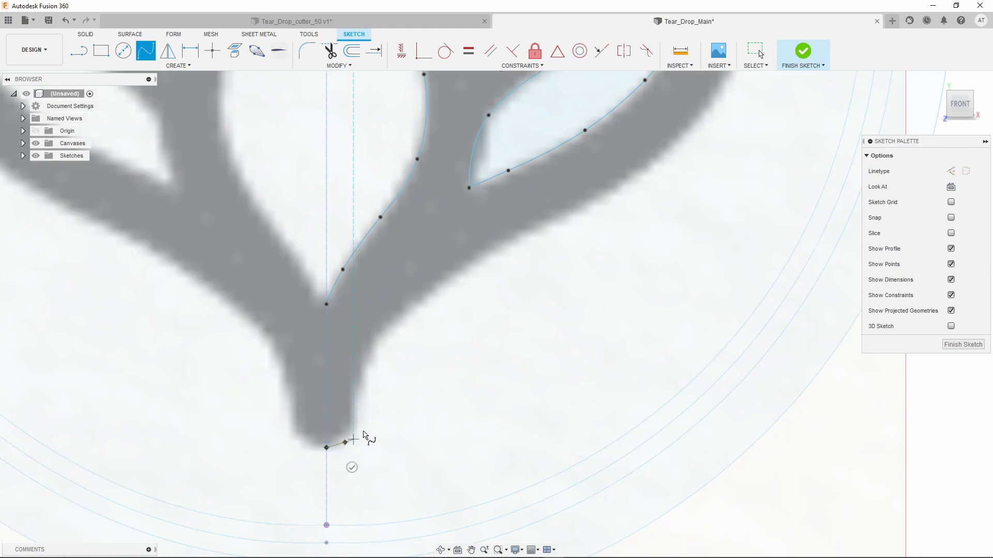
left_click(353, 400)
left_click(384, 334)
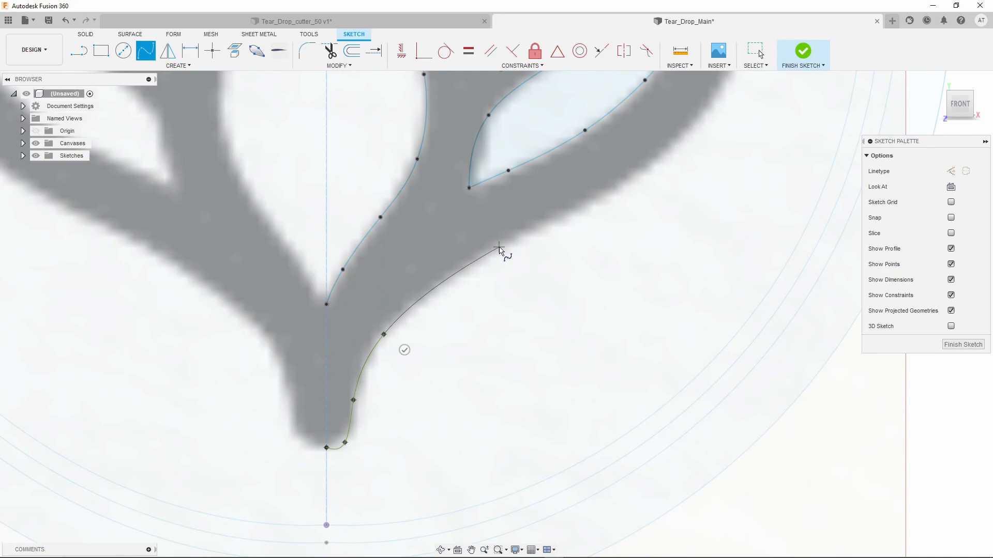
left_click(499, 247)
scroll(594, 206, "down", 1)
scroll(599, 215, "down", 5)
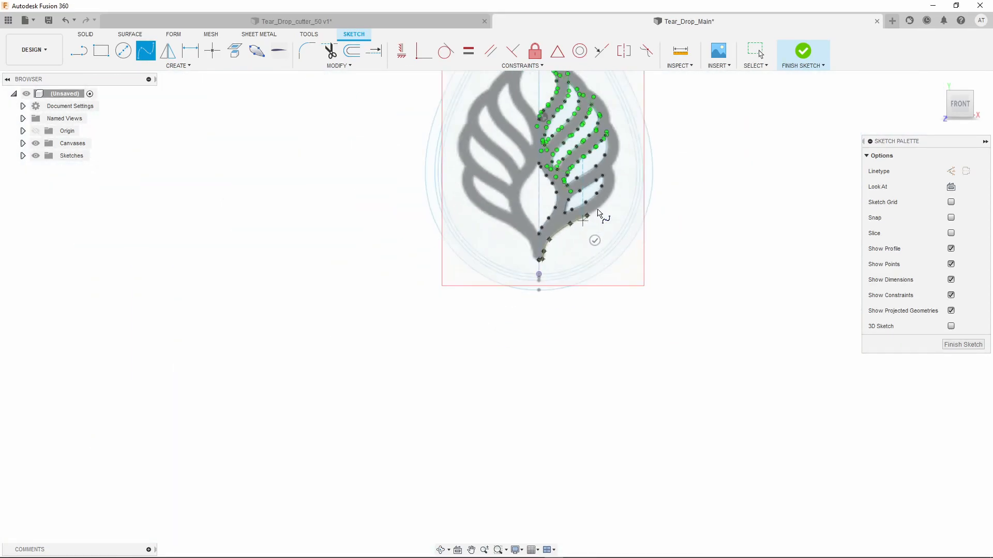
scroll(600, 146, "up", 5)
left_click(537, 331)
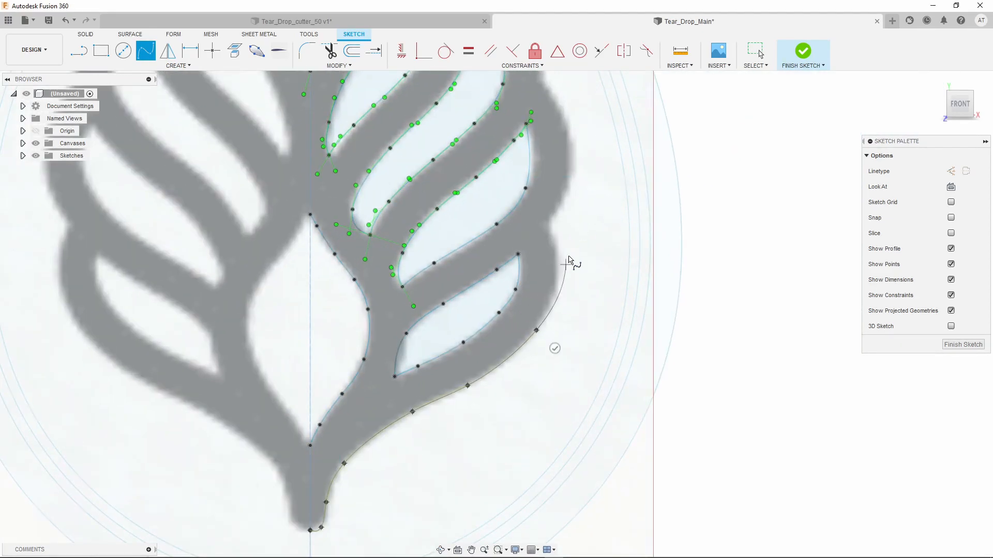
left_click(557, 249)
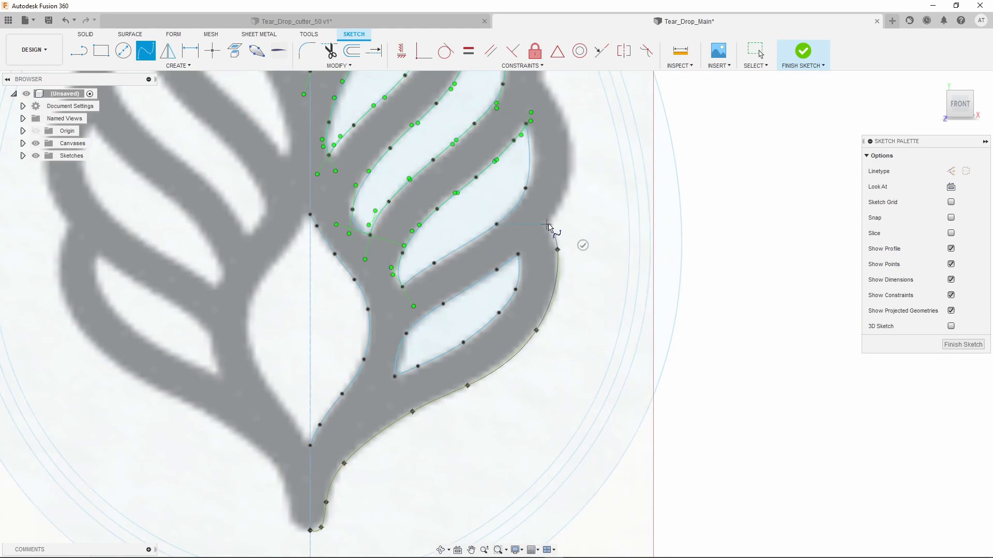
left_click(548, 224)
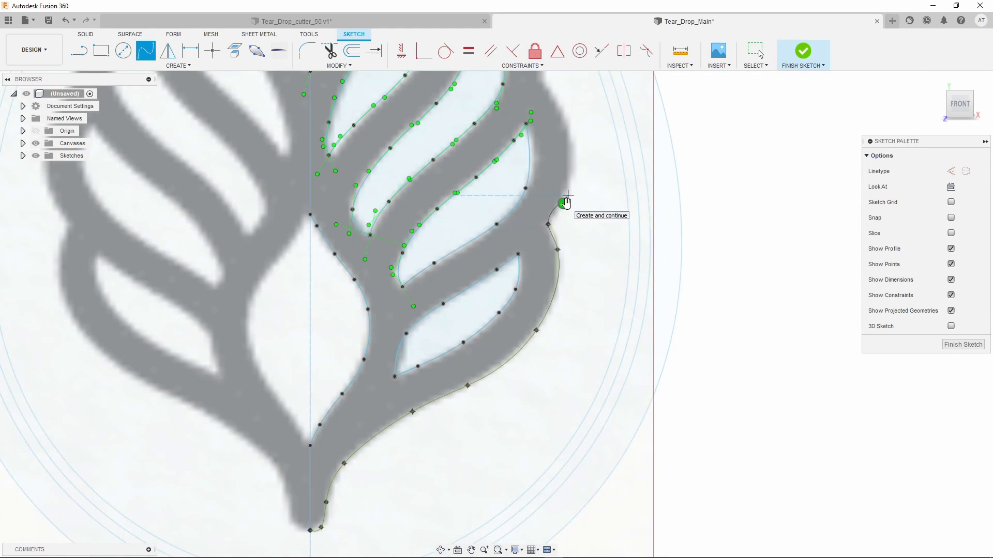
left_click(564, 203)
- Trace the second right outer lobe with a fit point spline from the first notch up to the second notch
scroll(509, 306, "down", 5)
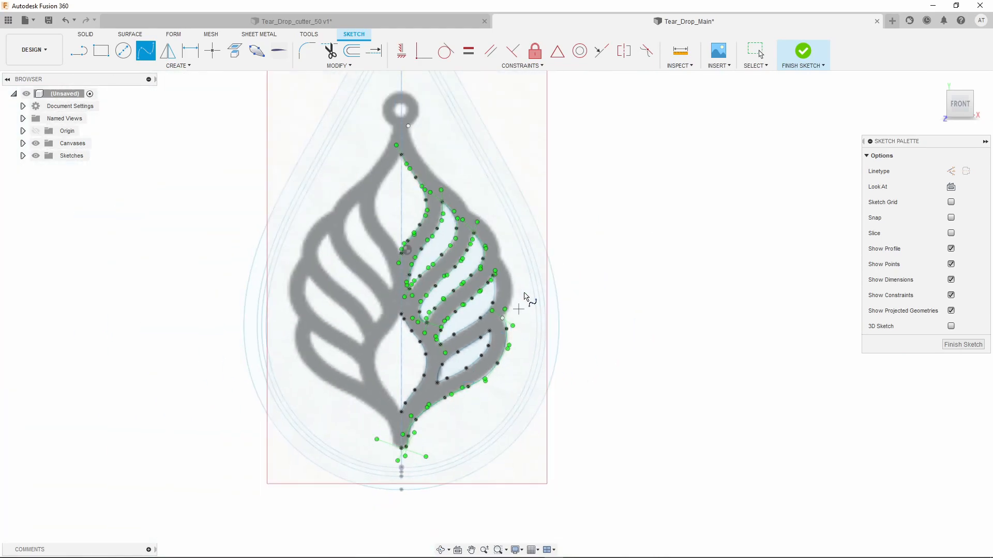
scroll(525, 294, "up", 3)
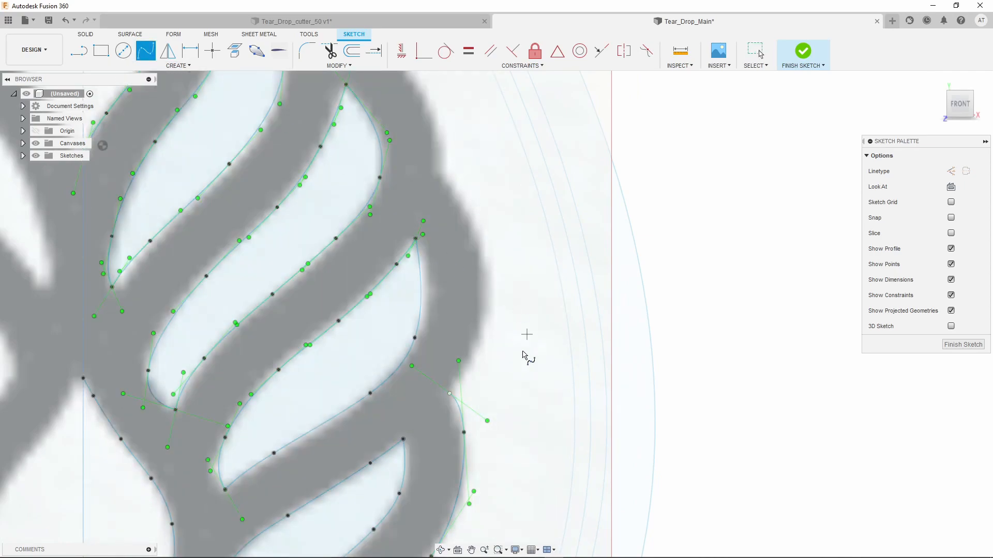
left_click(447, 394)
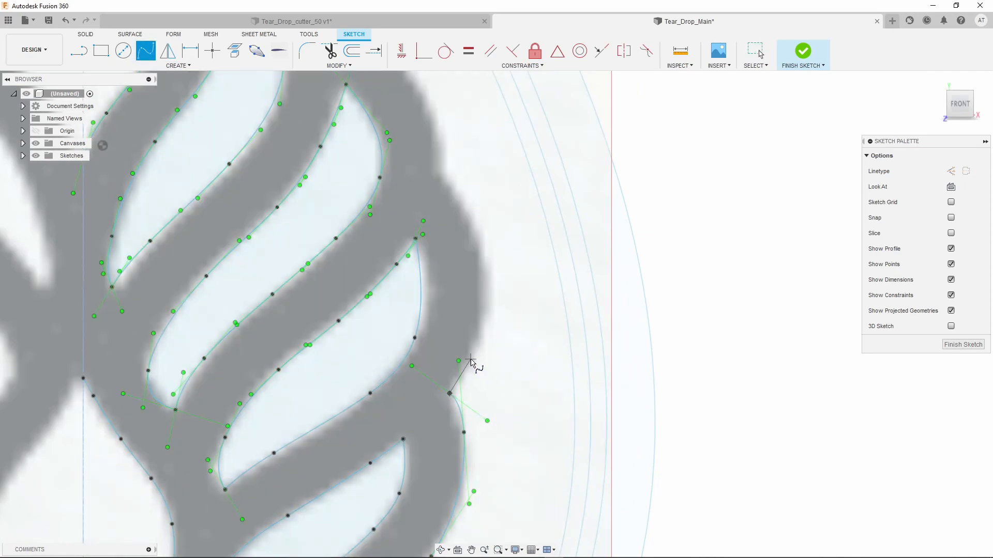
left_click(471, 359)
left_click(486, 285)
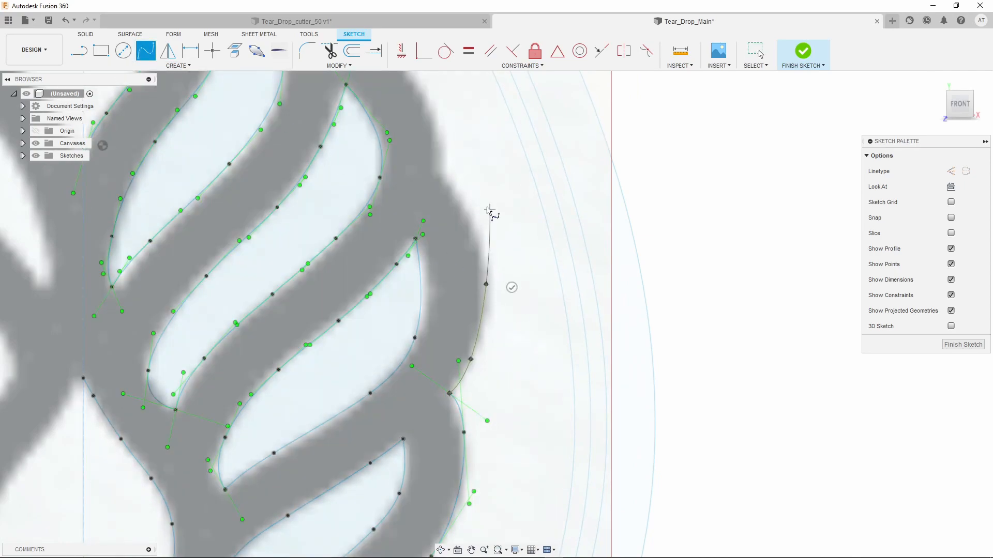
left_click(464, 208)
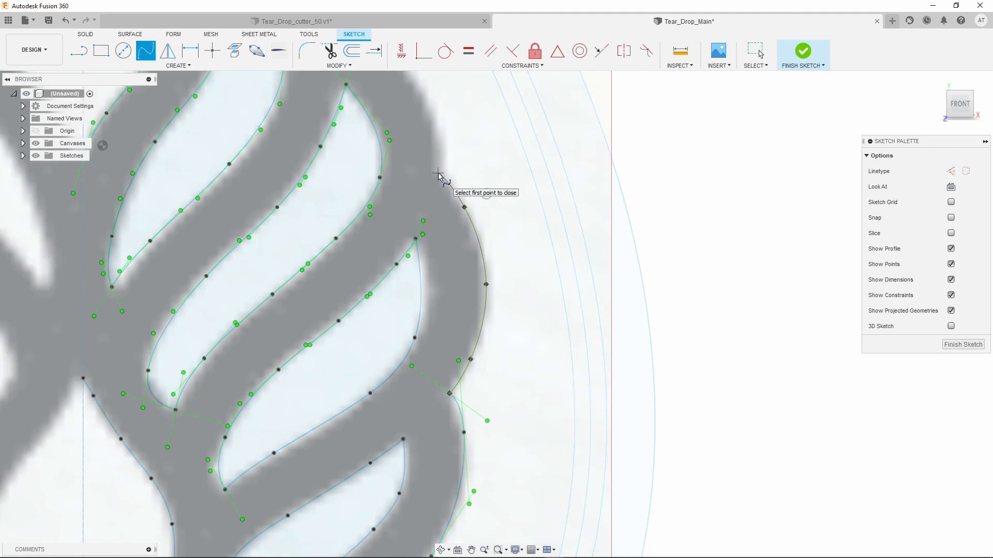
left_click(438, 172)
left_click(453, 153)
- Trace the third right outer lobe with a fit point spline from the second notch up to the uppermost notch
scroll(448, 398, "down", 6)
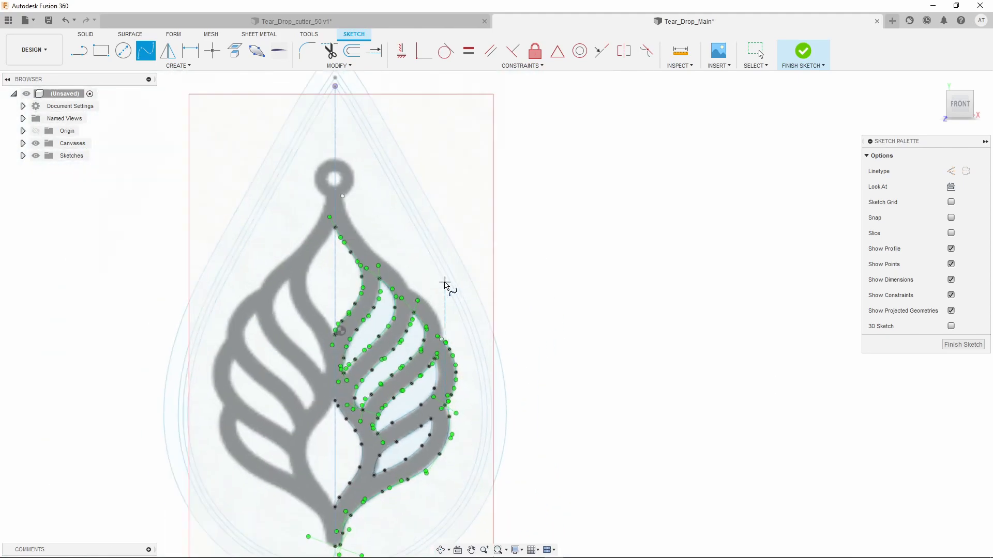
scroll(443, 289, "up", 5)
left_click(448, 394)
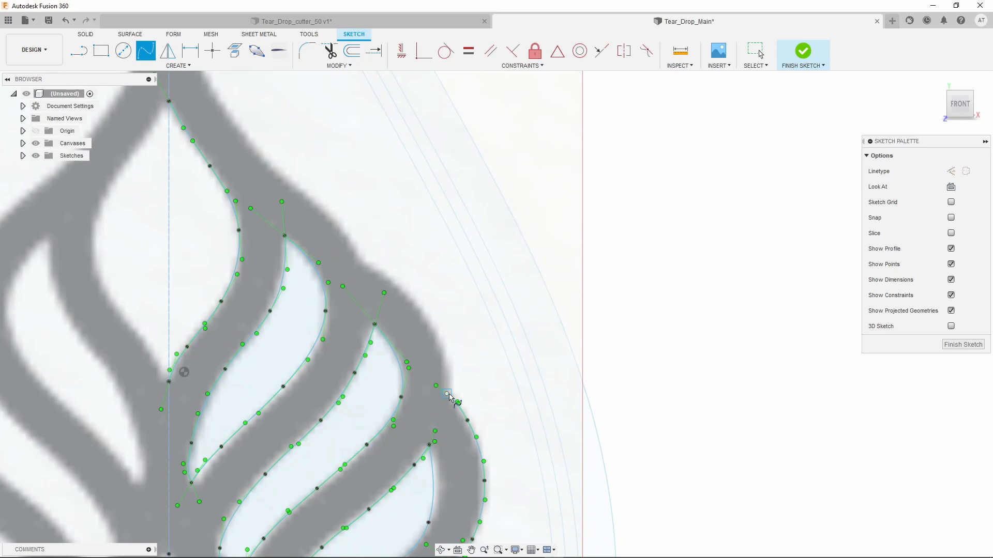
left_click(447, 357)
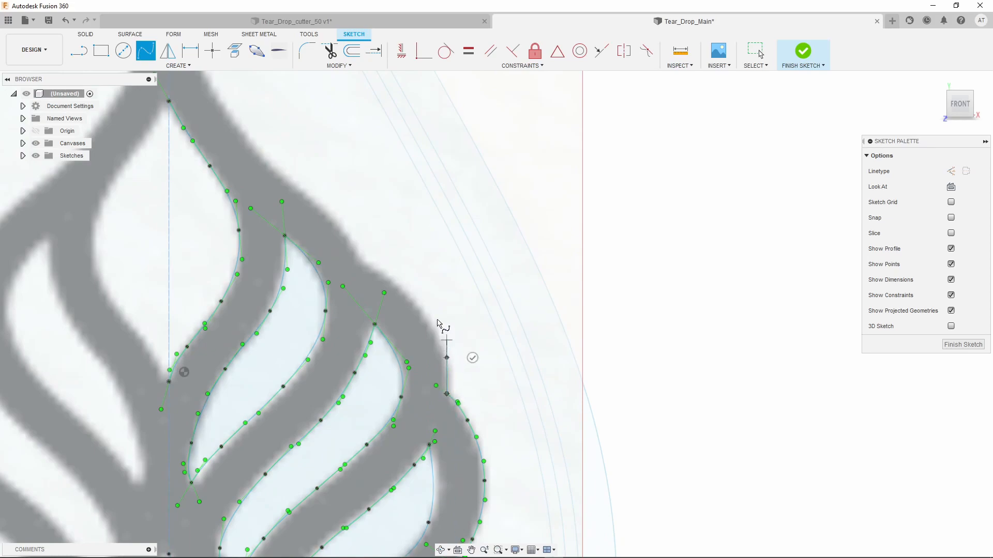
left_click(412, 301)
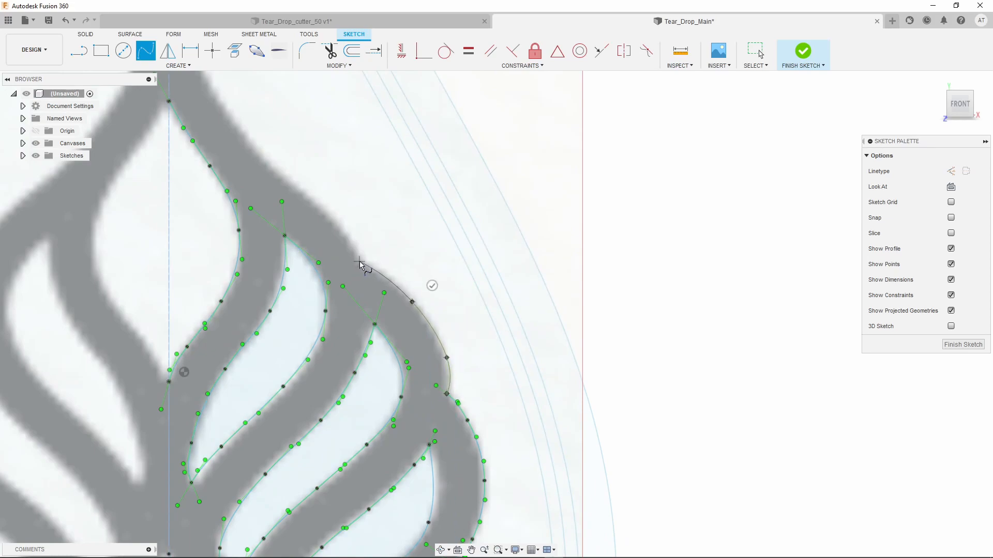
left_click(360, 262)
left_click(370, 237)
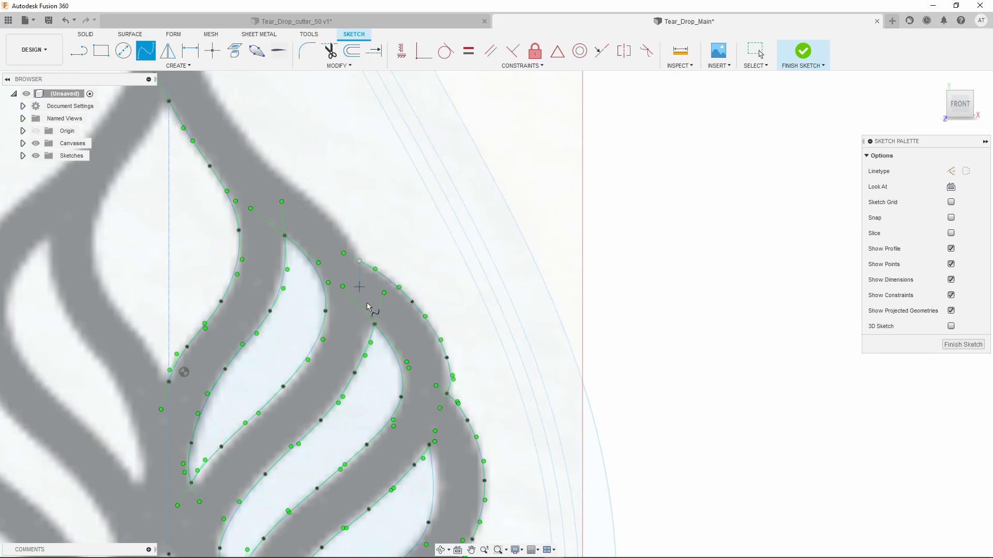
- Trace the upper right outer edge with a fit point spline from the uppermost notch to the existing point just below the ring
scroll(372, 311, "down", 4)
scroll(340, 205, "up", 4)
scroll(340, 207, "up", 2)
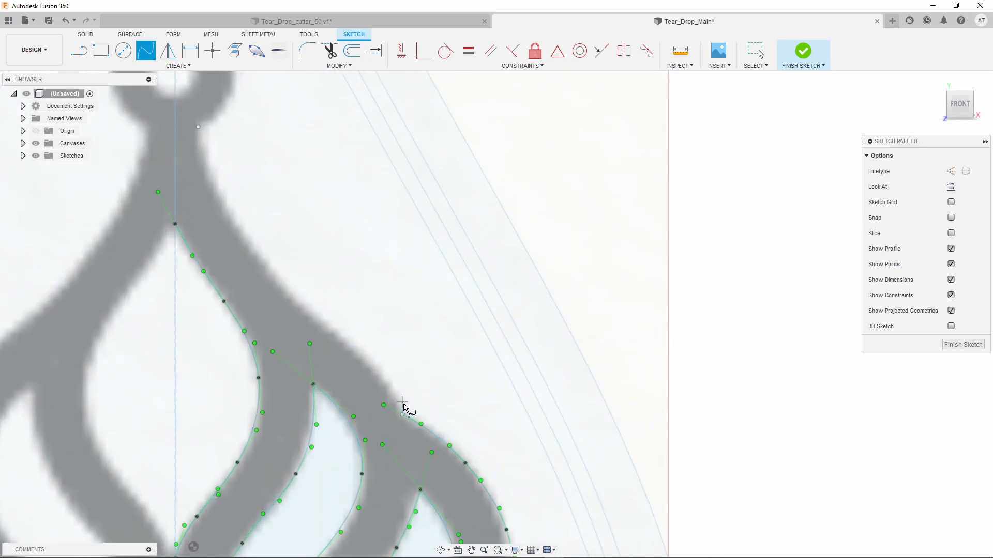
left_click(370, 363)
left_click(299, 306)
left_click(243, 234)
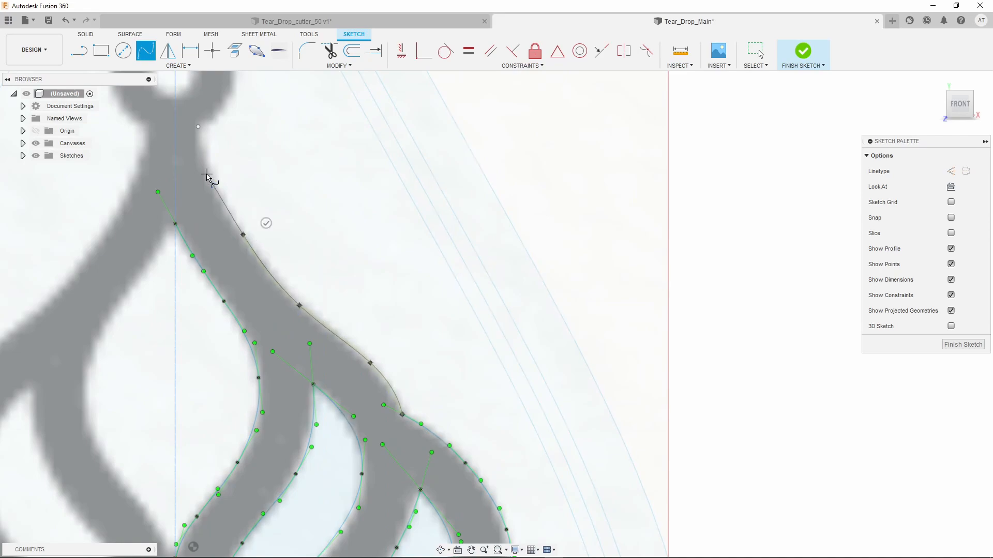
left_click(207, 174)
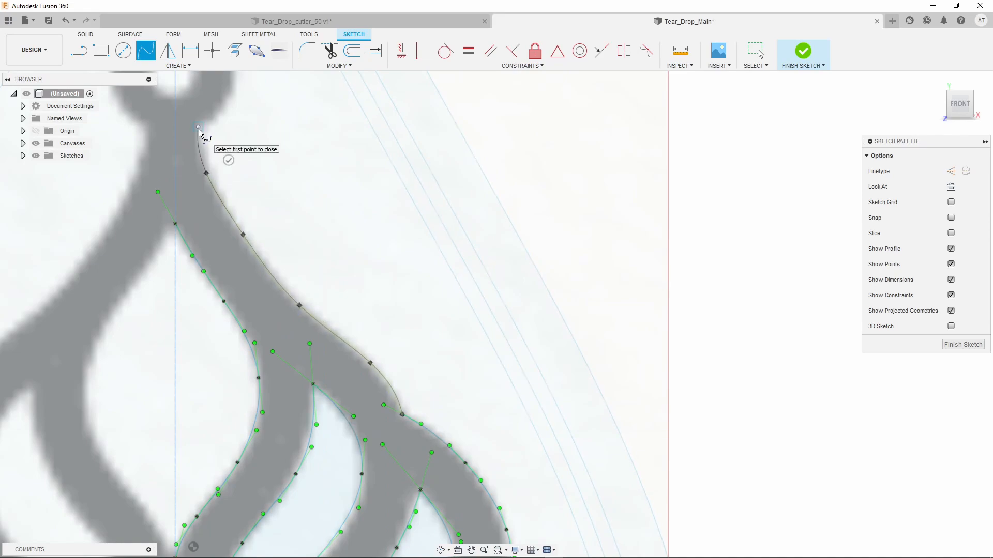
left_click(199, 127)
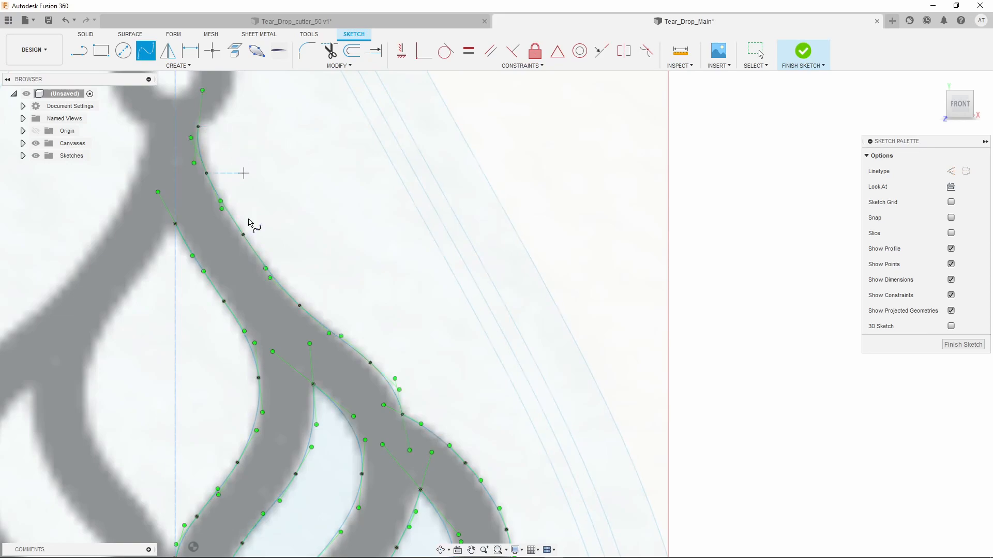
scroll(217, 207, "down", 5)
scroll(221, 204, "up", 6)
key("Escape")
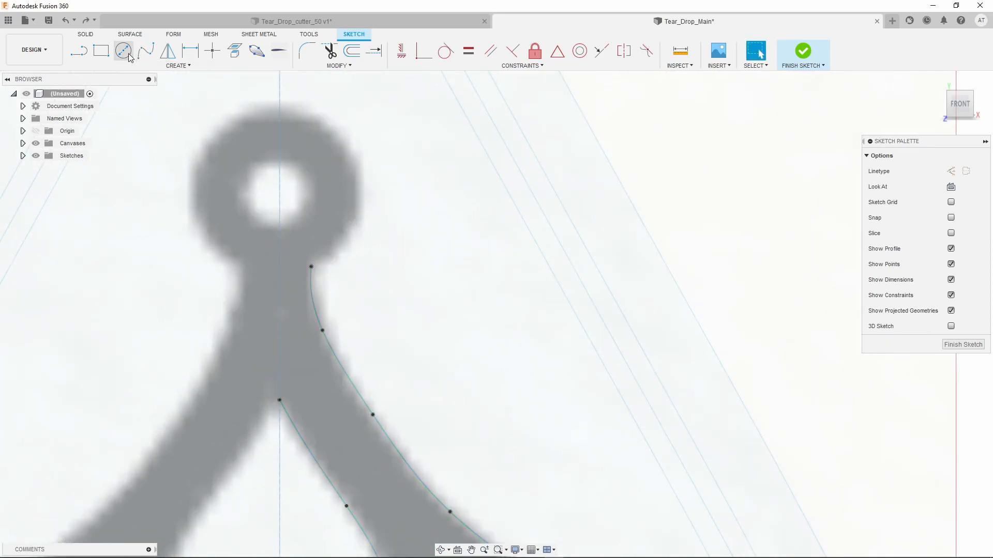
- Draw a horizontal construction line from the outer spline's top end just below the ring to the vertical centre line
key("l")
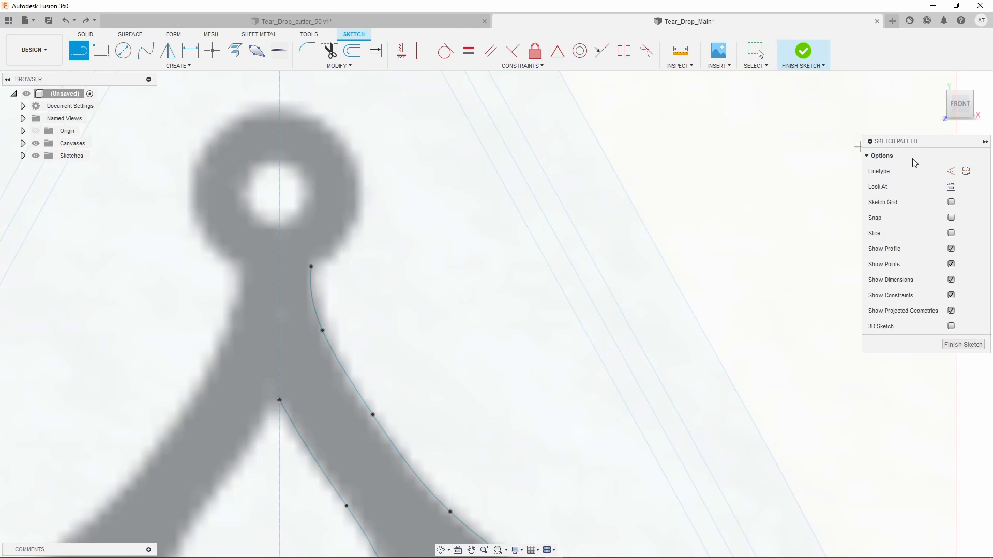
left_click(951, 171)
left_click(310, 266)
left_click(279, 267)
key("Escape")
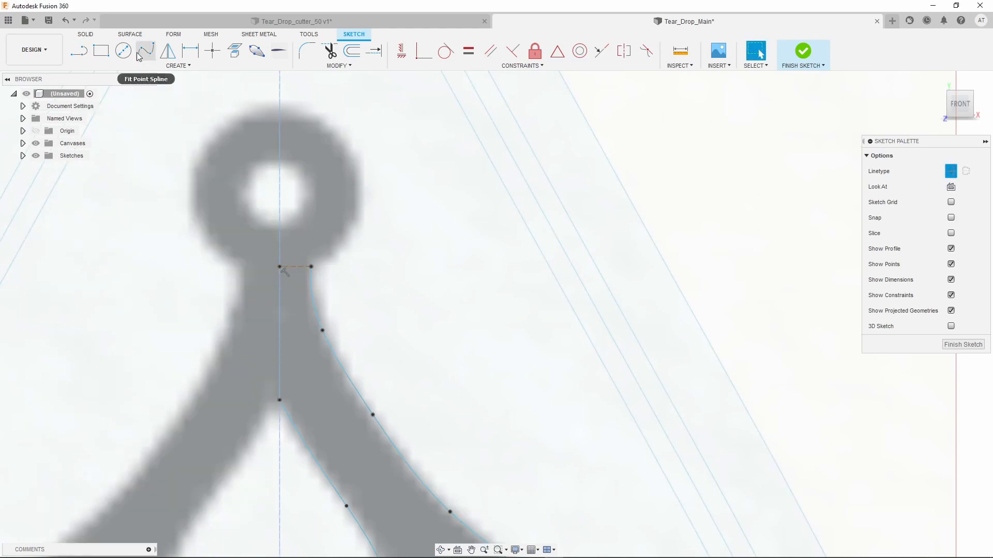
- Draw a regular centre-diameter circle centred on the construction line's inner end and passing through the outer spline's top end
left_click(124, 50)
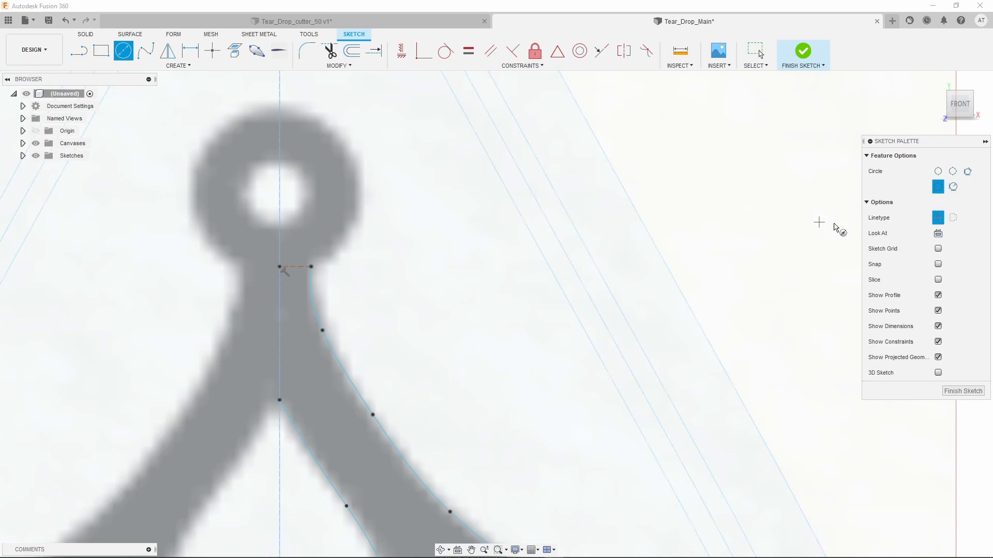
left_click(942, 220)
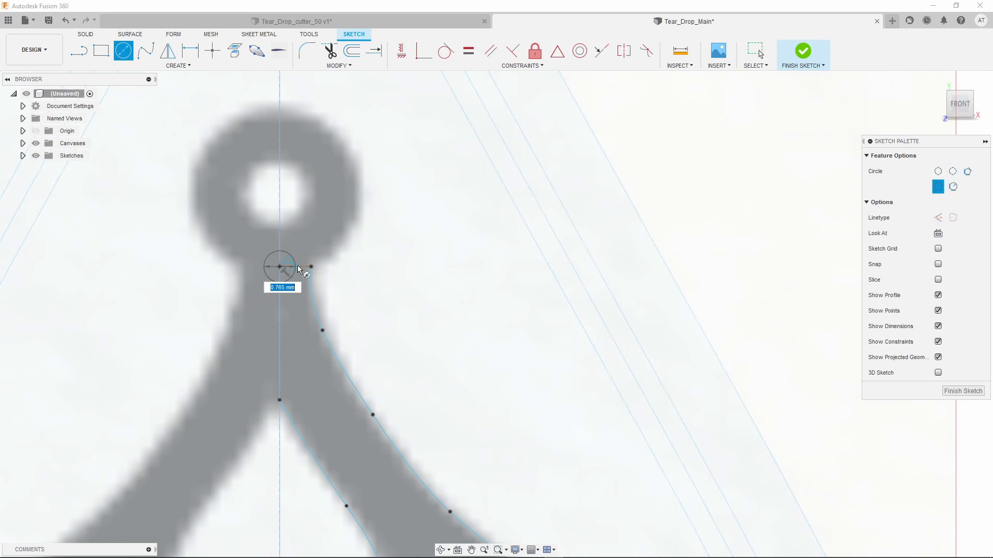
left_click(311, 267)
key("Escape")
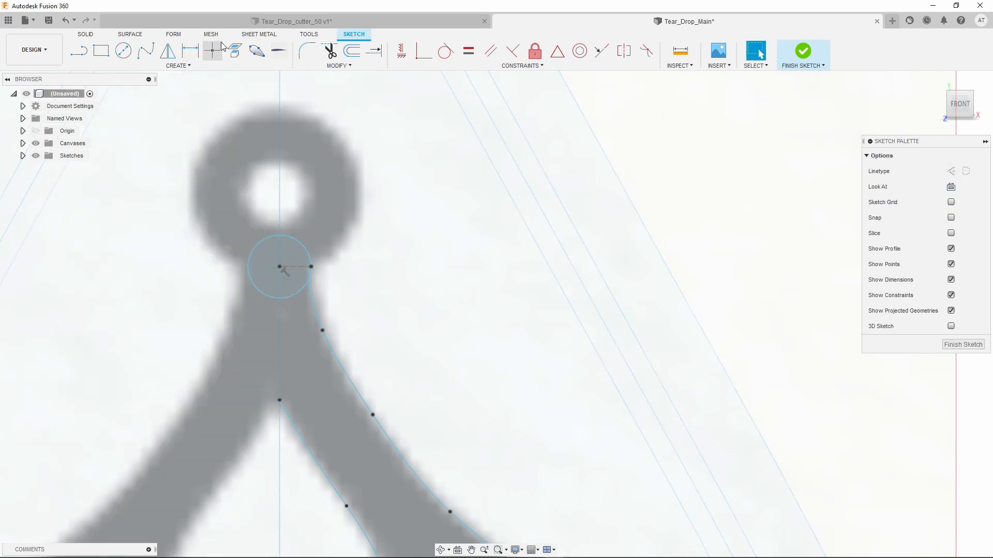
- Trim the circle's lower and left portions, keeping only the upper right quarter arc that joins the spline to the centre line
left_click(330, 51)
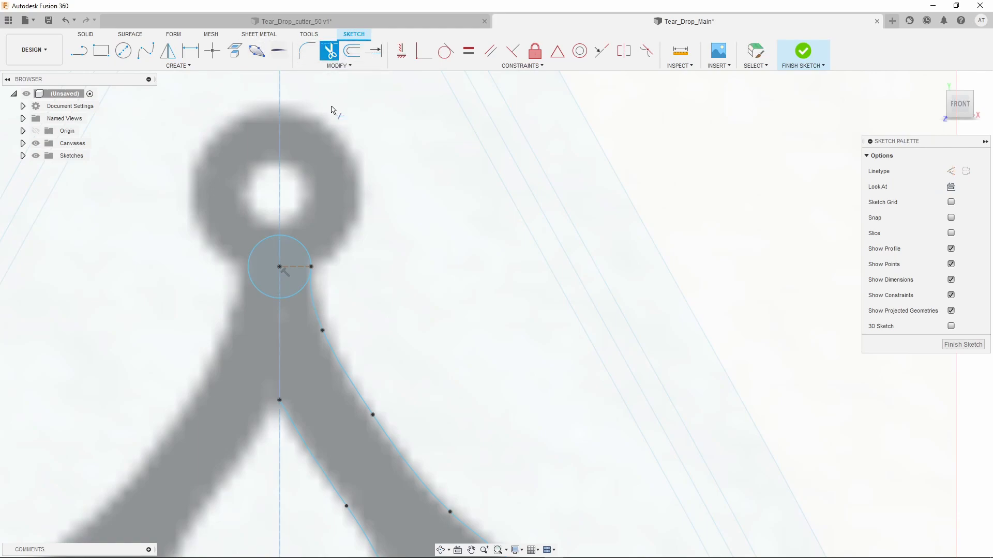
left_click(301, 289)
left_click(255, 249)
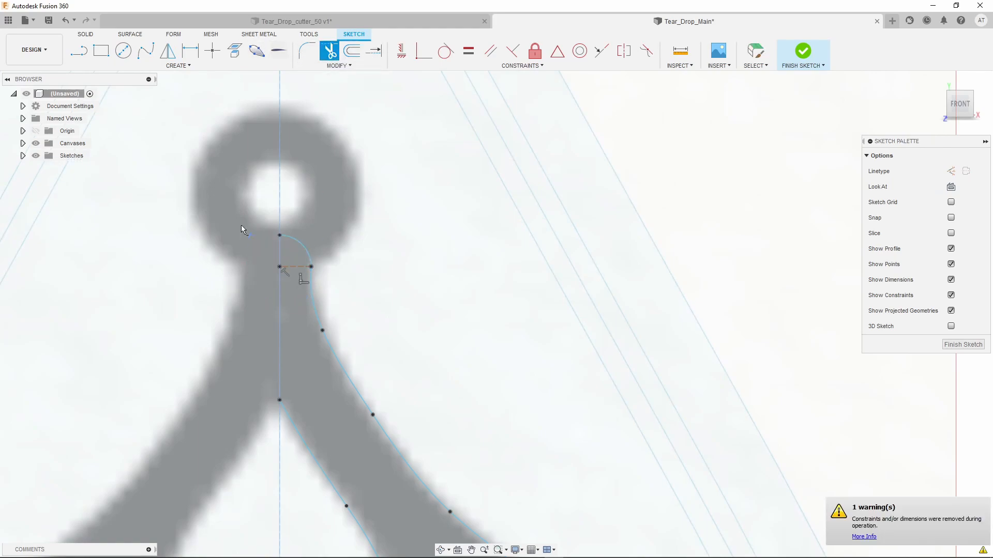
key("Escape")
- Mirror all the traced curves of the design's right half, including the top arc, about the vertical centre line
scroll(305, 197, "down", 8)
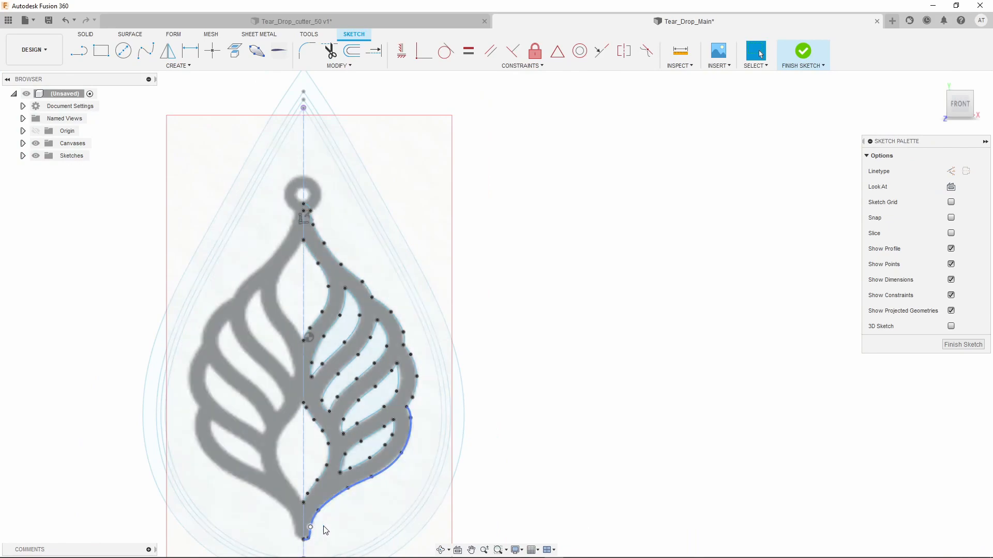
scroll(413, 229, "down", 4)
scroll(403, 234, "up", 5)
scroll(385, 256, "down", 3)
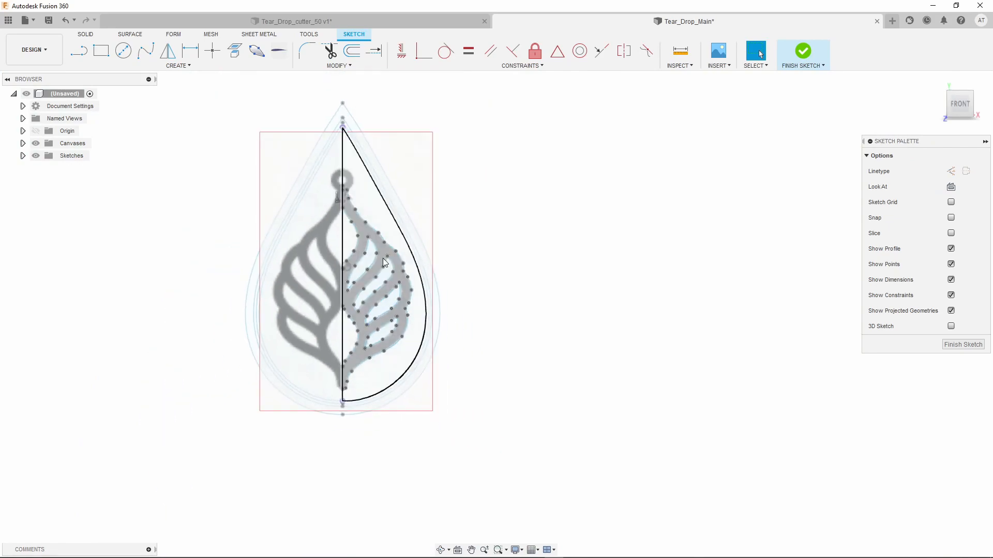
scroll(383, 259, "up", 1)
left_click(167, 51)
scroll(353, 195, "up", 4)
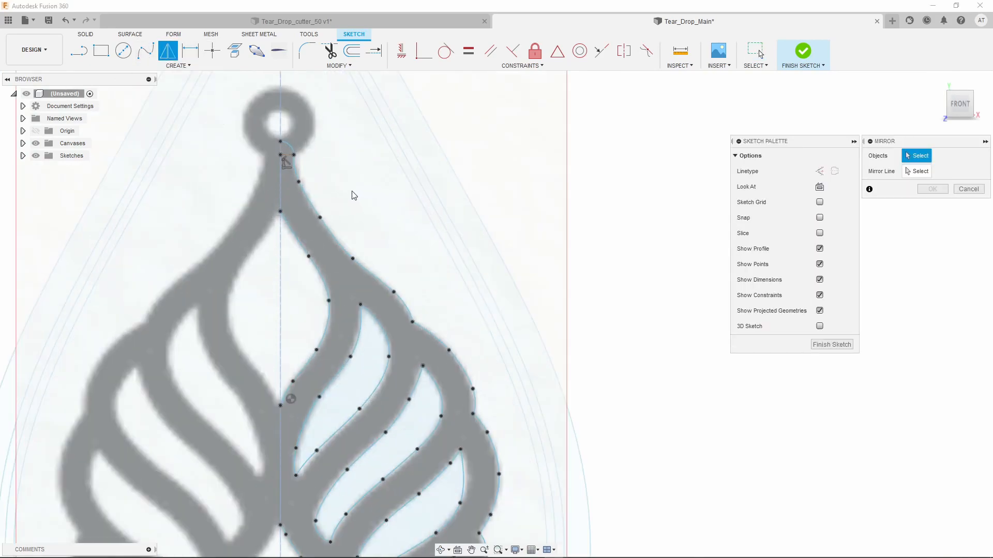
left_click(292, 150)
left_click(299, 182)
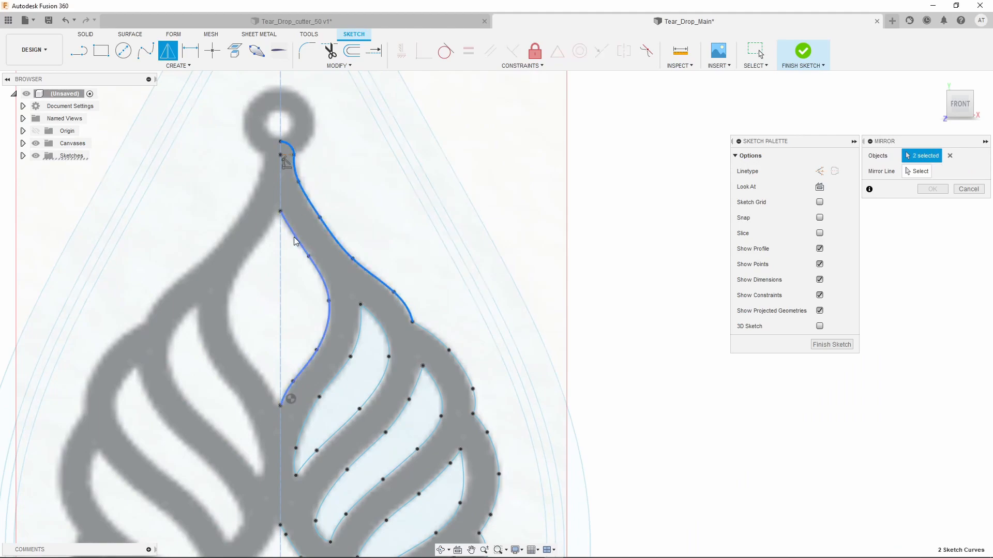
left_click(295, 237)
left_click(358, 320)
left_click(376, 325)
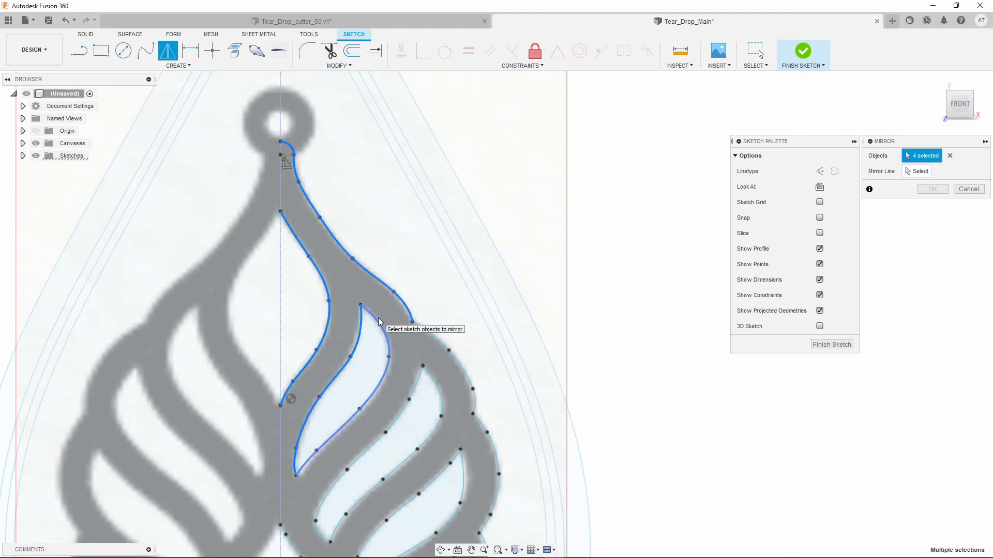
left_click(433, 337)
left_click(423, 362)
left_click(434, 390)
left_click(439, 421)
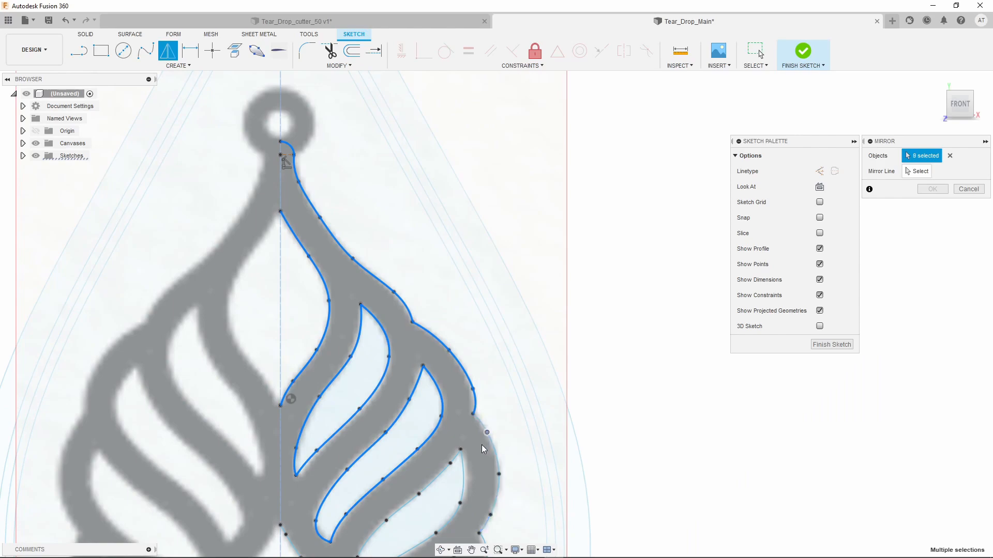
left_click(488, 433)
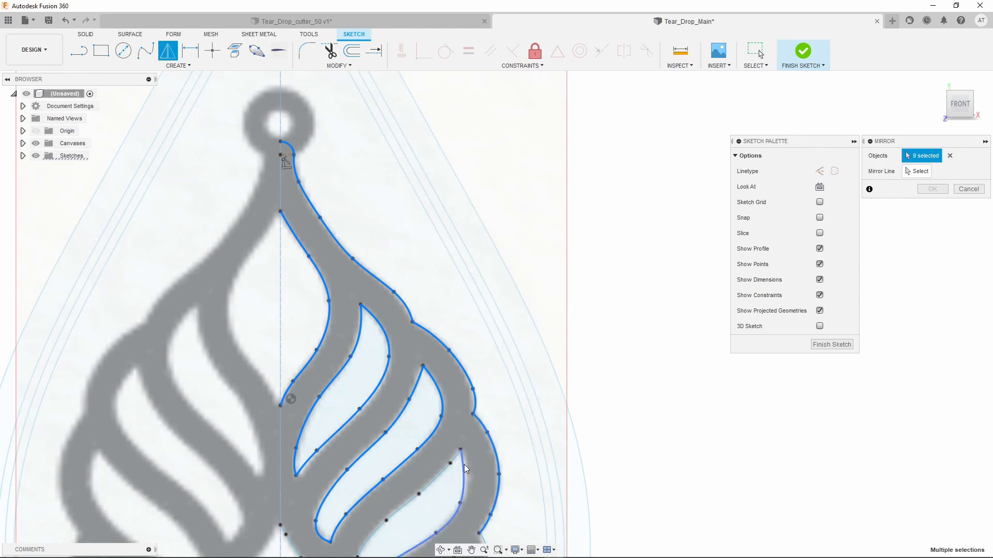
left_click(440, 476)
scroll(404, 332, "down", 3)
scroll(432, 342, "up", 5)
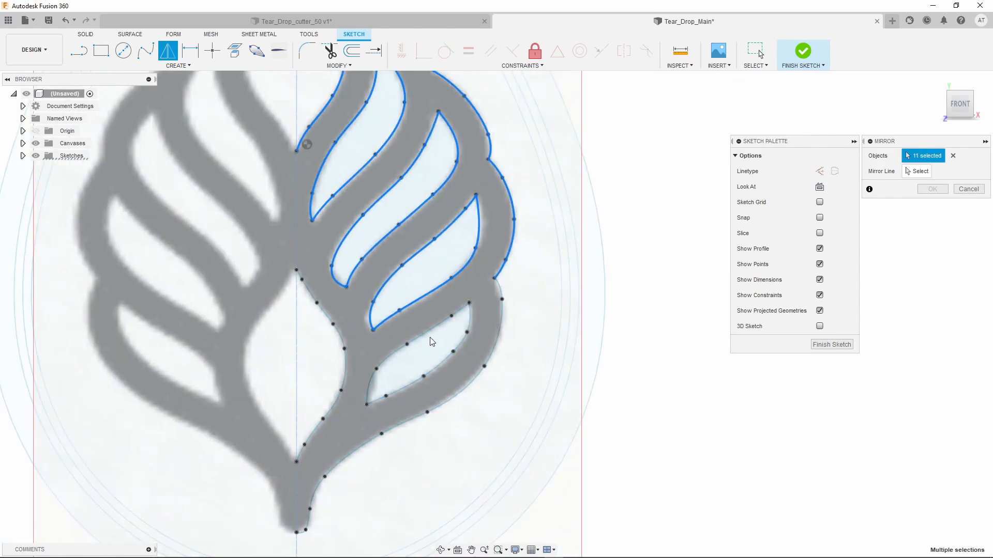
left_click(451, 385)
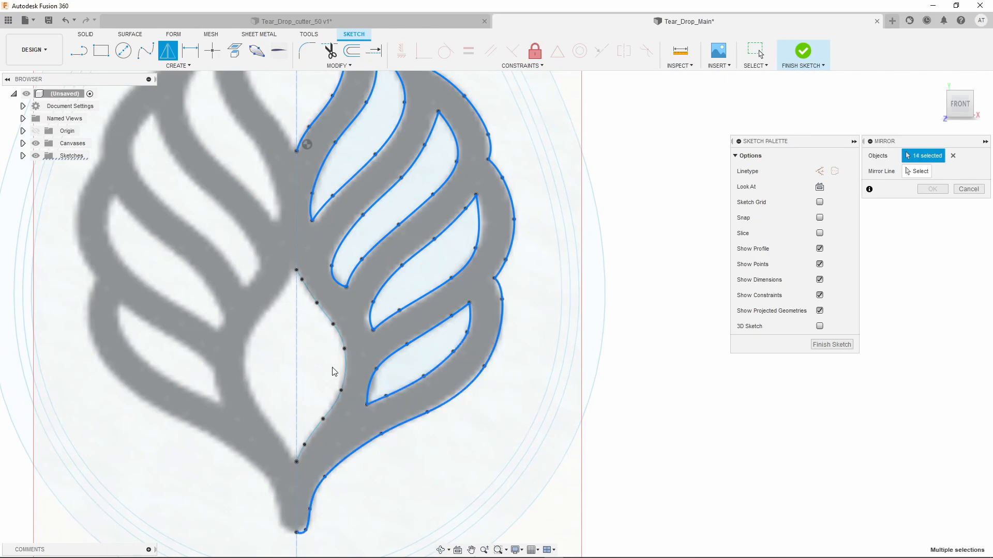
left_click(346, 365)
left_click(918, 175)
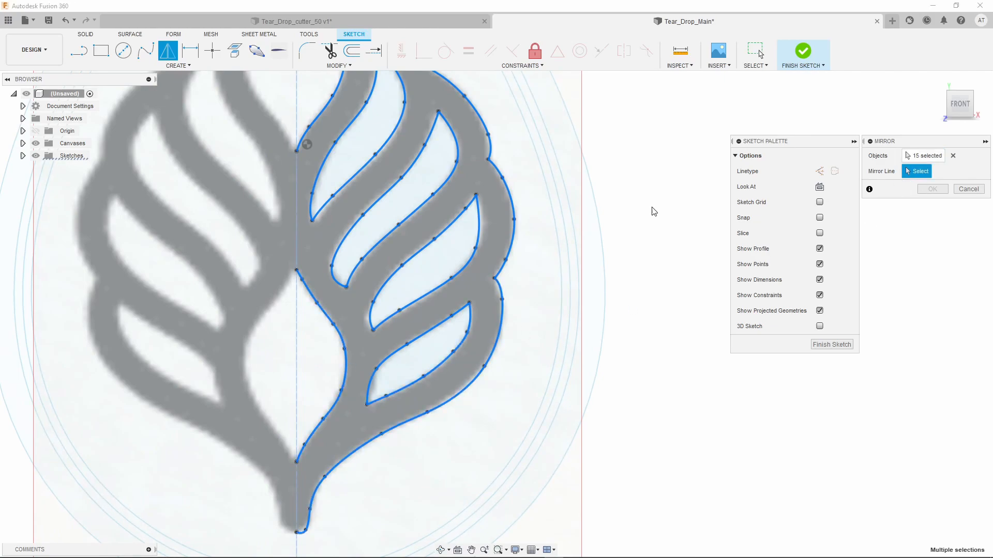
left_click(296, 202)
scroll(298, 231, "down", 3)
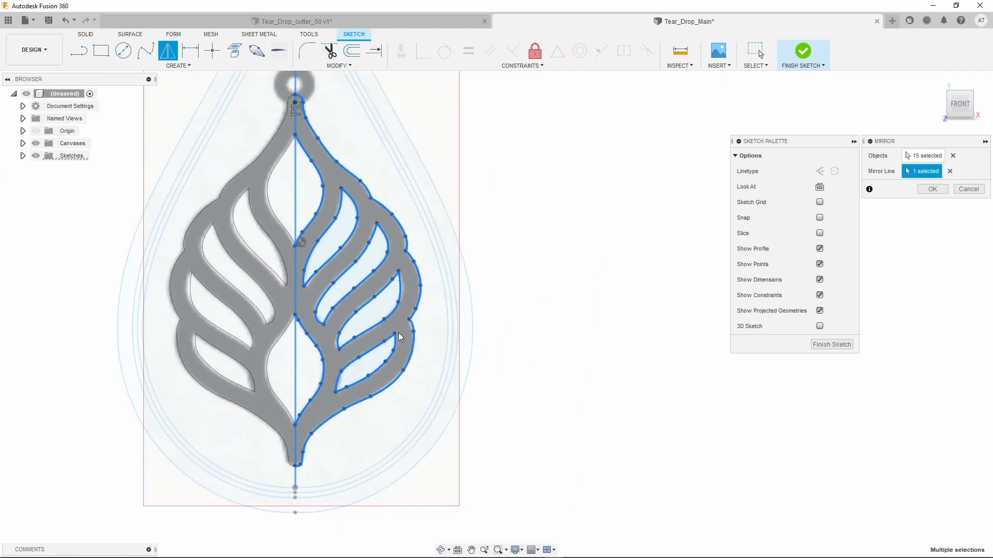
scroll(298, 231, "up", 1)
left_click(932, 189)
scroll(587, 377, "down", 2)
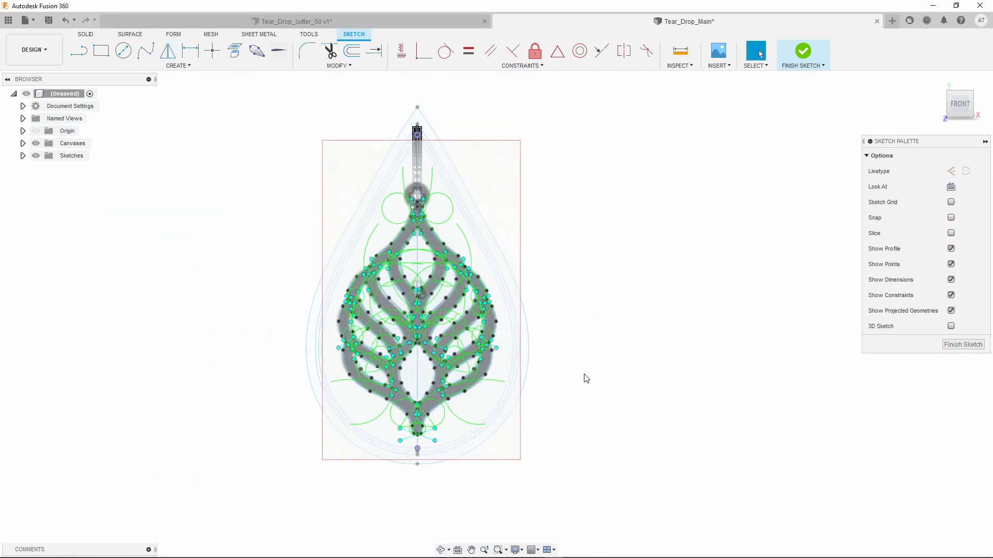
scroll(589, 378, "up", 1)
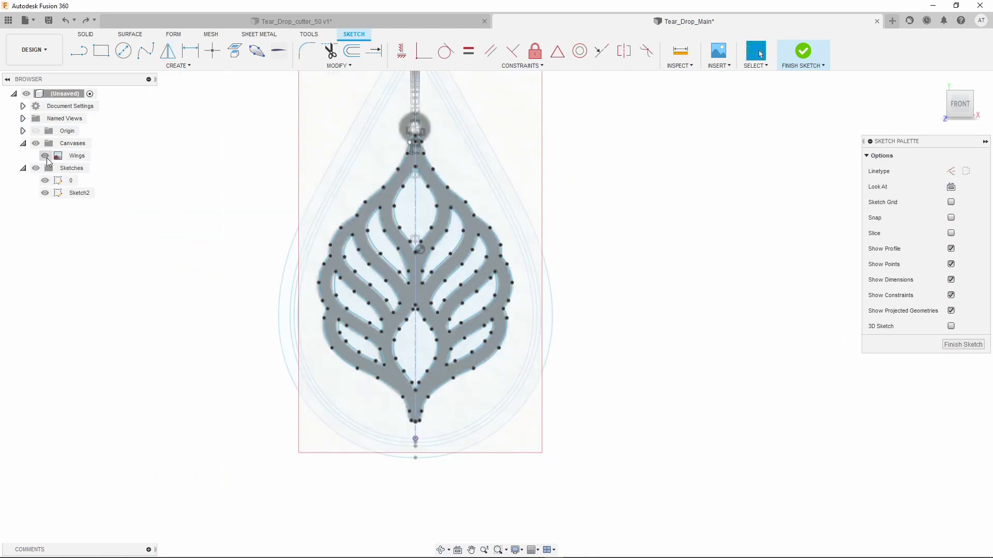
- Hide the Wings canvas, leaving the sketches shown
left_click(46, 156)
middle_click_drag(229, 227, 229, 201, "shift")
scroll(229, 200, "down", 3)
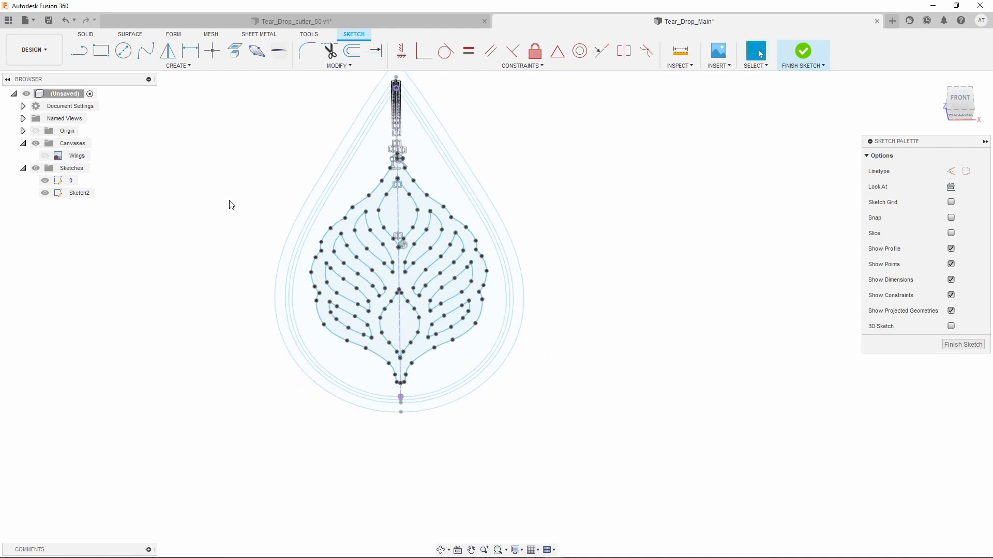
scroll(229, 201, "up", 2)
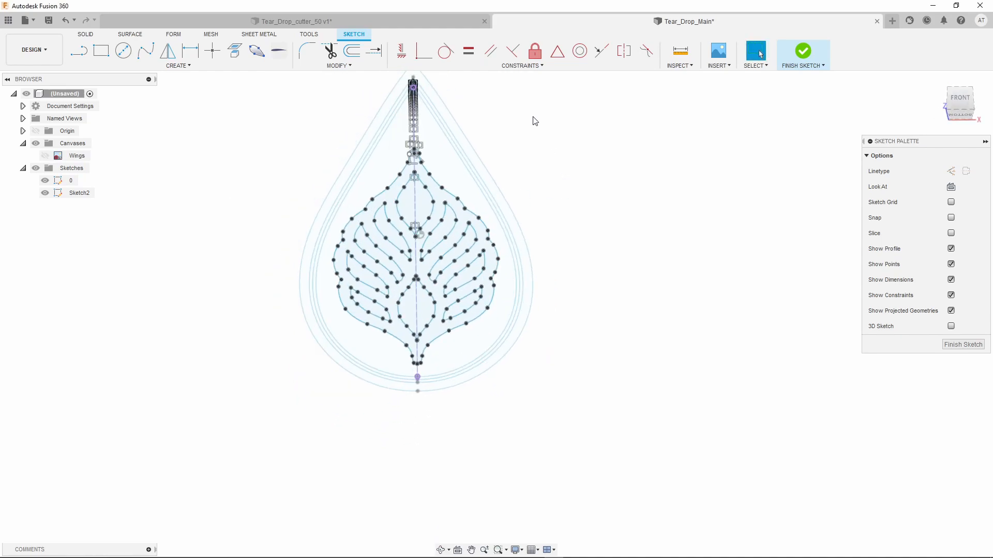
scroll(473, 95, "down", 2)
scroll(472, 95, "up", 3)
mouse_move(472, 95)
middle_mouse_down("shift")
mouse_move(547, 163)
mouse_move(499, 199)
middle_mouse_up("shift")
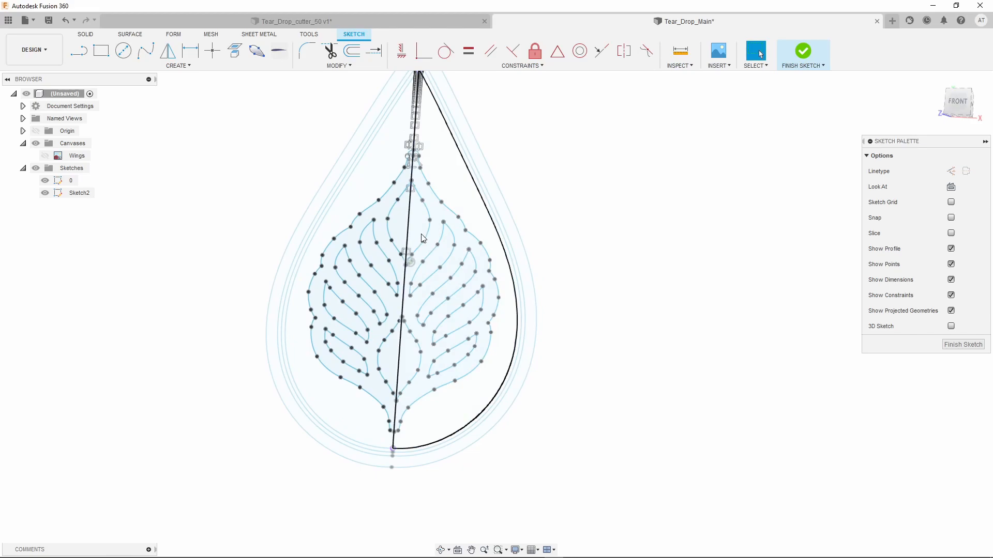
- Check the closed profiles of the wing design and the surrounding teardrop by selecting their regions in the sketches
left_click(438, 214)
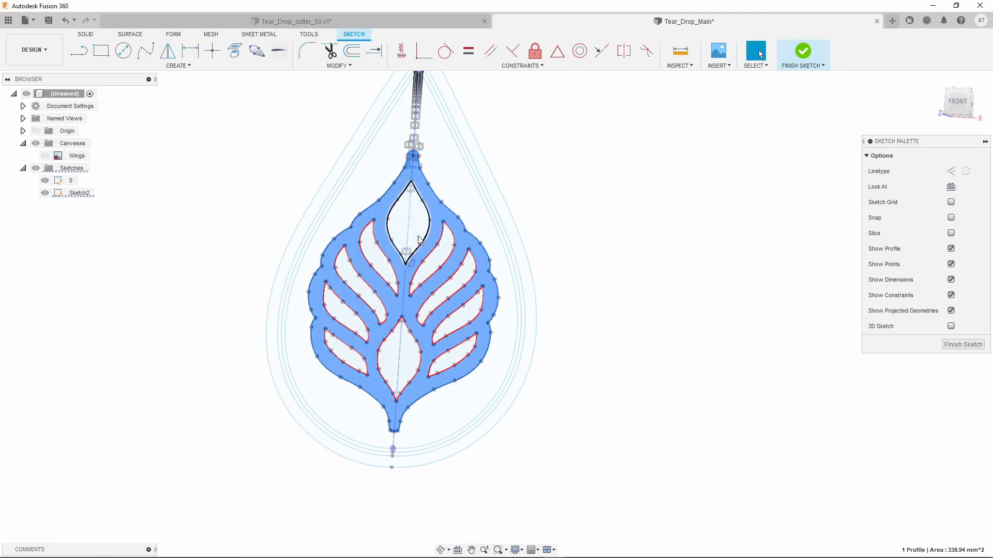
left_click(455, 160)
left_click(413, 101)
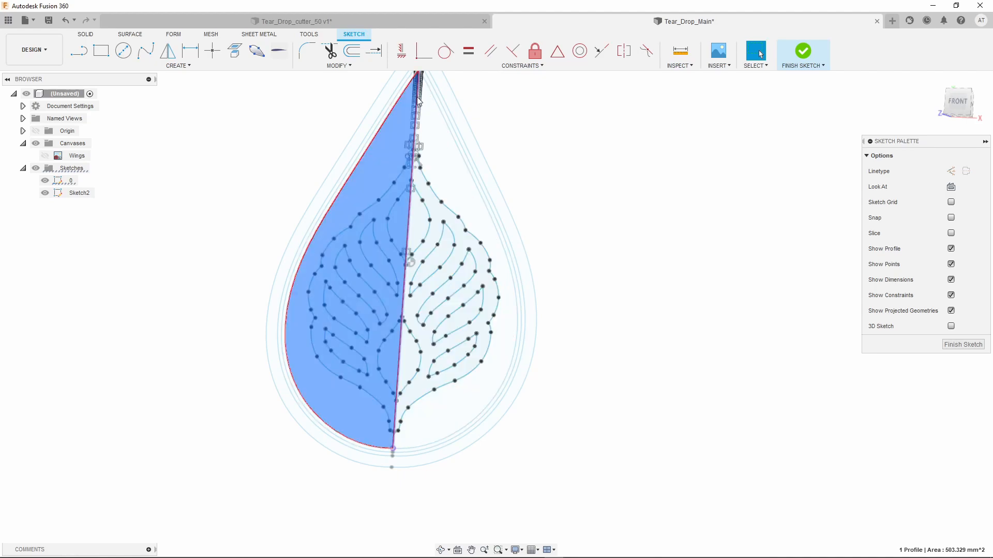
left_click(182, 209)
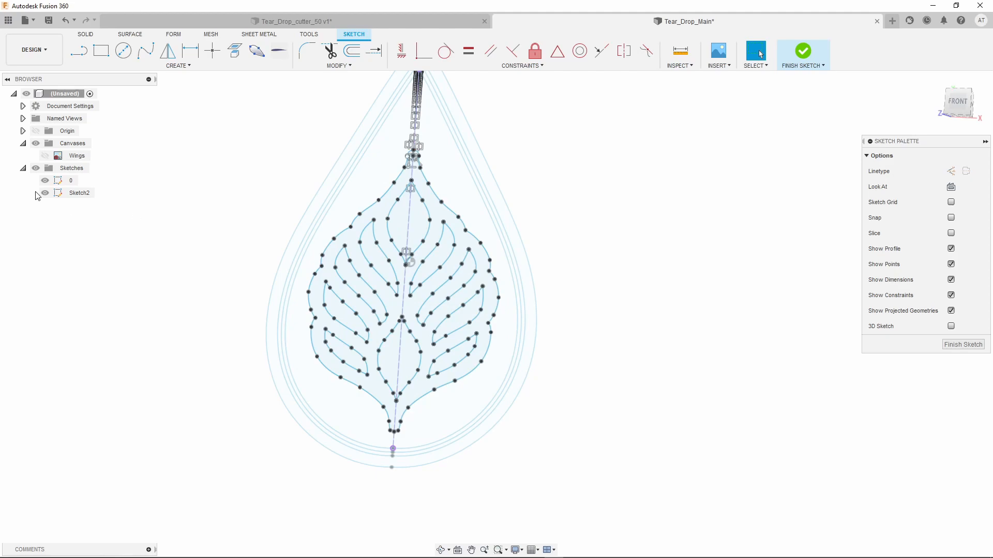
- Hide the imported teardrop sketch 0 and check that the wing design selects as one profile
left_click(45, 181)
scroll(452, 237, "up", 3)
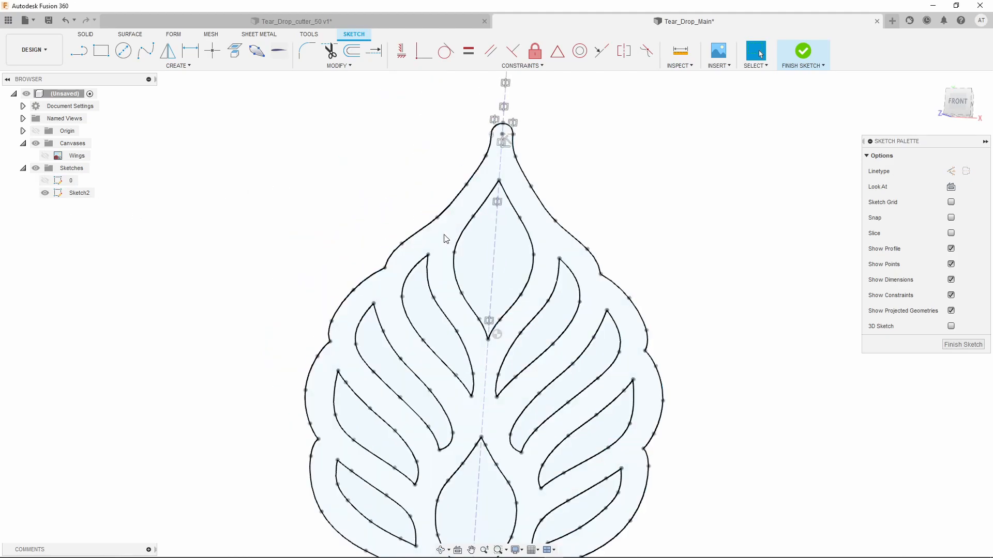
scroll(372, 166, "down", 4)
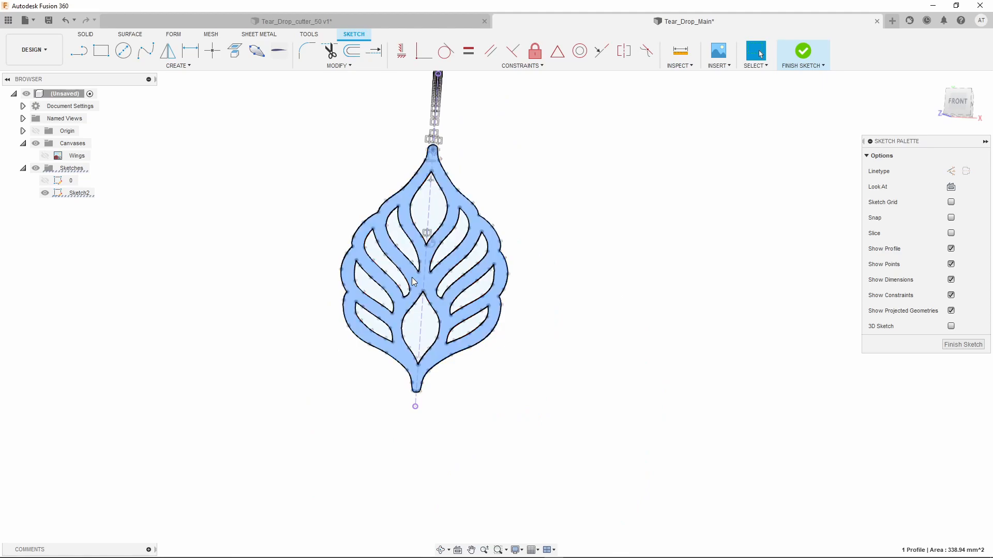
left_click(413, 282)
left_click(181, 207)
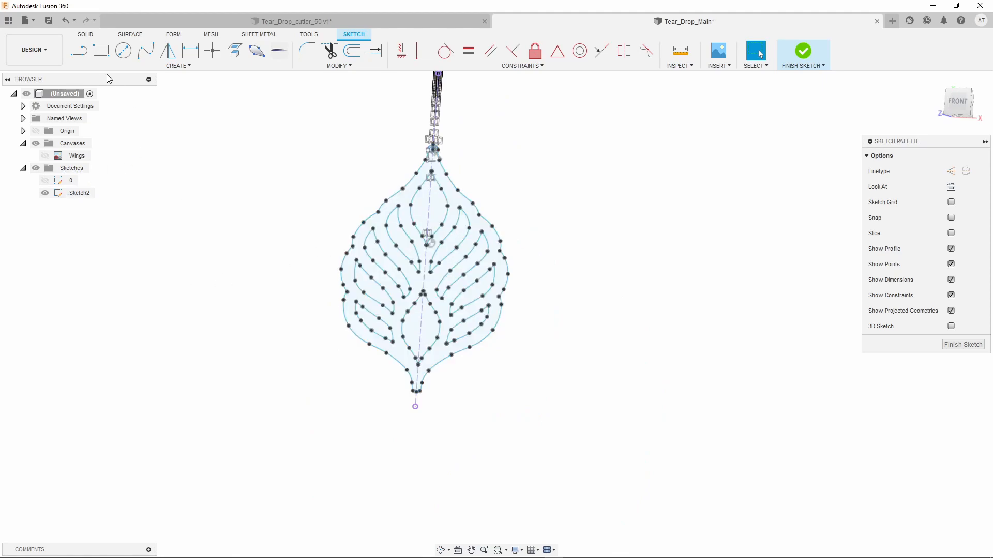
- Extrude the wing design profile 4 mm as a new body, leaving its openings unfilled
left_click(85, 34)
left_click(101, 50)
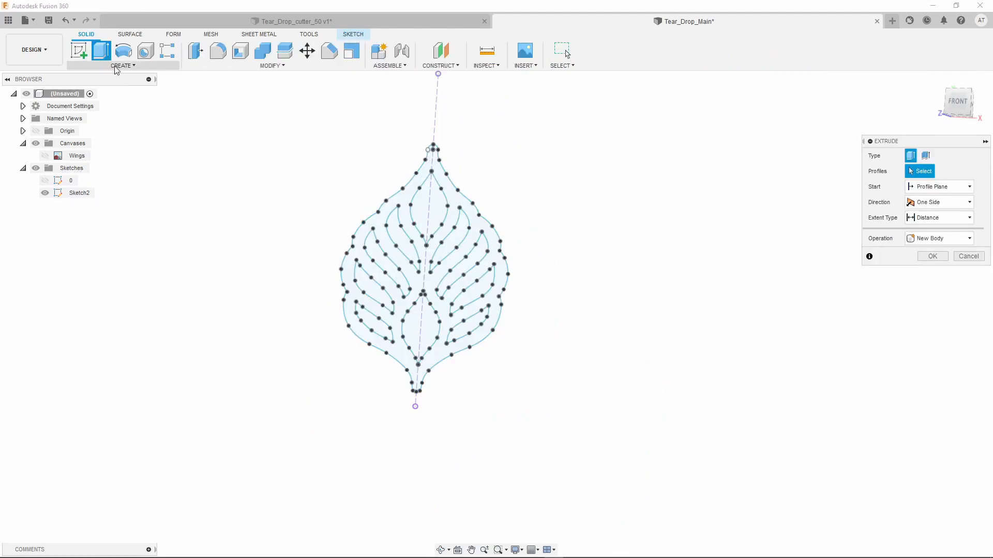
scroll(372, 197, "up", 4)
left_click(465, 206)
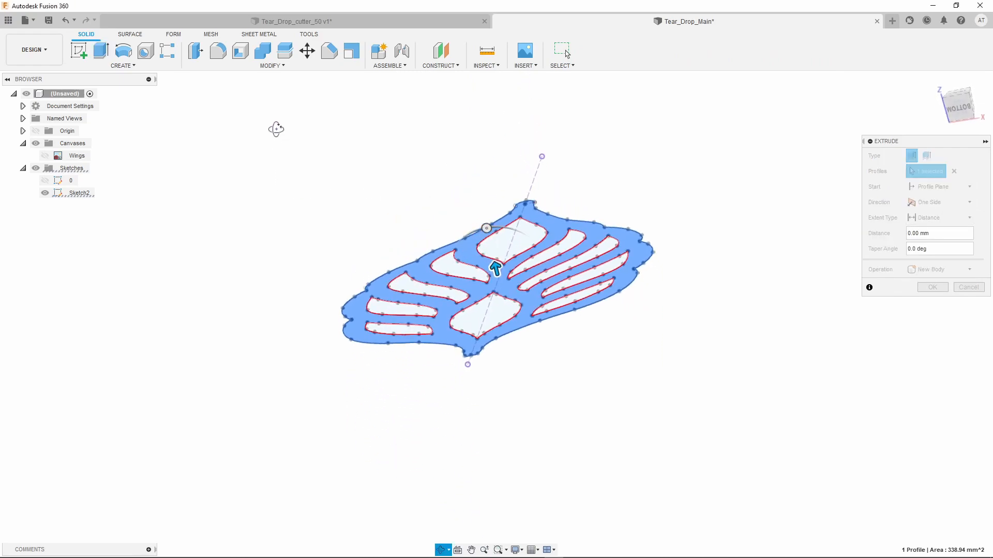
type("4")
key("Return")
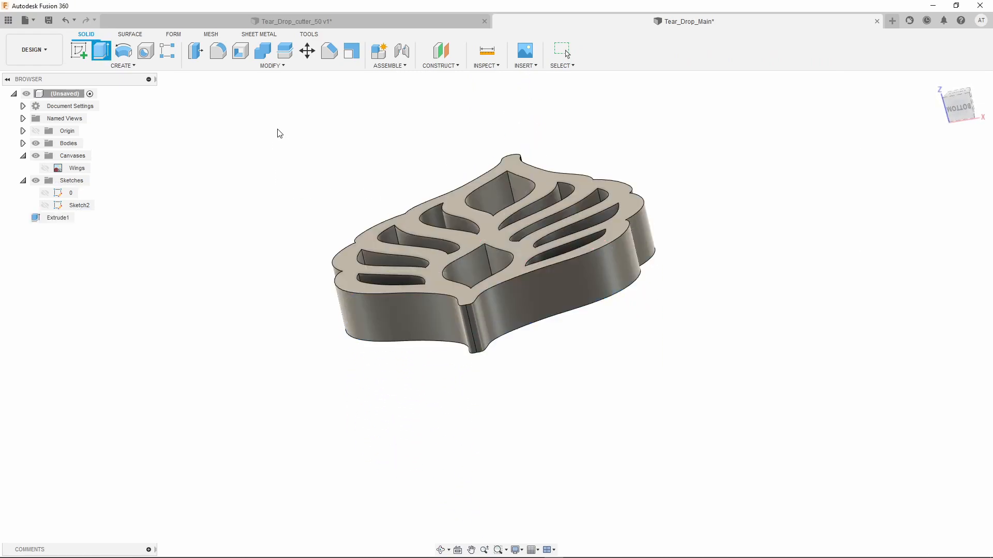
- Show sketch 0 and extrude both halves of its innermost teardrop 2 mm, joining them to the wing body as a base
left_click(45, 193)
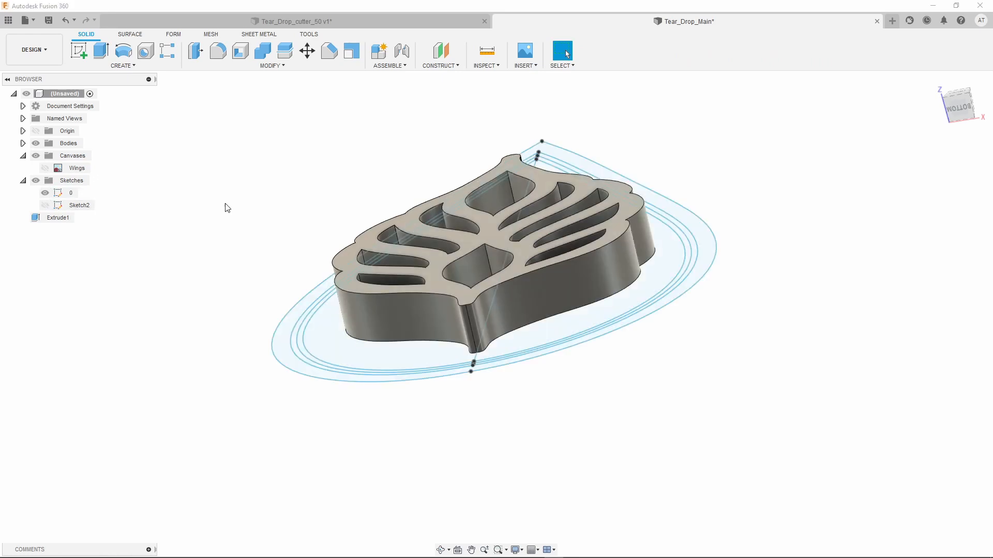
mouse_move(224, 206)
middle_mouse_down("shift")
mouse_move(267, 181)
mouse_move(275, 191)
middle_mouse_up("shift")
scroll(276, 192, "down", 3)
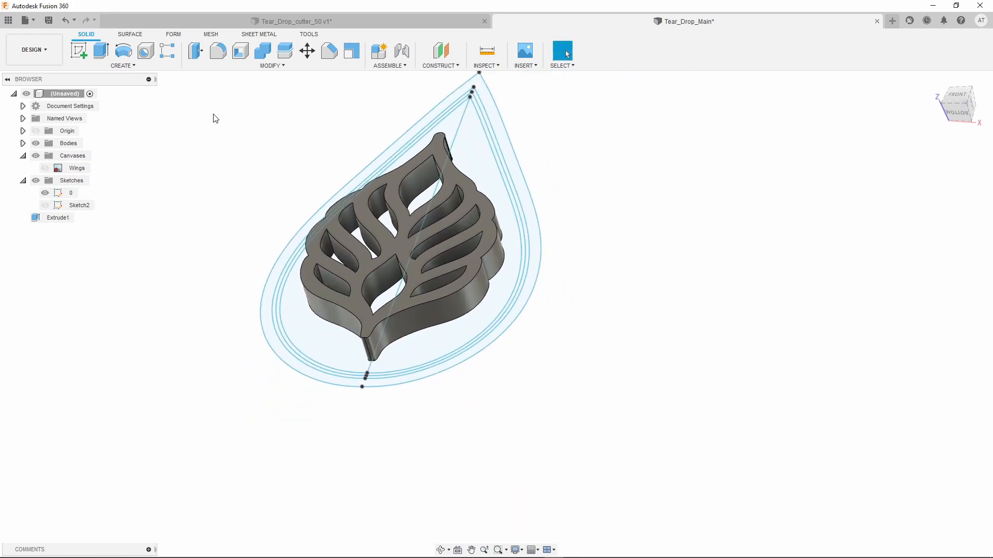
left_click(98, 51)
left_click(465, 137)
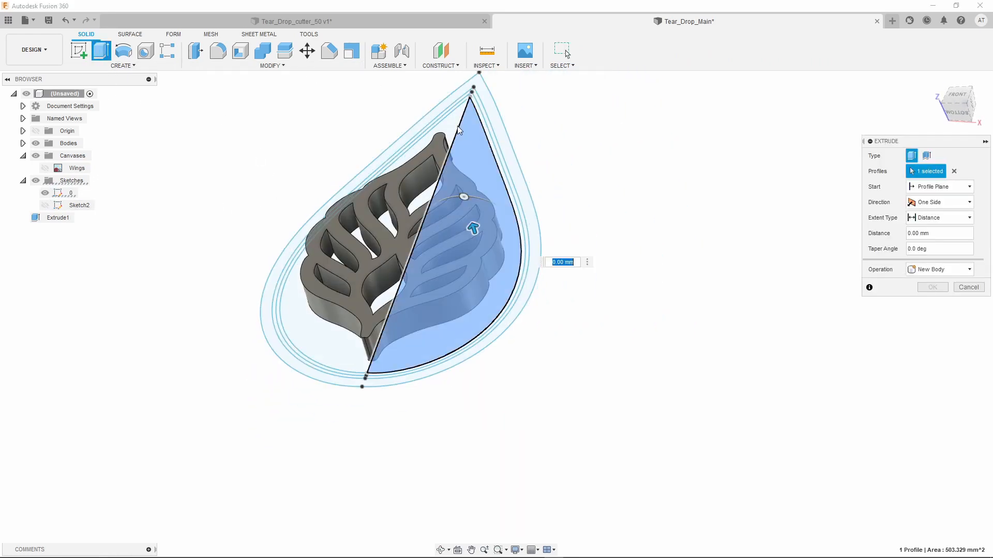
left_click(455, 127)
type("2")
key("Return")
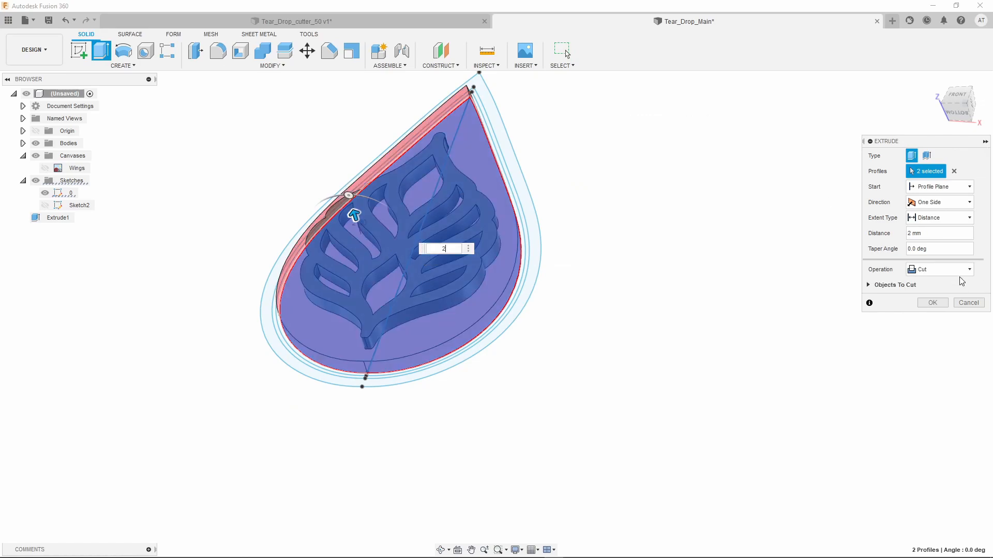
left_click(970, 270)
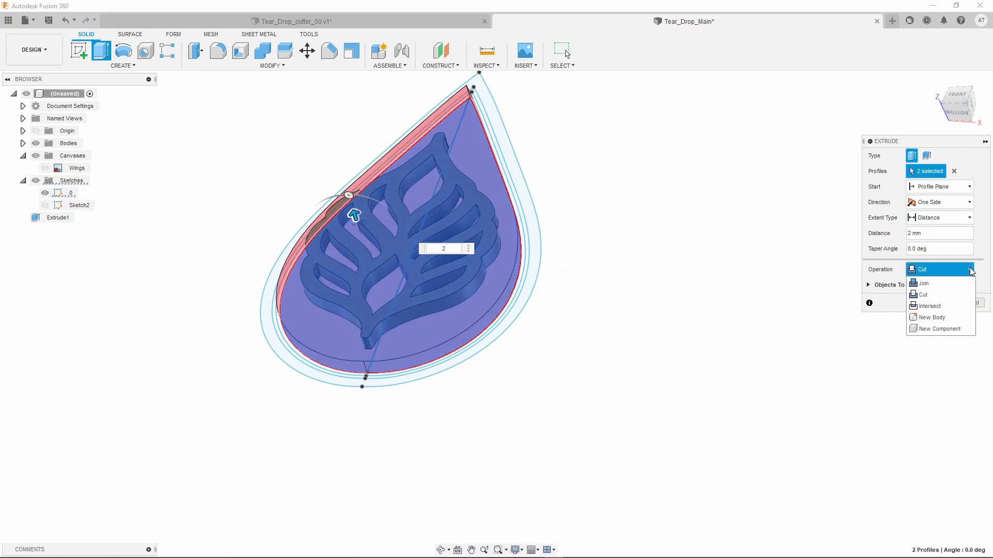
left_click(926, 283)
left_click(933, 287)
middle_click_drag(667, 295, 434, 217, "shift")
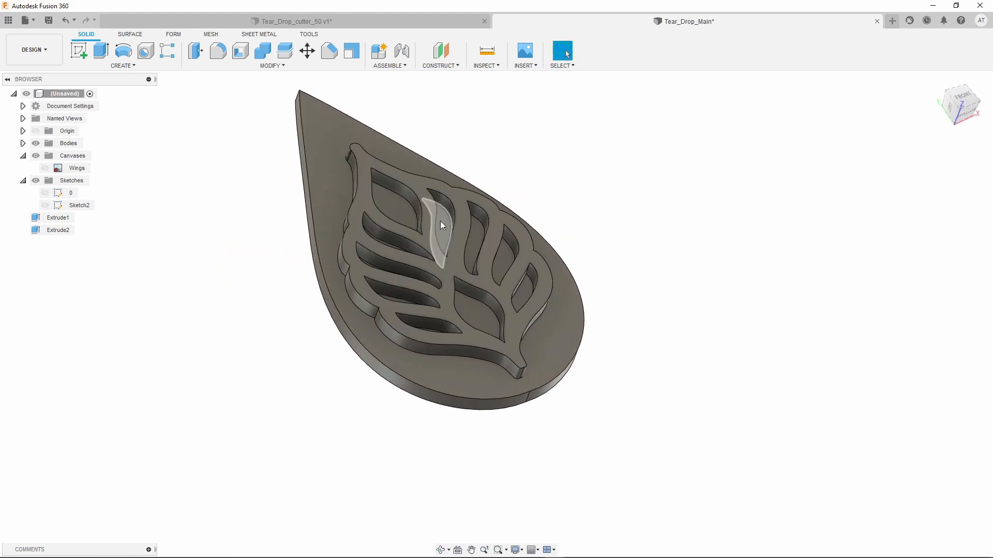
middle_click_drag(511, 305, 646, 236, "shift")
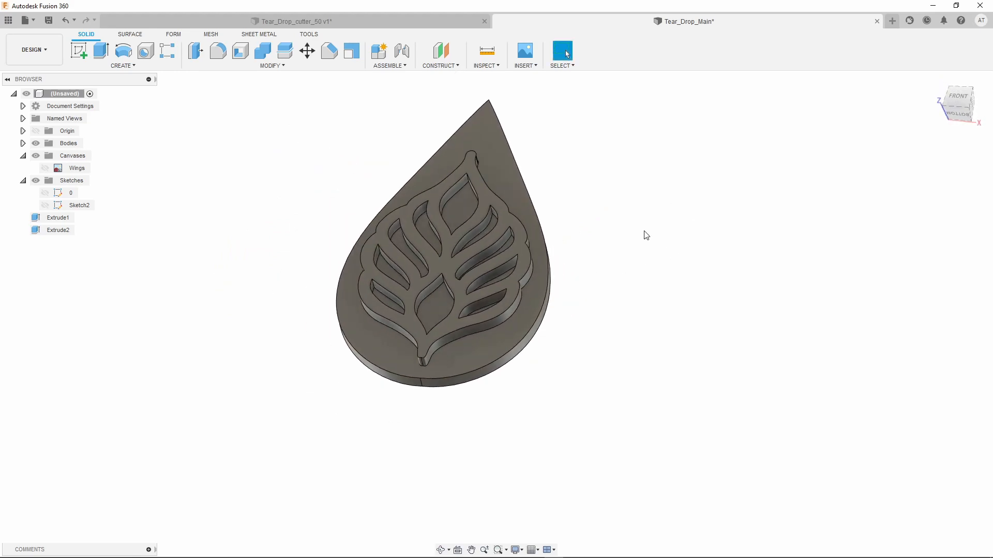
- Rename the finished body as Embossing_Tool1
left_click(23, 143)
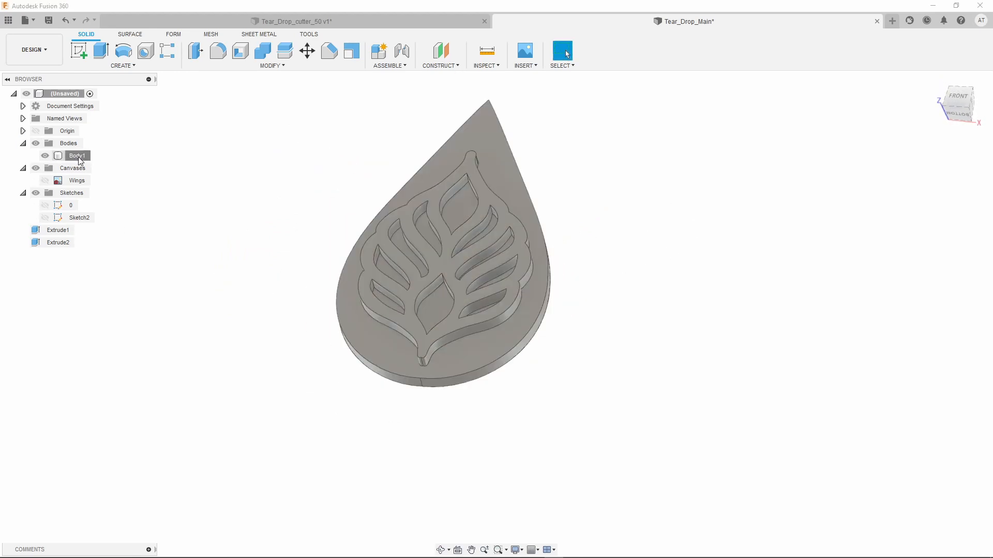
double_click(78, 156)
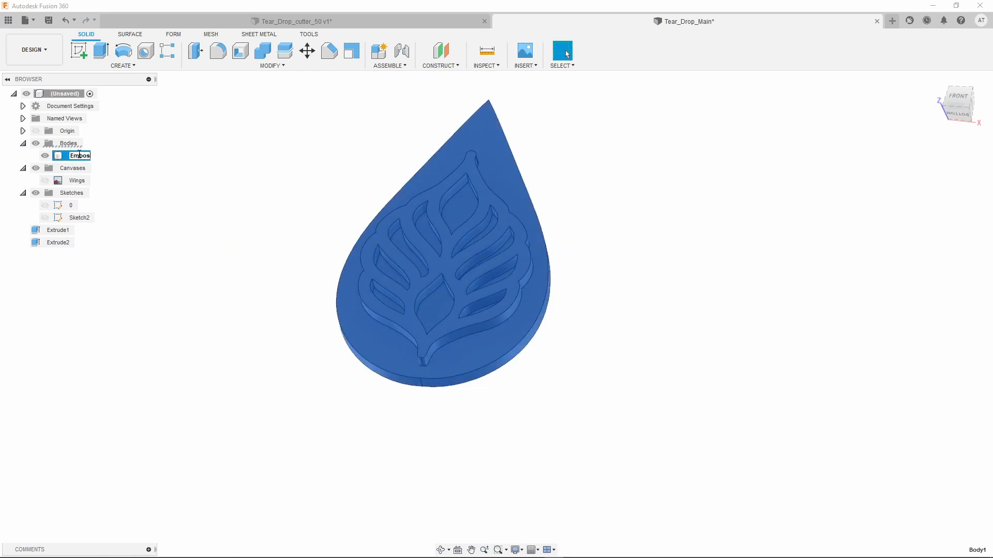
type("Embossing_Tool1")
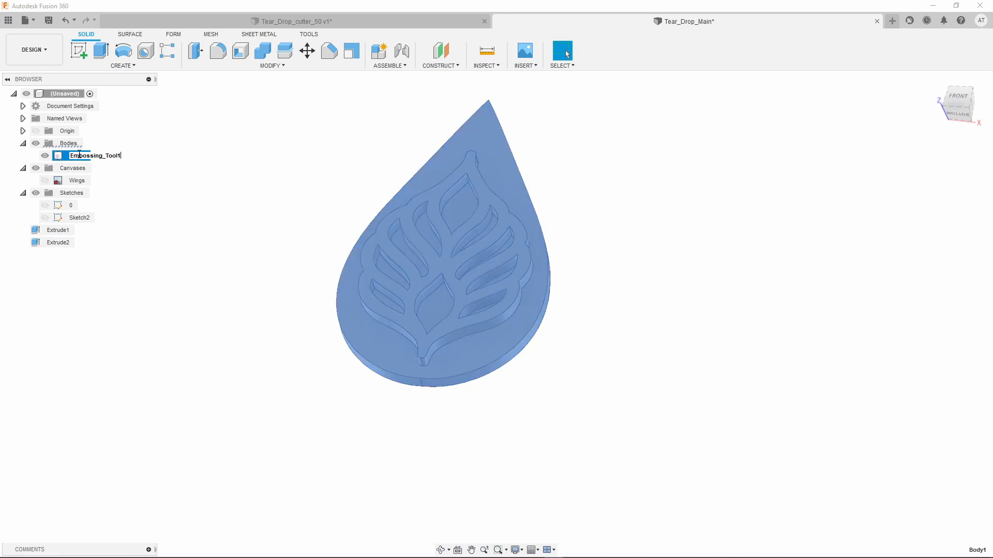
key("Return")
- Export the Embossing_Tool1 body as a binary STL with high refinement to the tear-drop-shape folder, keeping the body's name as file name
right_click(80, 158)
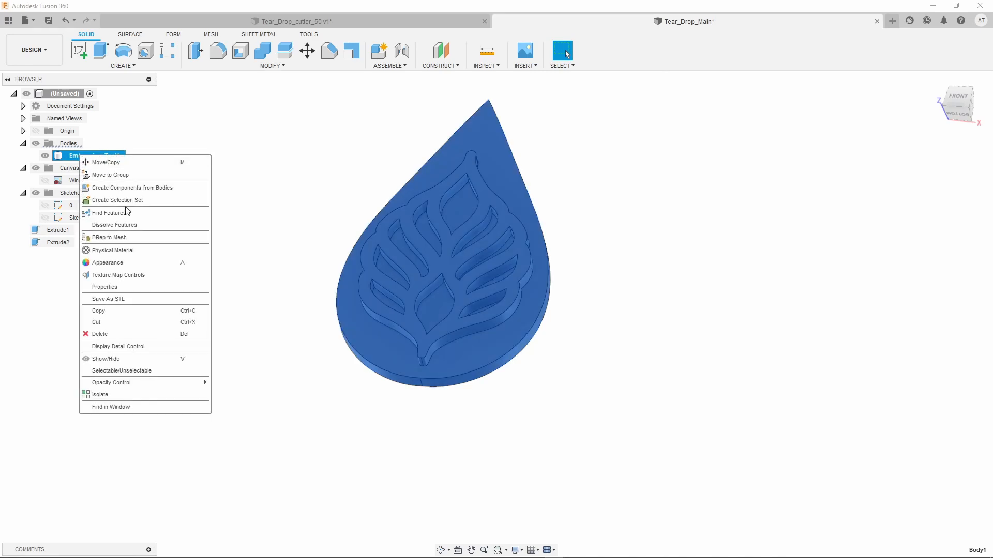
left_click(123, 300)
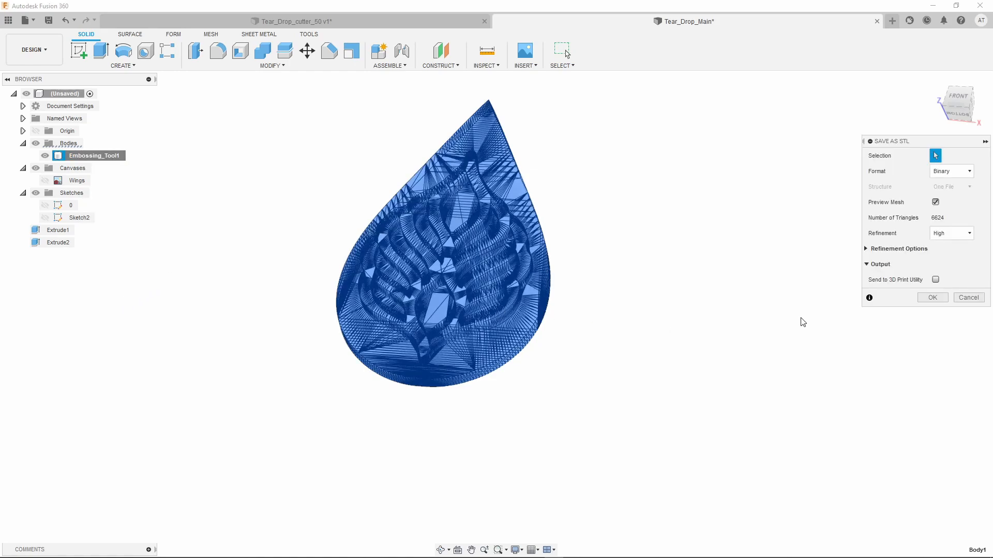
left_click(940, 299)
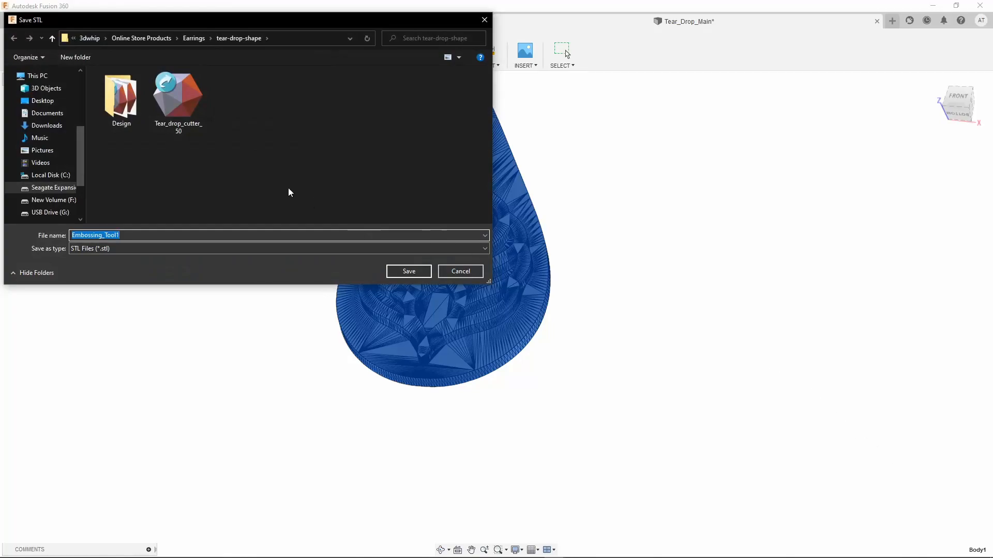
left_click(419, 272)
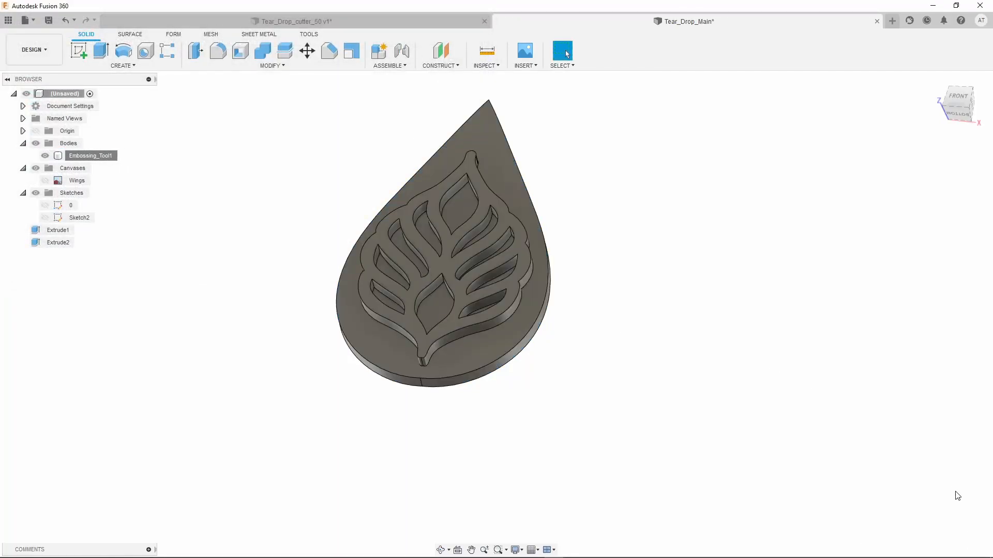
middle_click_drag(614, 286, 628, 168, "shift")
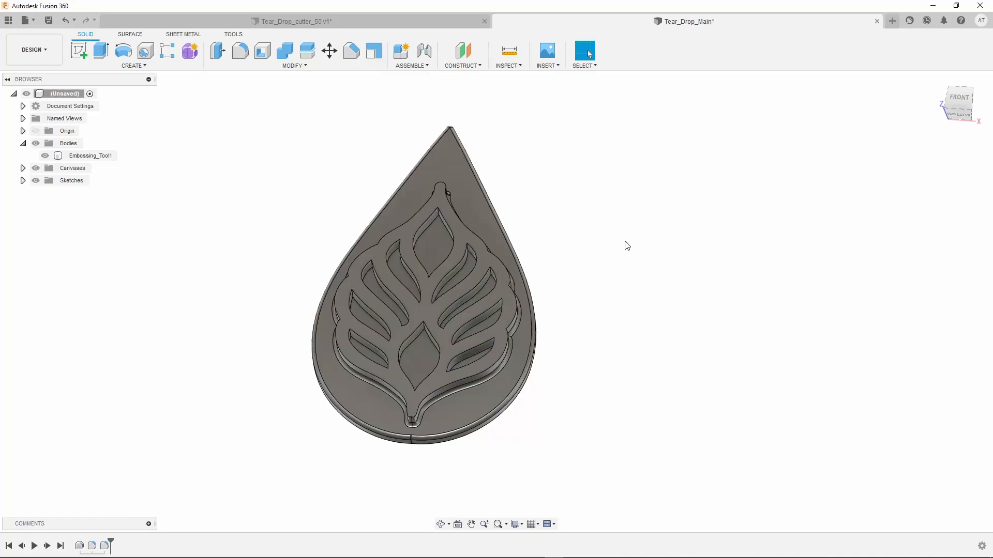
left_click(348, 229)
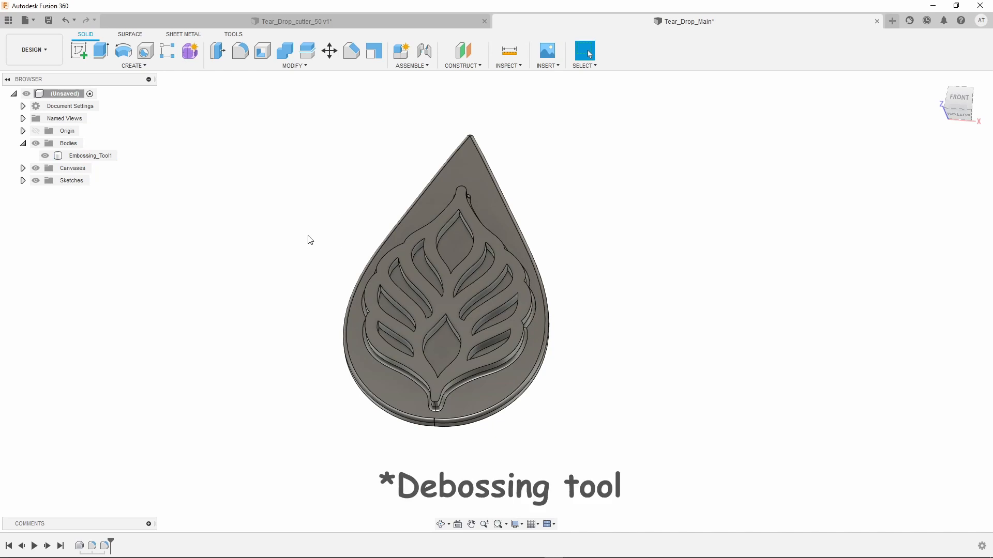
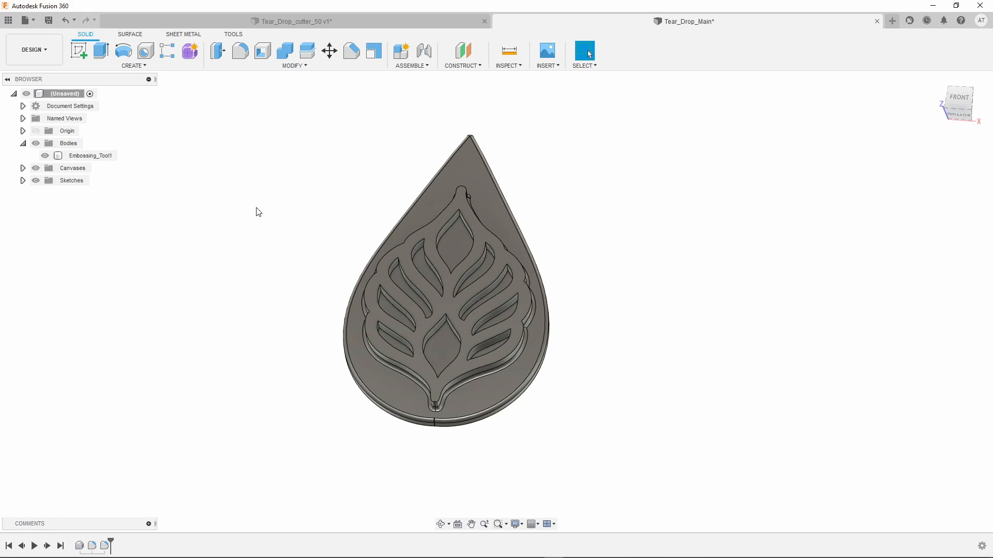
mouse_move(331, 178)
middle_mouse_down("shift")
mouse_move(334, 168)
mouse_move(349, 179)
middle_mouse_up("shift")
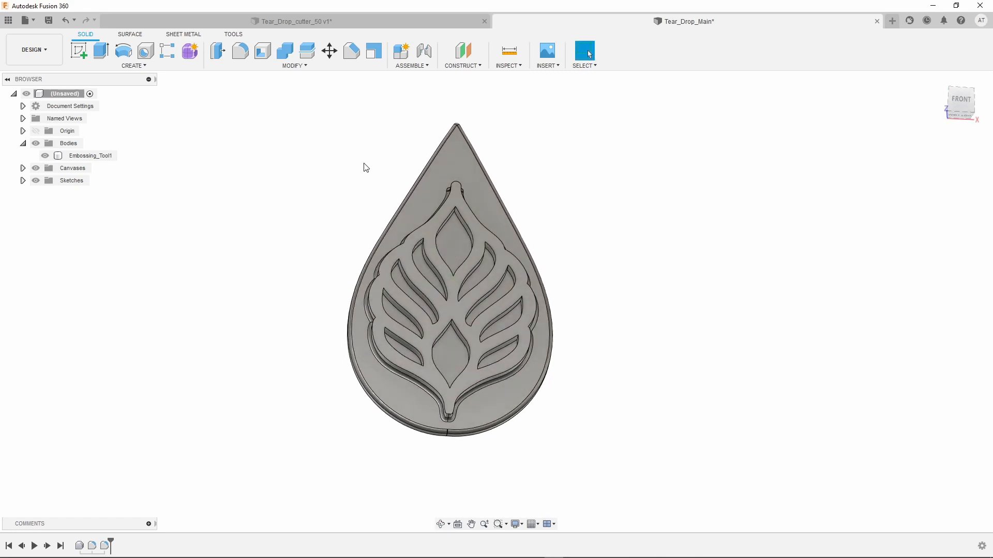
- Open the Tear_Drop_Main teardrop outline from the computer again as a separate new design
left_click(892, 20)
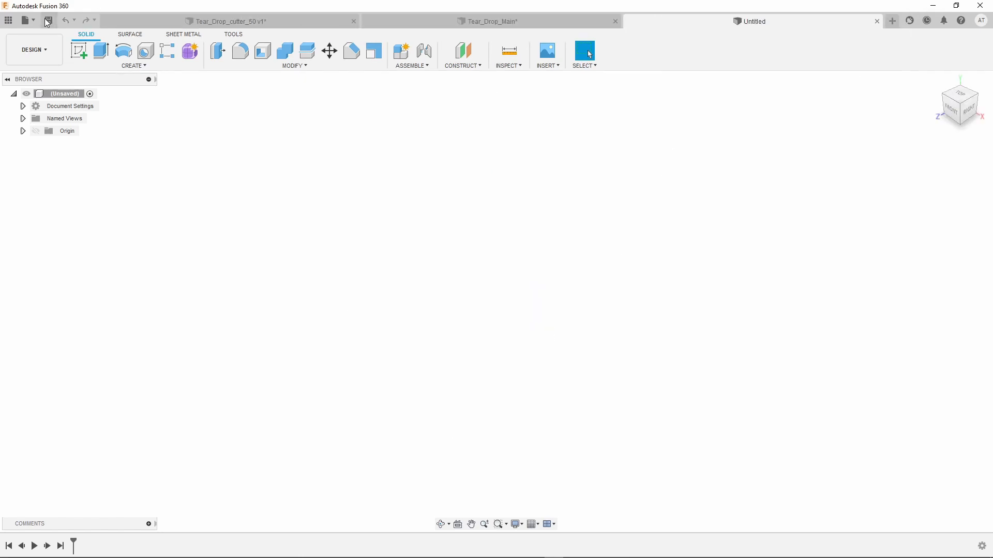
left_click(25, 20)
left_click(47, 100)
left_click(340, 379)
left_click(409, 271)
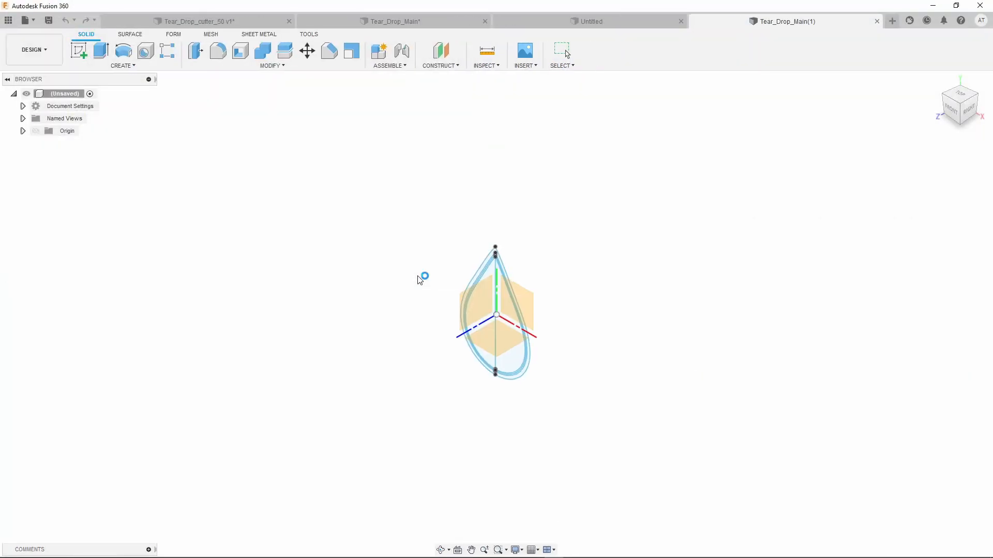
- Insert the Wings image as a canvas on the front plane and position it inside the teardrop, centred on its vertical line
left_click(525, 65)
left_click(538, 93)
left_click(410, 383)
left_click(290, 97)
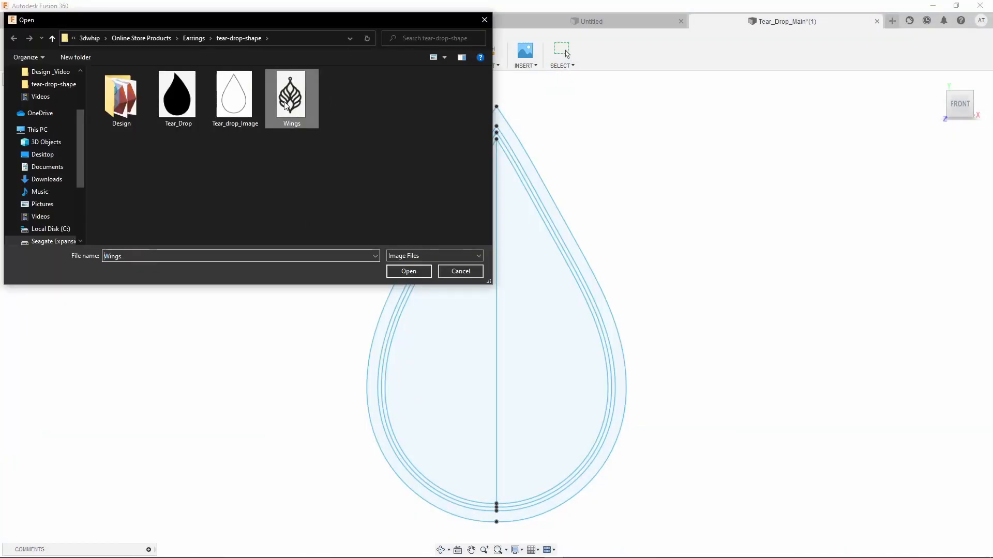
left_click(436, 271)
left_click(539, 302)
mouse_move(521, 296)
left_mouse_down()
mouse_move(543, 273)
mouse_move(515, 307)
left_mouse_up()
left_click(932, 389)
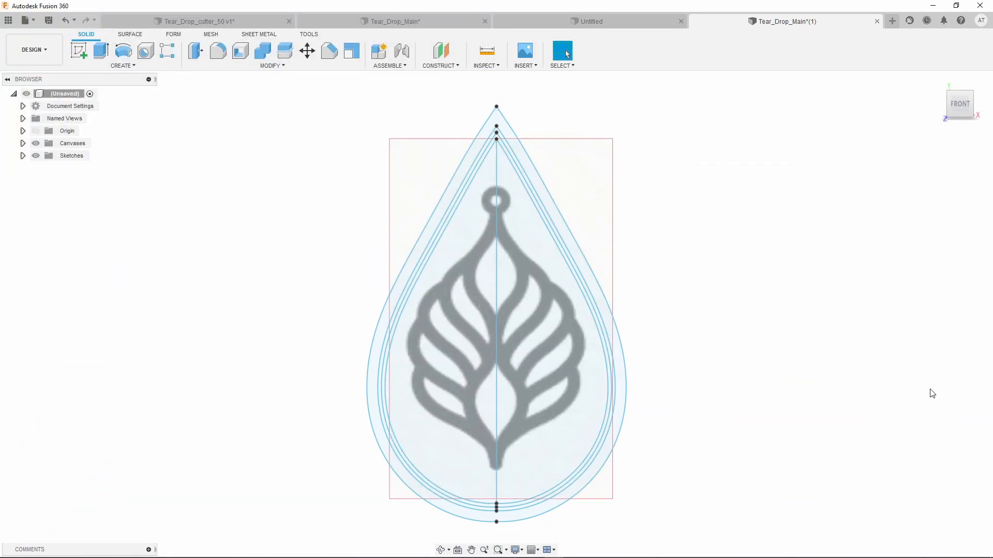
- Start a sketch on the front plane and project the teardrop's vertical centre line into it
left_click(79, 51)
left_click(562, 265)
left_click(212, 51)
left_click(951, 171)
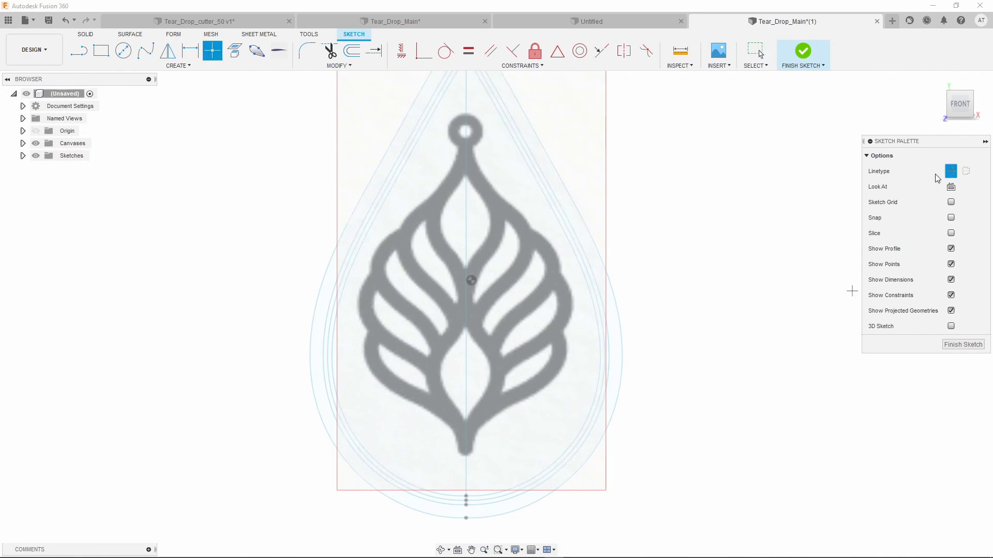
left_click(168, 50)
left_click(235, 51)
left_click(466, 181)
left_click(933, 190)
- Place sketch points at the corners of the wing openings and outer lobes on the centre line and right half
left_click(212, 51)
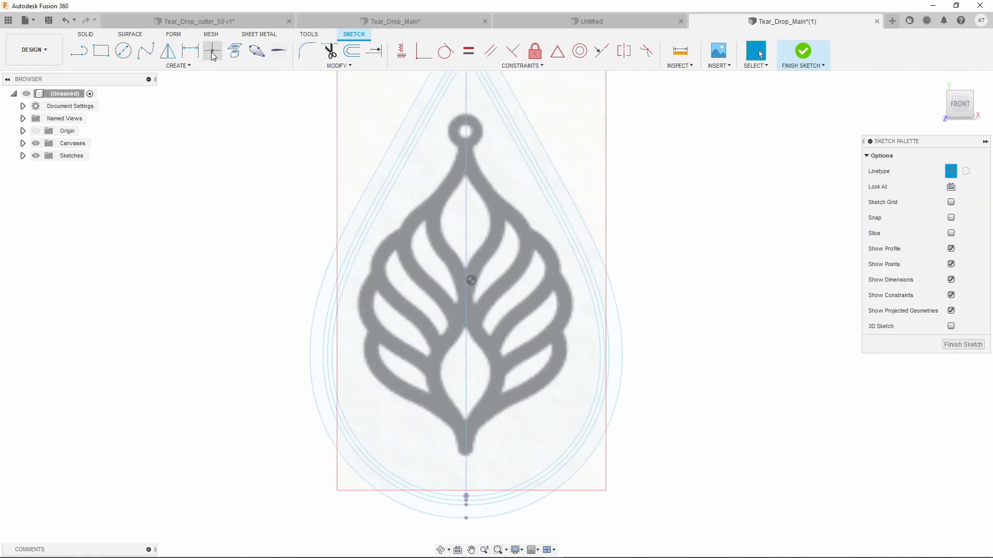
scroll(473, 450, "up", 4)
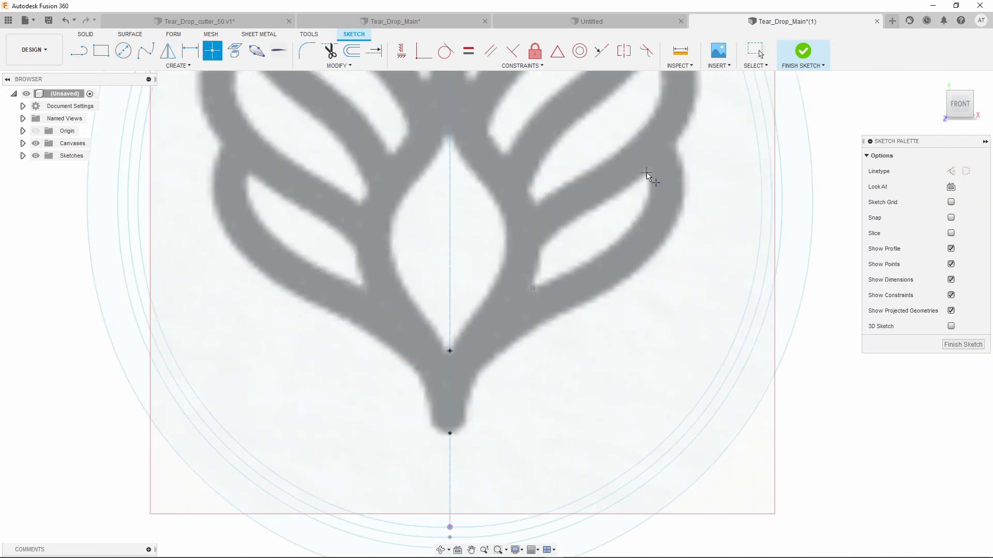
left_click(536, 204)
scroll(538, 203, "down", 4)
scroll(564, 166, "up", 4)
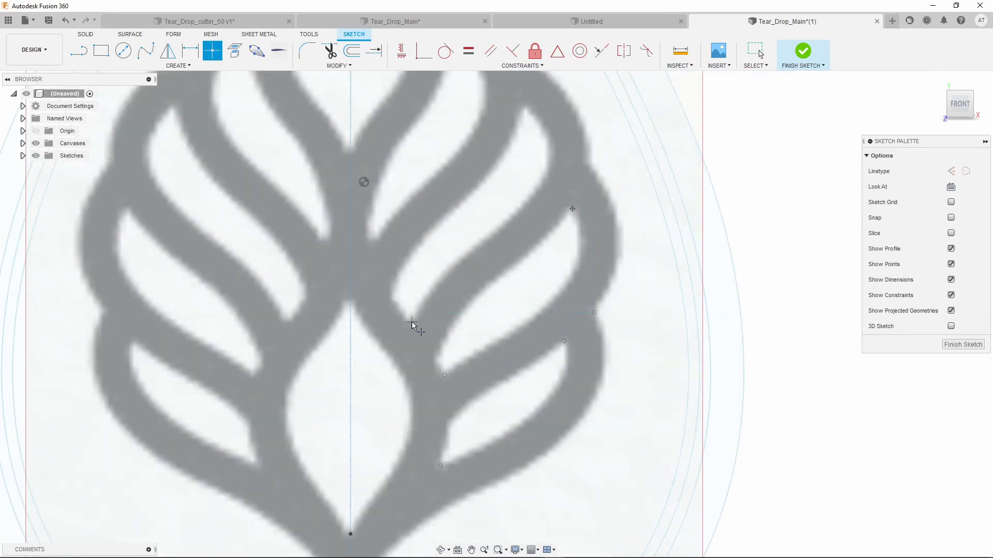
scroll(371, 242, "down", 4)
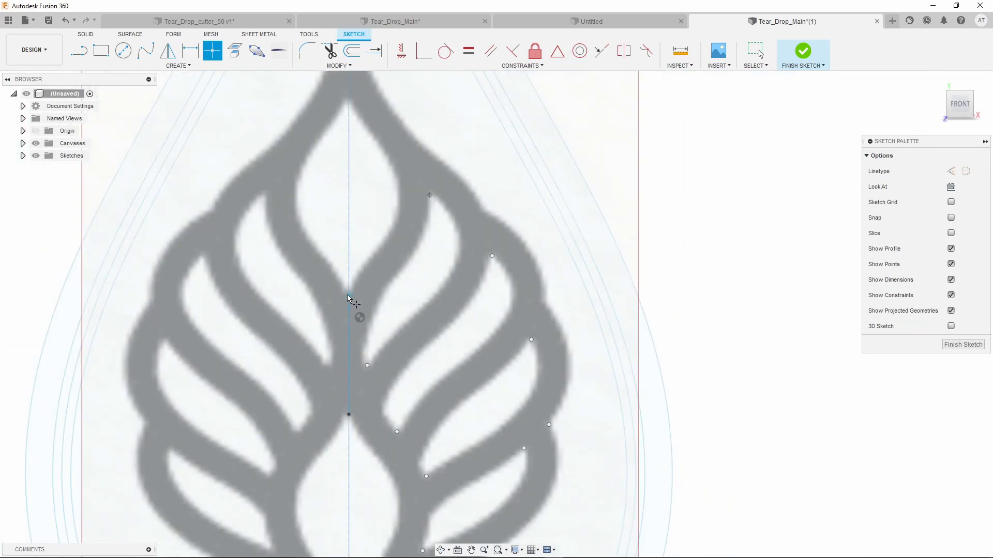
scroll(347, 233, "up", 5)
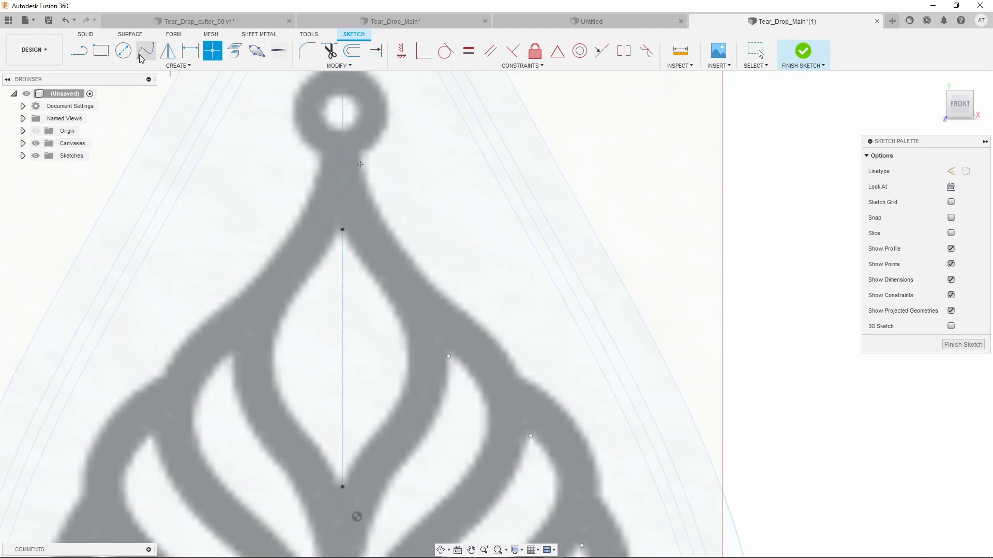
- Draw a circle across the neck of the wing design just below its hanging ring, centred on the centre line
key("l")
left_click(123, 50)
left_click(937, 217)
left_click(343, 165)
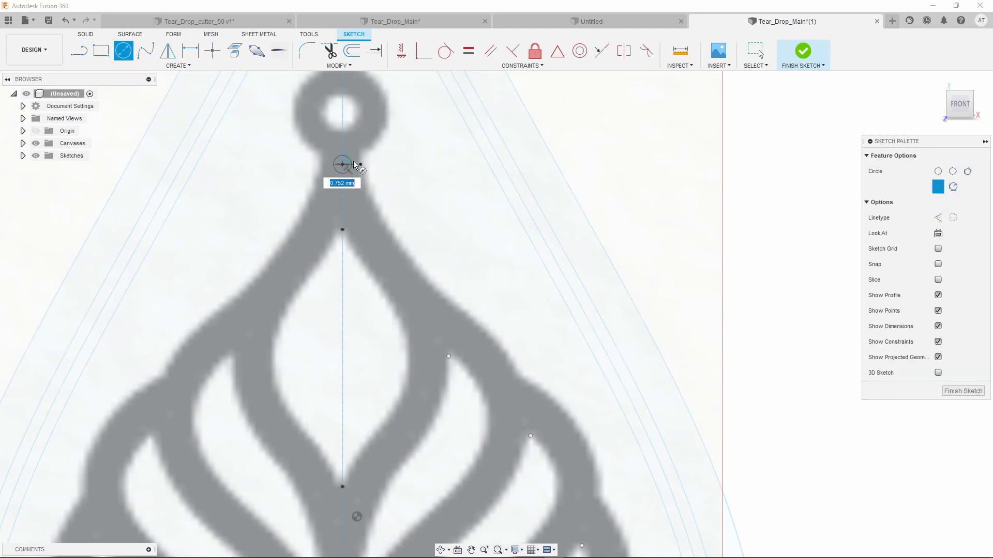
left_click(361, 164)
- Trace the right edge of the lower central opening with a fit point spline from its lower to its upper corner
left_click(145, 51)
scroll(457, 117, "down", 5)
scroll(427, 348, "up", 5)
left_click(408, 280)
left_click(428, 244)
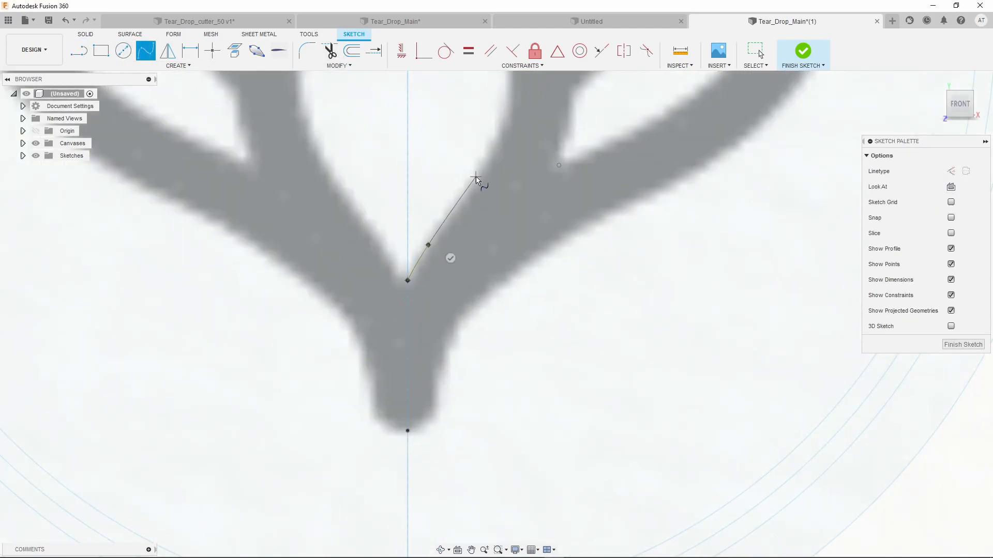
left_click(477, 177)
scroll(477, 175, "down", 5)
scroll(480, 155, "up", 5)
left_click(503, 181)
scroll(510, 74, "down", 4)
left_click(487, 262)
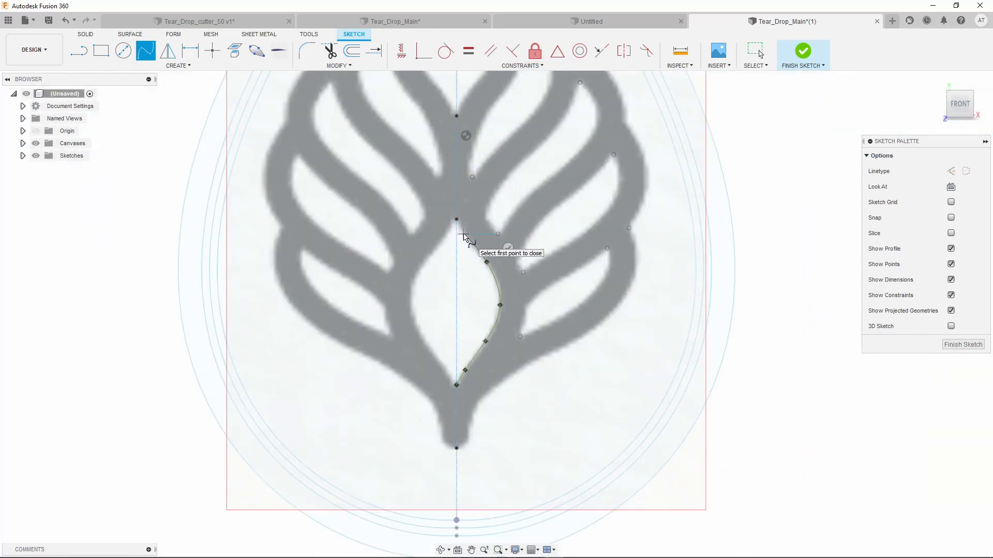
left_click(463, 235)
double_click(456, 219)
- Trace the right outer contour with a spline from the bottom tip of the stem up to the first lobe corner
left_click(456, 448)
left_click(467, 448)
left_click(474, 408)
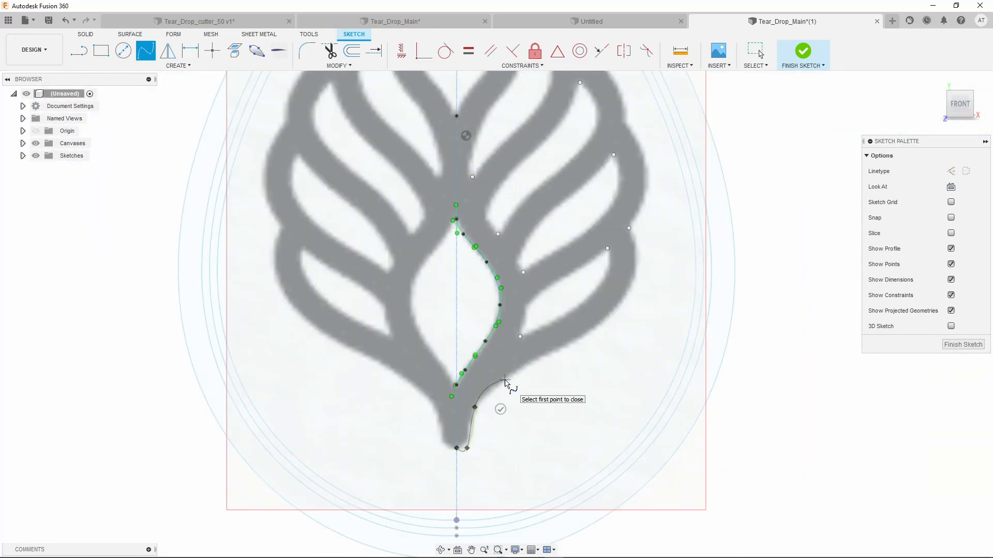
left_click(534, 361)
left_click(609, 316)
left_click(636, 268)
double_click(629, 228)
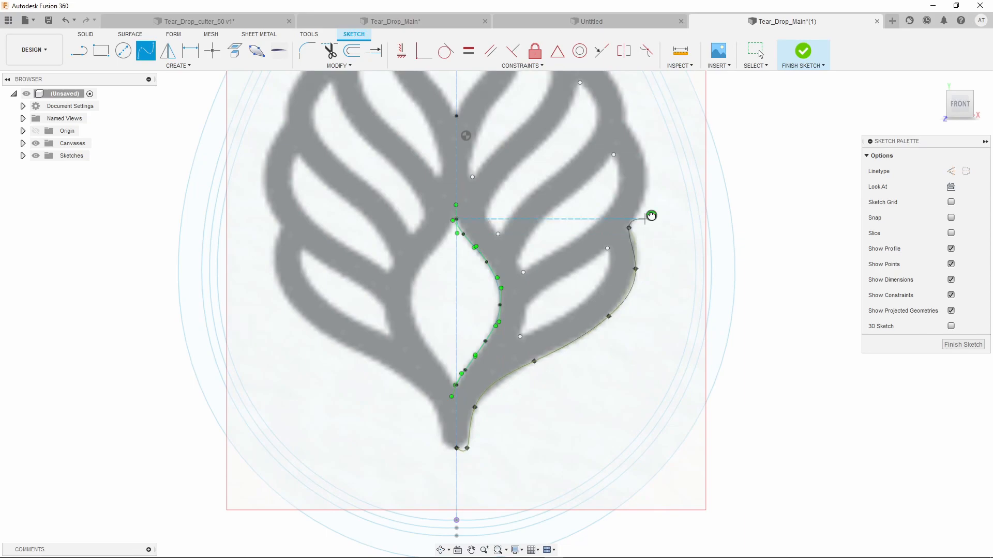
- Trace the lower edges of the two lowest leaf openings on the right half with fit point splines
left_click(519, 337)
scroll(583, 354, "down", 2)
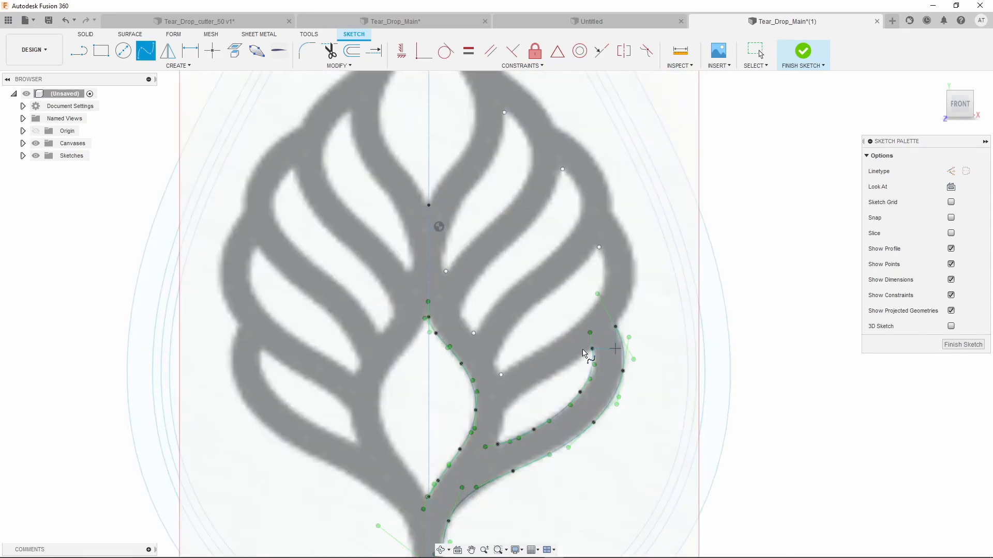
left_click(501, 375)
left_click(538, 349)
left_click(579, 324)
left_click(603, 291)
left_click(599, 247)
double_click(590, 226)
- Close the two lowest right leaf openings by tracing their upper edges with fit point splines
left_click(498, 444)
left_click(502, 424)
left_click(522, 391)
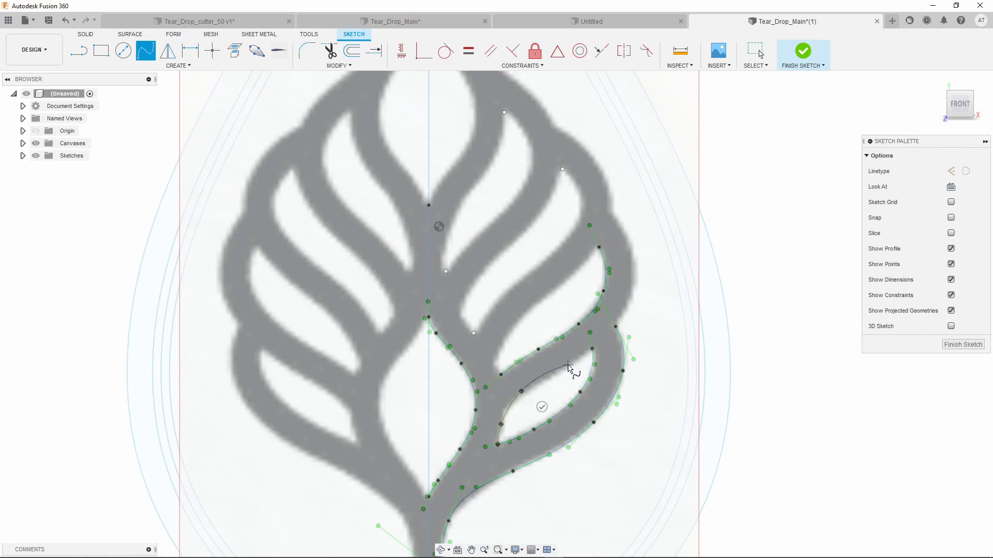
left_click(568, 365)
left_click(498, 357)
left_click(512, 326)
left_click(546, 299)
left_click(587, 262)
left_click(599, 247)
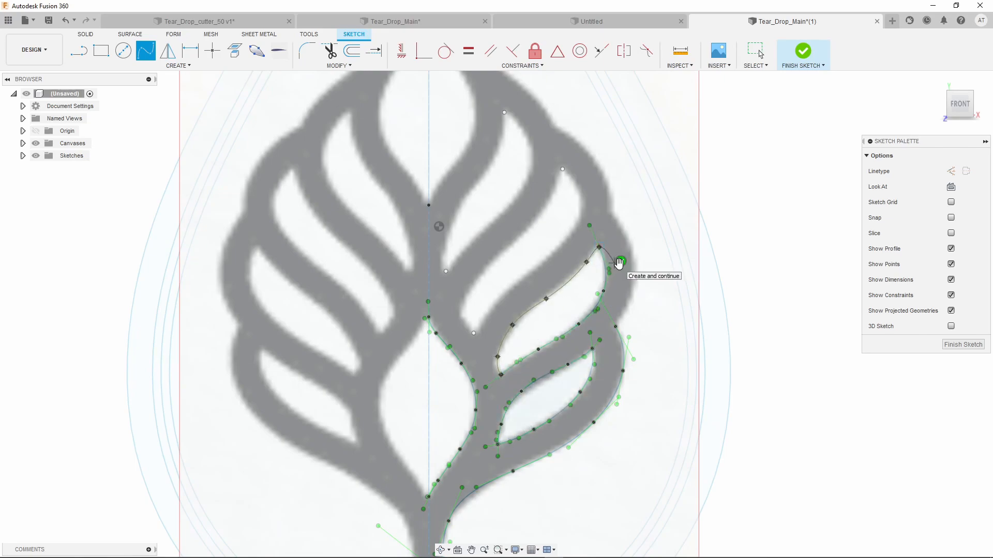
left_click(619, 264)
- Trace both edges of the third leaf opening from below on the right half as a closed spline outline
left_click(474, 333)
left_click(491, 309)
left_click(577, 185)
double_click(562, 169)
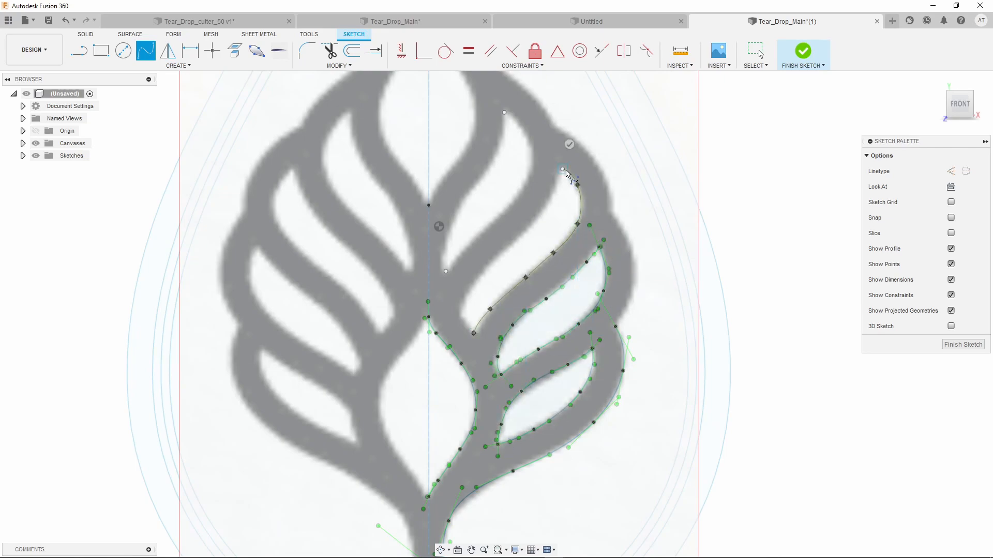
left_click(474, 333)
left_click(461, 314)
left_click(479, 278)
left_click(511, 247)
left_click(541, 212)
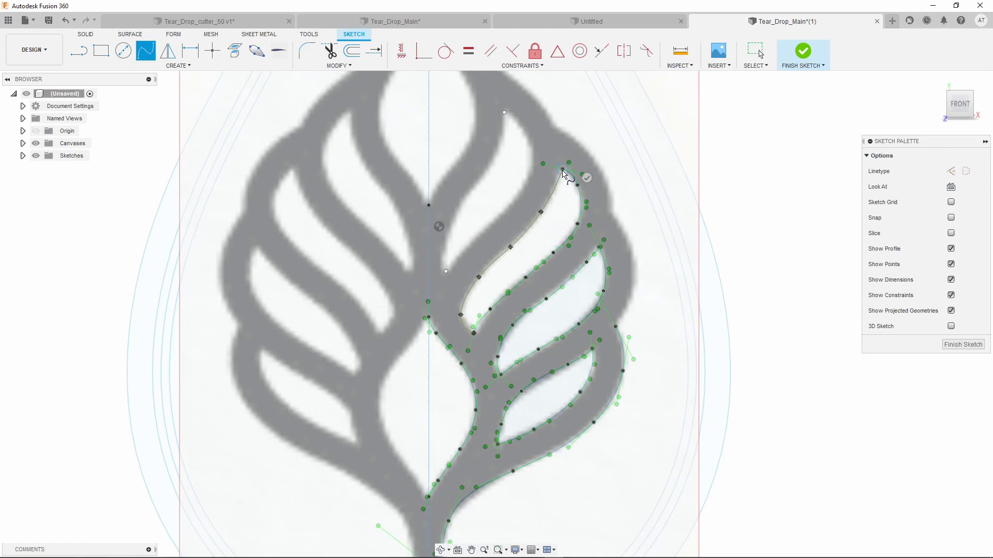
double_click(563, 170)
- Trace both edges of the uppermost right leaf opening with splines to form a closed outline
middle_click_drag(468, 227, 472, 341)
scroll(472, 342, "up", 1)
left_click(448, 389)
left_click(467, 365)
left_click(533, 237)
left_click(510, 218)
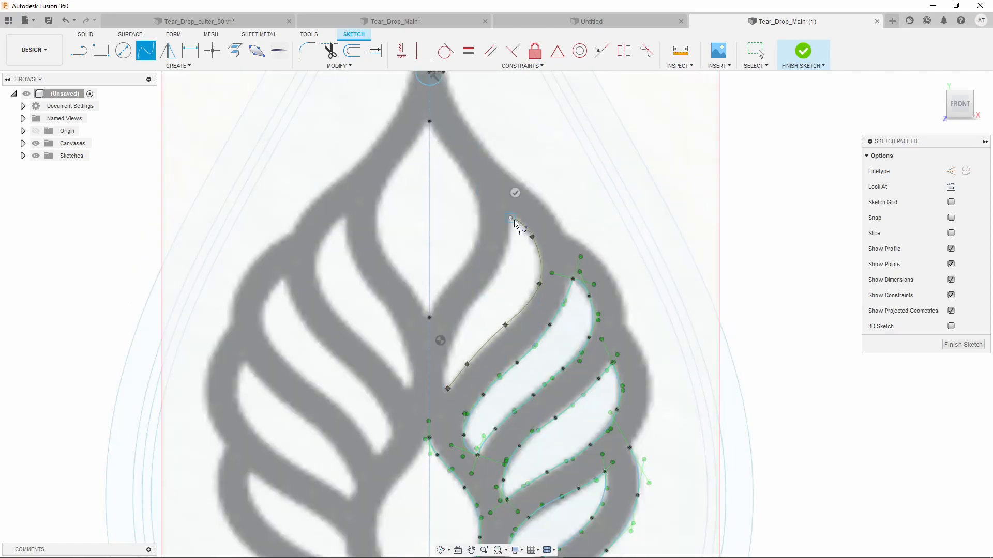
left_click(515, 194)
left_click(448, 388)
left_click(447, 359)
left_click(467, 314)
left_click(497, 273)
left_click(511, 239)
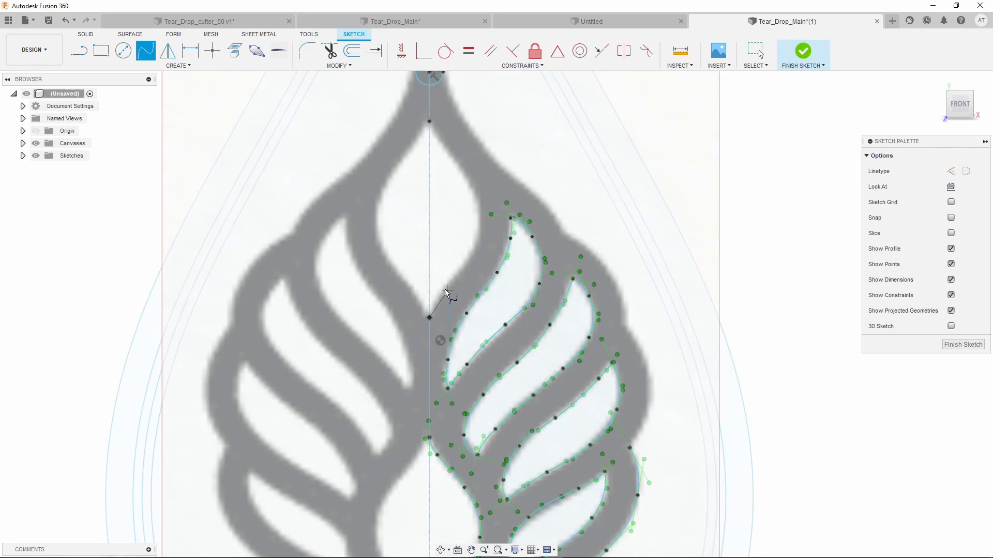
- Trace the right edge of the upper central opening and the two scallops above the lowest outer notch on the right half with fit point splines
scroll(465, 223, "down", 4)
scroll(515, 311, "up", 2)
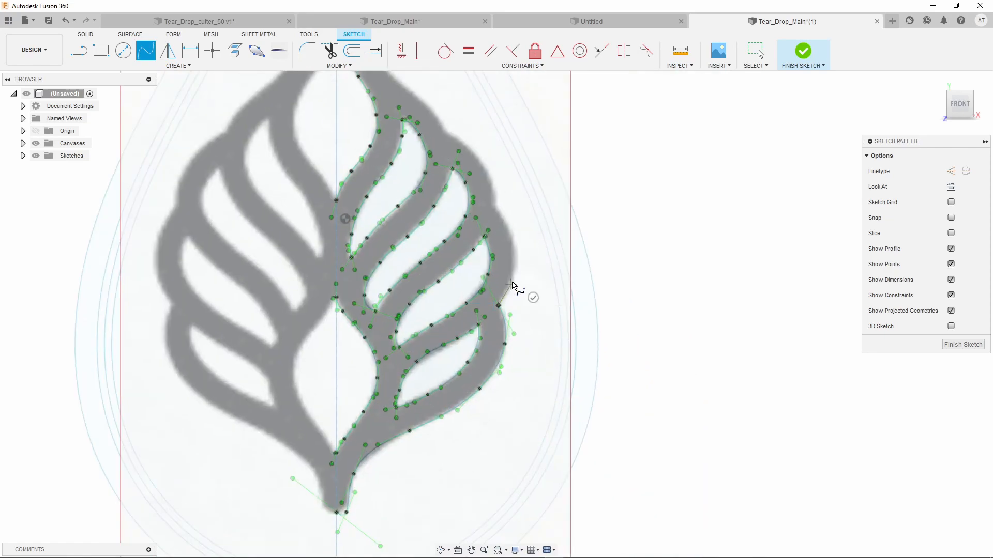
scroll(471, 151, "down", 2)
scroll(584, 353, "up", 5)
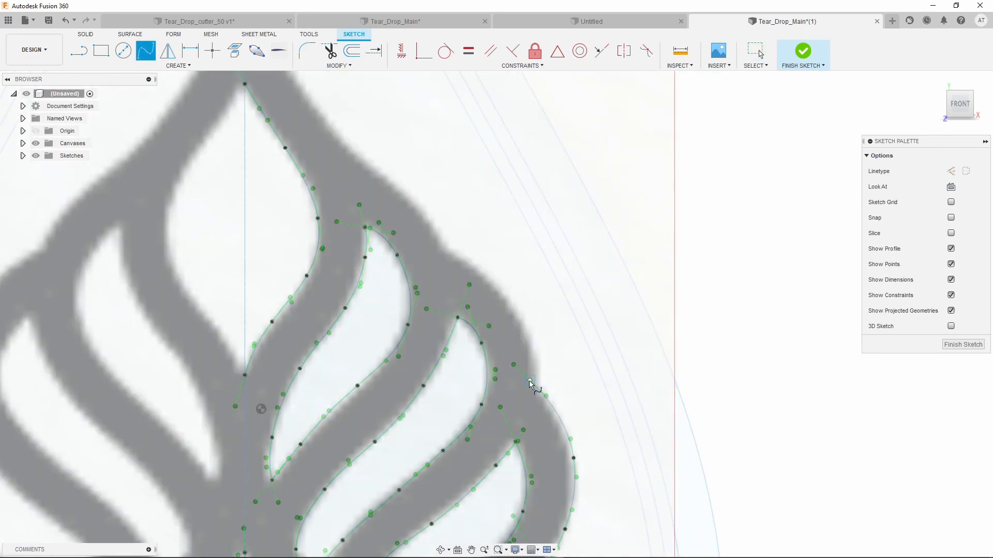
left_click(498, 285)
- Trace the remaining right outer edge up to the small circle near the tip with a spline, and trim the circle to its upper right arc
left_click(420, 211)
left_click(357, 157)
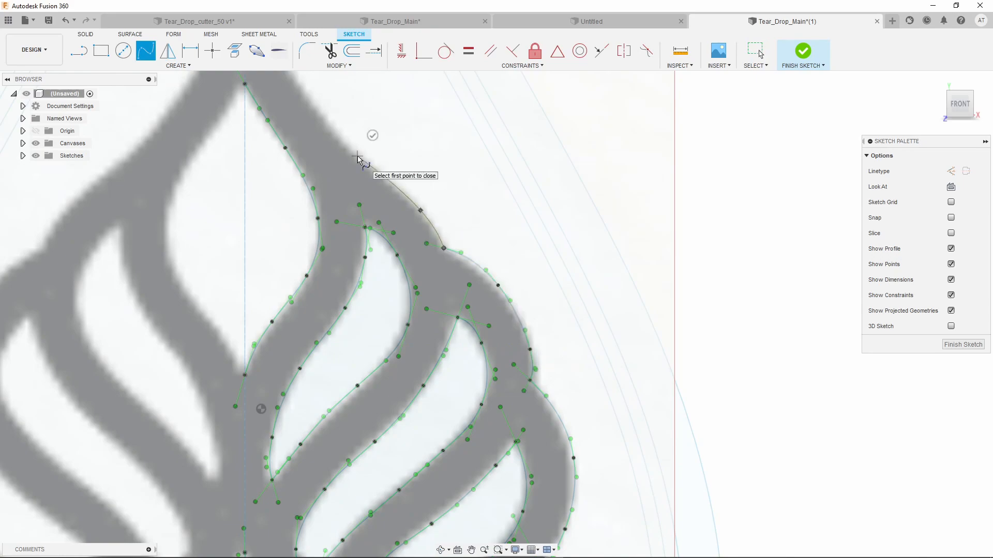
scroll(360, 158, "down", 3)
scroll(331, 93, "up", 3)
left_click(365, 250)
left_click(353, 210)
key("Return")
key("Escape")
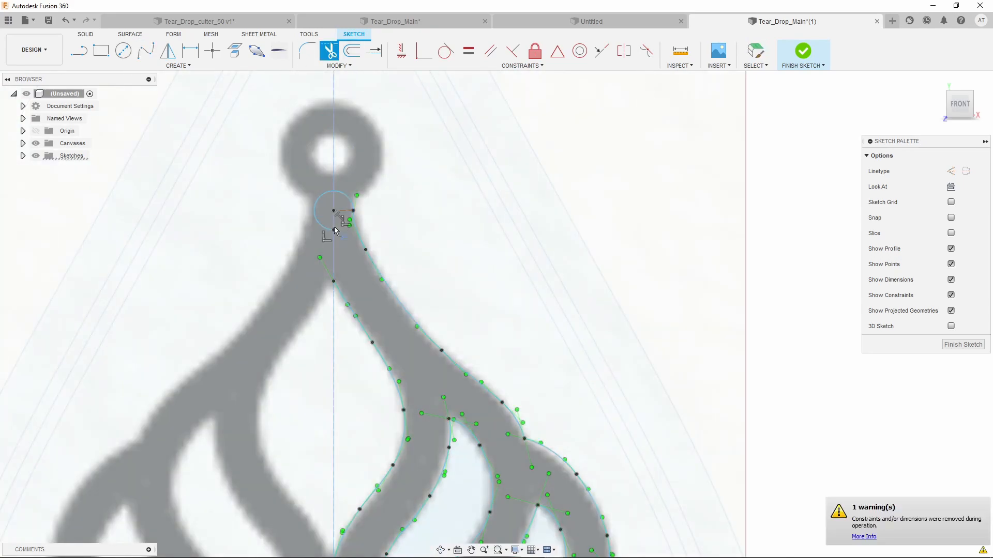
scroll(333, 222, "down", 5)
left_click(189, 51)
left_click(168, 52)
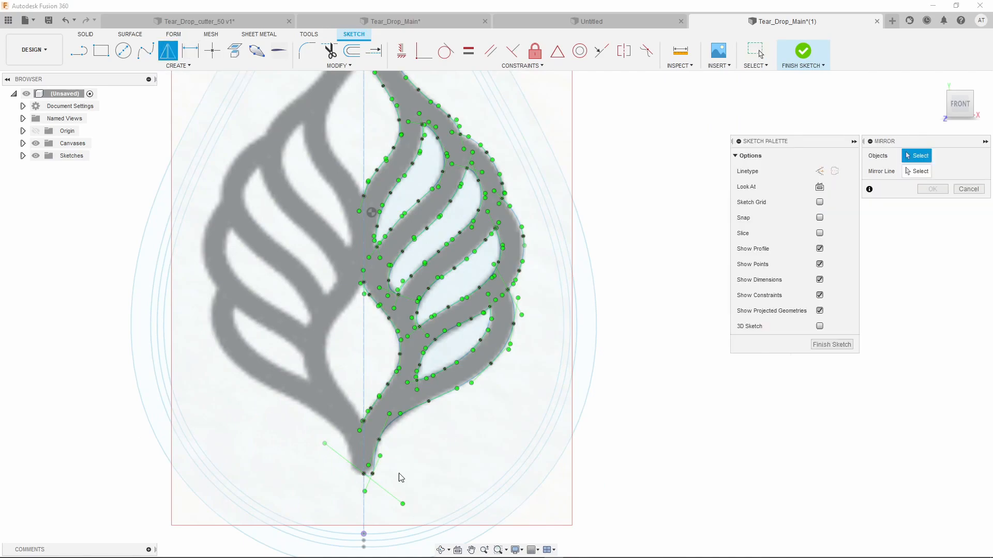
key("Escape")
- Round the lower end of the stem by moving the right end point of the outer contour upward
scroll(389, 468, "up", 4)
left_click(352, 489)
left_click_drag(351, 484, 352, 461)
left_click(490, 439)
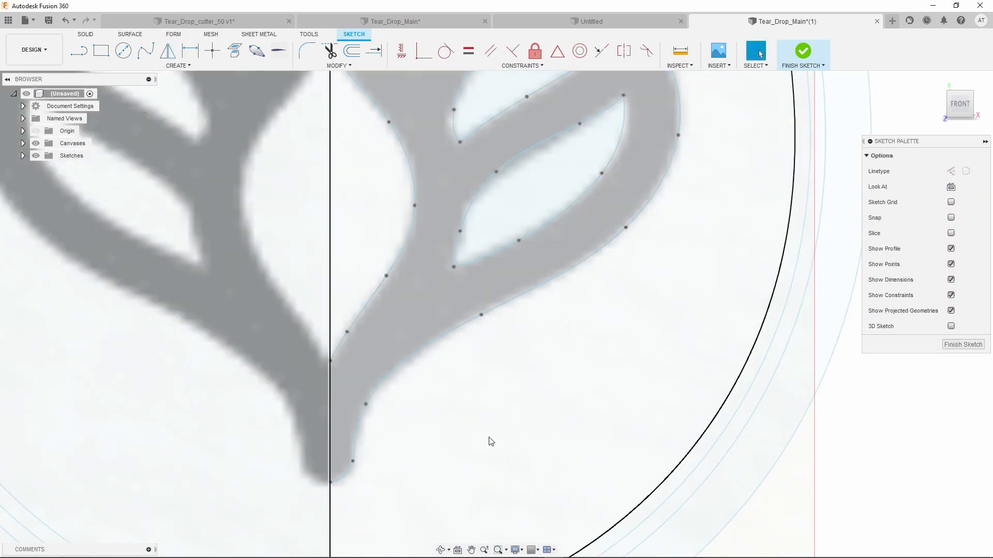
- Mirror all traced curves of the right half about the vertical centreline and hide the Wings canvas
left_click(168, 51)
left_click(363, 411)
left_click(397, 258)
left_click(492, 254)
left_click(476, 196)
left_click(471, 133)
left_click(454, 124)
scroll(455, 127, "down", 3)
middle_click_drag(455, 126, 420, 380)
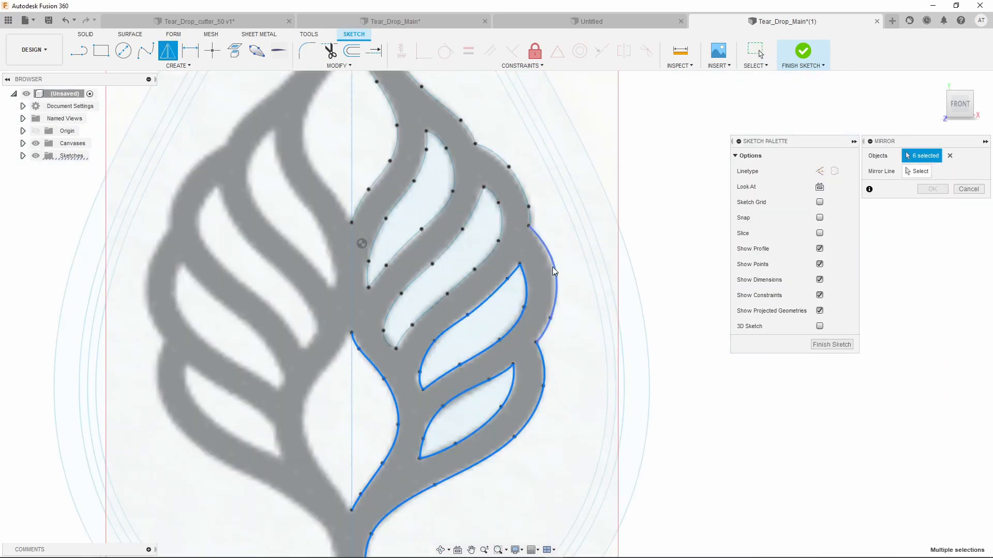
left_click(557, 290)
left_click(519, 182)
left_click(502, 223)
left_click(461, 230)
left_click(451, 197)
scroll(532, 177, "down", 5)
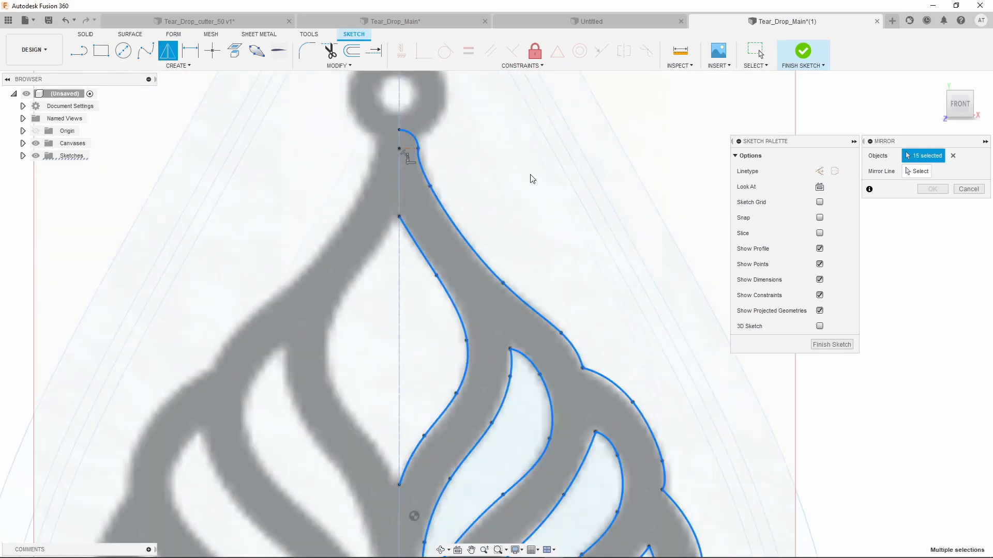
left_click(918, 171)
left_click(474, 341)
left_click(933, 189)
scroll(868, 391, "down", 2)
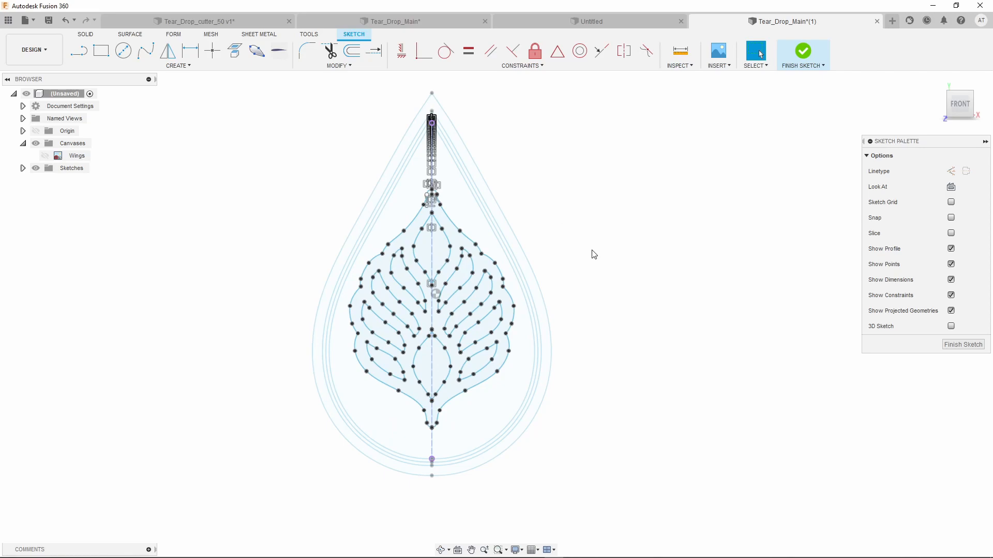
- Start an extrusion from the completed leaf sketch and hide the teardrop sketch 0 so only the leaf profiles can be picked
mouse_move(594, 254)
middle_mouse_down("shift")
mouse_move(585, 206)
mouse_move(519, 209)
middle_mouse_up("shift")
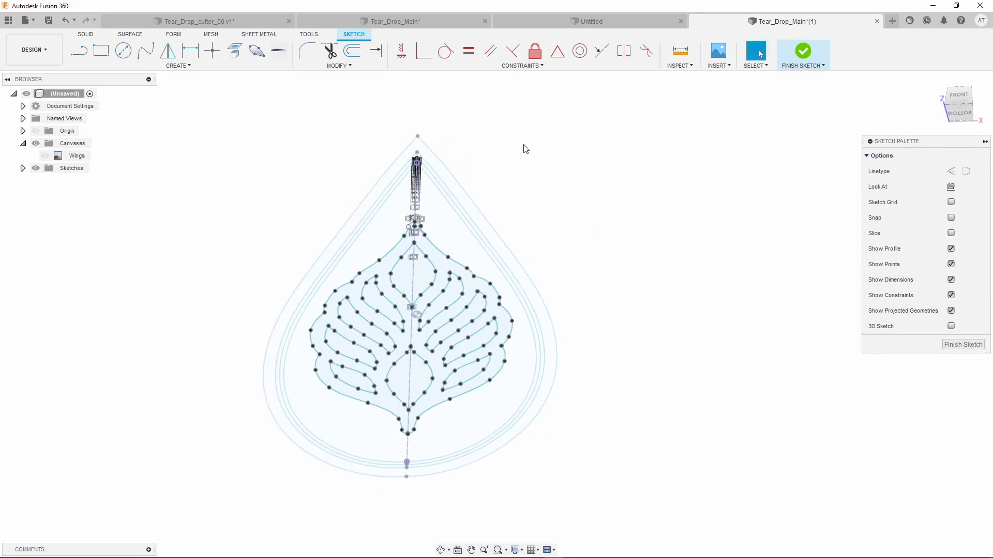
middle_click_drag(524, 145, 525, 154, "shift")
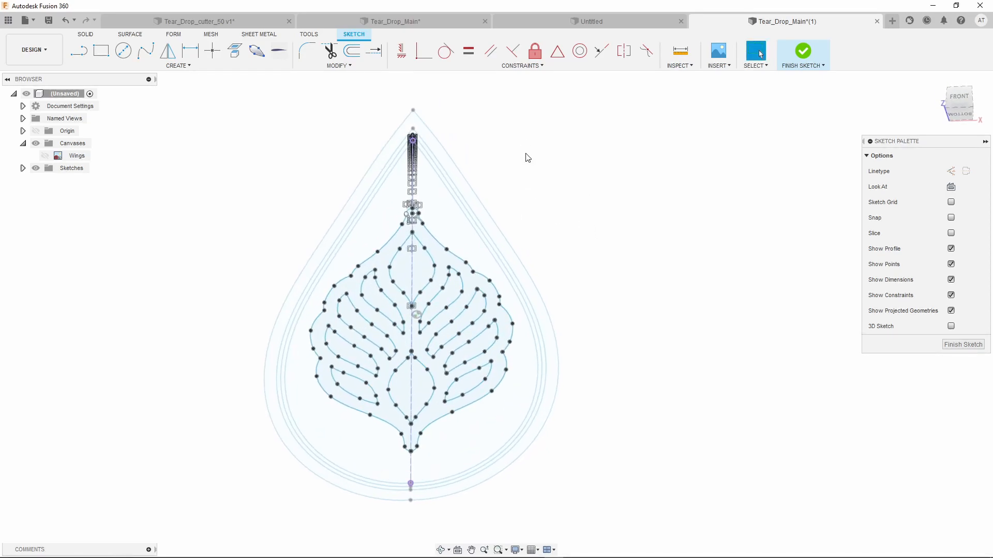
left_click(88, 35)
left_click(101, 49)
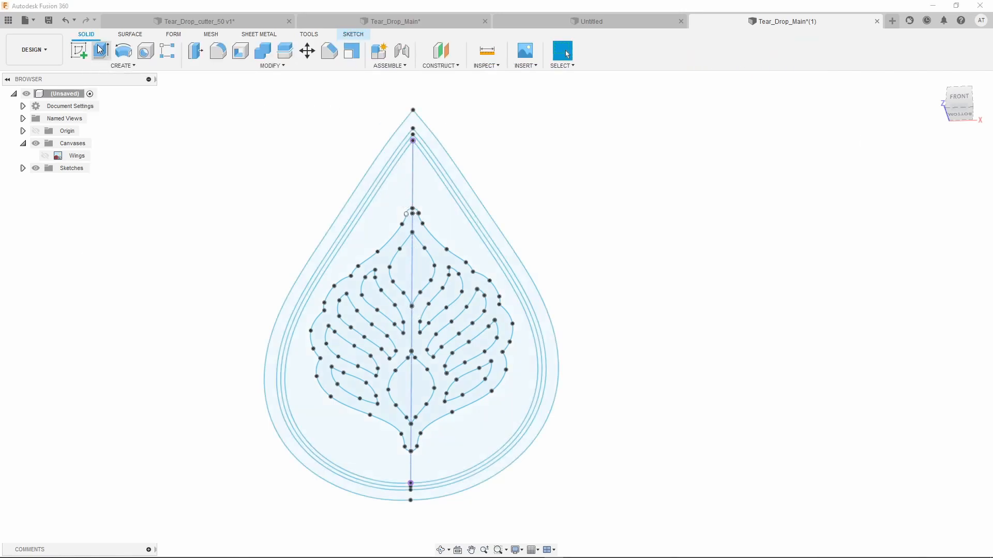
scroll(421, 269, "up", 3)
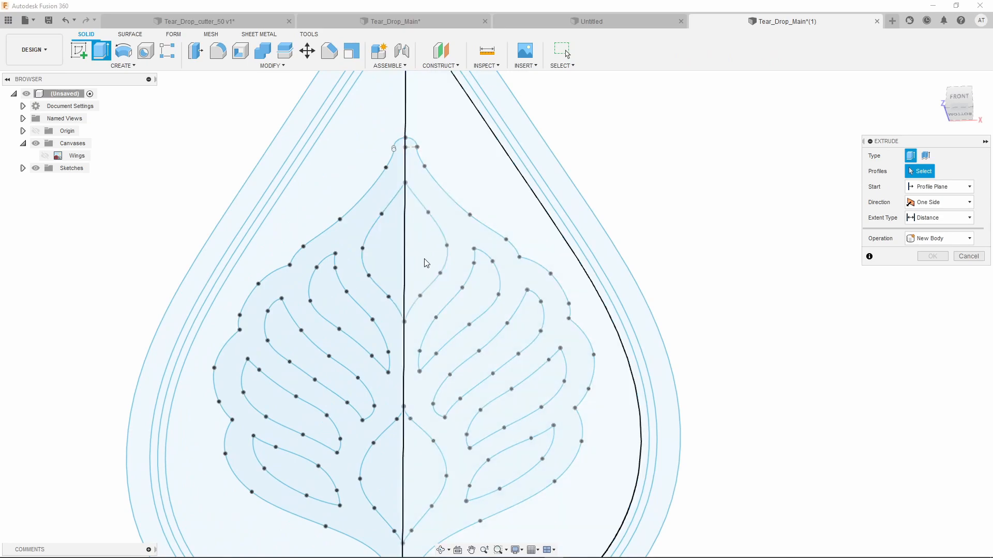
left_click(22, 168)
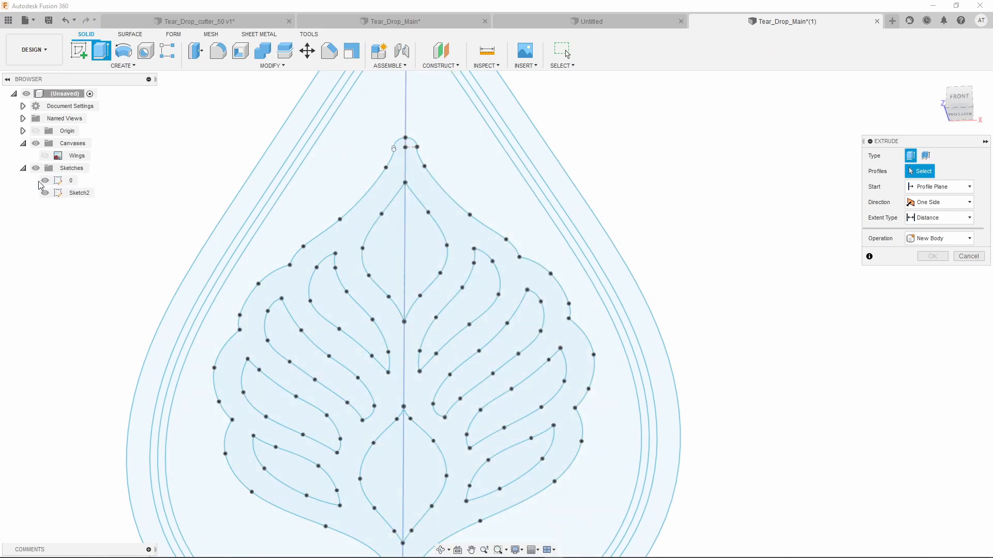
left_click(45, 181)
- Extrude the two central openings and the eight side leaf openings 2 mm as new bodies
left_click(408, 238)
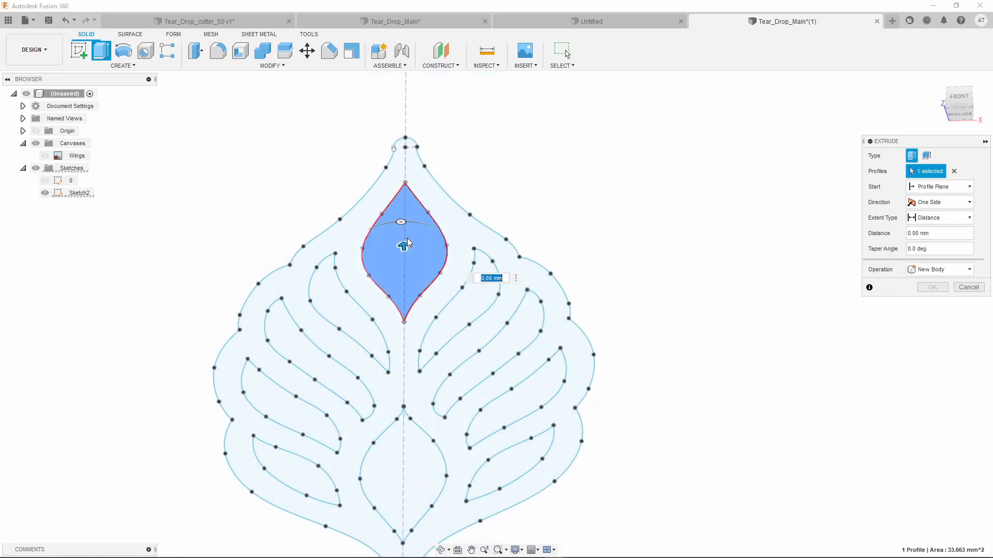
left_click(350, 316)
left_click(318, 362)
left_click(315, 416)
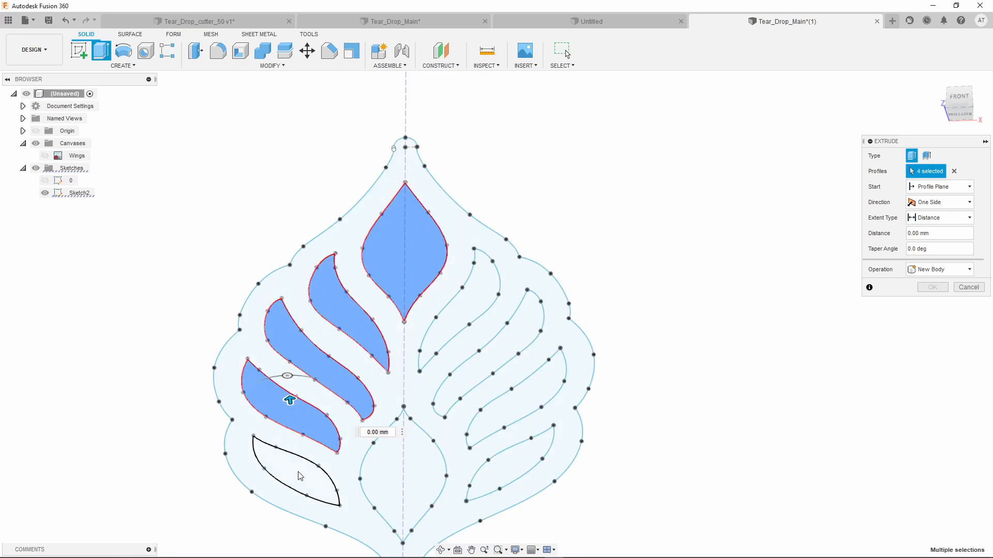
left_click(292, 473)
left_click(409, 474)
left_click(511, 398)
left_click(490, 362)
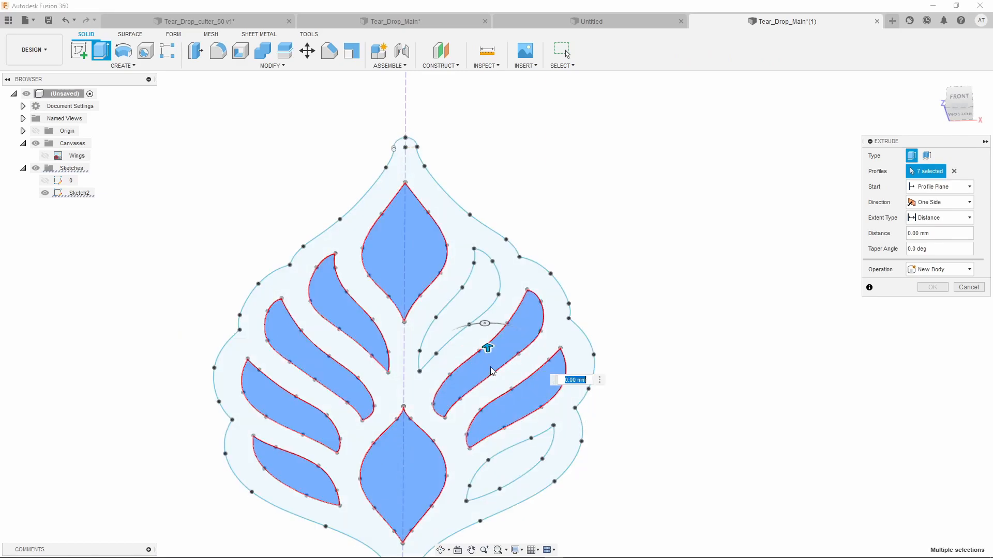
left_click(459, 323)
left_click(525, 449)
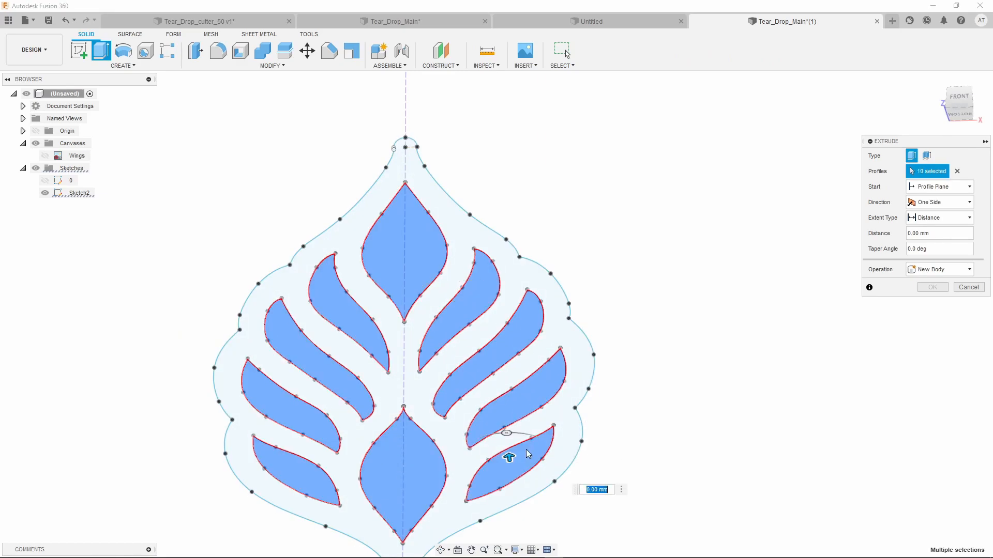
scroll(409, 209, "down", 2)
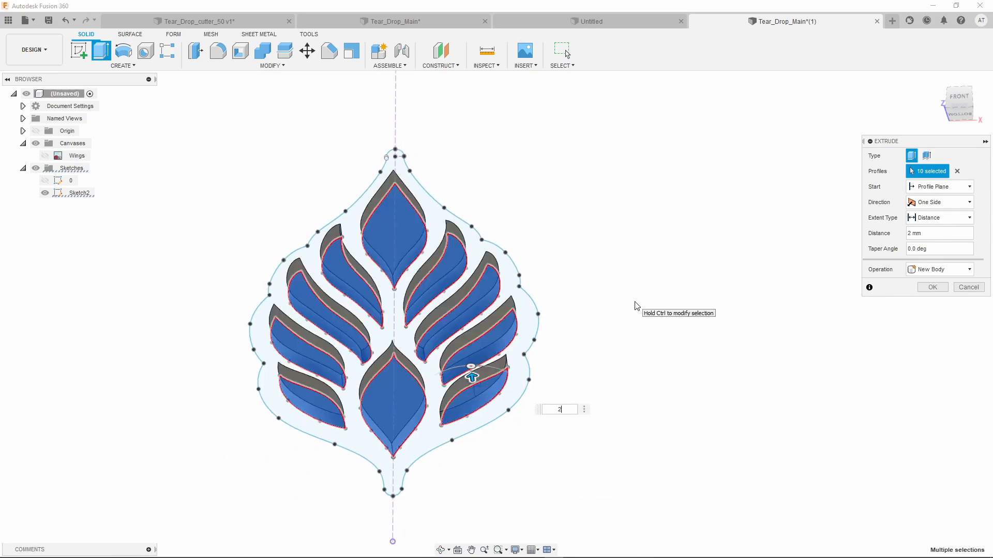
key("Return")
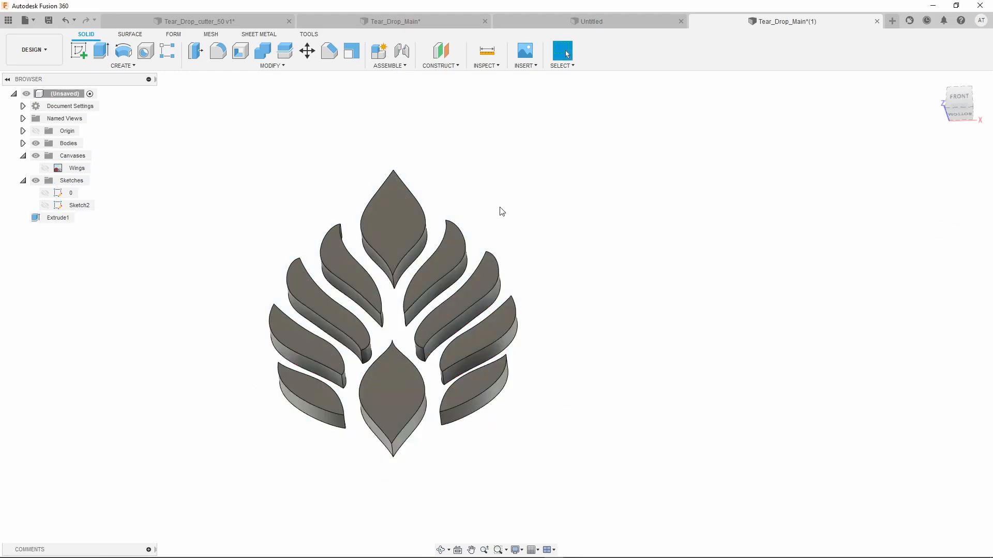
- Show sketch 0 and extrude both halves of the innermost teardrop 0.5 mm as a base plate joined to the leaf bodies
left_click(45, 192)
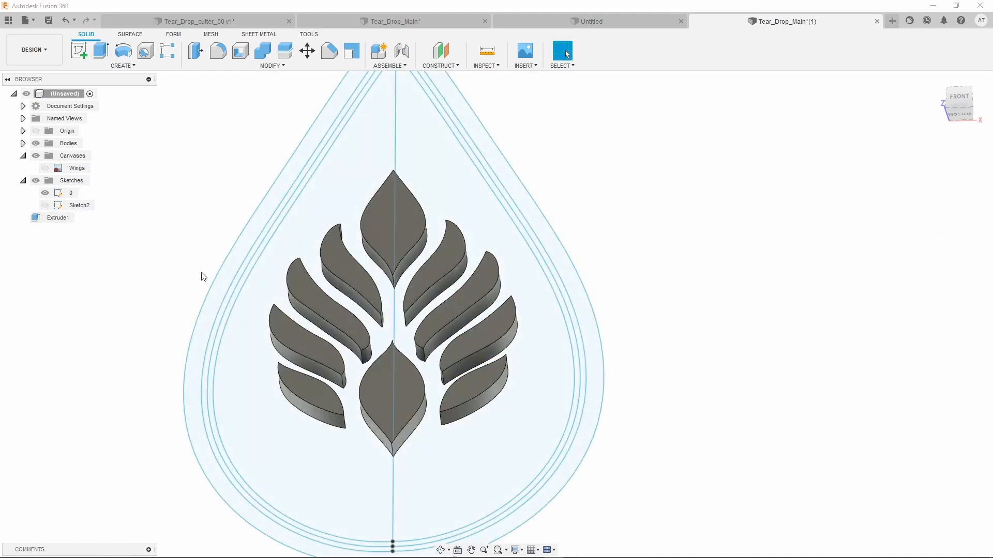
scroll(203, 276, "down", 2)
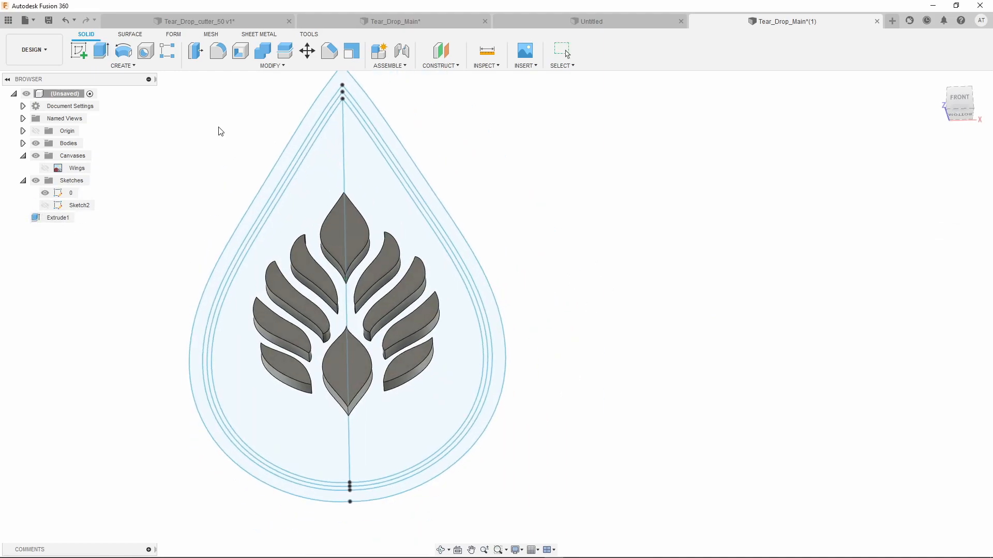
left_click(104, 49)
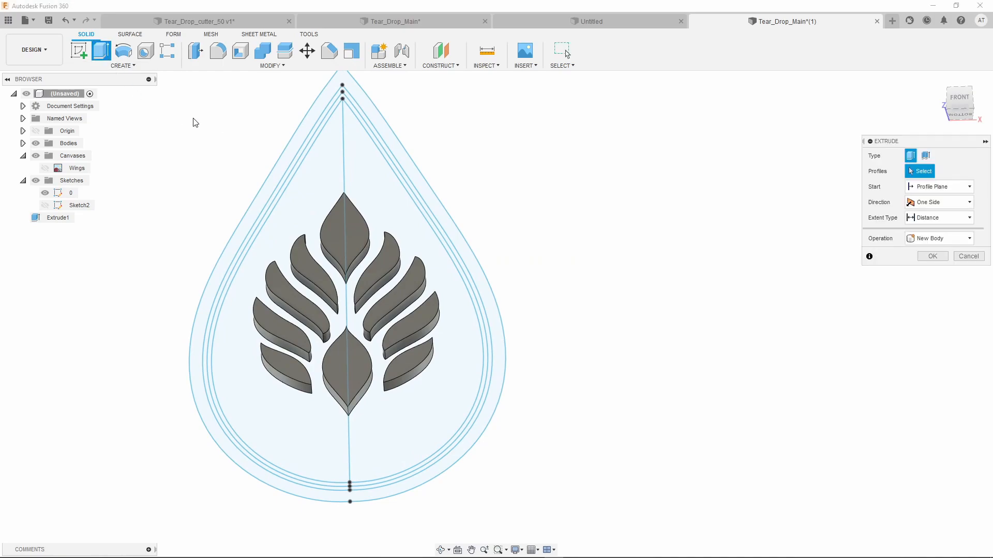
left_click(343, 136)
left_click(372, 137)
middle_click_drag(496, 165, 523, 184, "shift")
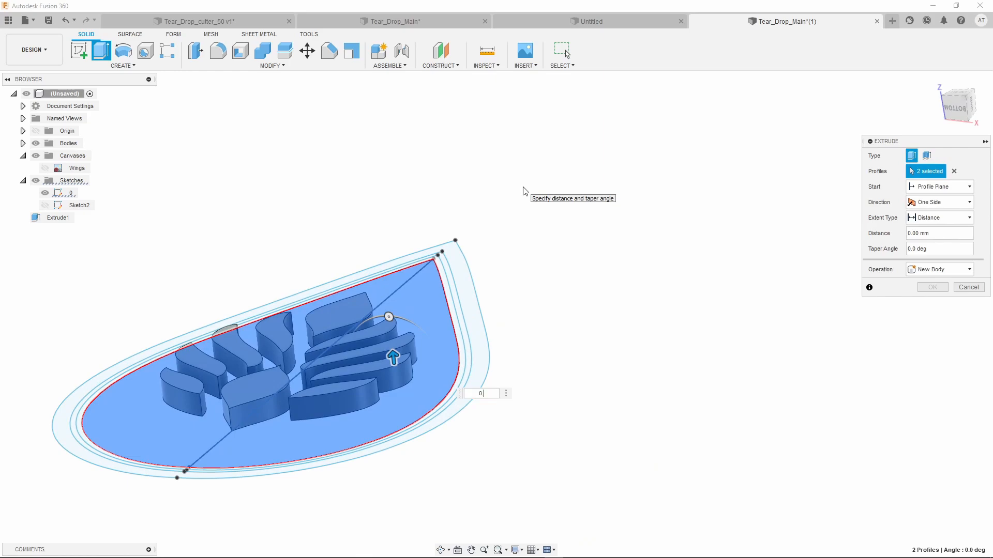
type("0.5")
key("Return")
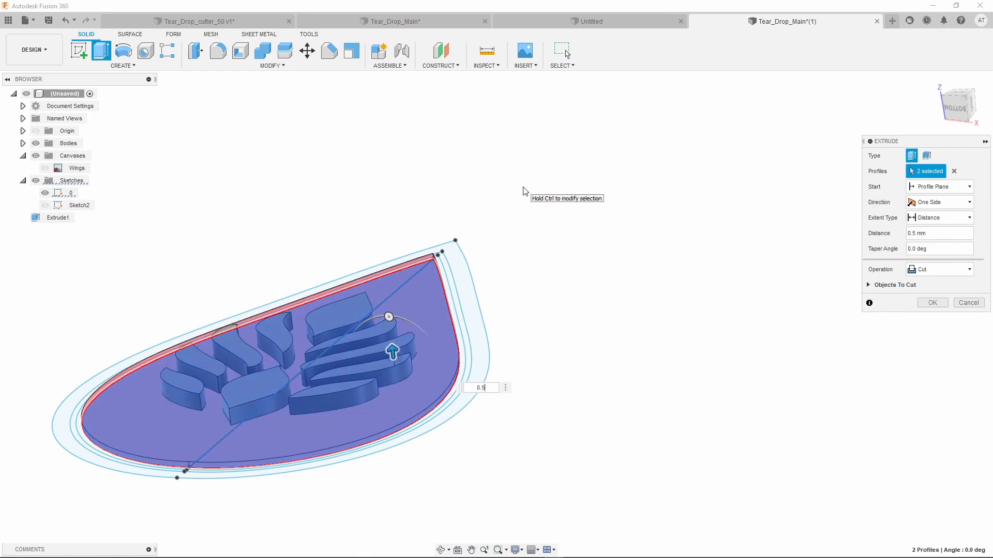
left_click(929, 274)
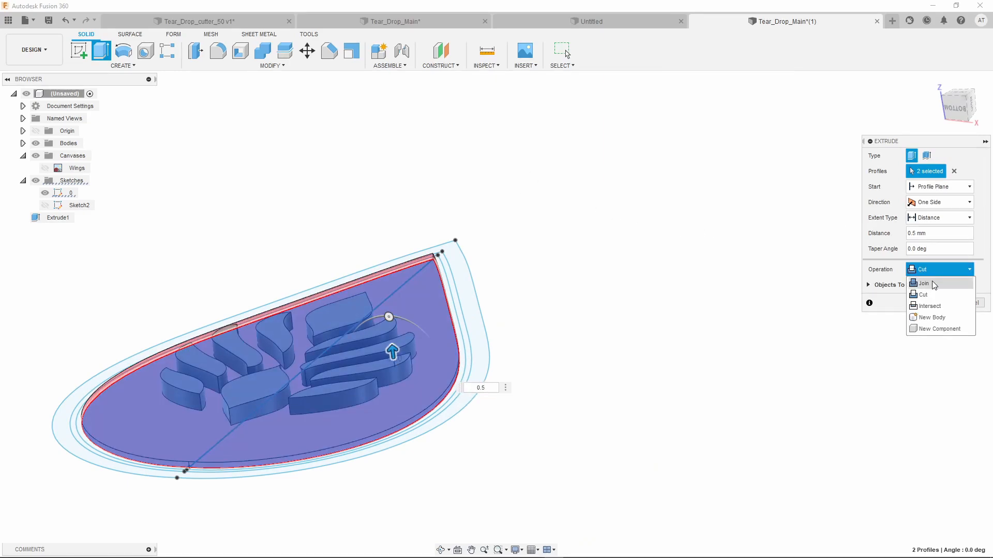
left_click(933, 285)
left_click(933, 288)
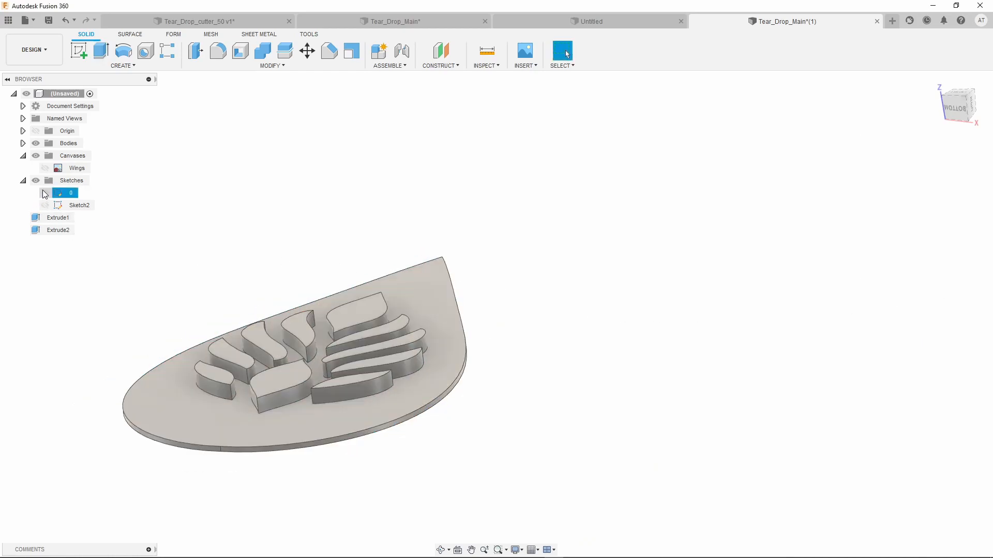
- Show sketch 0 again and extrude the narrow band around the base plate 2 mm as a rim with the Join operation
left_click(45, 192)
middle_click_drag(308, 188, 317, 191, "shift")
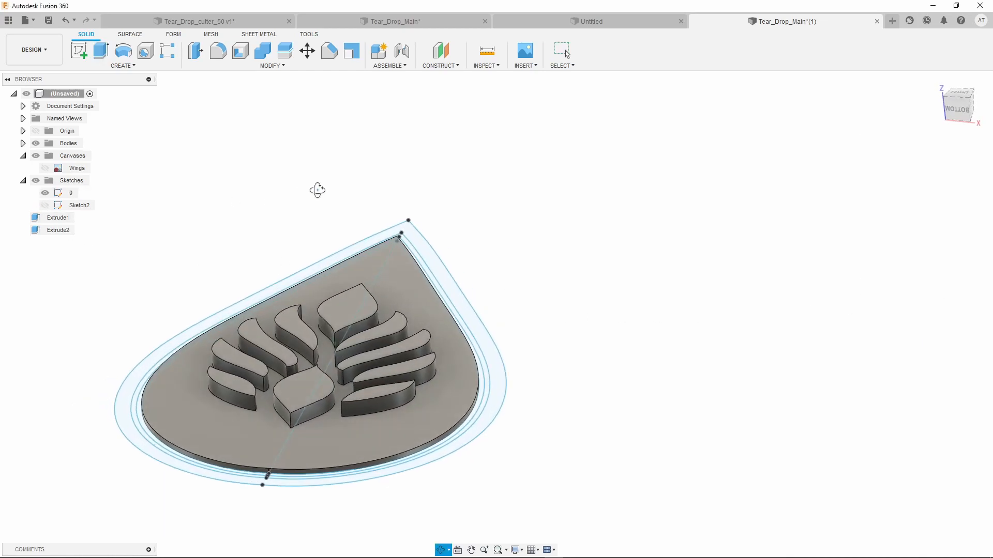
left_click(100, 51)
scroll(517, 247, "up", 5)
scroll(509, 247, "up", 1)
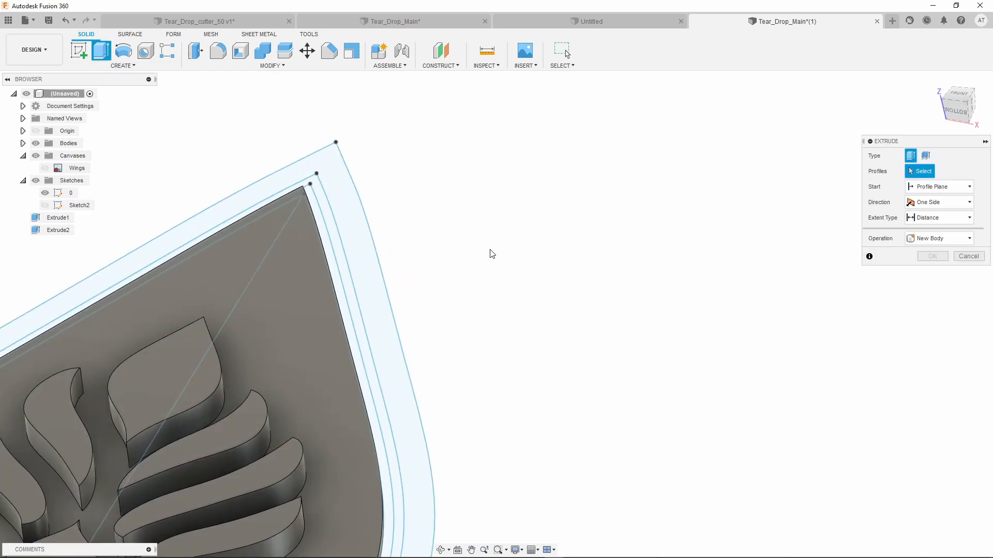
left_click(318, 227)
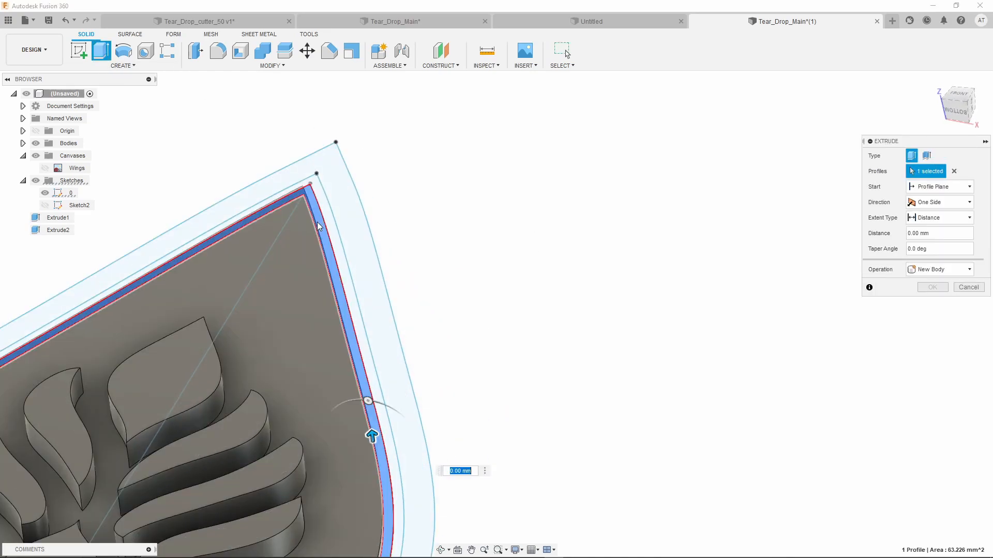
middle_click_drag(479, 189, 480, 181, "shift")
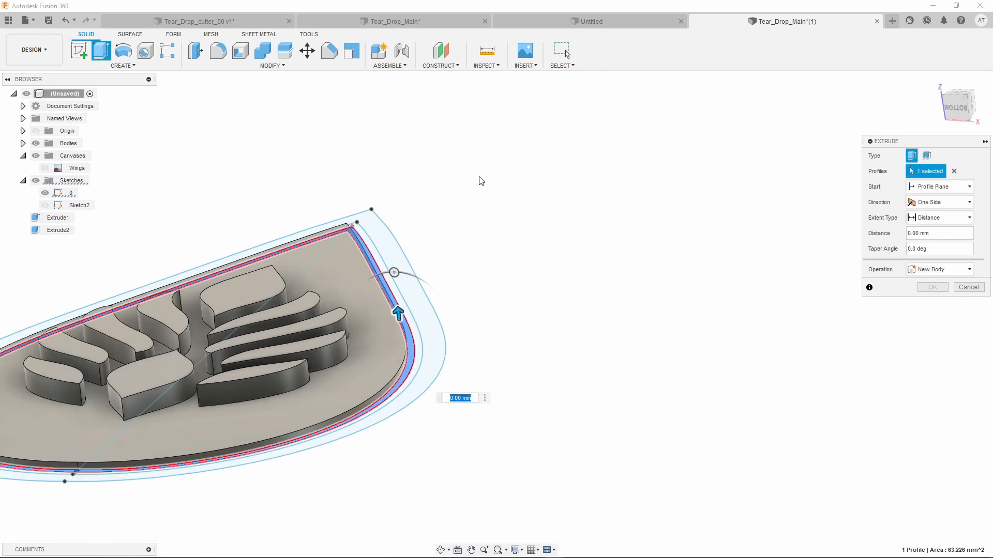
key("Return")
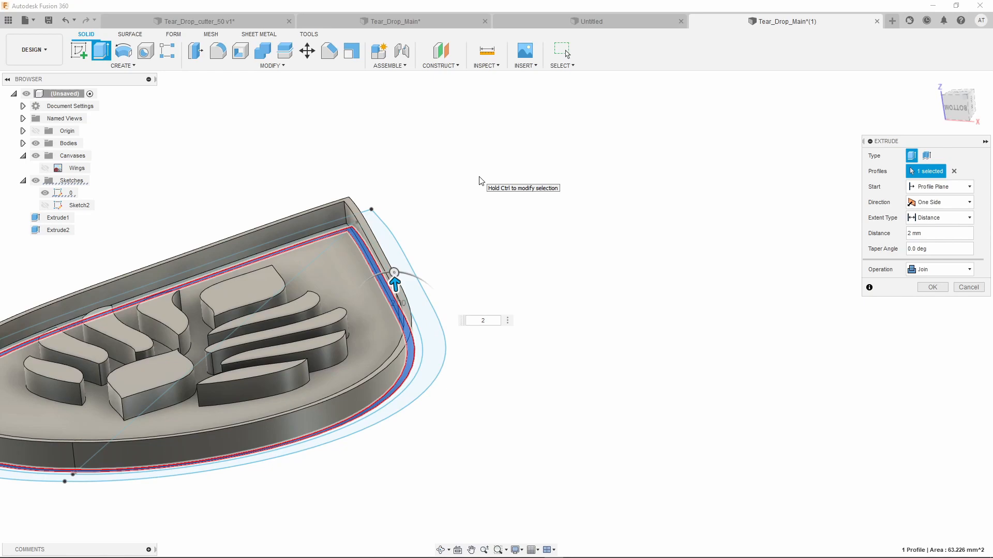
key("Return")
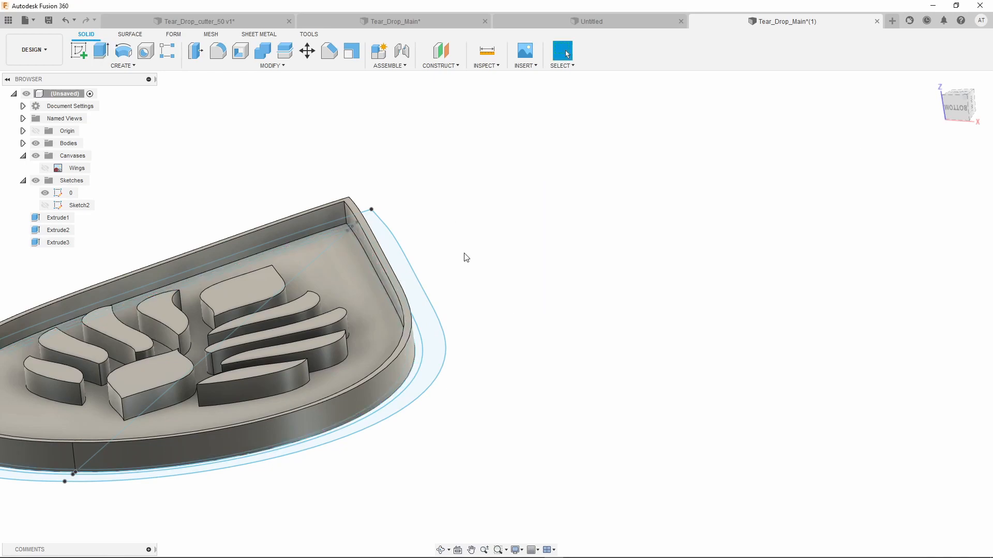
- Hide sketch 0 and view the completed stamping tool from the front
mouse_move(465, 257)
middle_mouse_down("shift")
mouse_move(452, 234)
mouse_move(431, 254)
mouse_move(381, 266)
middle_mouse_up("shift")
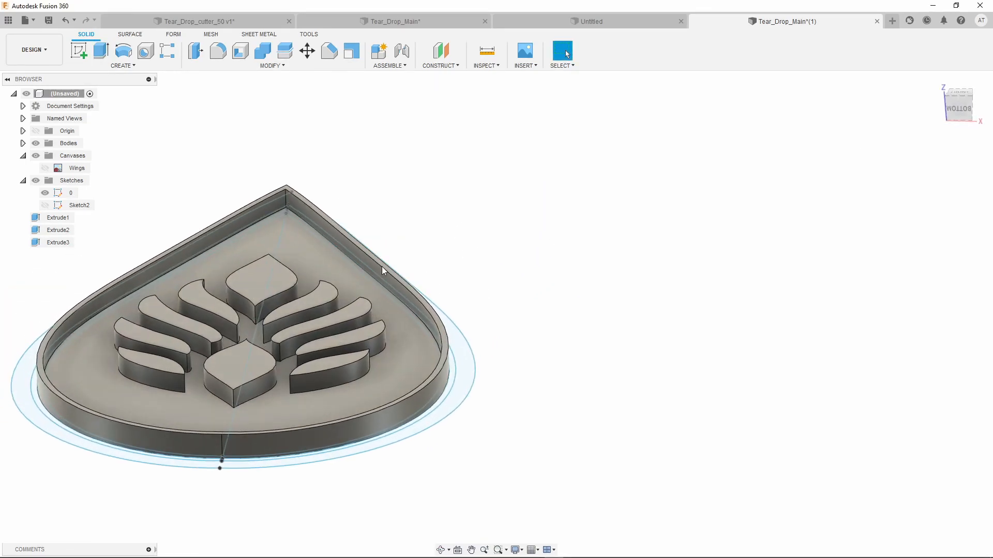
left_click(45, 193)
middle_click_drag(445, 225, 532, 244, "shift")
scroll(549, 256, "down", 2)
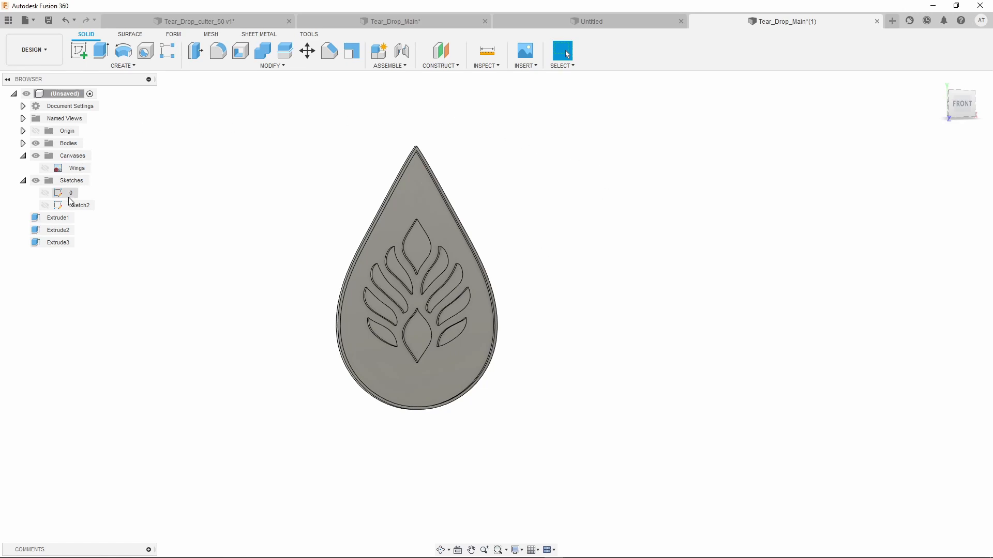
- Rename the stamping tool's body as Debossing_Tool
left_click(22, 143)
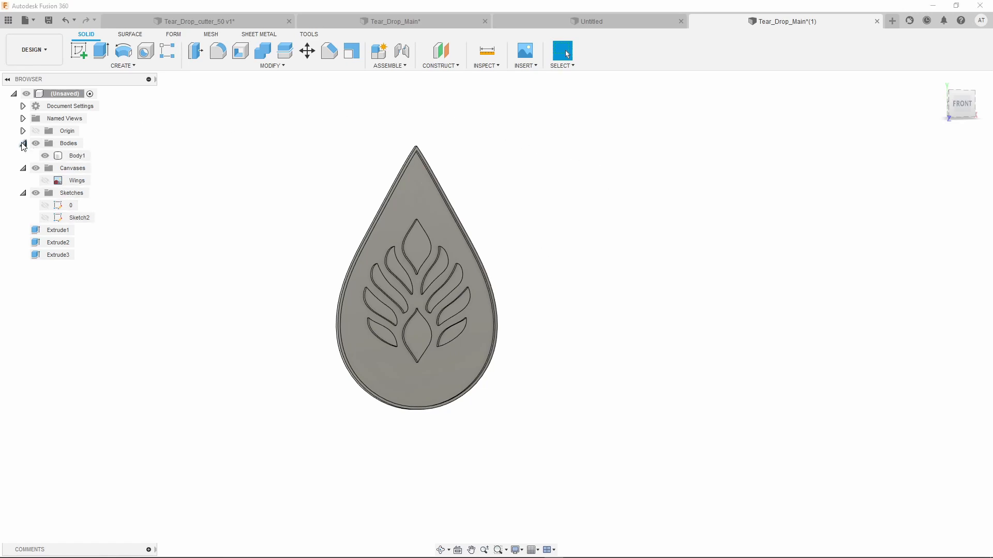
left_click(75, 158)
double_click(75, 156)
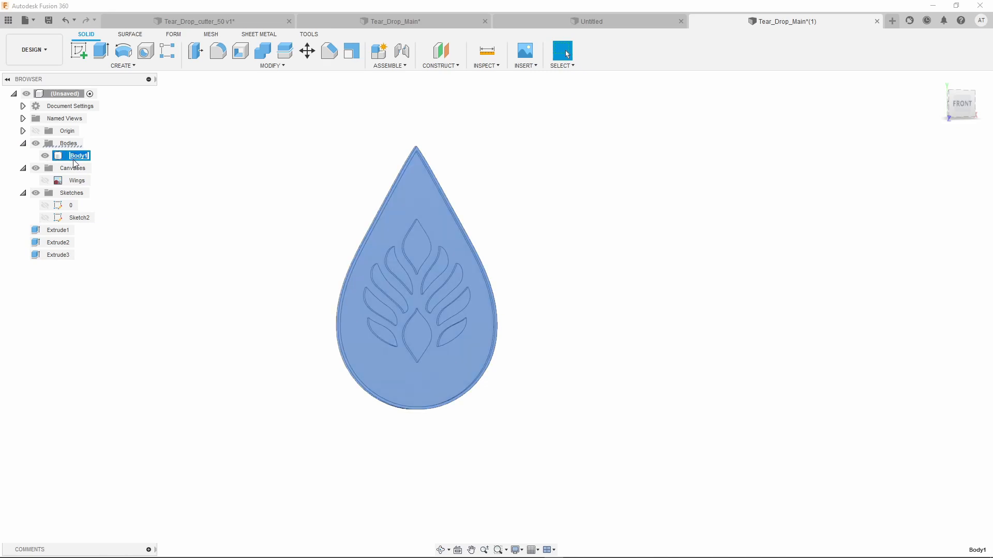
type("Debossing_Tool")
key("Return")
- Save the Debossing_Tool body as a binary STL file with High refinement
right_click(74, 164)
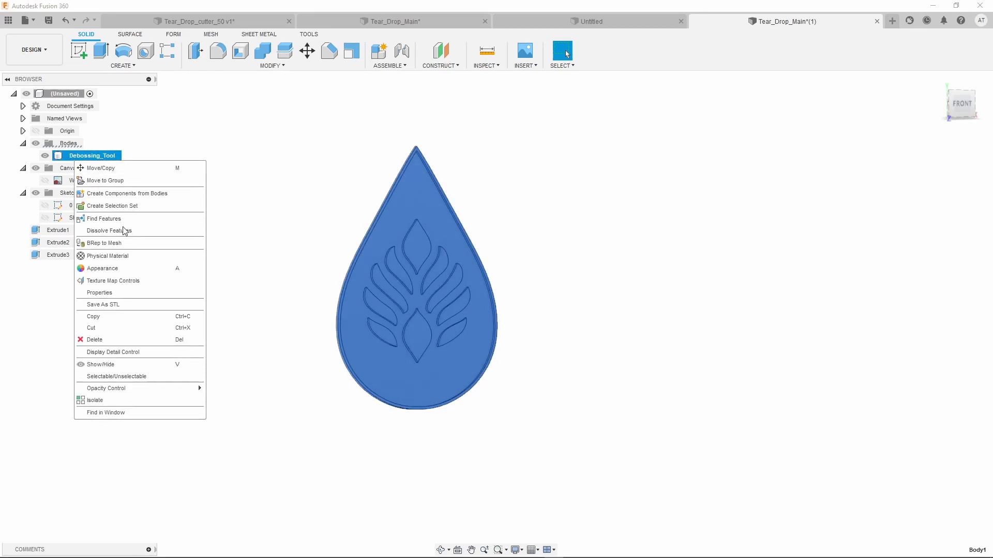
left_click(115, 312)
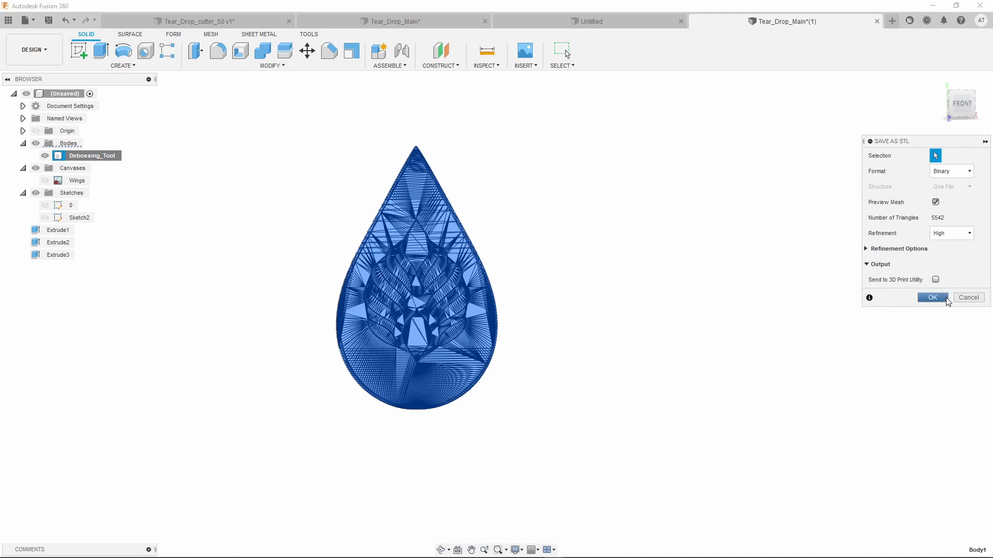
left_click(931, 299)
left_click(391, 271)
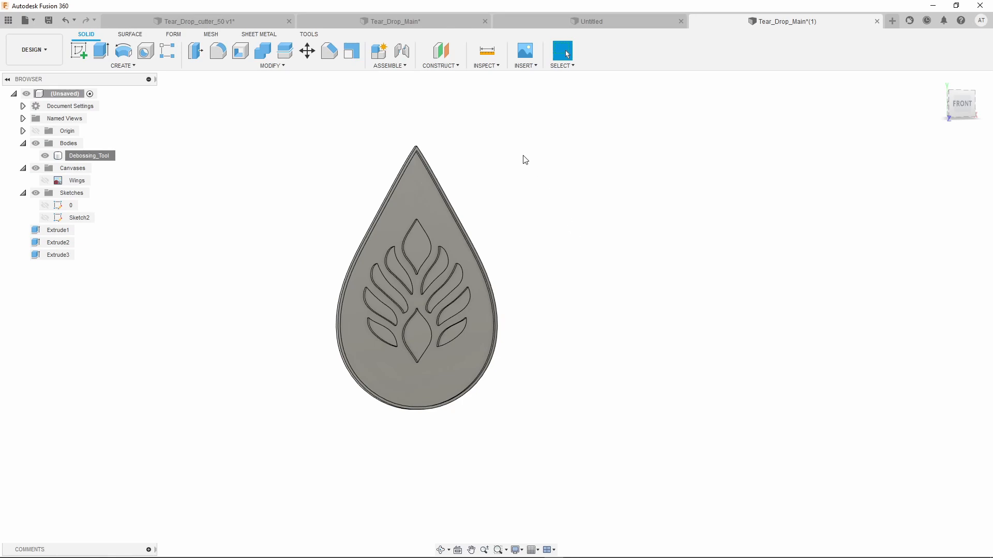
middle_click_drag(522, 233, 508, 206, "shift")
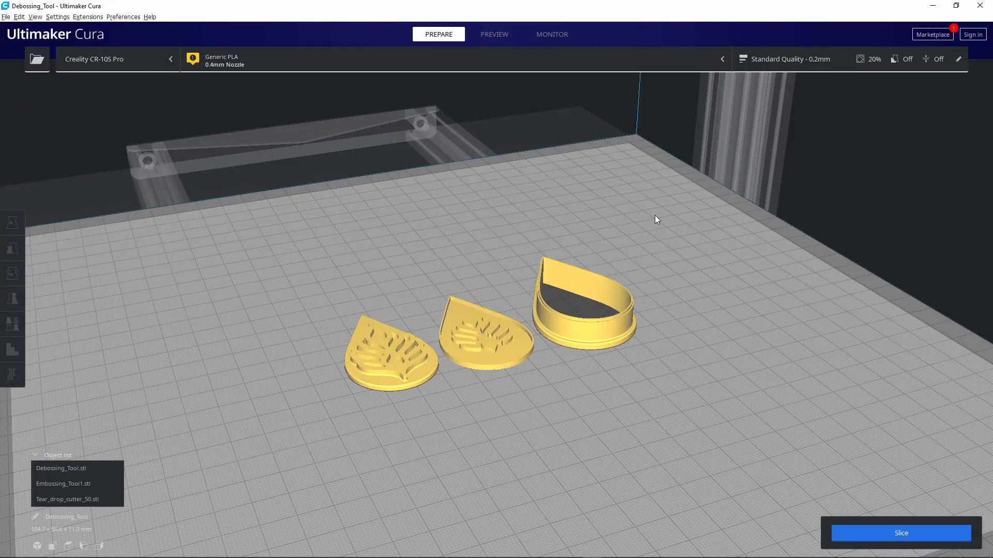
- Switch to Ultimaker Cura and examine the cutter, embossing tool and debossing tool models on the build plate
middle_click_drag(655, 215, 626, 222)
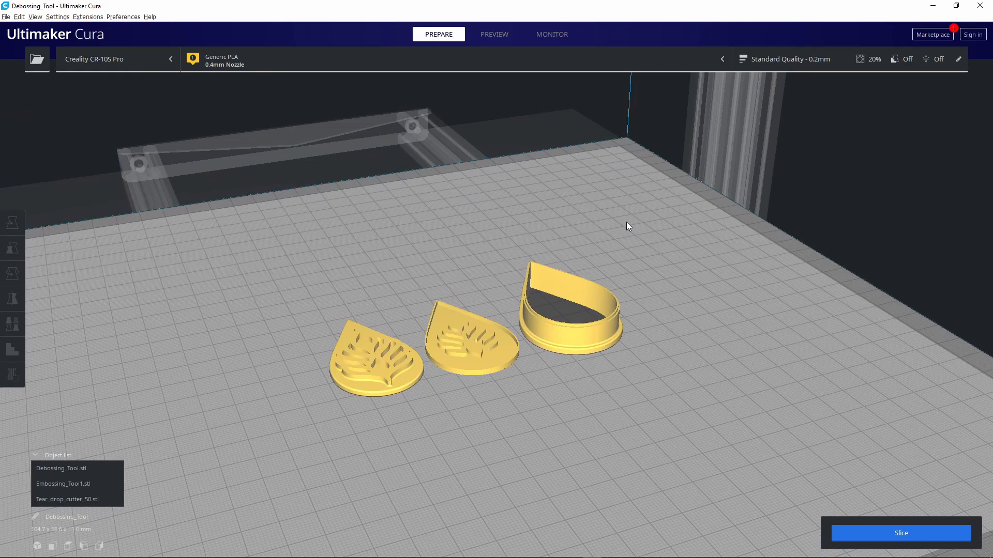
scroll(628, 226, "up", 1)
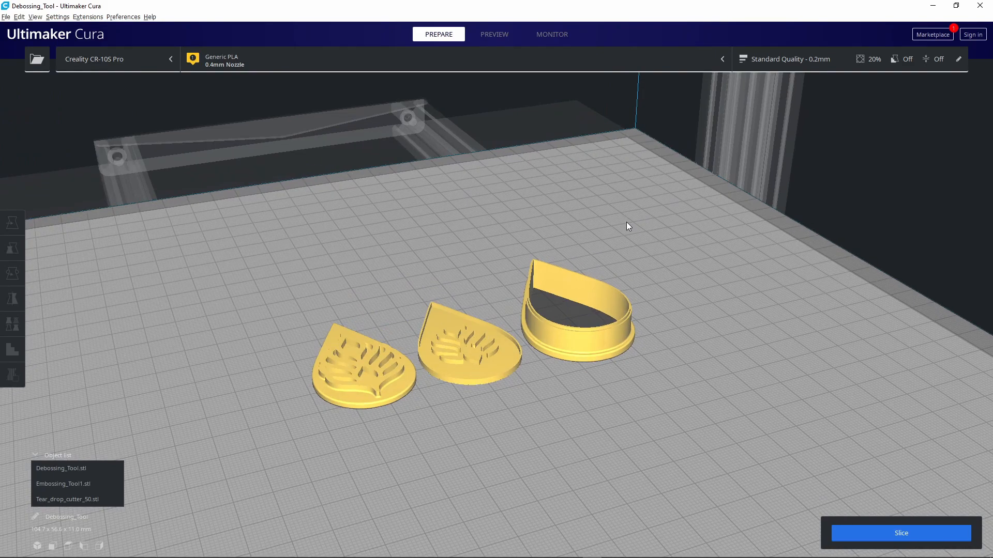
scroll(619, 209, "up", 2)
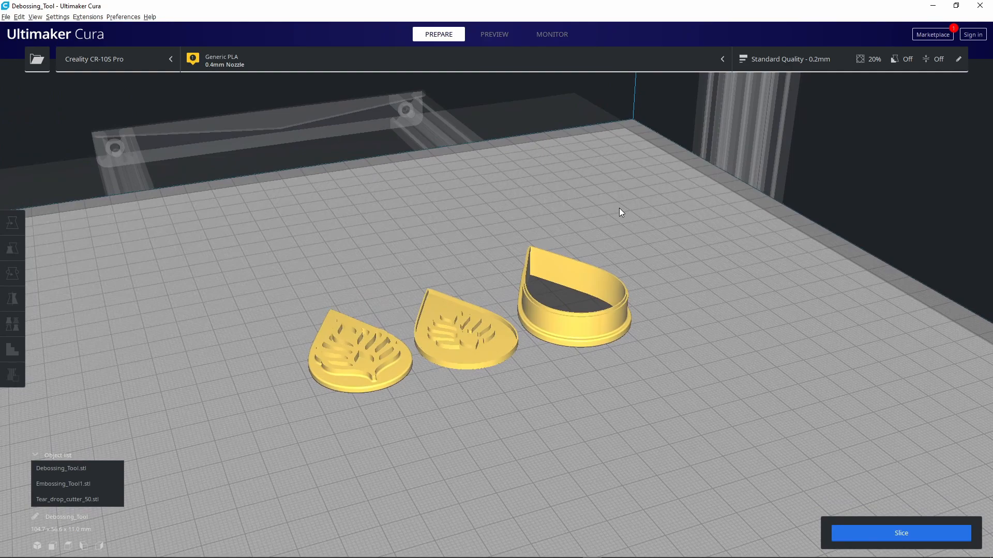
left_click(622, 328)
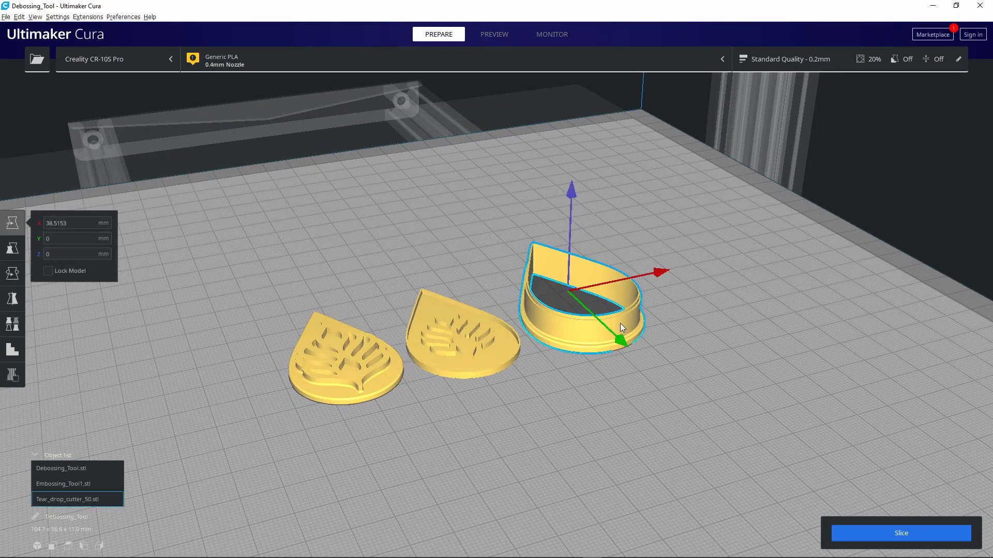
left_click(486, 347)
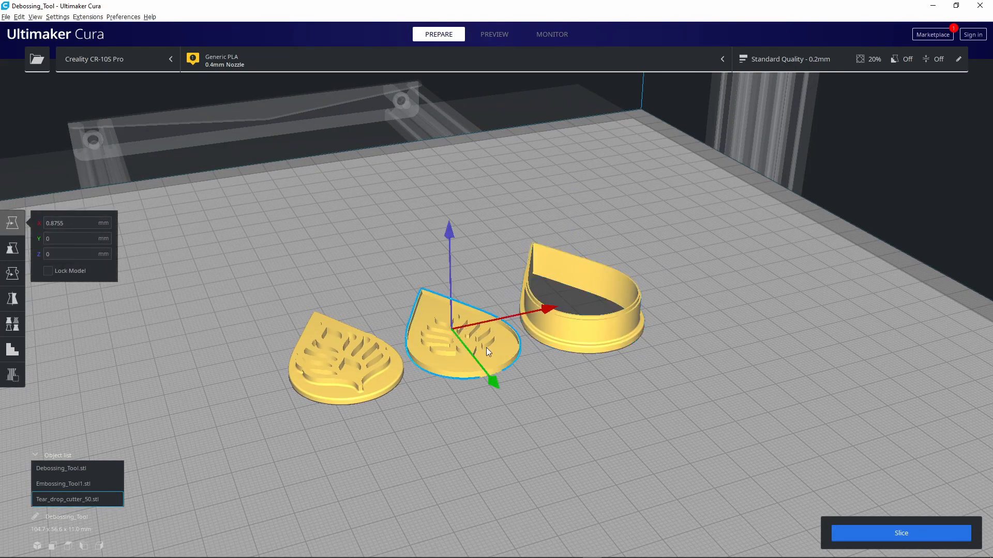
left_click(332, 366)
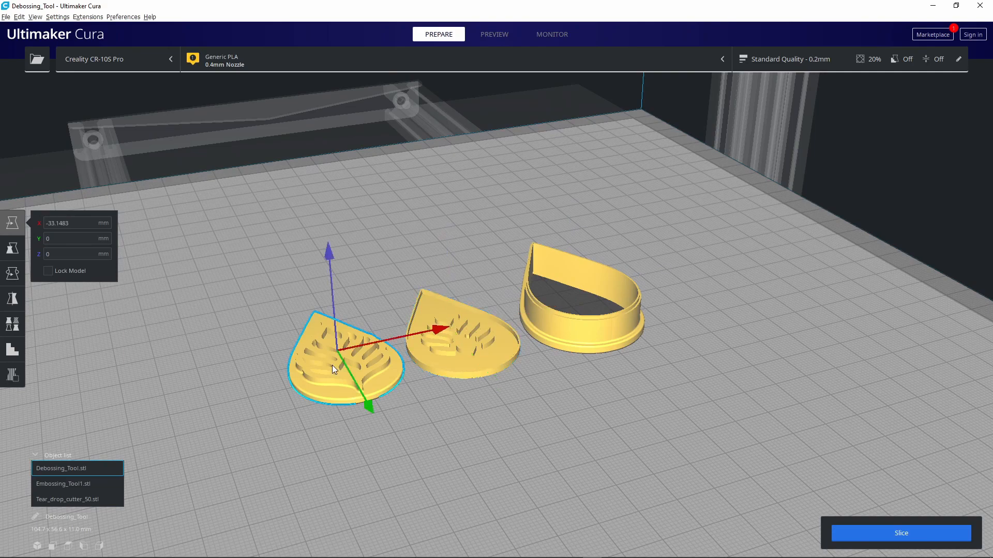
left_click(733, 296)
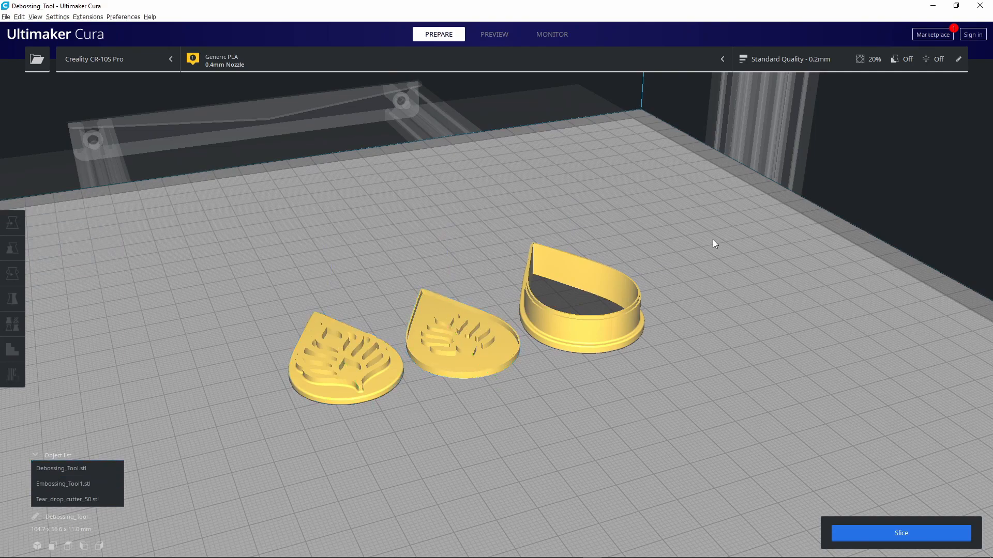
mouse_move(713, 240)
middle_mouse_down()
mouse_move(684, 239)
mouse_move(696, 234)
middle_mouse_up()
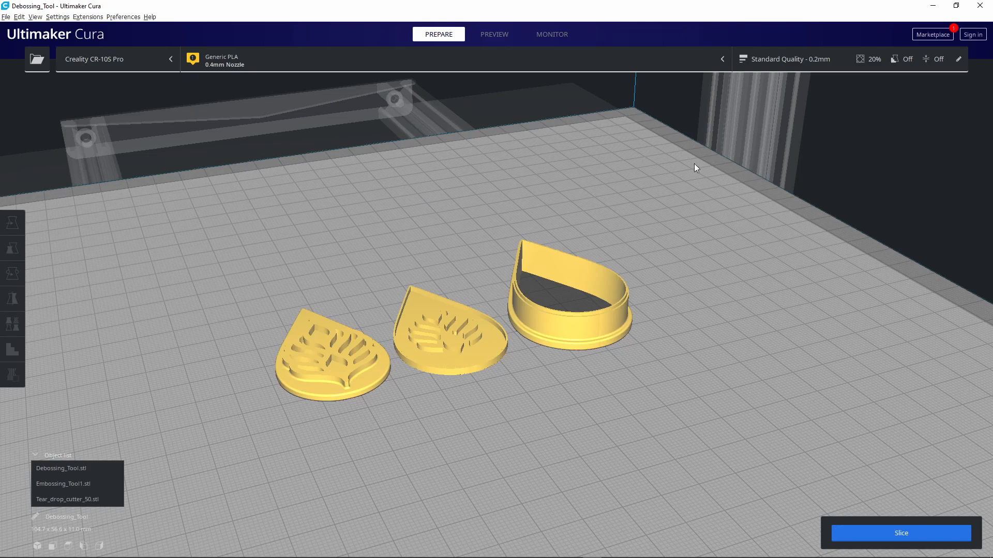
- Check the material and nozzle size, and search the print settings for "thin" to make sure Print Thin Walls is enabled
left_click(602, 59)
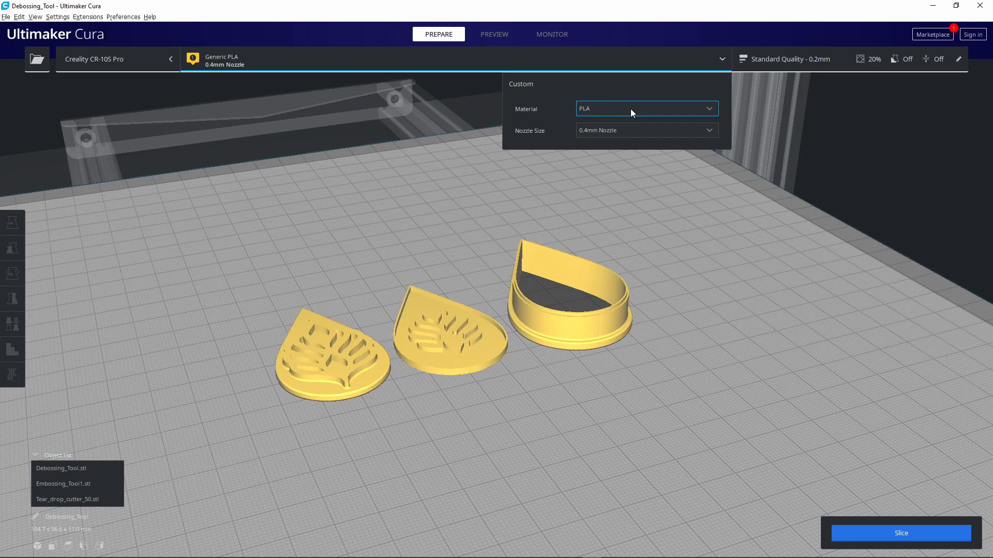
left_click(792, 114)
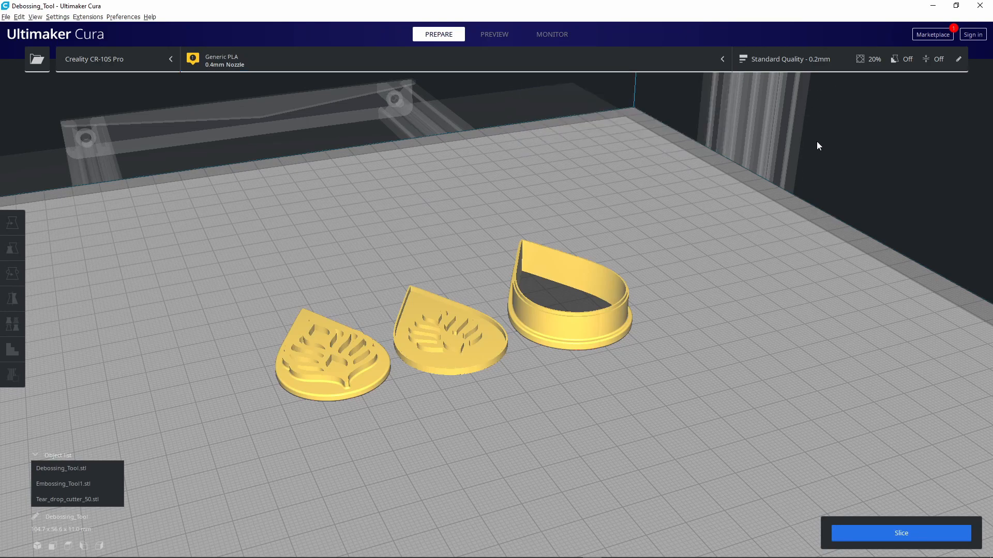
left_click(792, 58)
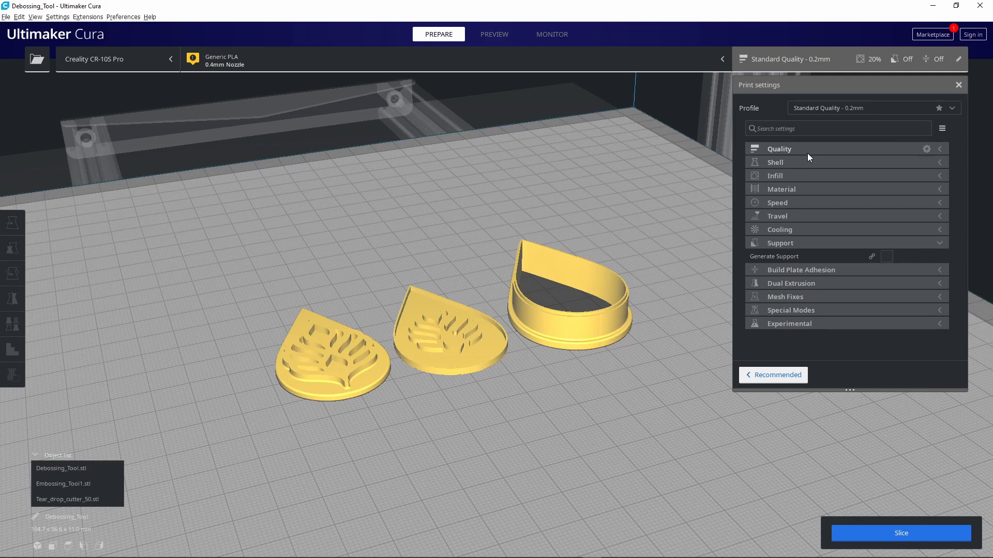
left_click(791, 128)
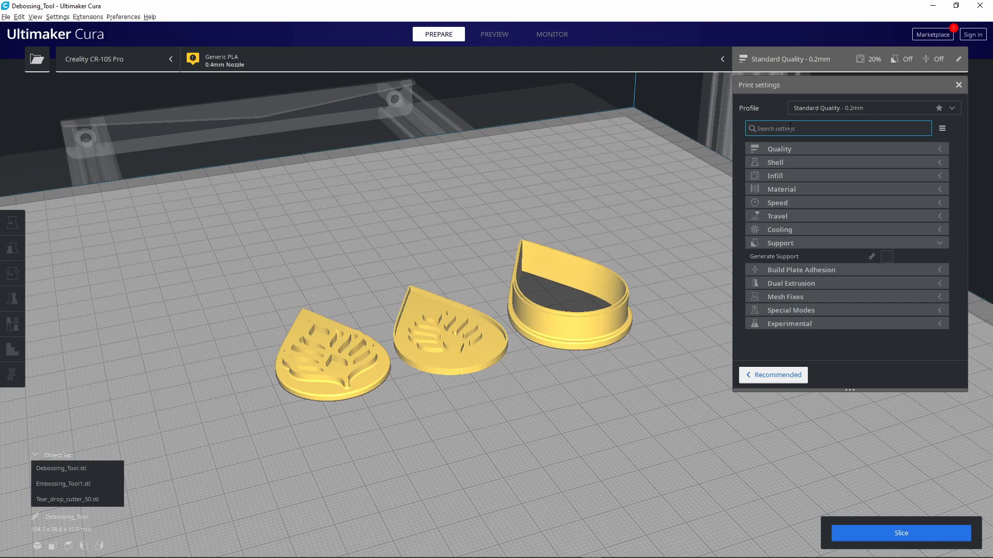
type("thin")
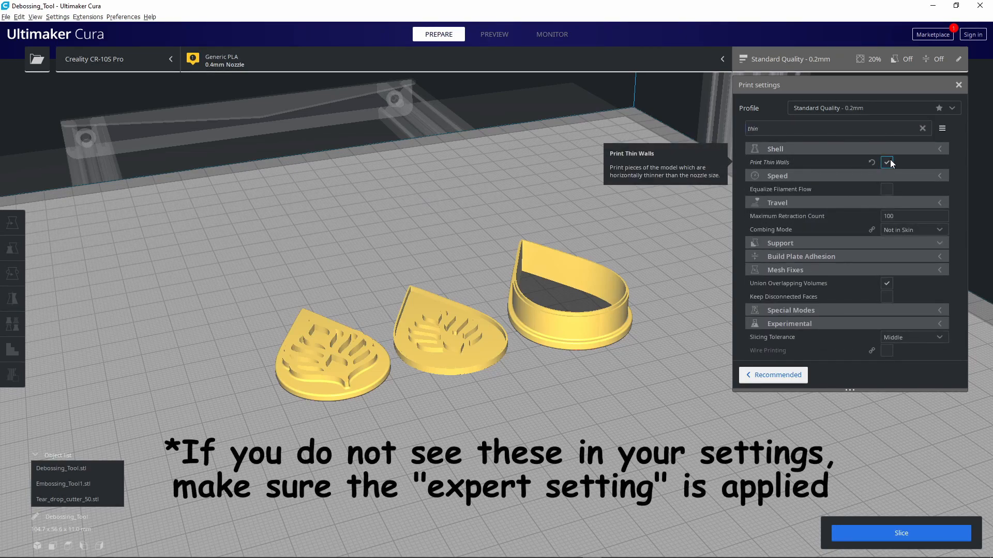
left_click(785, 126)
left_click(922, 128)
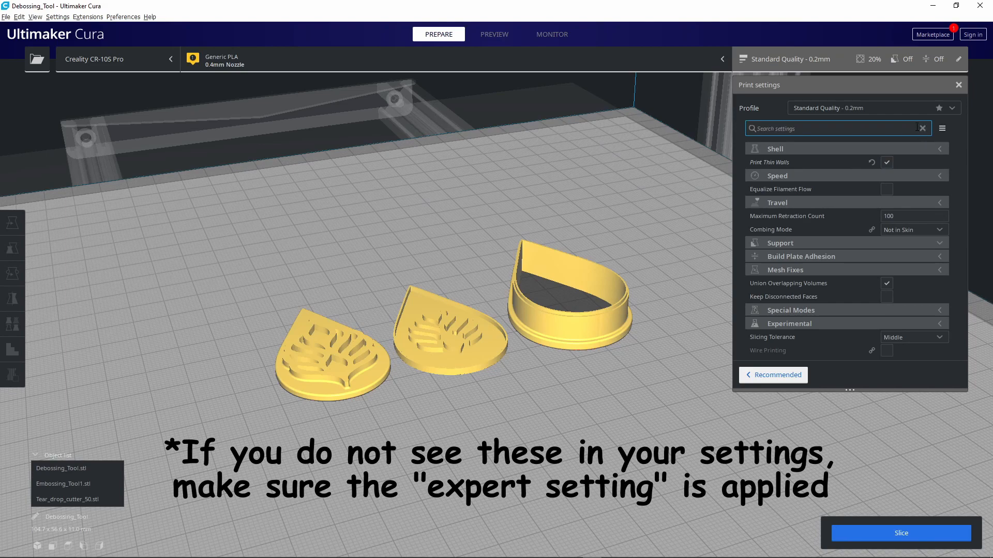
- Search the print settings for "fill" and make sure Fill Gaps Between Walls is set to Everywhere
left_click(783, 128)
type("f")
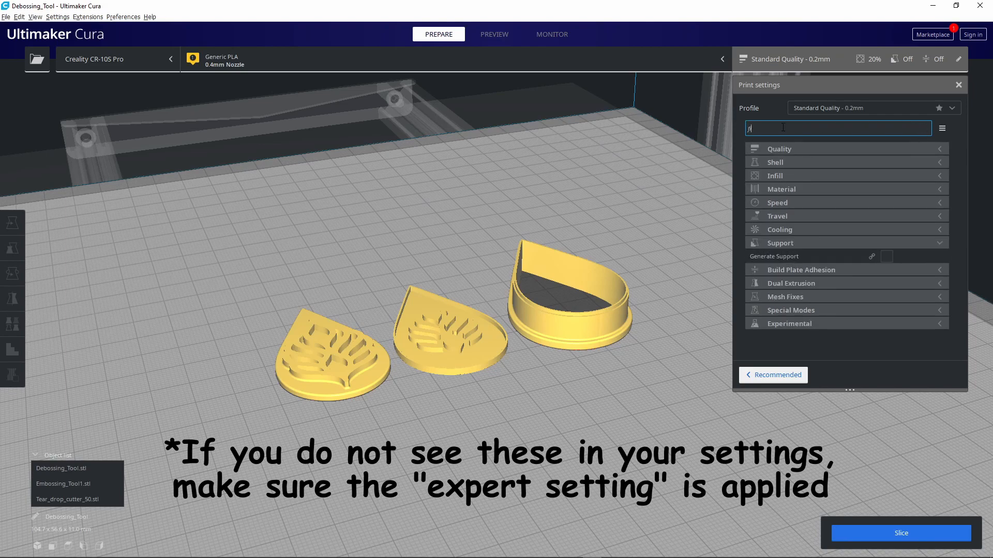
type("ill")
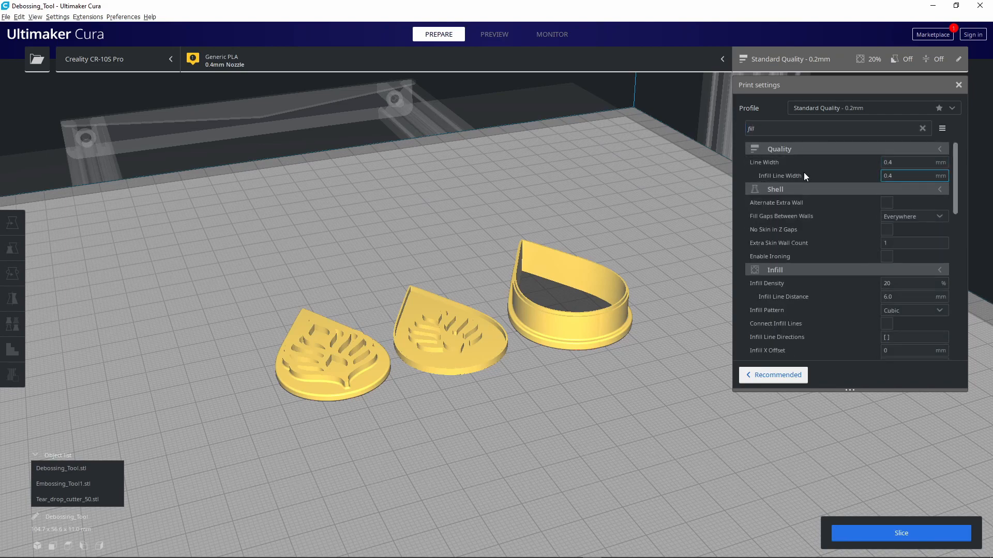
mouse_move(759, 221)
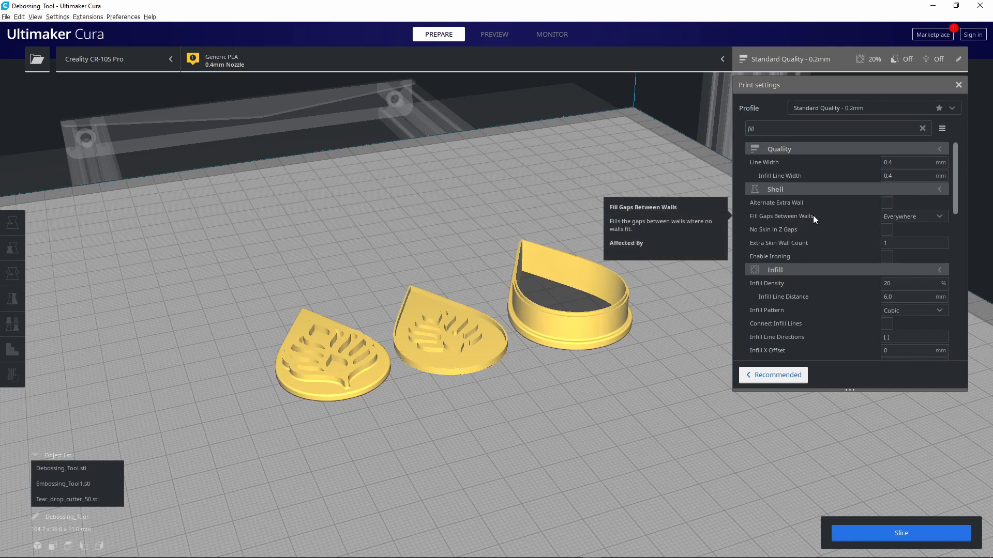
left_click(937, 217)
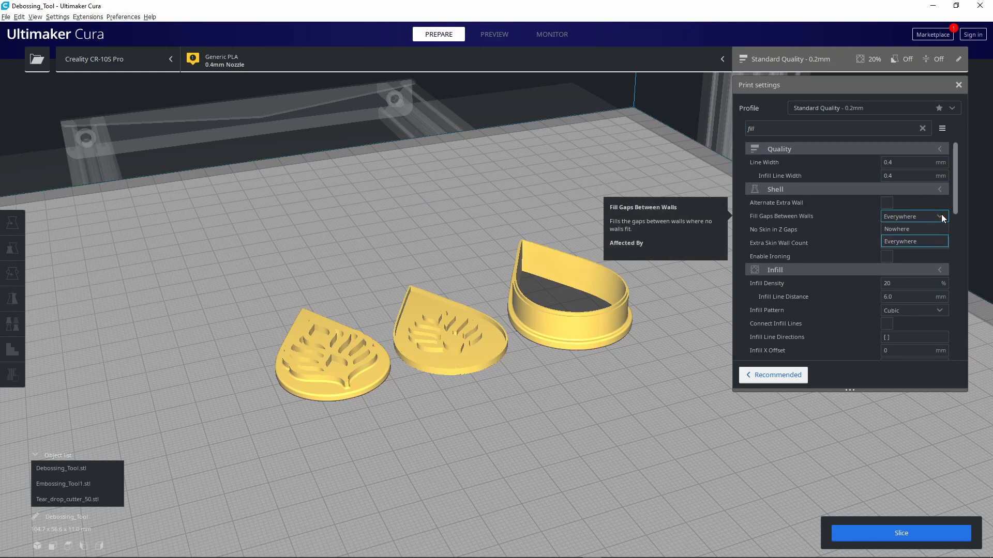
left_click(941, 216)
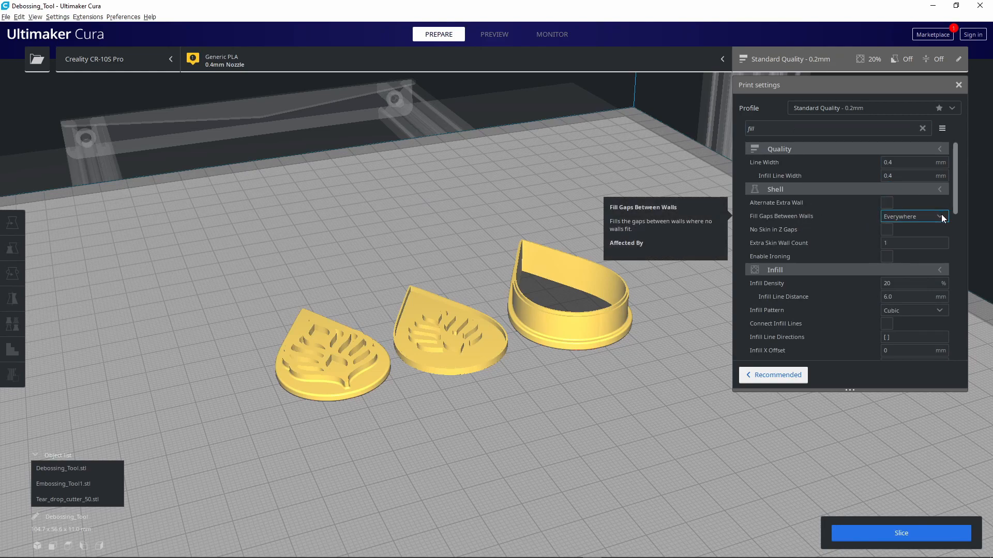
left_click(923, 128)
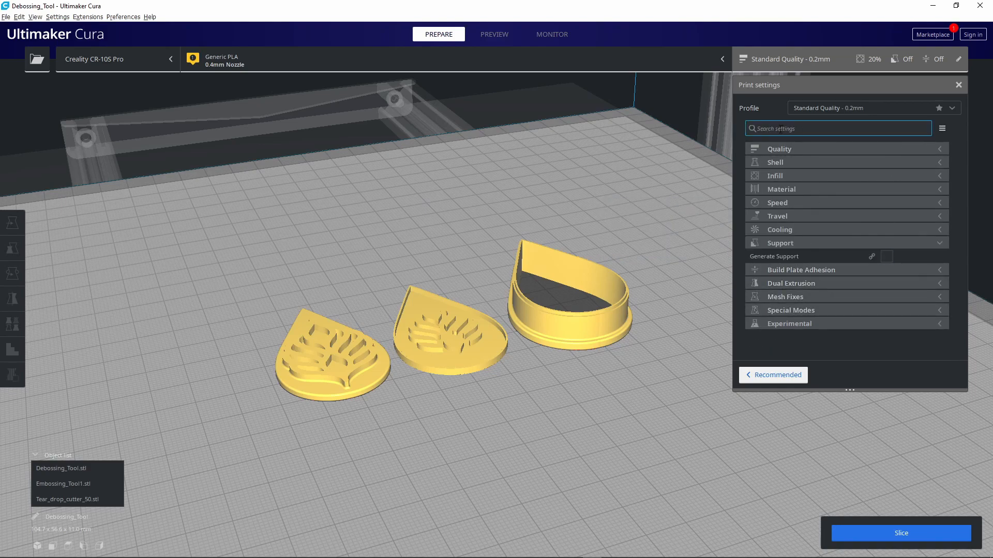
- Search the print settings for "seam" and make sure Z Seam Alignment is set to Sharpest Corner
type("seam")
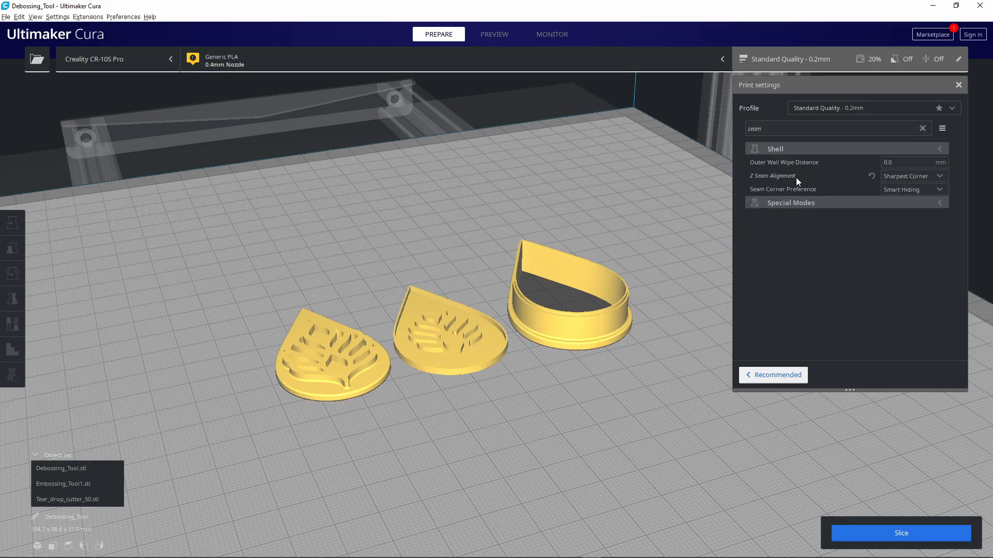
mouse_move(776, 178)
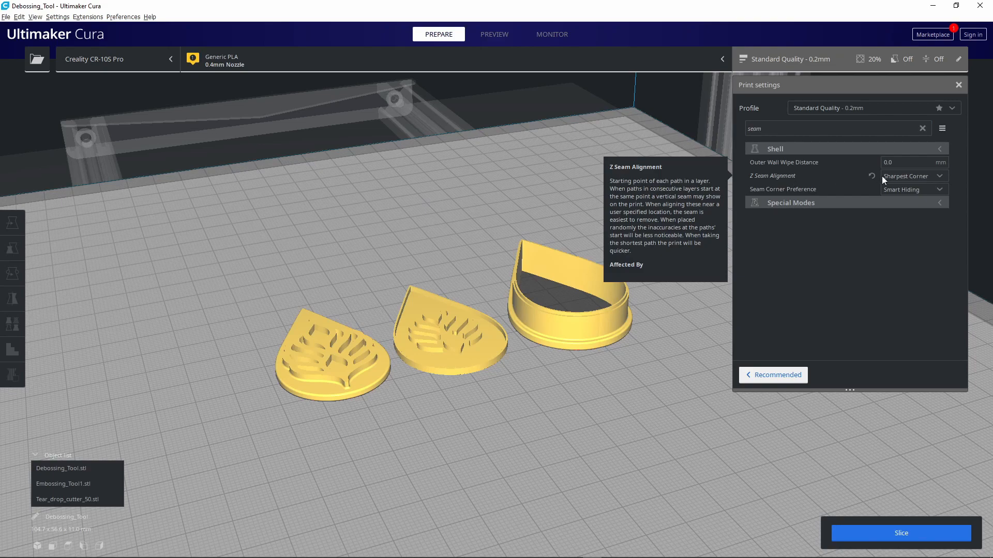
left_click(938, 176)
left_click(938, 176)
mouse_move(906, 190)
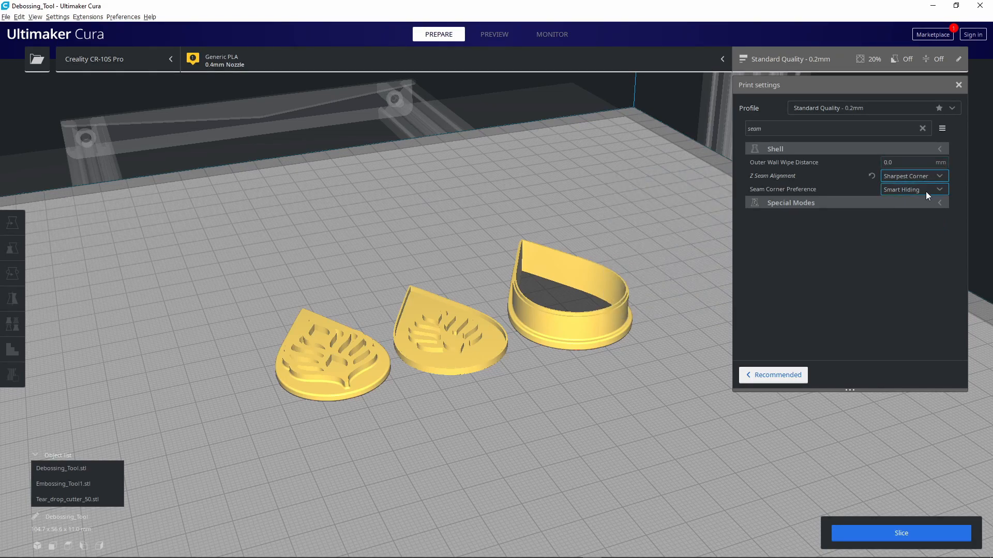
left_click(922, 129)
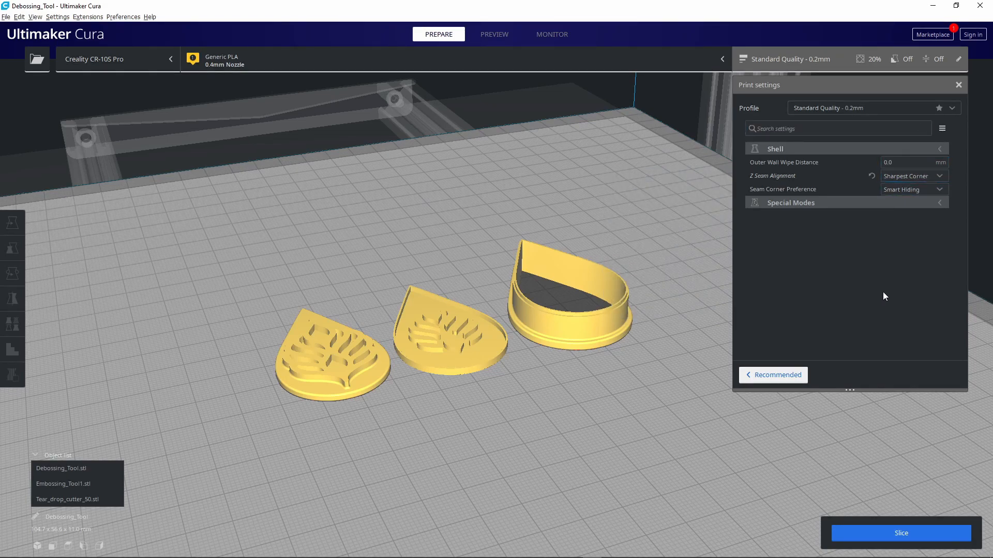
- Slice the three models and inspect the teardrop cutter's walls and base flange up close in the layer preview
left_click(908, 536)
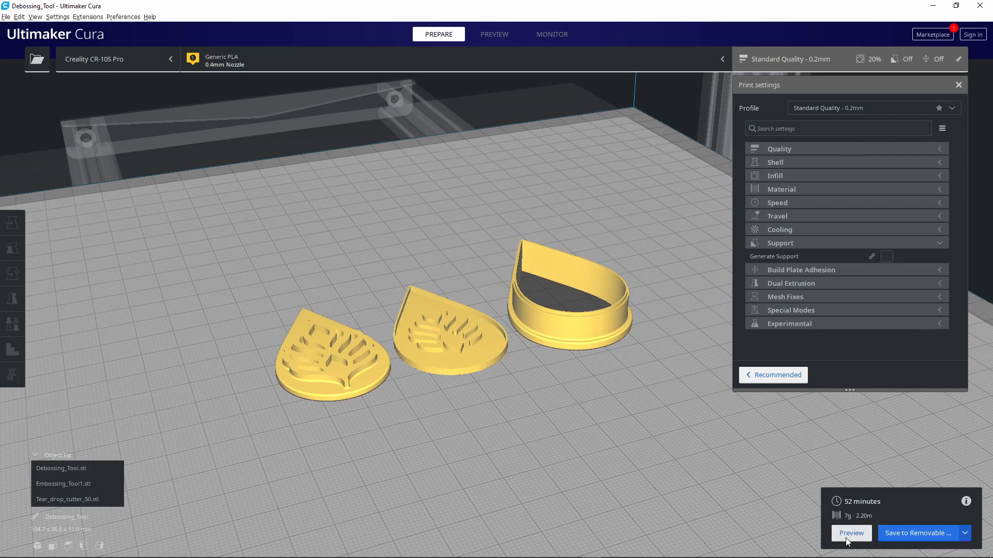
left_click(847, 535)
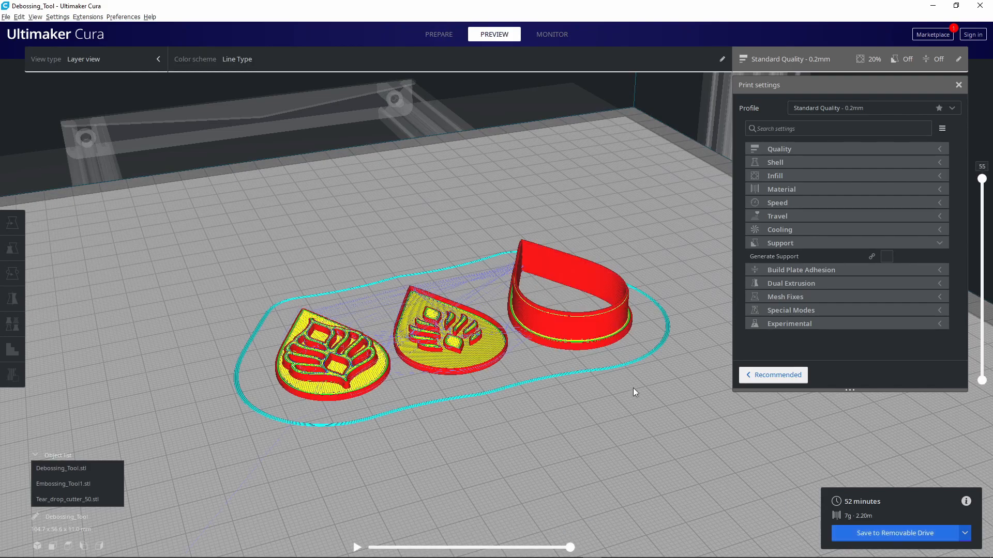
scroll(628, 248, "up", 8)
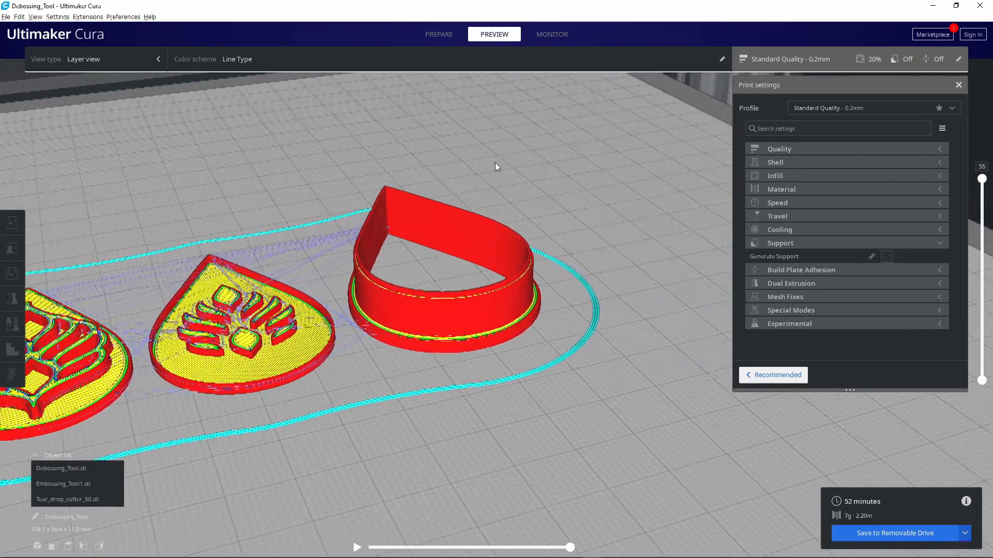
scroll(490, 190, "up", 6)
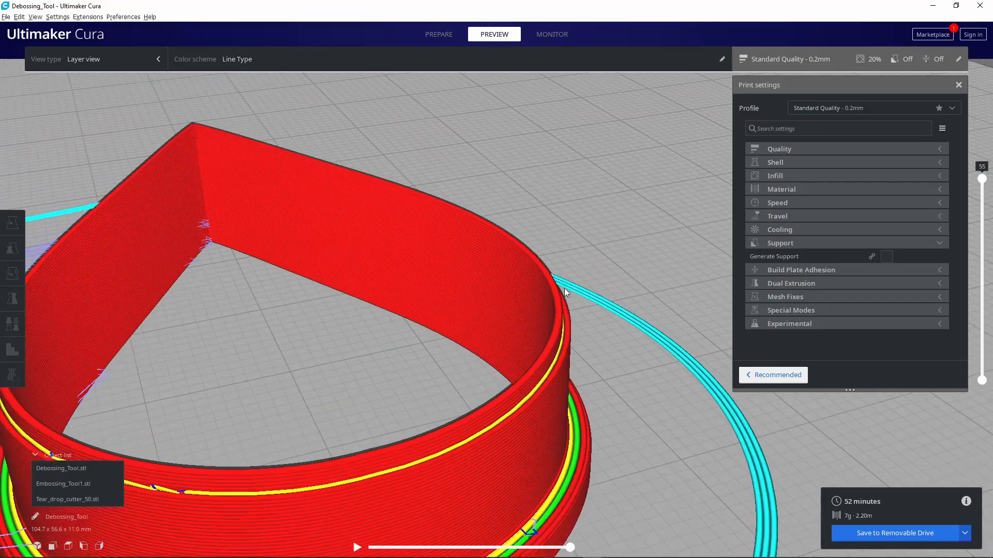
right_click_drag(610, 256, 566, 228)
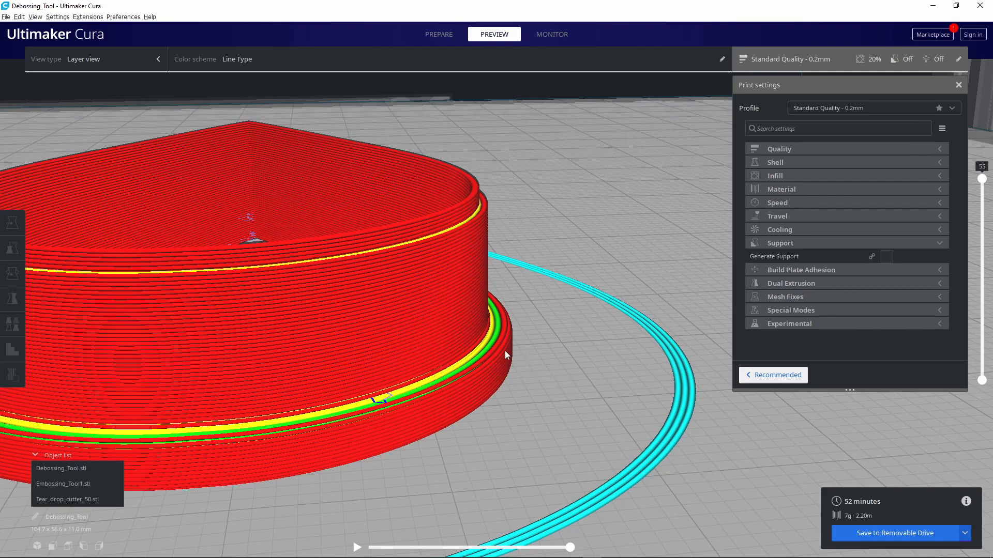
- Inspect the middle Wings tool in the layer preview, examining its separate raised petals and base up close
right_click_drag(569, 309, 509, 273)
middle_click_drag(561, 305, 457, 271)
scroll(458, 271, "up", 4)
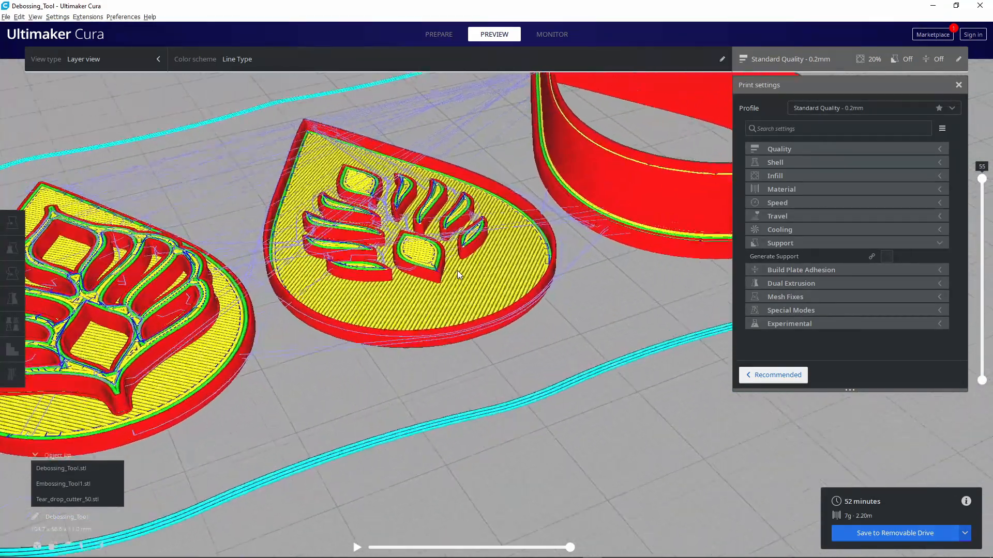
right_click_drag(457, 270, 459, 247)
scroll(460, 248, "up", 3)
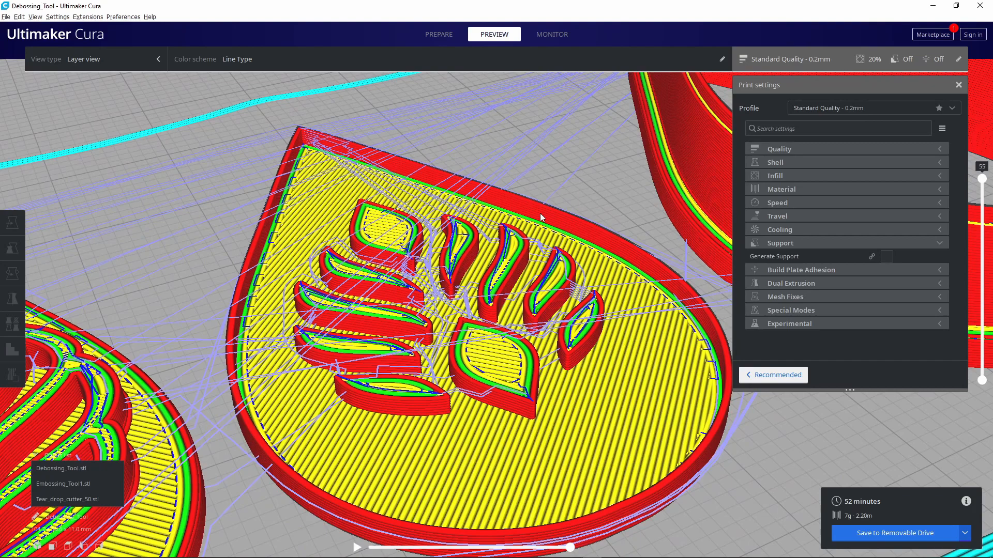
scroll(482, 285, "down", 2)
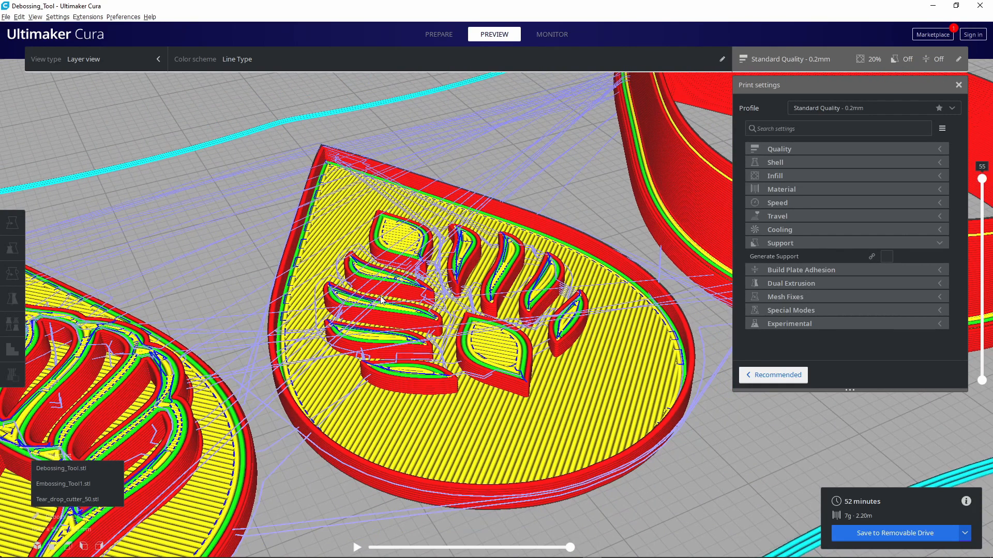
- Examine the sliced Wings tool with the connected raised outlines up close, checking its thin walls and the junctions between petals
scroll(421, 196, "up", 3)
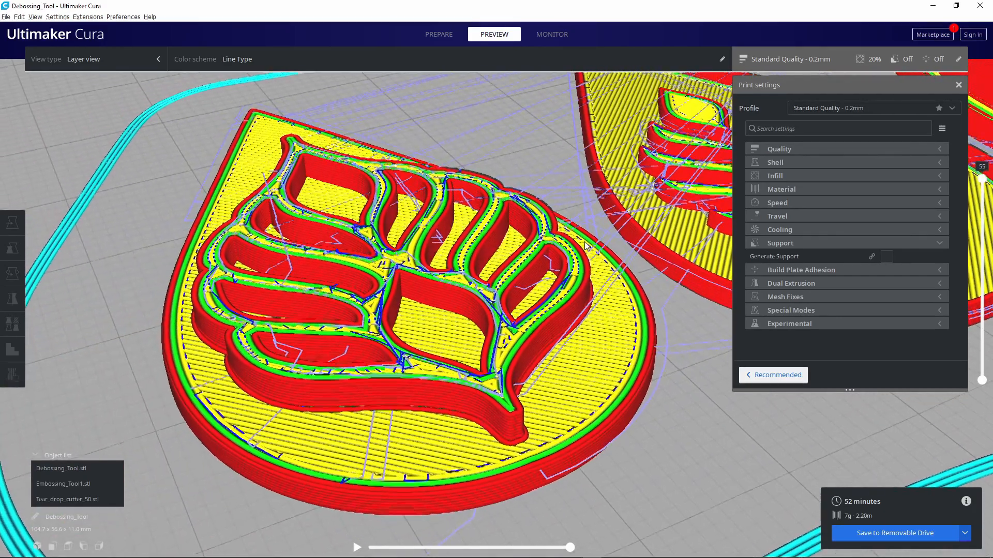
scroll(334, 185, "up", 3)
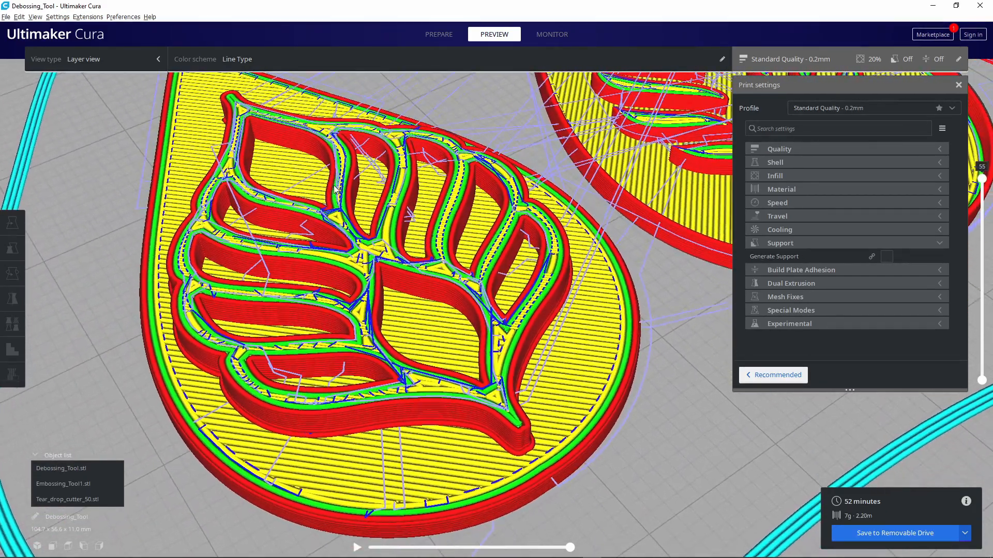
middle_click_drag(334, 185, 339, 189)
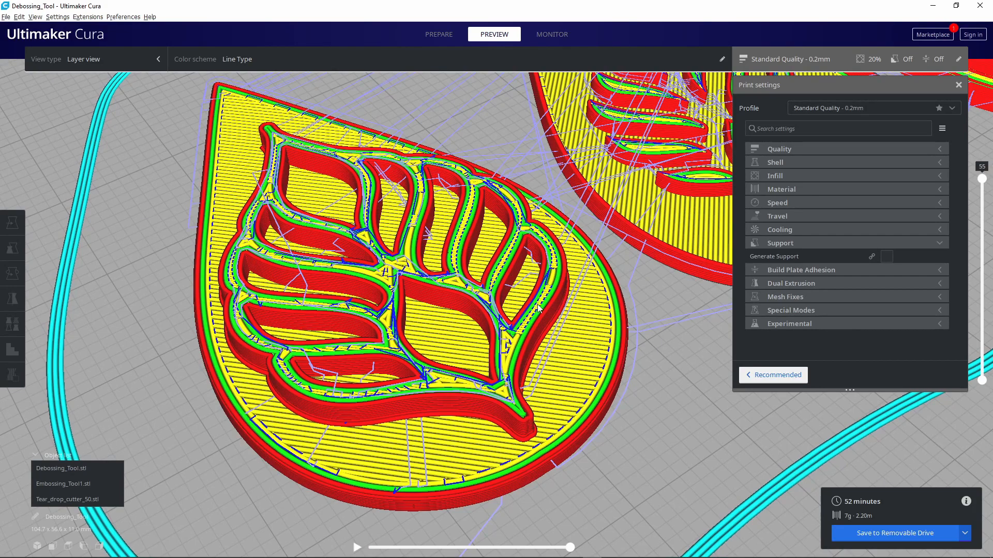
scroll(537, 227, "down", 10)
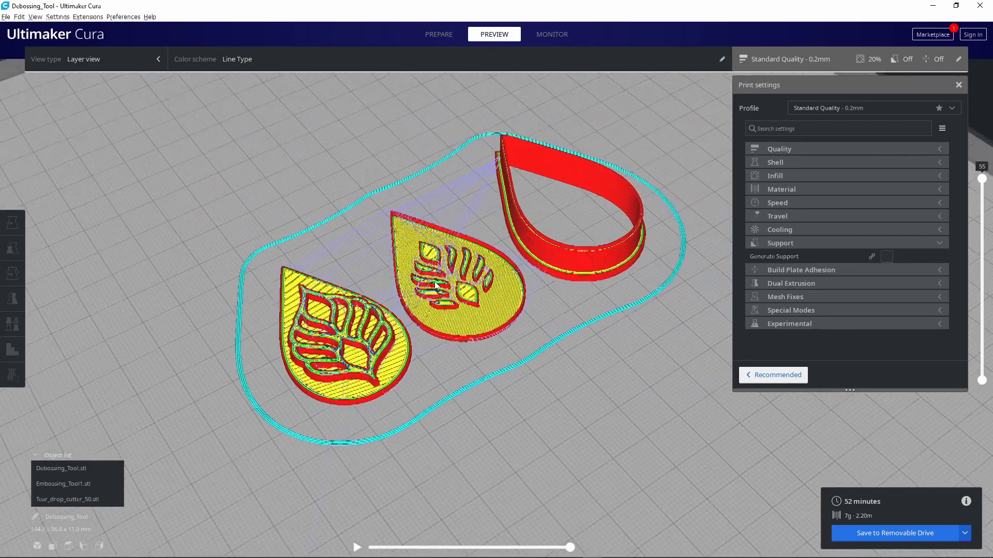
- Review the cutter and both Wings tools together on the build plate, along with the print time and material estimate
right_click_drag(578, 348, 442, 358)
right_click_drag(504, 255, 377, 131)
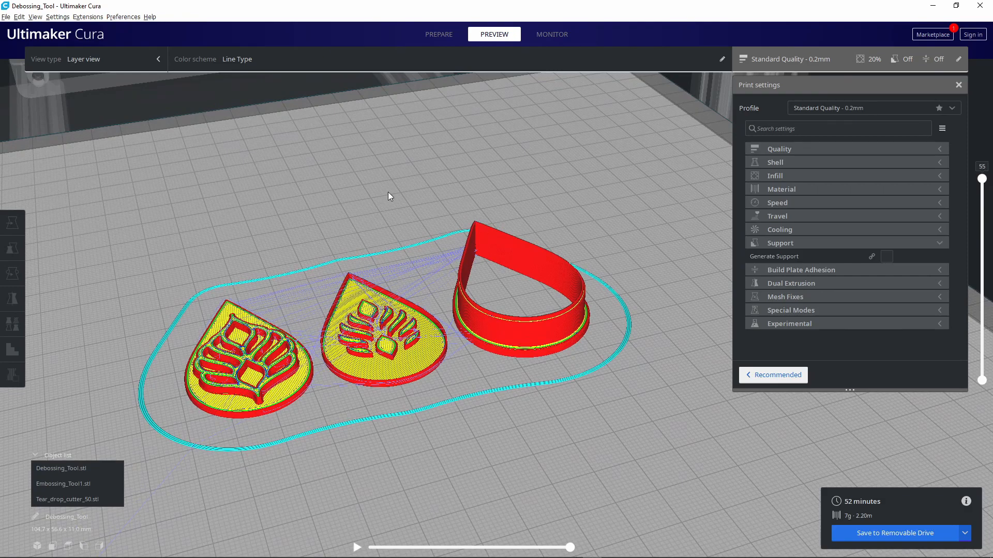
right_click_drag(388, 191, 649, 327)
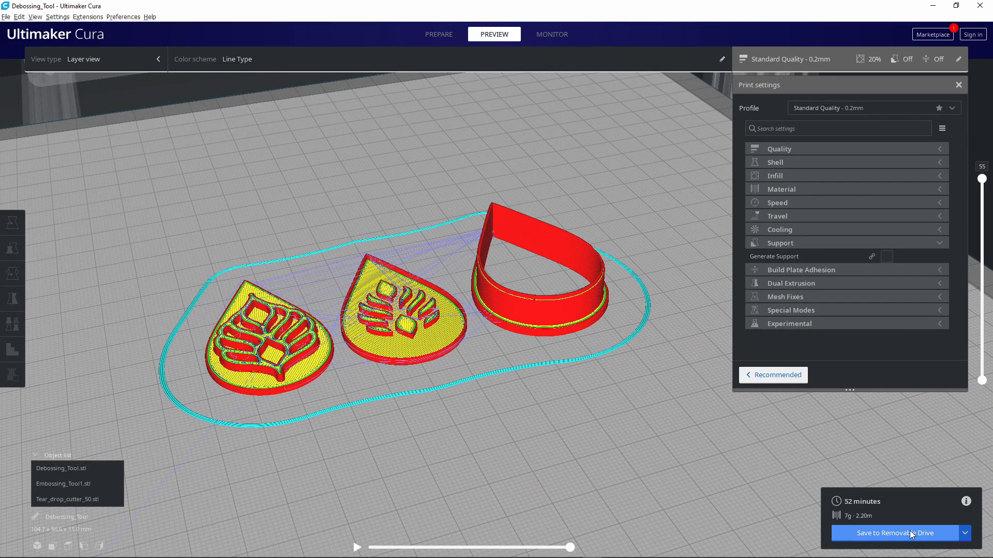
scroll(515, 419, "down", 5)
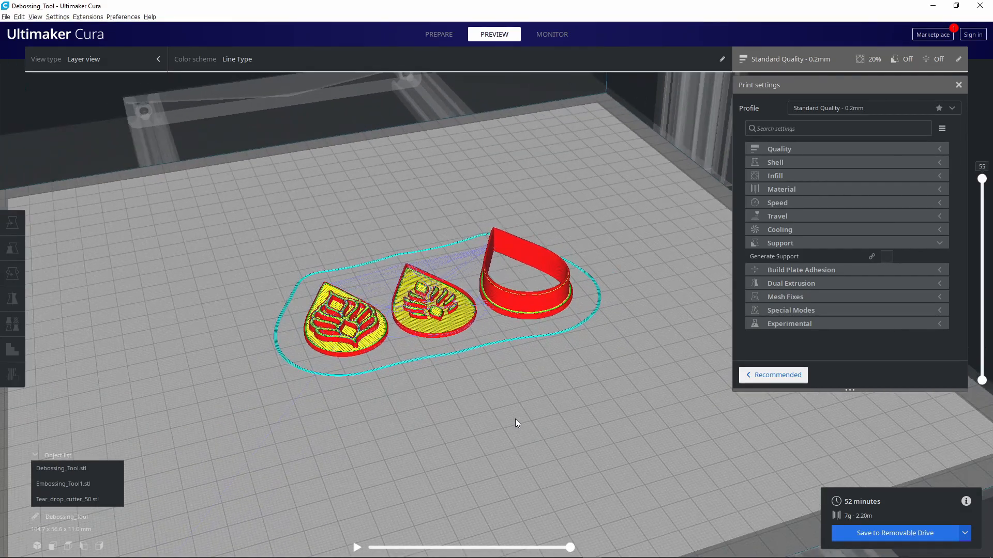
scroll(506, 442, "up", 2)
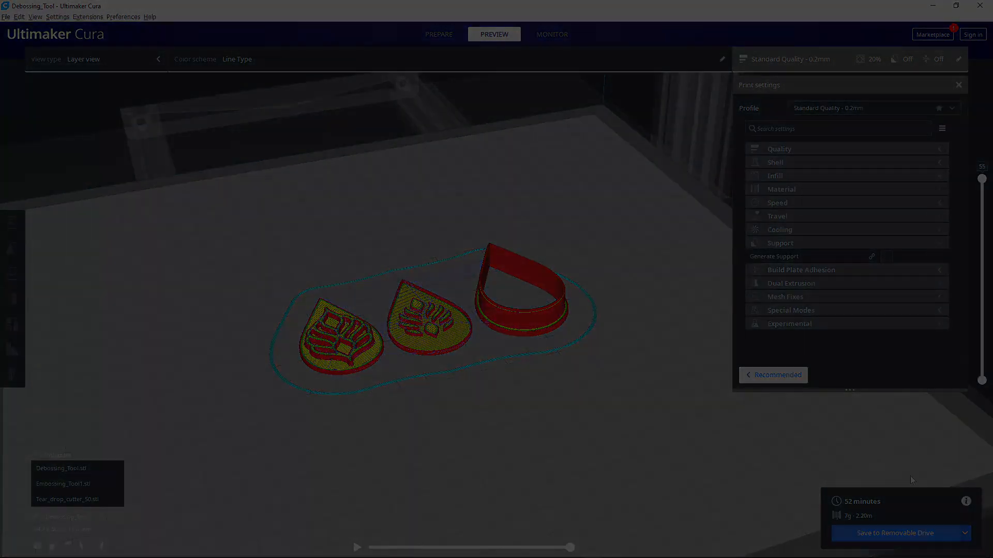